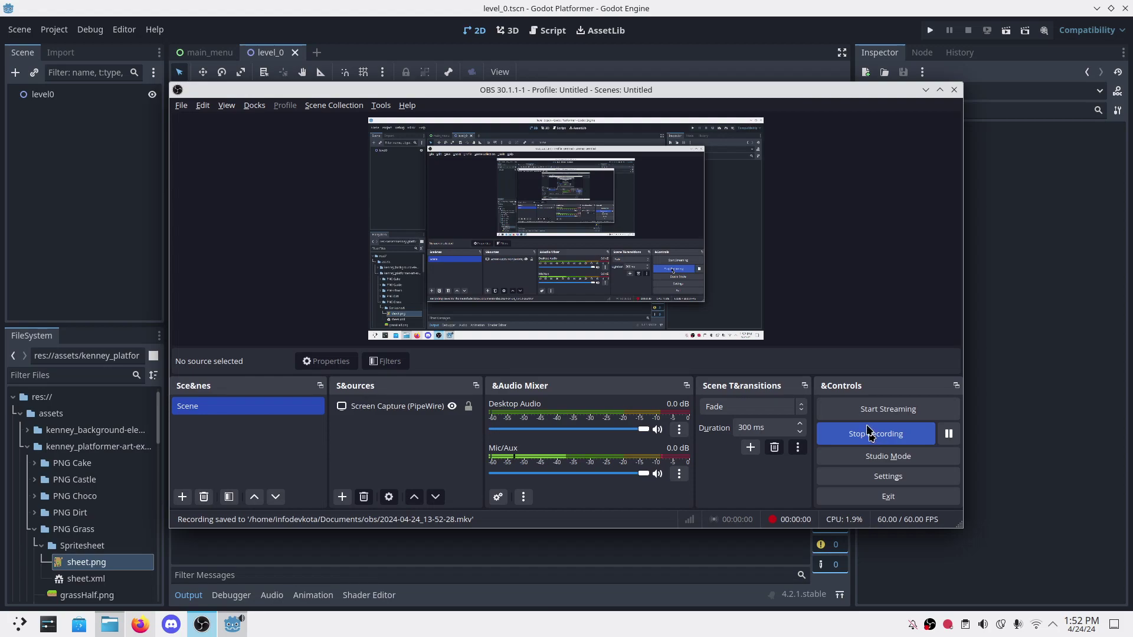
# Step: Add a TileMap child node under the level0 root node
pyautogui.hotkey('alt', 'Tab')
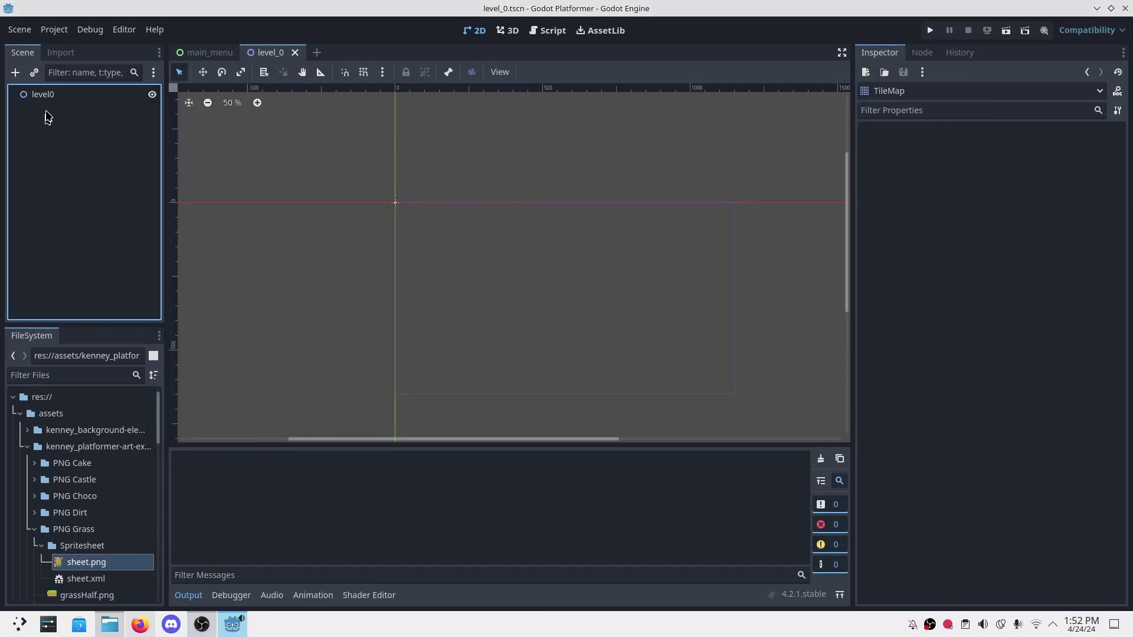
pyautogui.click(52, 97)
pyautogui.hotkey('ctrl', 'a')
pyautogui.write('Tim')
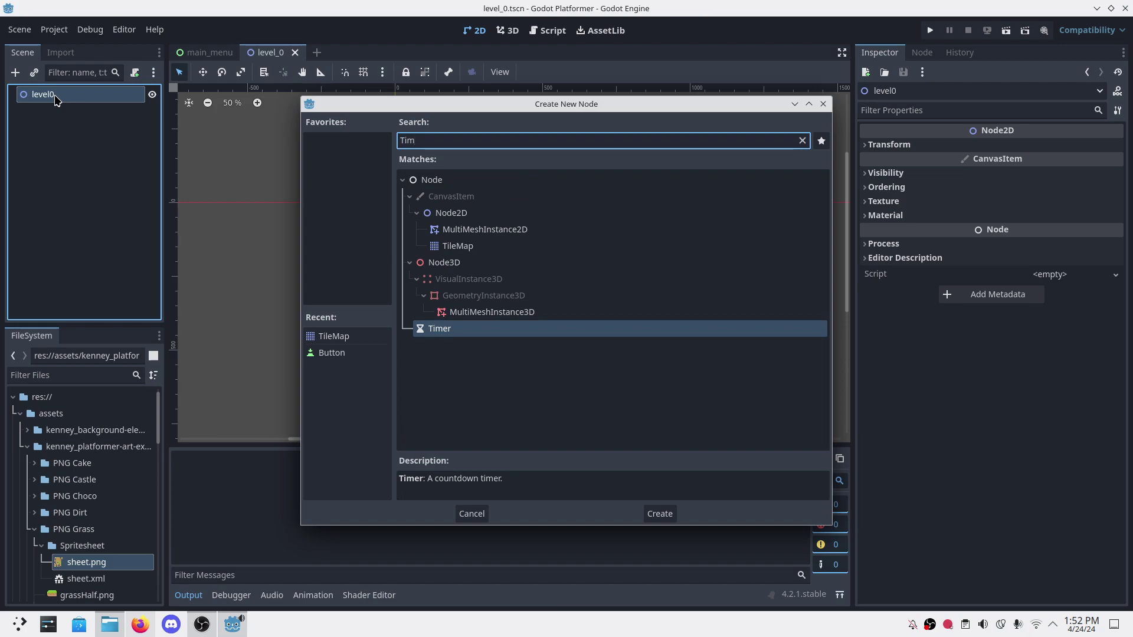
pyautogui.press('BackSpace')
pyautogui.write('lem')
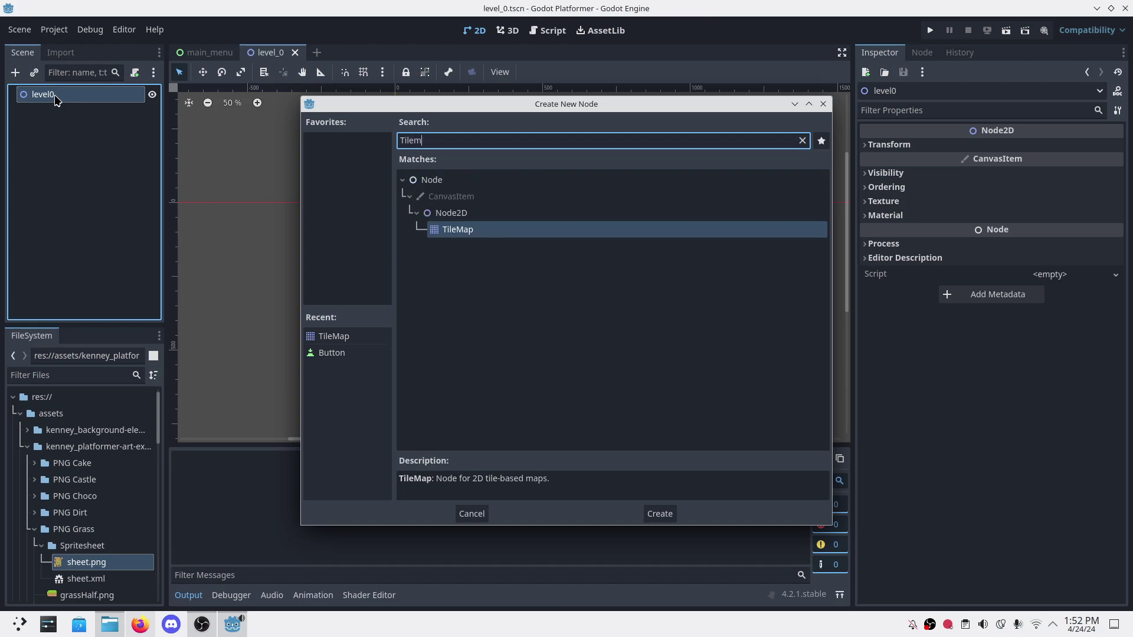
pyautogui.press('Return')
# Step: Give the TileMap a new TileSet and expand its settings in the Inspector
pyautogui.click(94, 154)
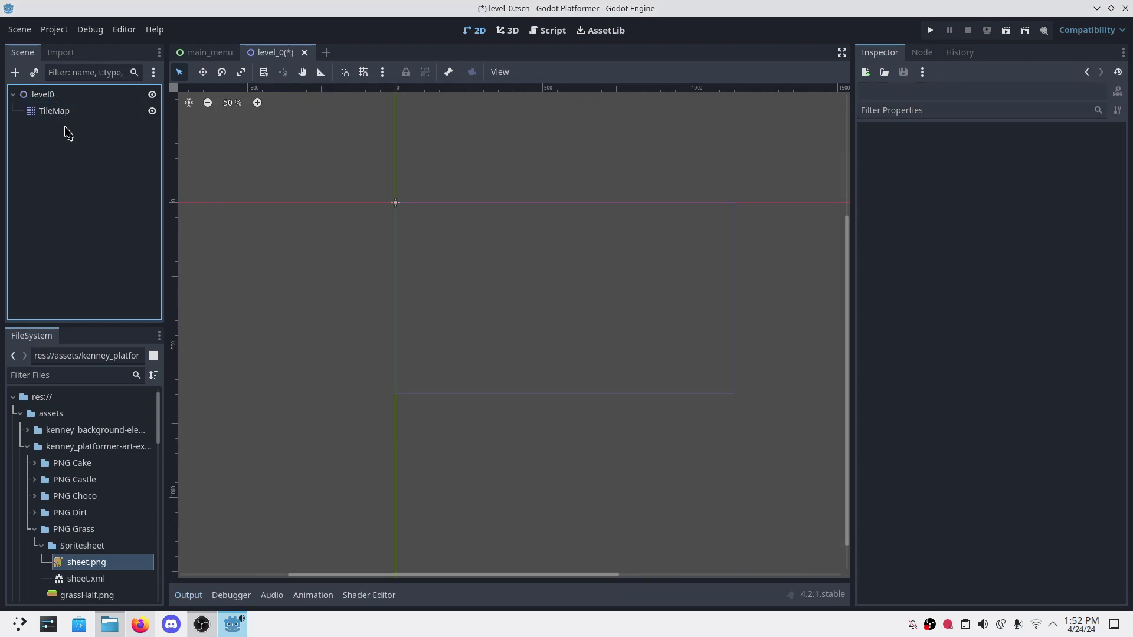
pyautogui.click(62, 111)
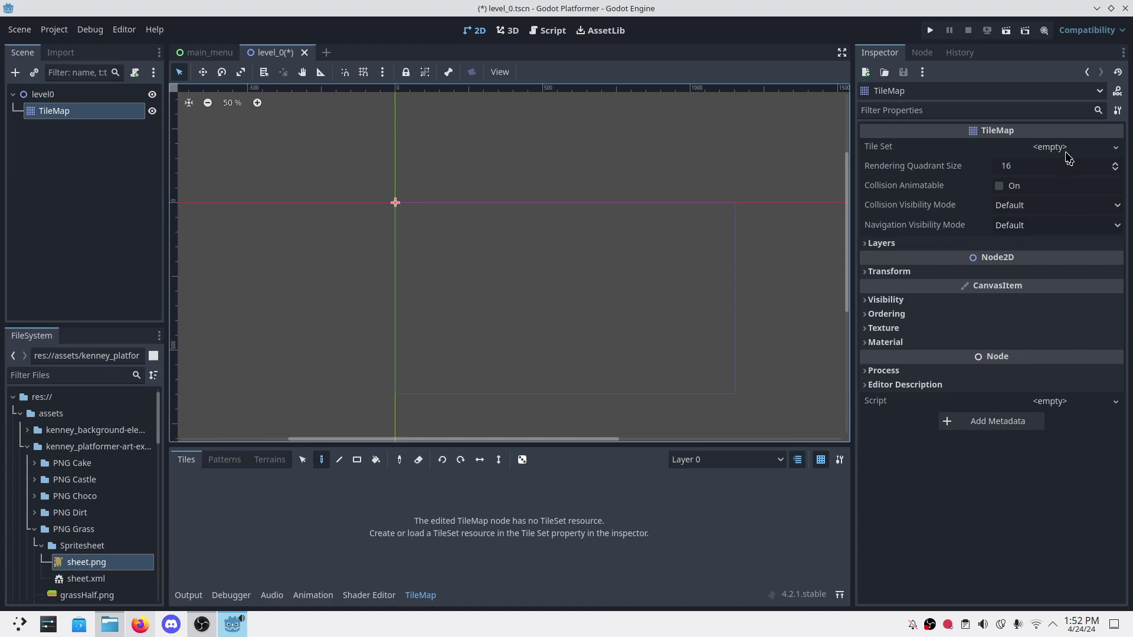
pyautogui.click(1067, 153)
pyautogui.click(1083, 166)
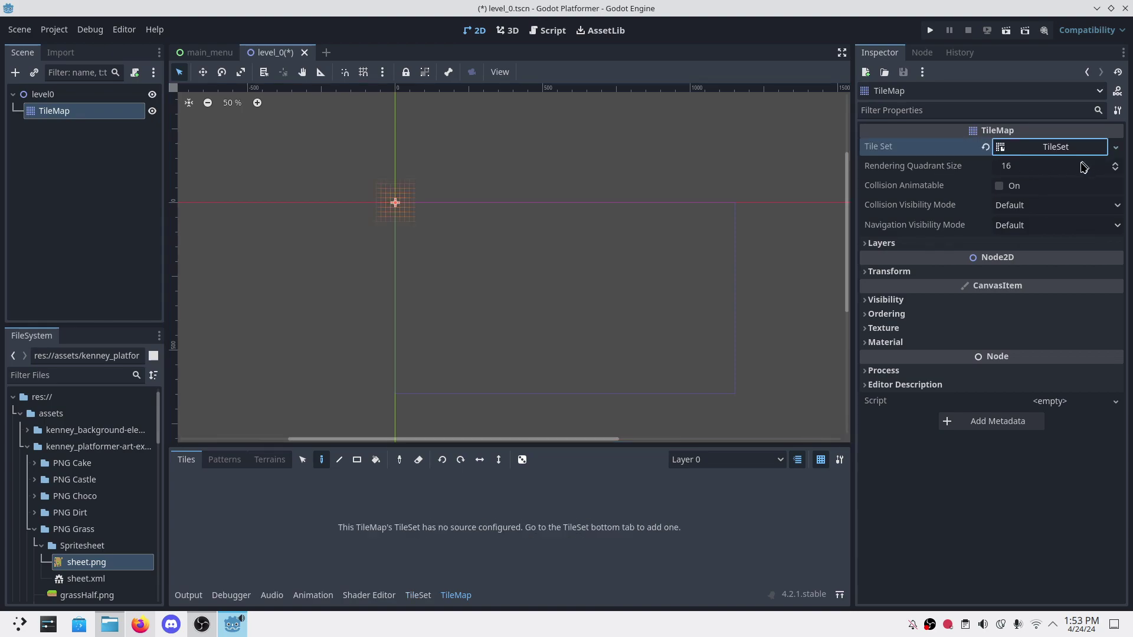
pyautogui.click(1056, 150)
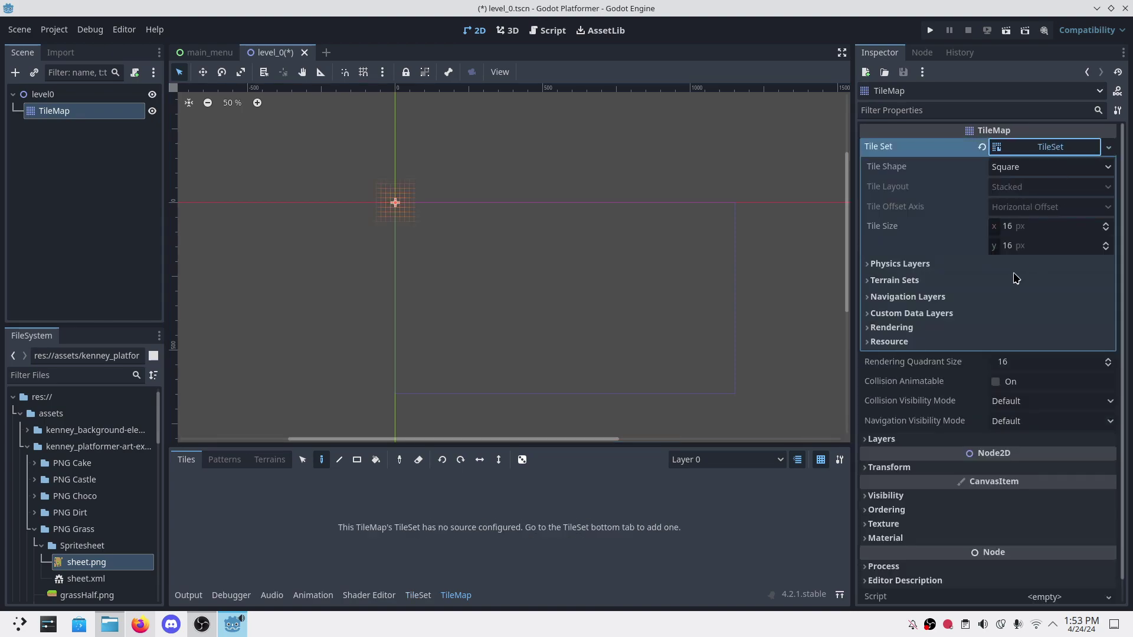
pyautogui.hotkey('alt', 'Tab')
pyautogui.hotkey('alt', 'Tab')
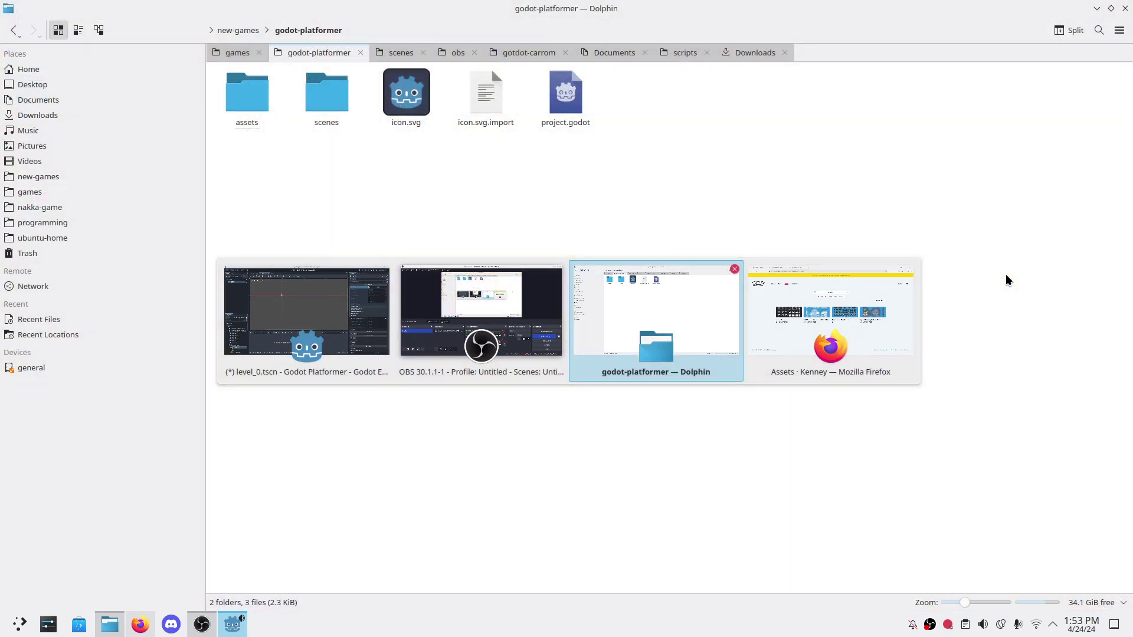
# Step: Browse to assets > kenney tileset > PNG Grass in Dolphin
pyautogui.doubleClick(259, 93)
pyautogui.doubleClick(321, 106)
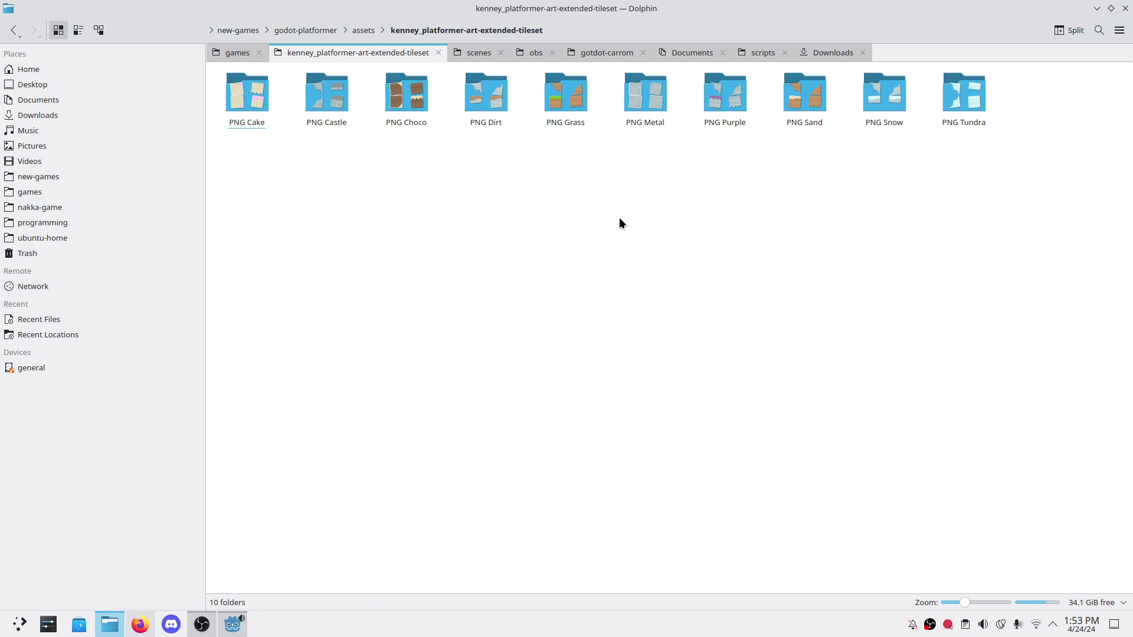
pyautogui.doubleClick(576, 110)
pyautogui.doubleClick(261, 111)
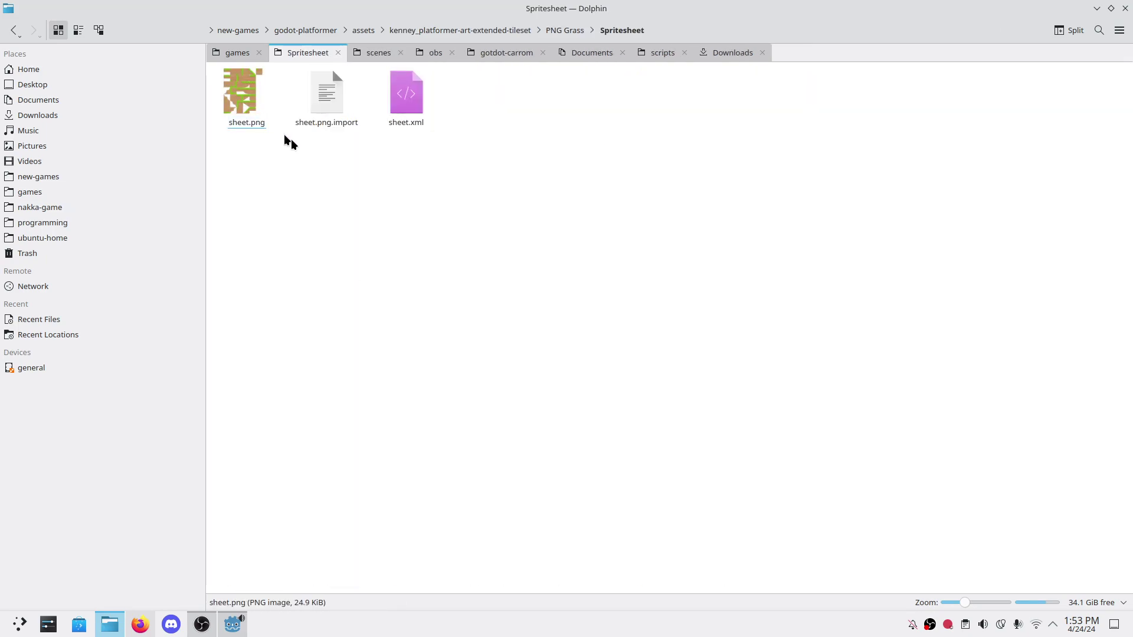
pyautogui.click(231, 115)
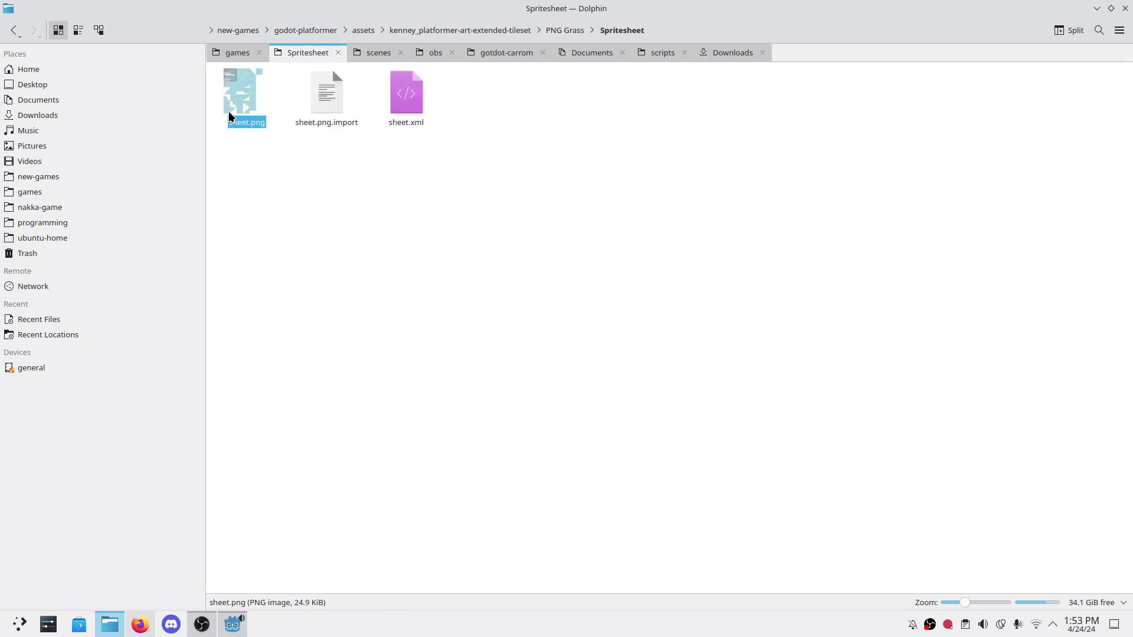
pyautogui.click(564, 30)
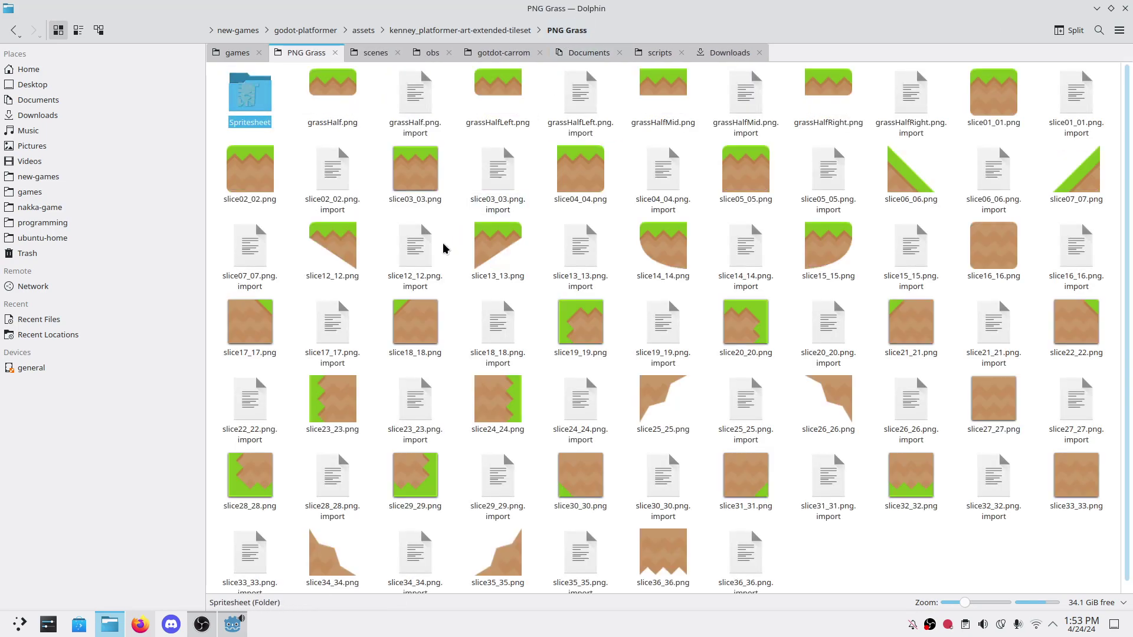
pyautogui.click(326, 88)
# Step: Check grassHalfLeft.png's details, which show 70 × 70 pixel dimensions
pyautogui.rightClick(505, 107)
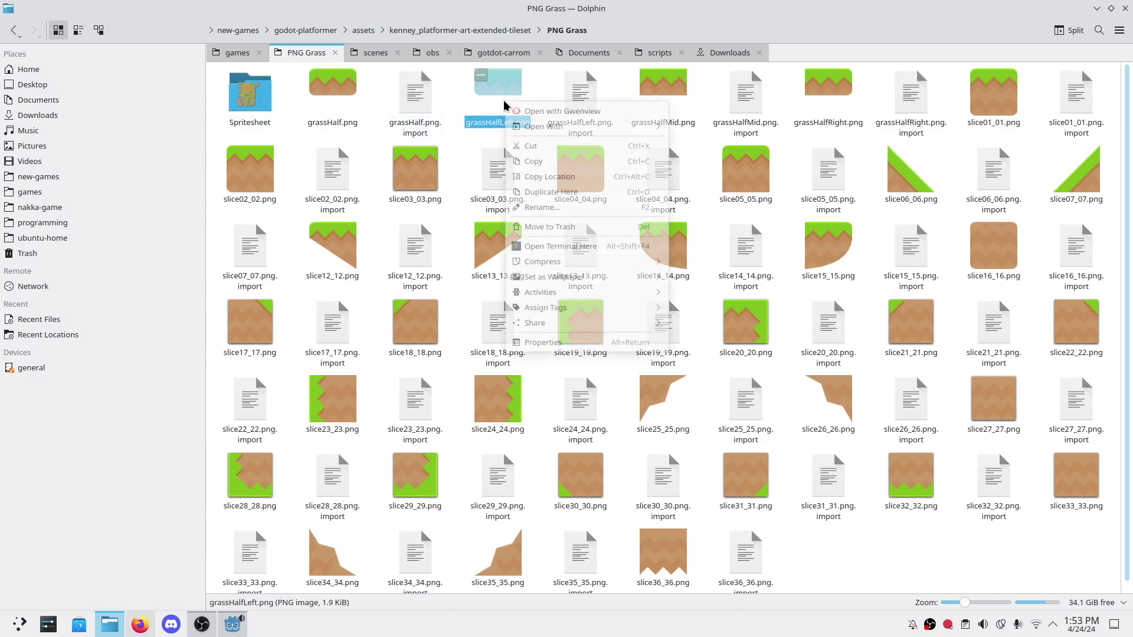
pyautogui.click(554, 343)
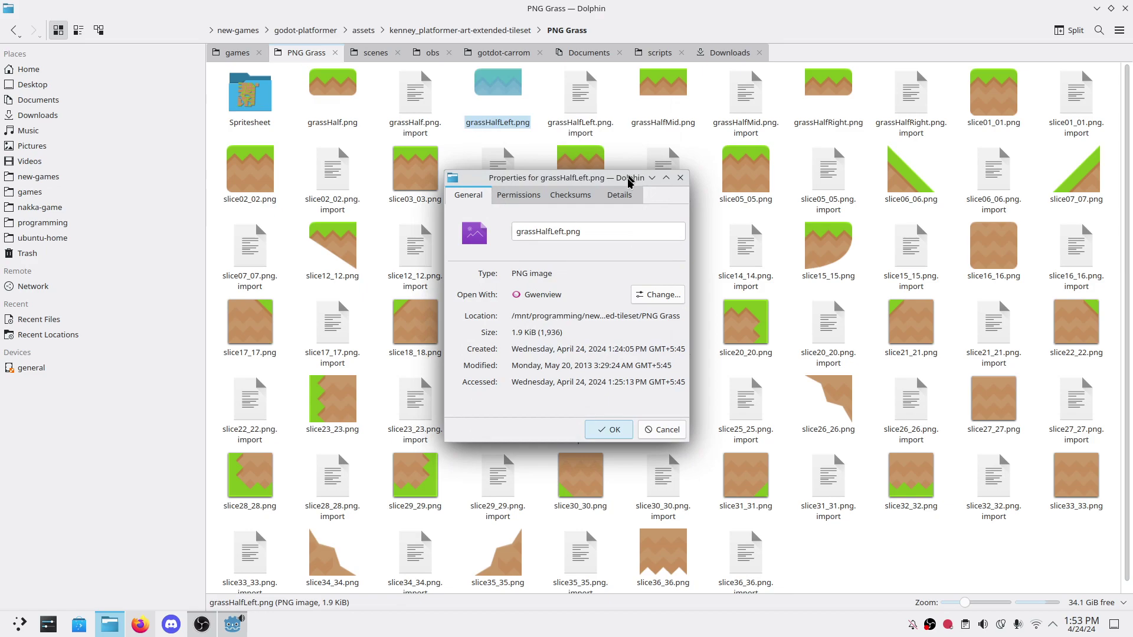
pyautogui.click(627, 197)
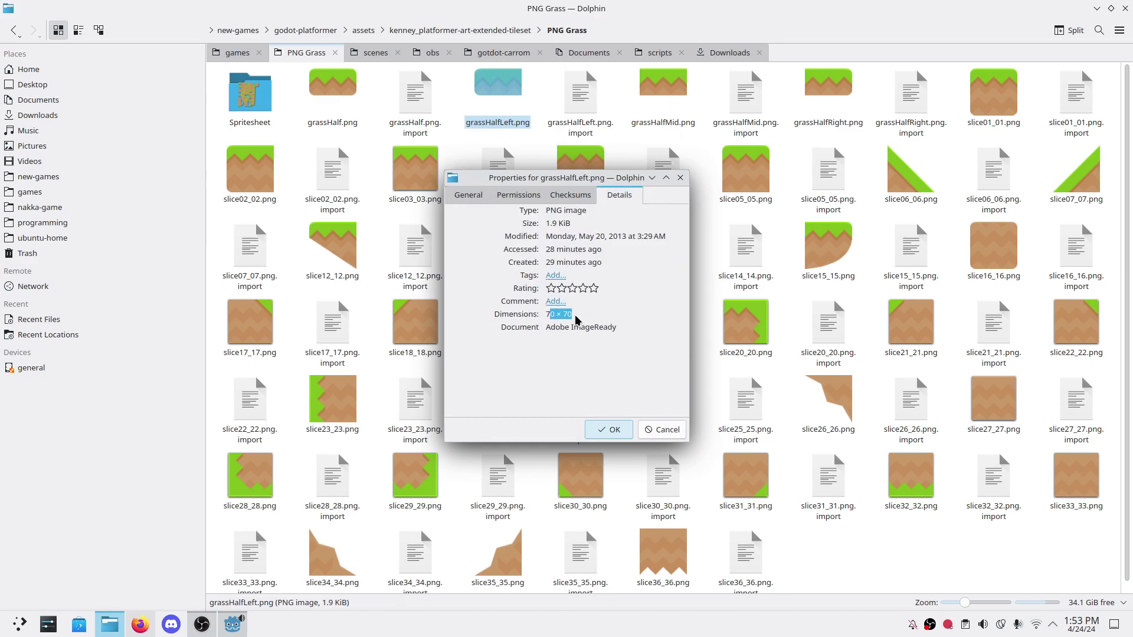
pyautogui.click(680, 177)
pyautogui.hotkey('alt', 'Tab')
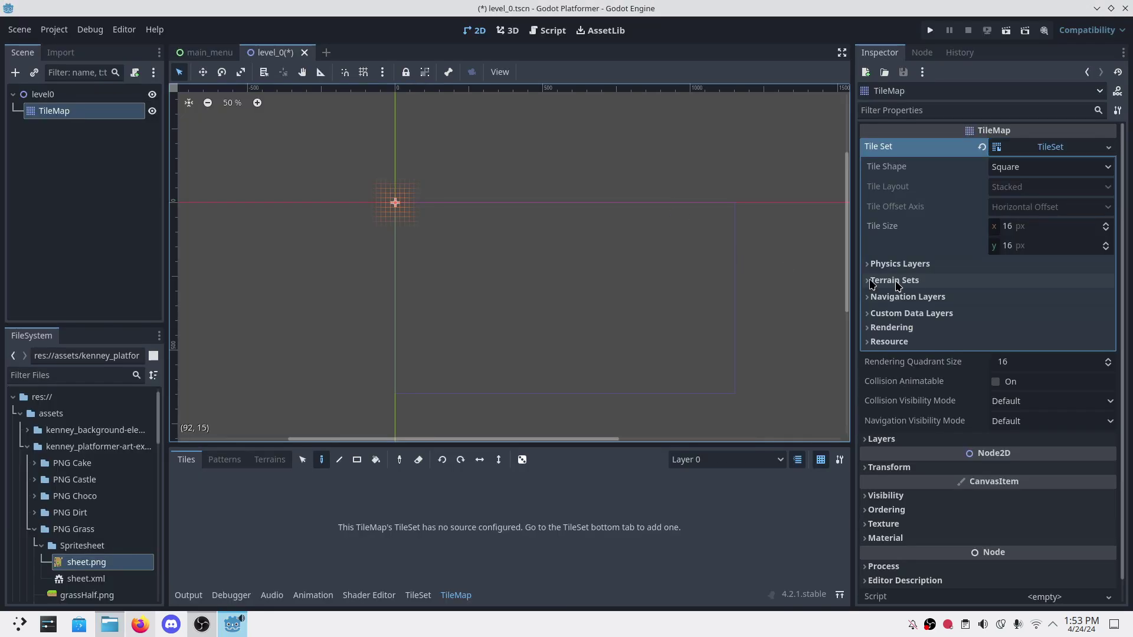
# Step: Change the TileSet tile size from 16 × 16 to 70 × 70 px
pyautogui.click(1016, 228)
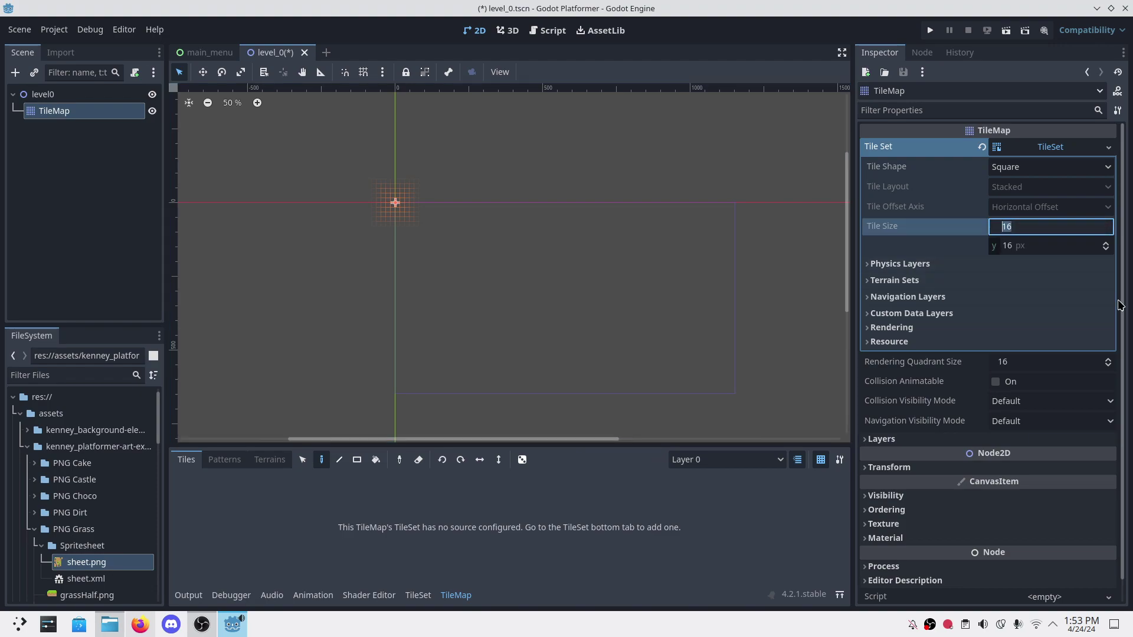
pyautogui.write('70')
pyautogui.press('Return')
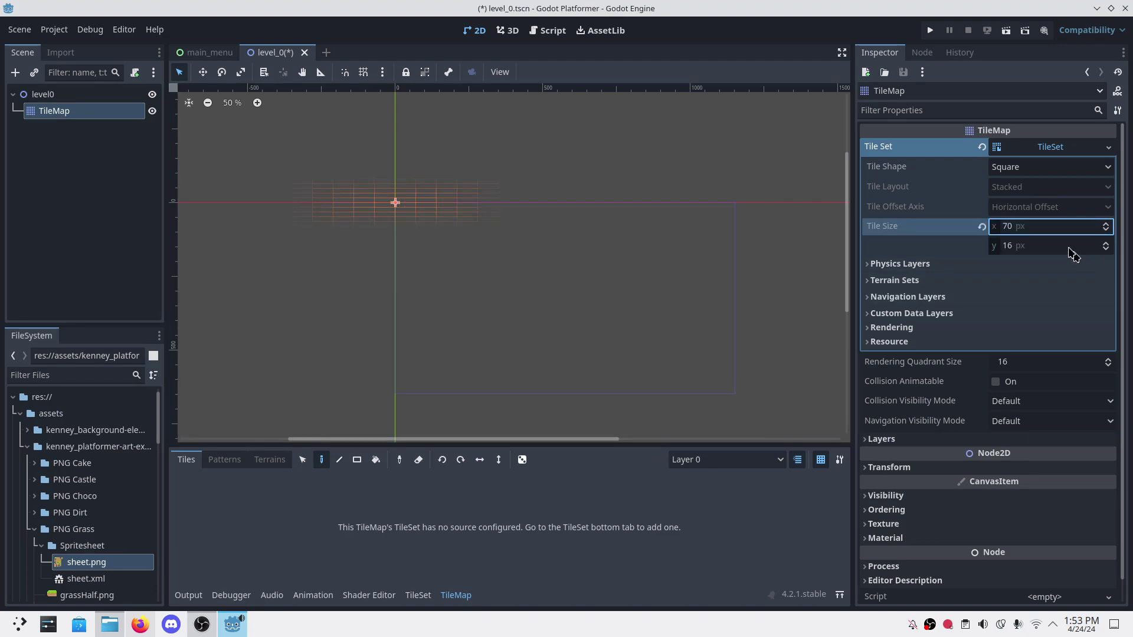
pyautogui.click(1037, 245)
pyautogui.write('70')
pyautogui.press('Return')
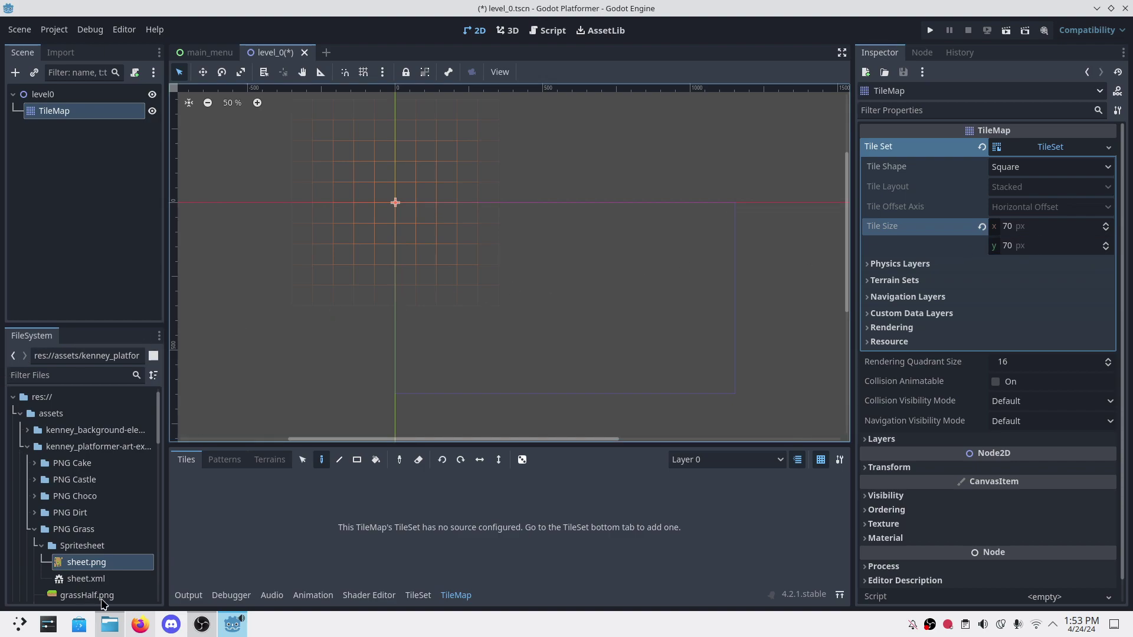
pyautogui.scroll(-1, 101, 557)
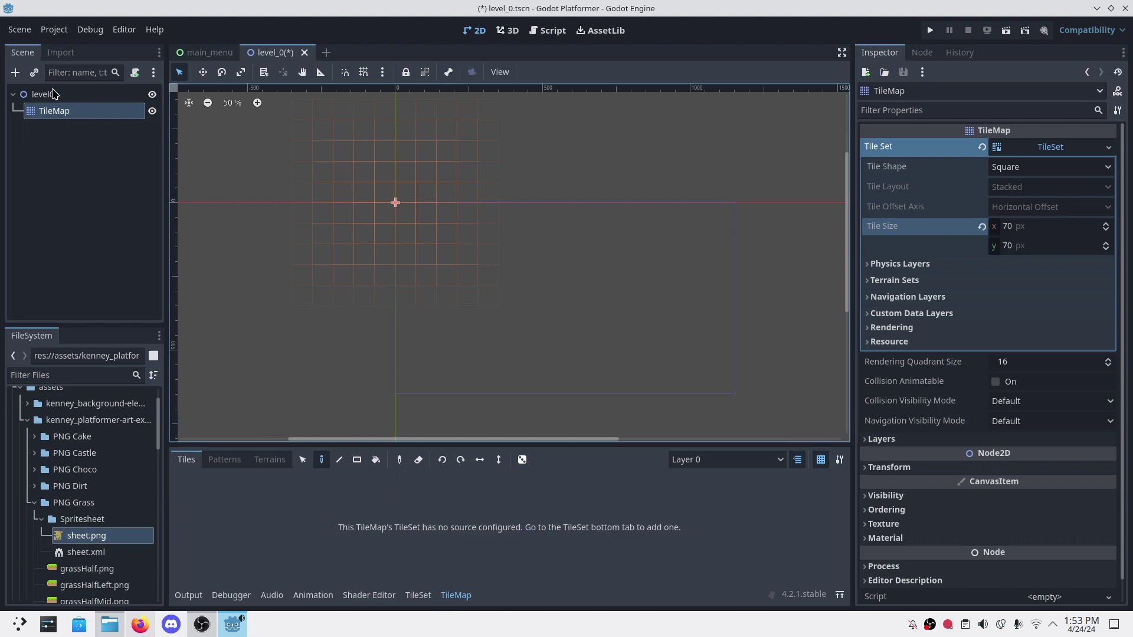
# Step: Add sheet.png as a TileSet atlas source with tiles auto-created
pyautogui.click(433, 596)
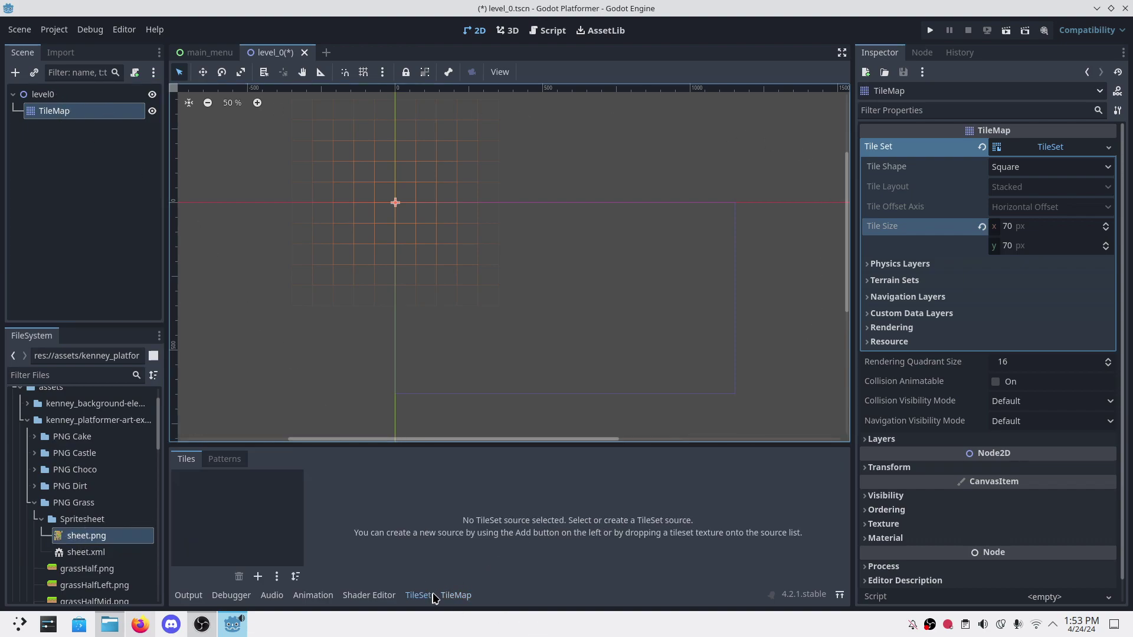
pyautogui.click(446, 596)
pyautogui.click(421, 597)
pyautogui.moveTo(90, 539); pyautogui.dragTo(227, 507)
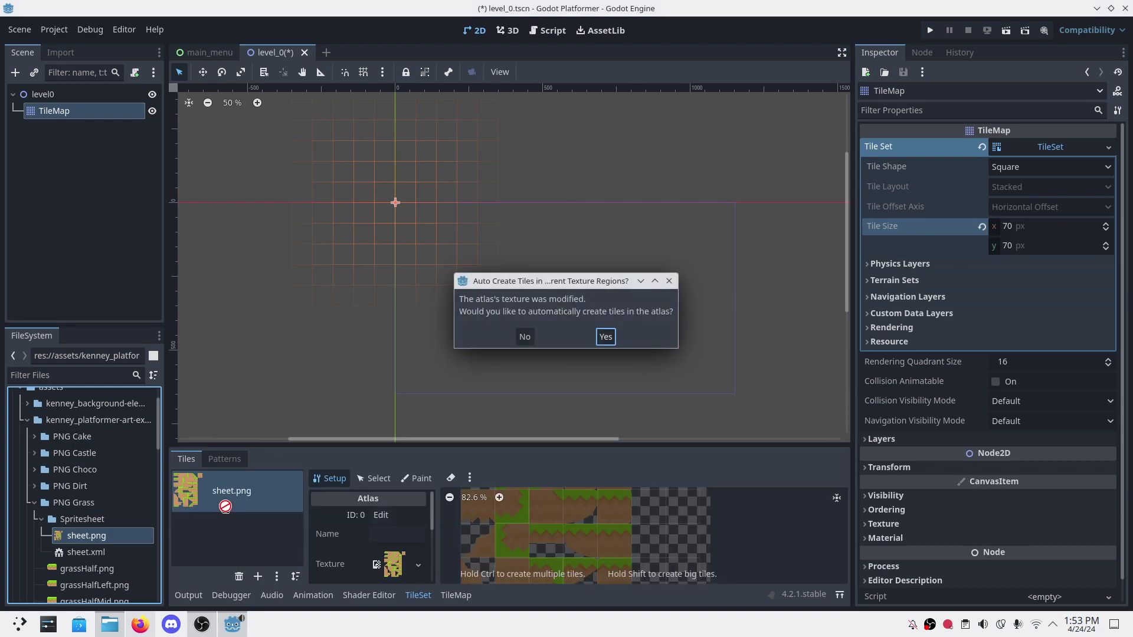
pyautogui.click(606, 338)
# Step: Resize the bottom atlas panel and recentre the level view
pyautogui.moveTo(623, 443); pyautogui.dragTo(629, 187)
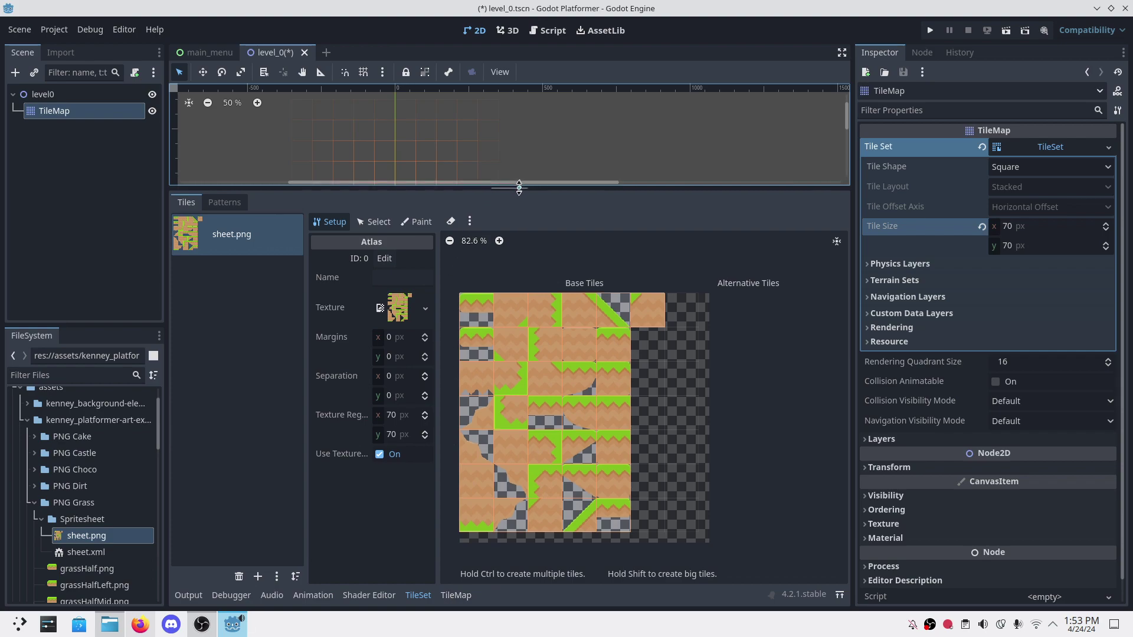
pyautogui.moveTo(461, 188); pyautogui.dragTo(466, 353)
pyautogui.moveTo(543, 278); pyautogui.dragTo(509, 187, button='middle')
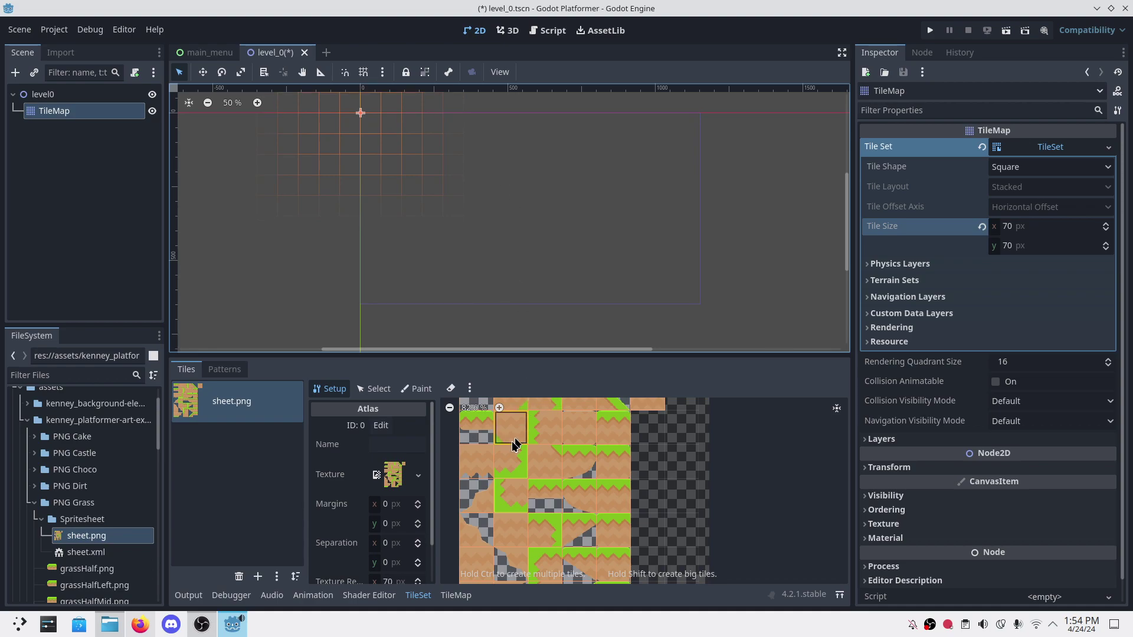
# Step: Paint a roughly eight-tile grass platform along row 8 from atlas grass tiles
pyautogui.click(456, 596)
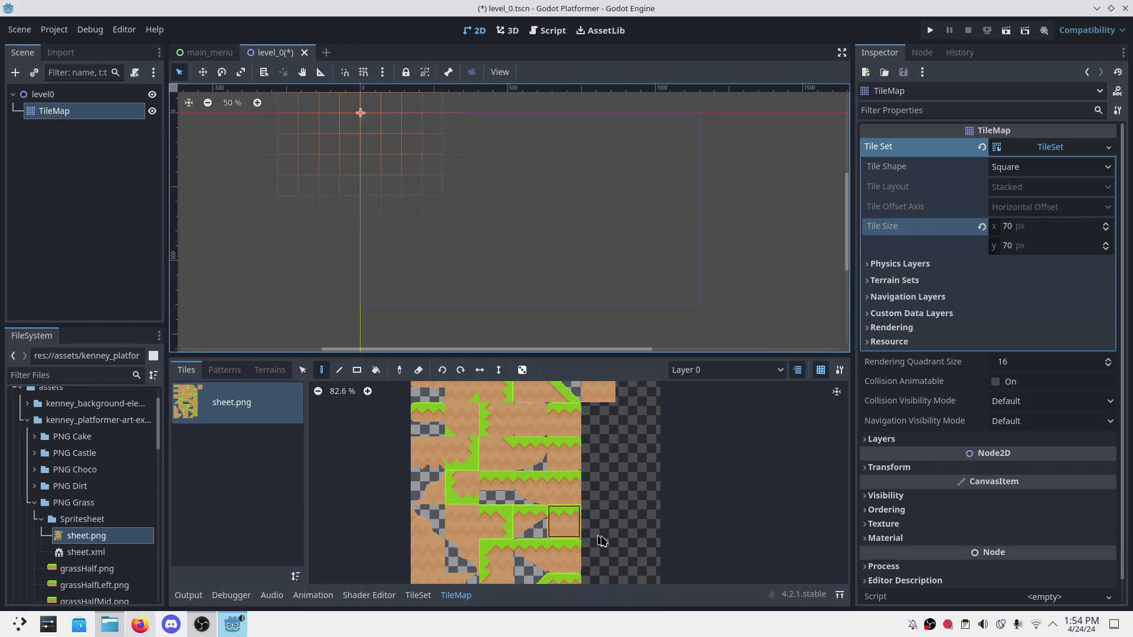
pyautogui.click(568, 522)
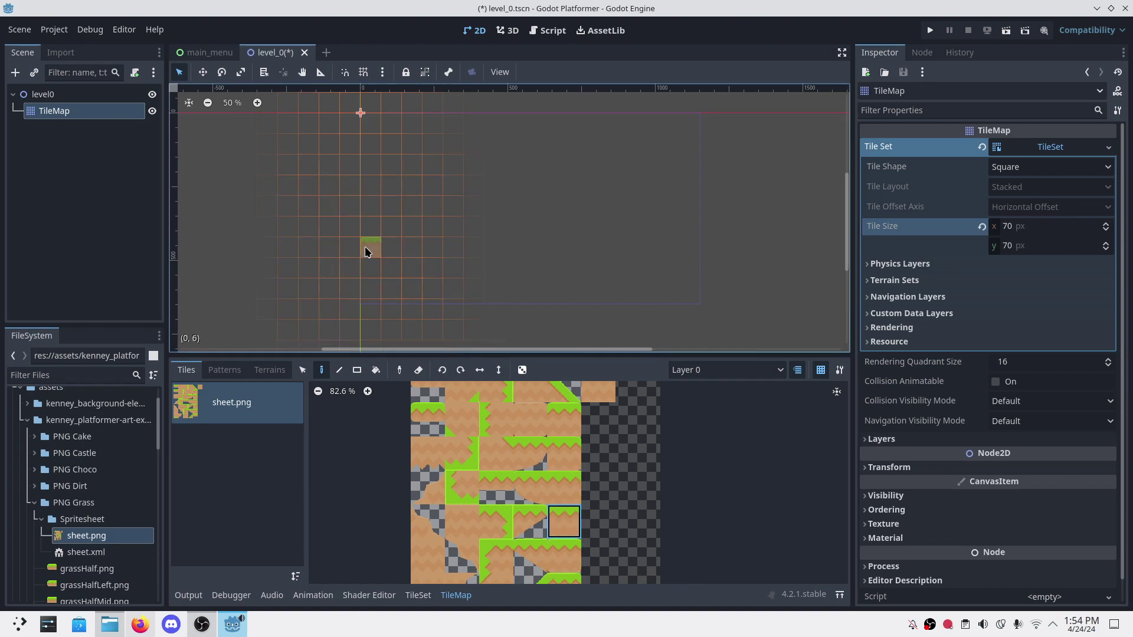
pyautogui.click(392, 284)
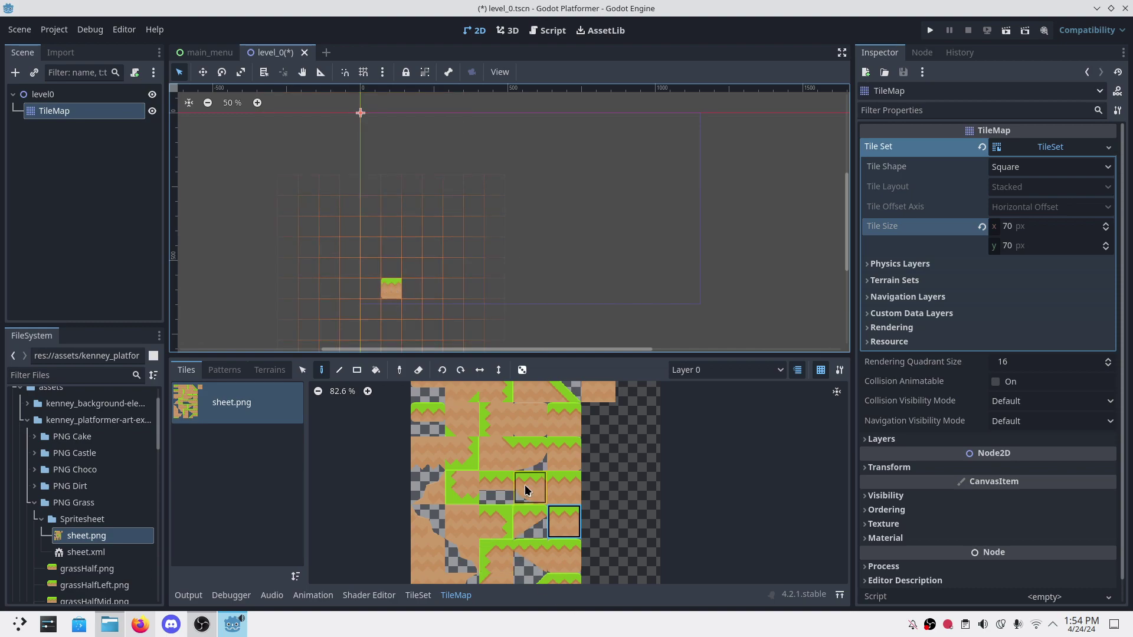
pyautogui.click(557, 492)
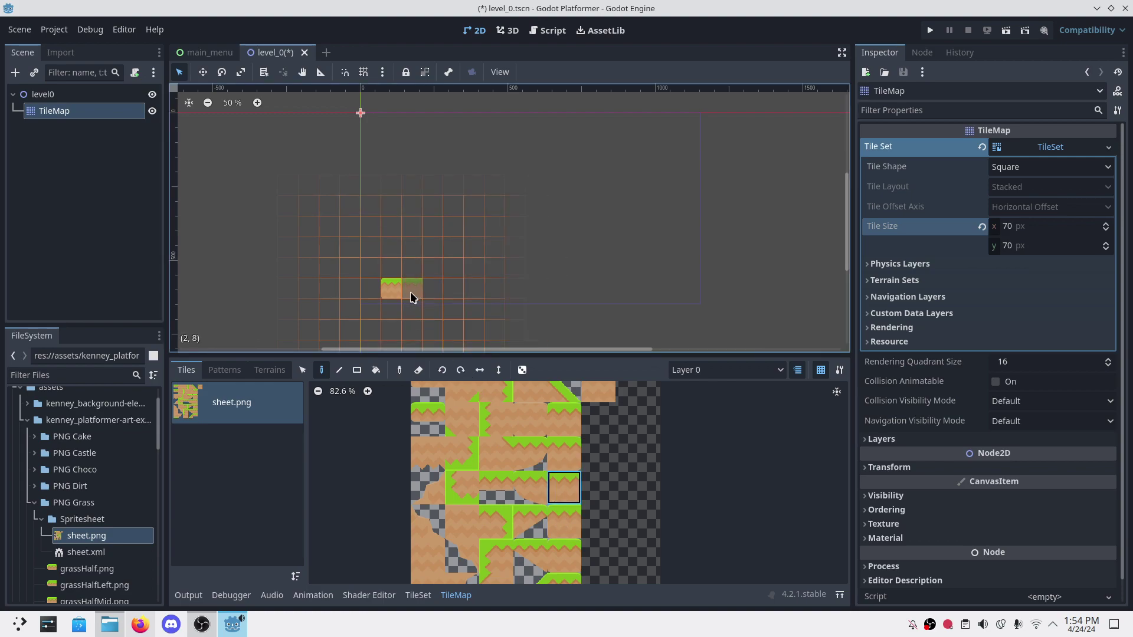
pyautogui.moveTo(412, 296); pyautogui.dragTo(498, 297)
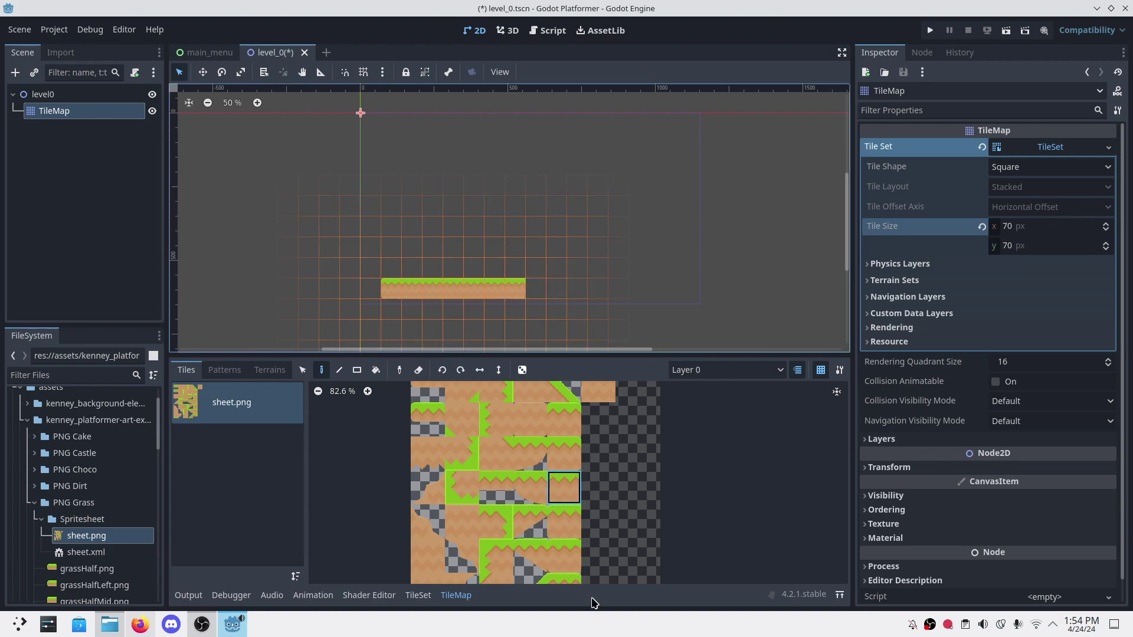
pyautogui.click(564, 454)
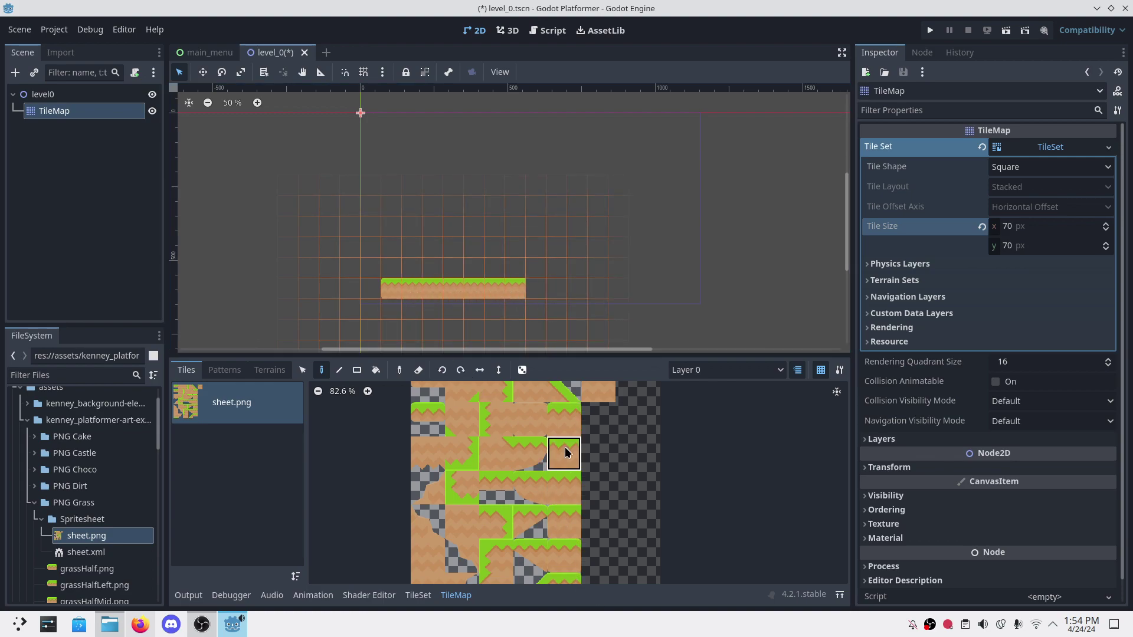
pyautogui.click(536, 287)
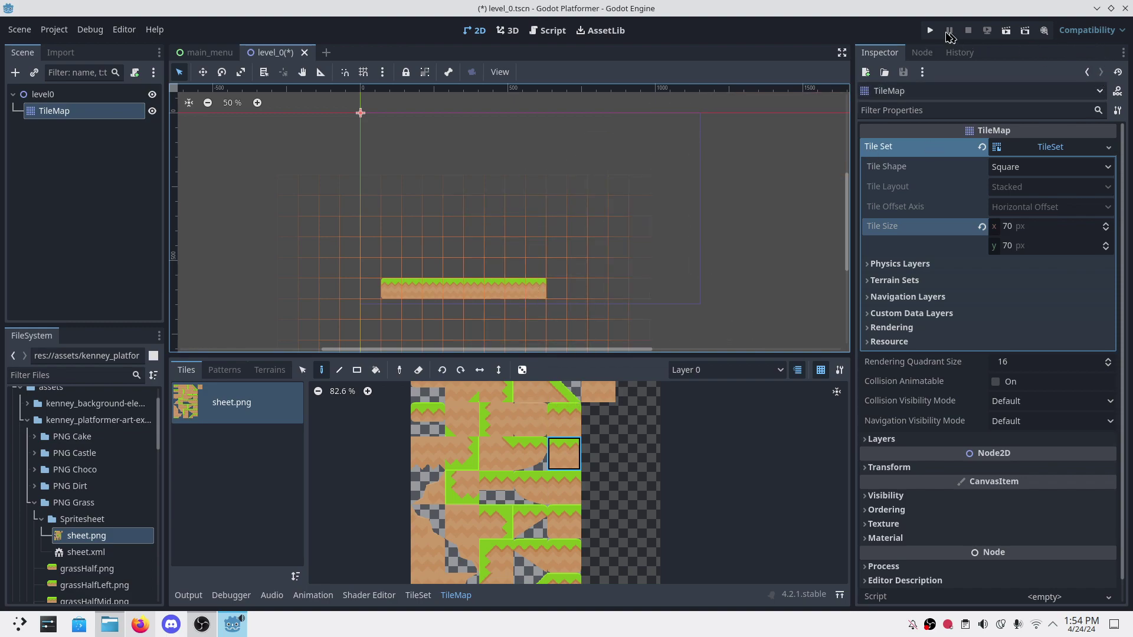
# Step: Test-run level_0.tscn, stop the game, and reselect the TileMap for painting
pyautogui.click(1006, 30)
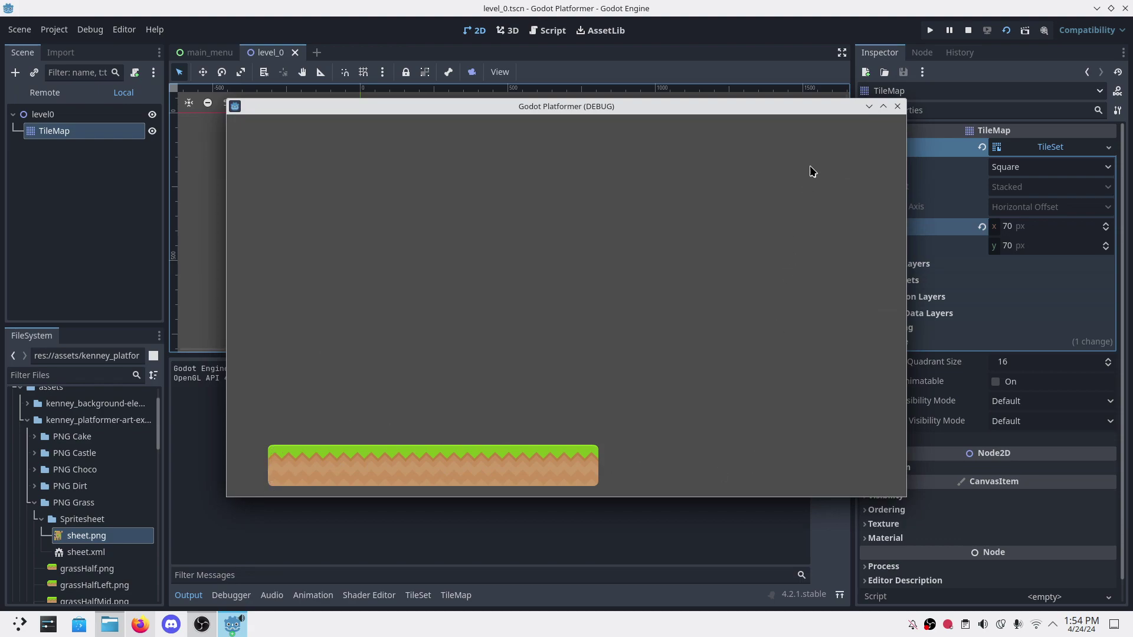
pyautogui.click(898, 106)
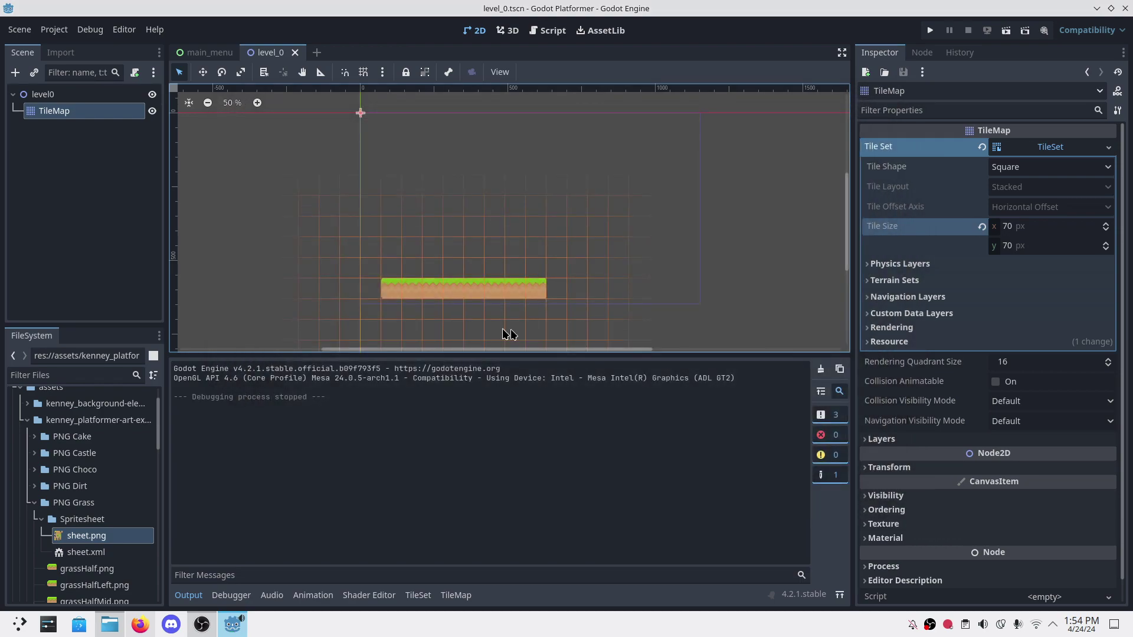
pyautogui.click(54, 188)
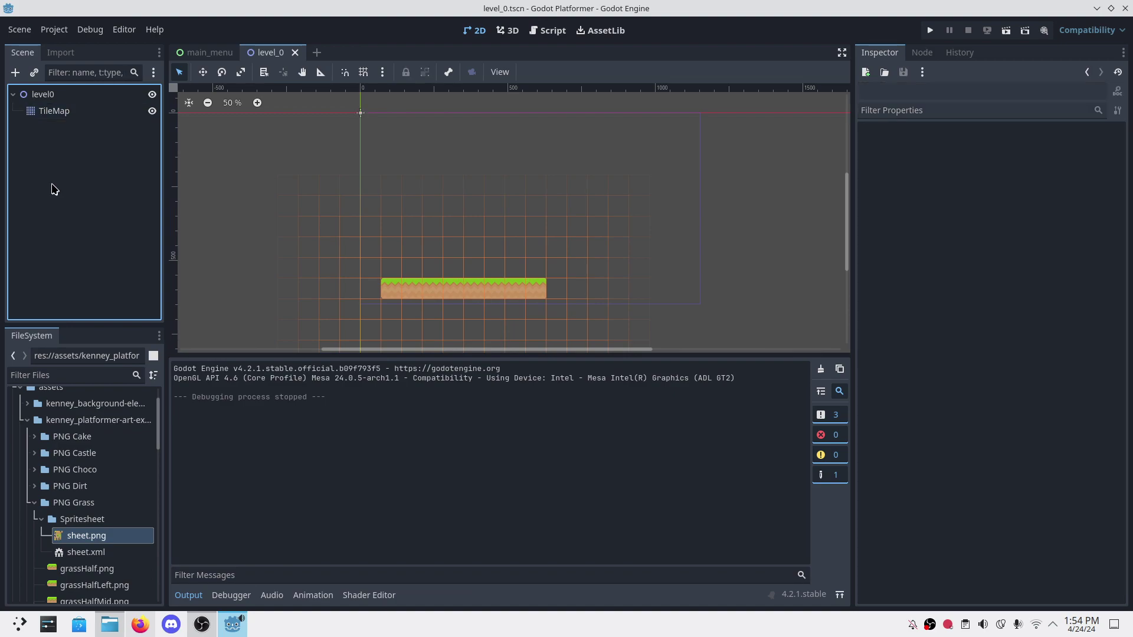
pyautogui.click(46, 98)
pyautogui.click(59, 112)
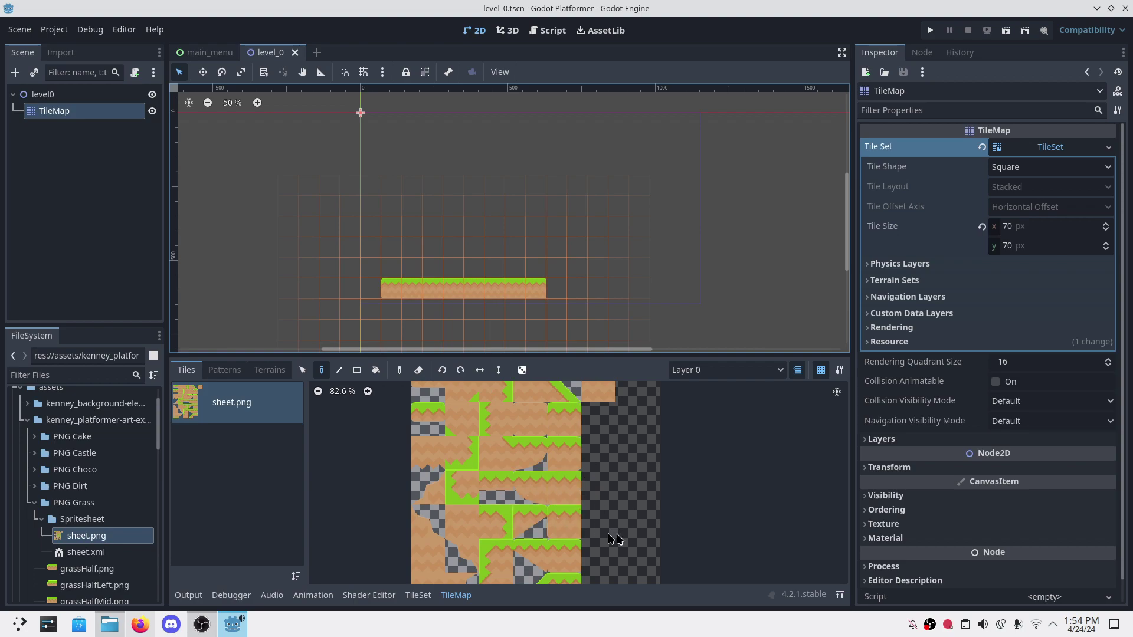
# Step: Paint a second grass ground platform to the right and extend it one tile
pyautogui.click(571, 527)
pyautogui.click(598, 288)
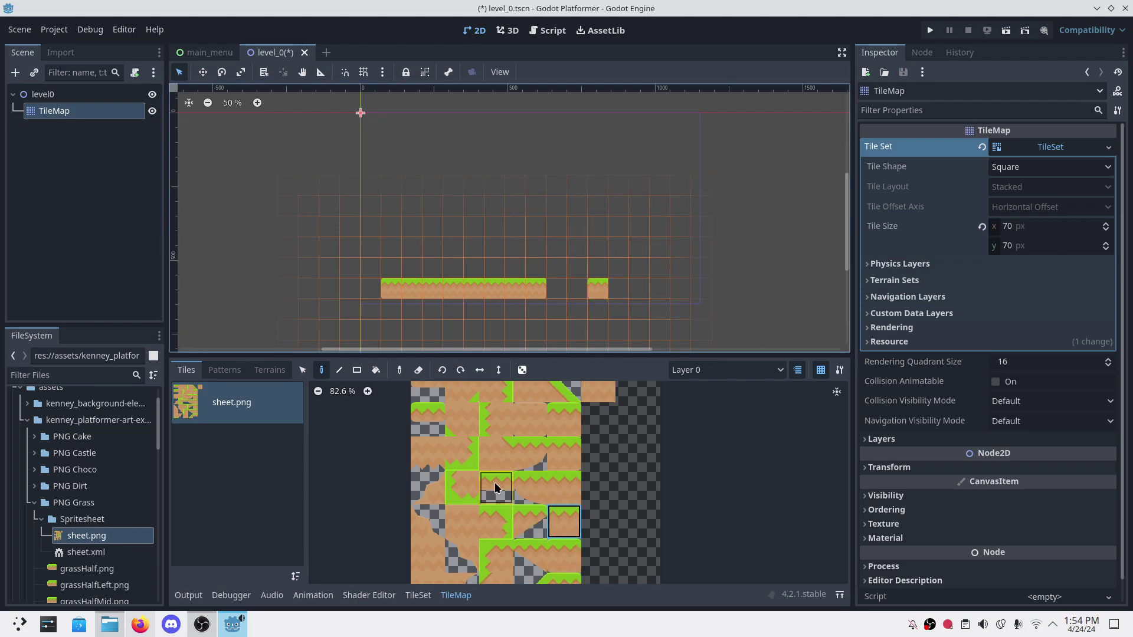
pyautogui.click(571, 487)
pyautogui.moveTo(617, 285); pyautogui.dragTo(807, 285)
pyautogui.moveTo(781, 306); pyautogui.dragTo(573, 308, button='middle')
pyautogui.click(564, 453)
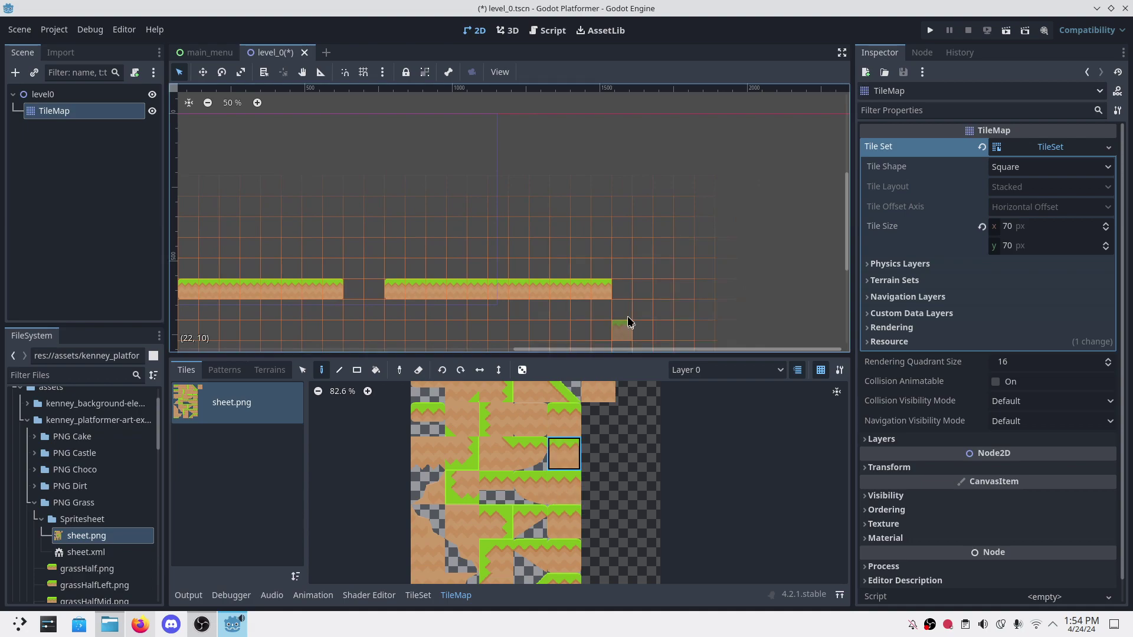
pyautogui.click(624, 292)
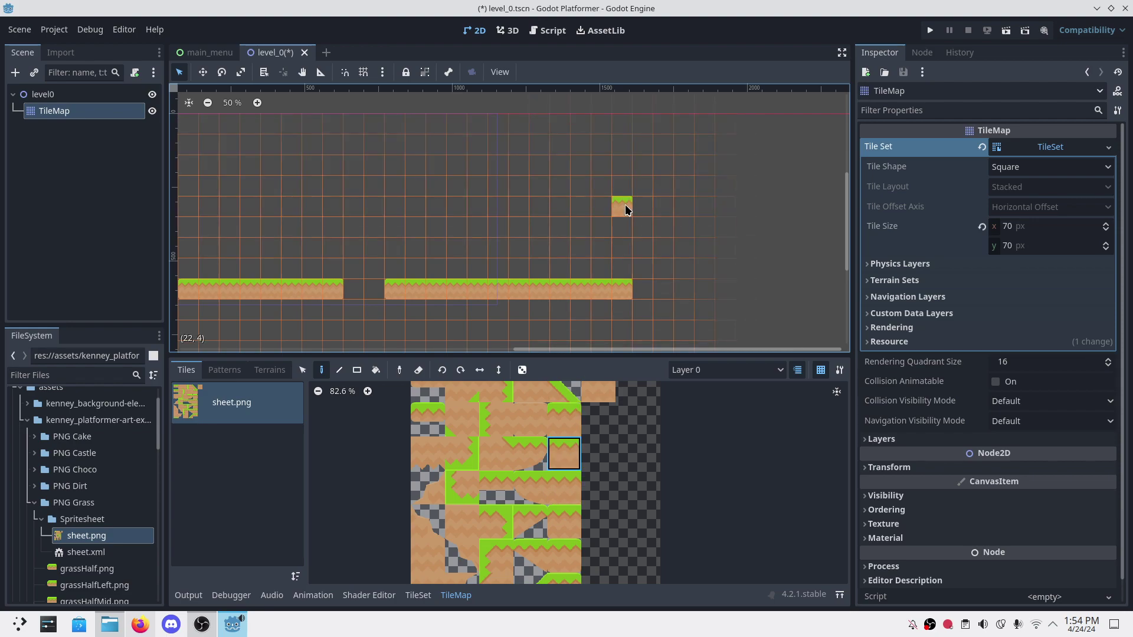
# Step: Paint a three-tile floating grass platform above the ground
pyautogui.click(624, 206)
pyautogui.click(565, 488)
pyautogui.click(600, 207)
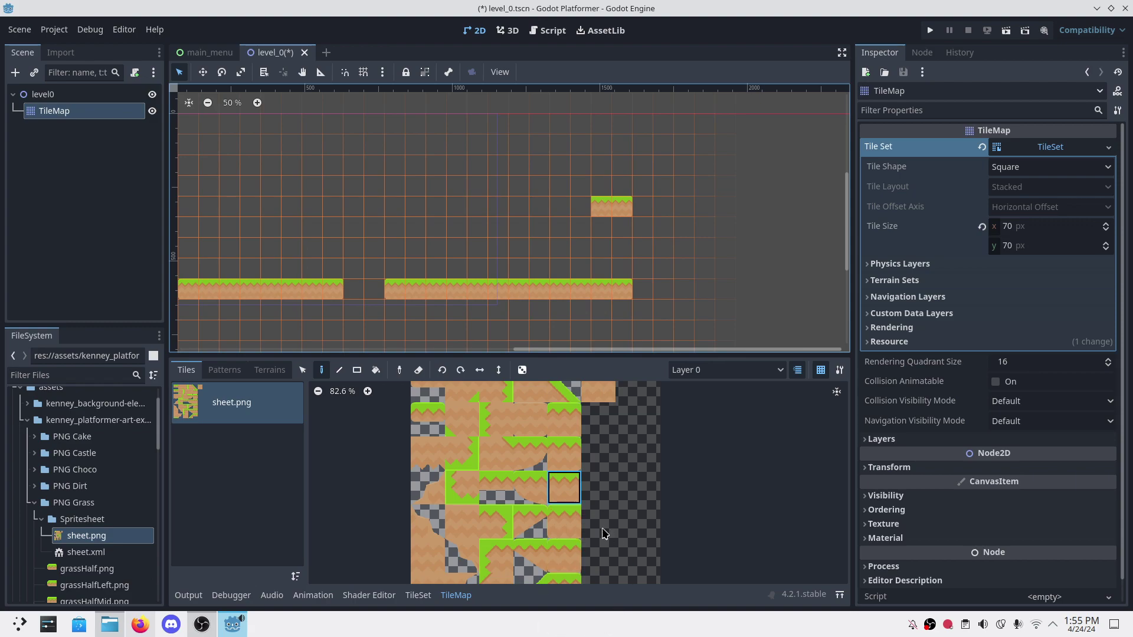
pyautogui.click(564, 521)
pyautogui.click(579, 203)
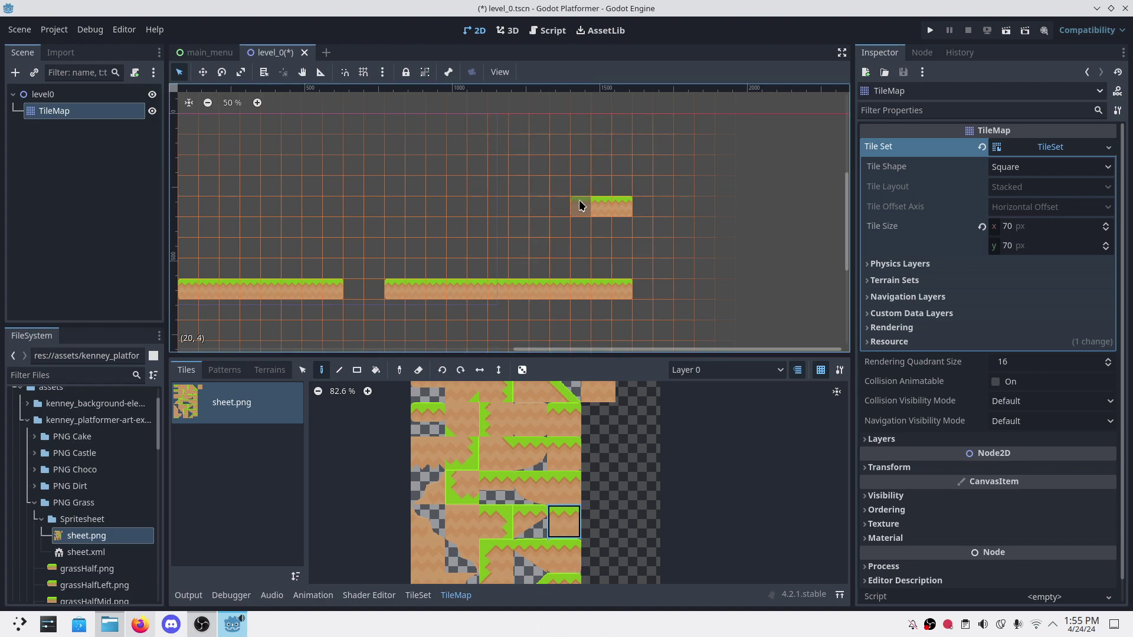
# Step: Copy the floating platform, paste it up and left, and shift the upper one four cells right
pyautogui.click(303, 370)
pyautogui.moveTo(641, 227); pyautogui.dragTo(578, 190)
pyautogui.hotkey('ctrl', 'c')
pyautogui.hotkey('ctrl', 'v')
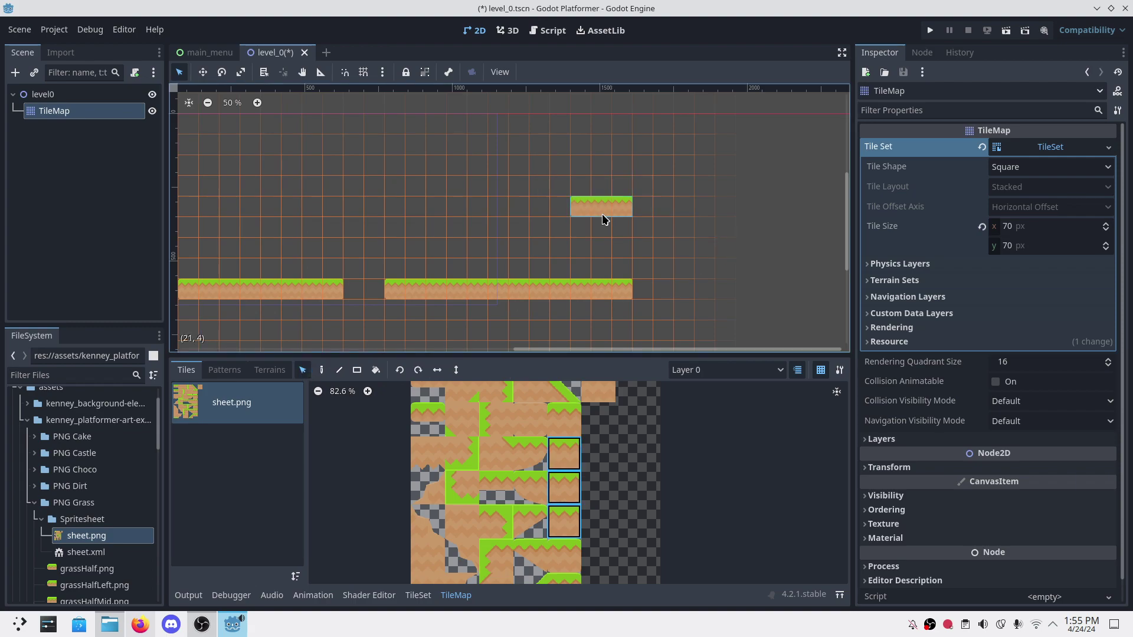
pyautogui.click(568, 154)
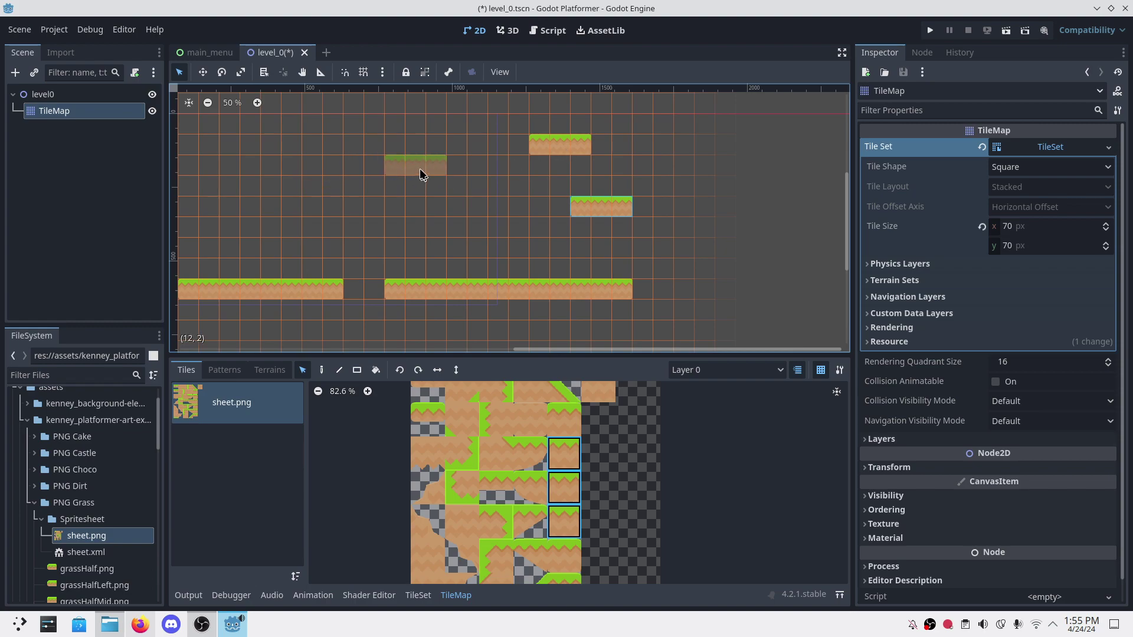
pyautogui.click(388, 164)
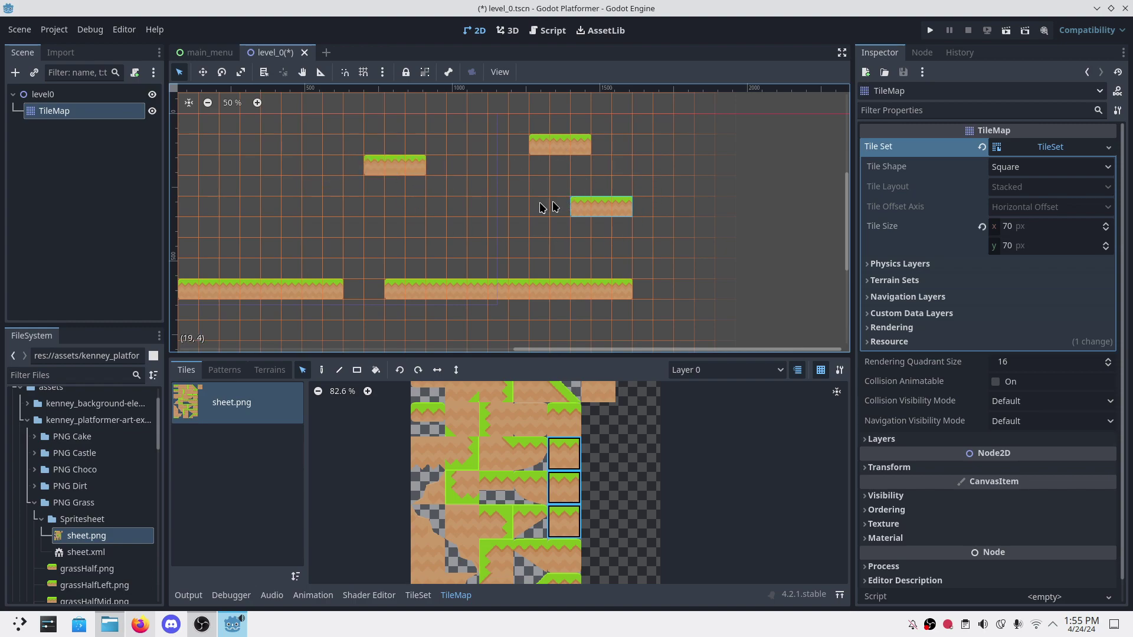
pyautogui.moveTo(632, 114); pyautogui.dragTo(631, 140)
# Step: Paste another platform copy two cells left and move the upper-right platform down and right
pyautogui.moveTo(466, 135); pyautogui.dragTo(337, 185)
pyautogui.hotkey('ctrl', 'c')
pyautogui.hotkey('ctrl', 'v')
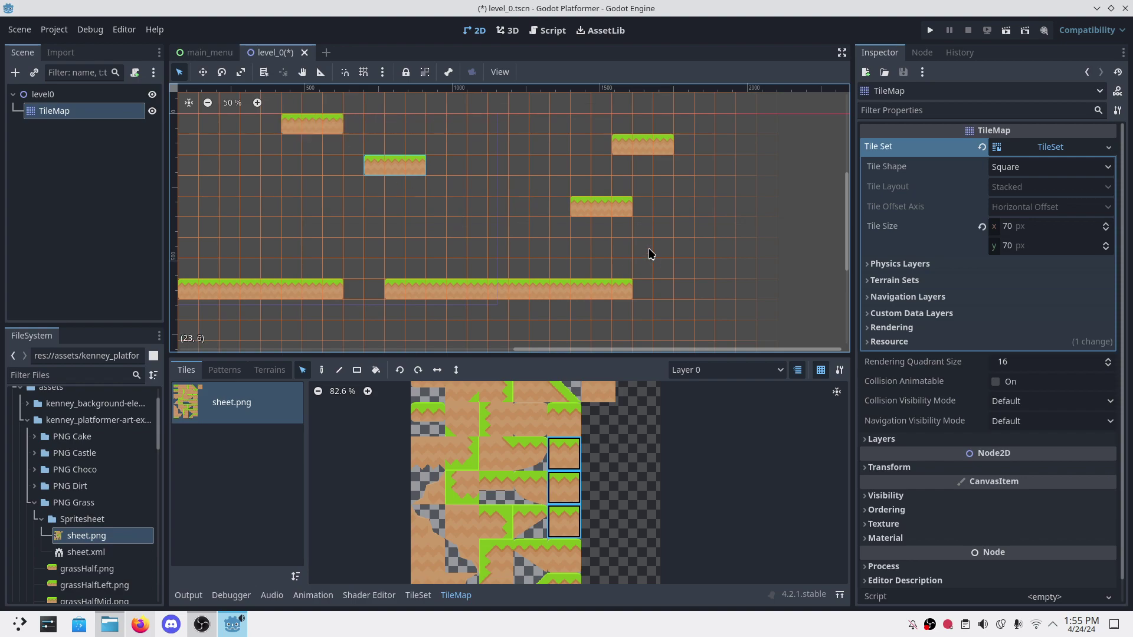
pyautogui.moveTo(645, 184); pyautogui.dragTo(564, 219)
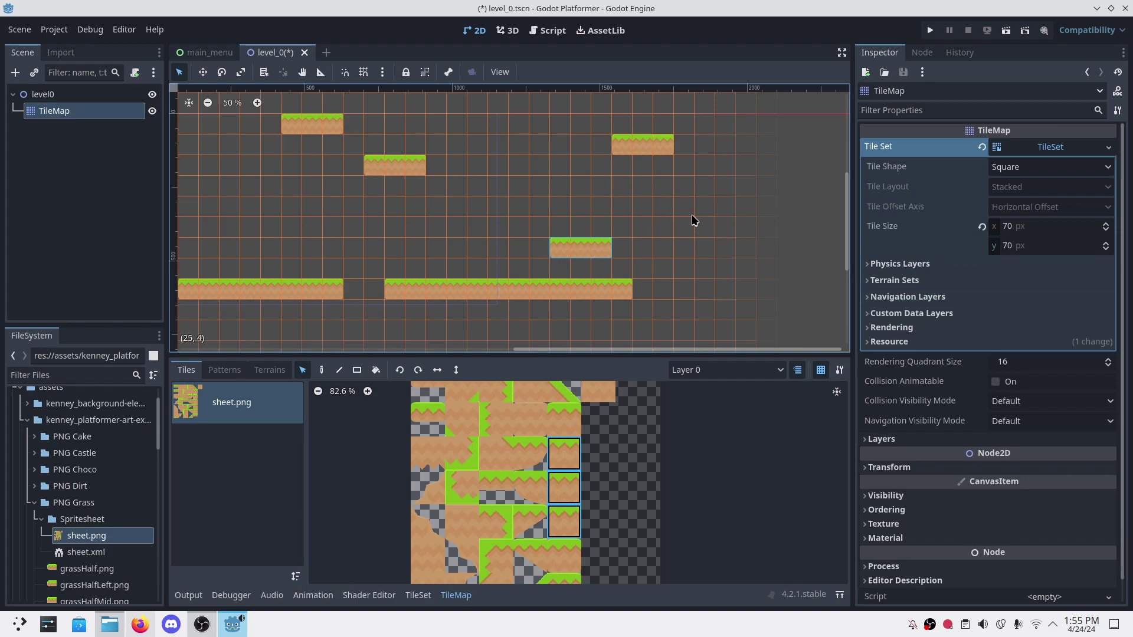
pyautogui.moveTo(702, 121); pyautogui.dragTo(652, 202)
pyautogui.click(743, 233)
# Step: Save the level scene with Ctrl+S
pyautogui.scroll(-2, 661, 219)
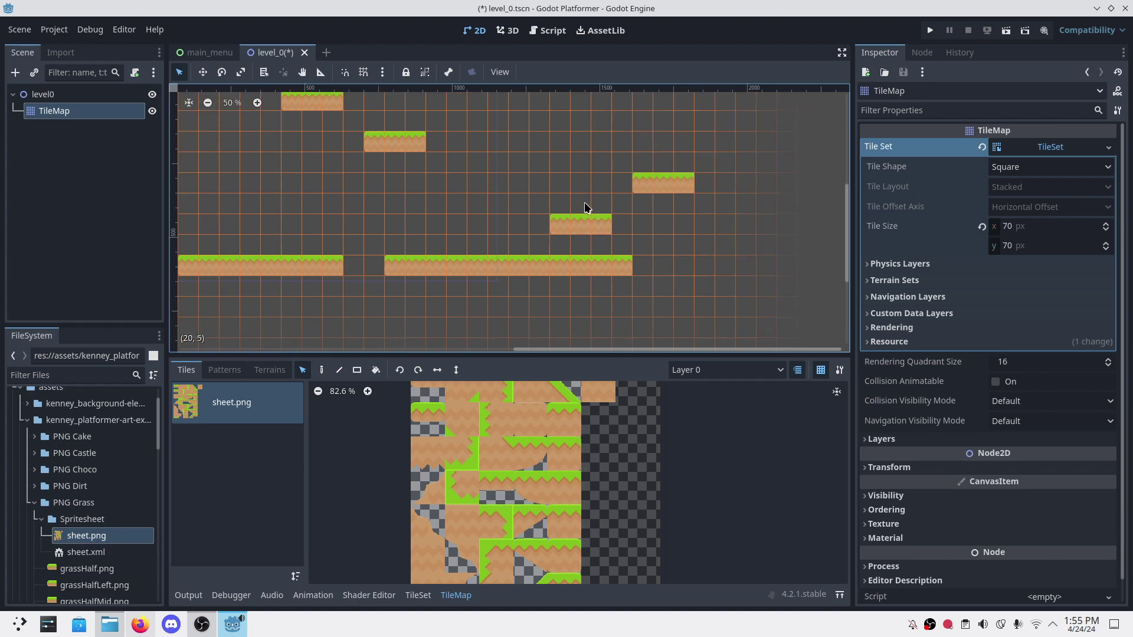
pyautogui.scroll(2, 584, 204)
pyautogui.scroll(-2, 584, 204)
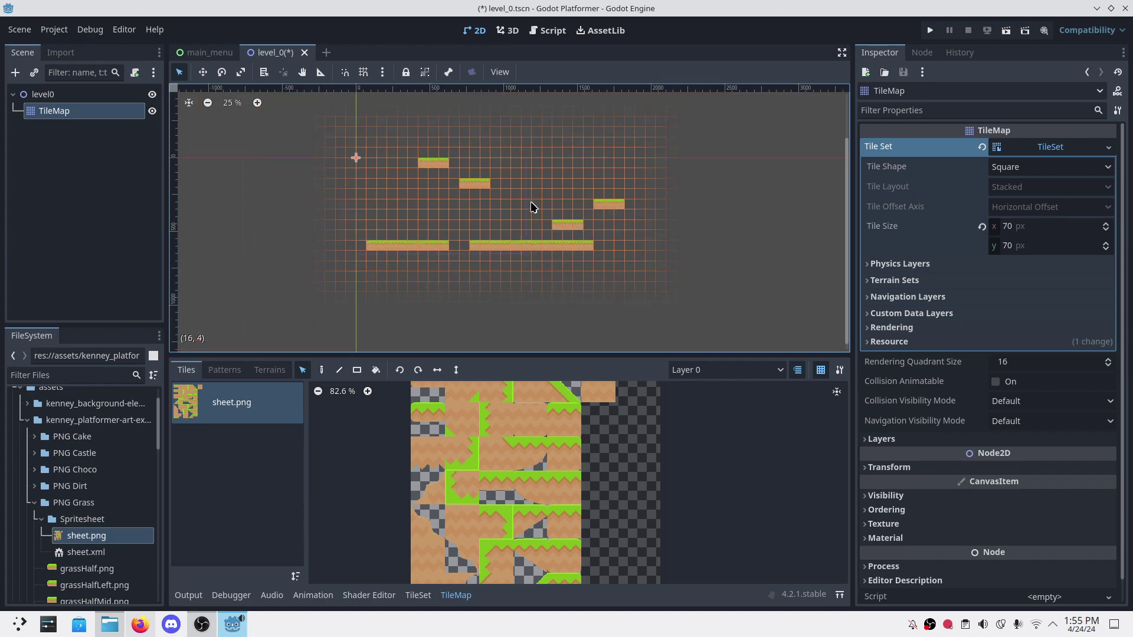
pyautogui.hotkey('ctrl', 's')
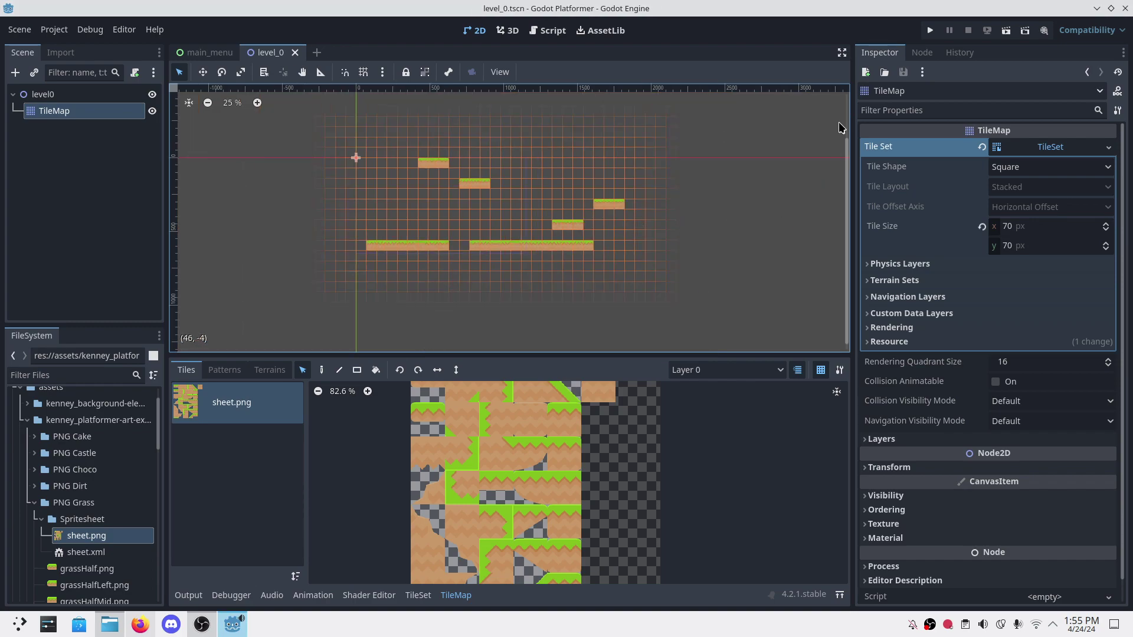
pyautogui.hotkey('alt', 'Tab')
pyautogui.hotkey('alt', 'Tab')
# Step: Run the current level scene to check the platforms, close it, and reselect level0
pyautogui.click(1005, 31)
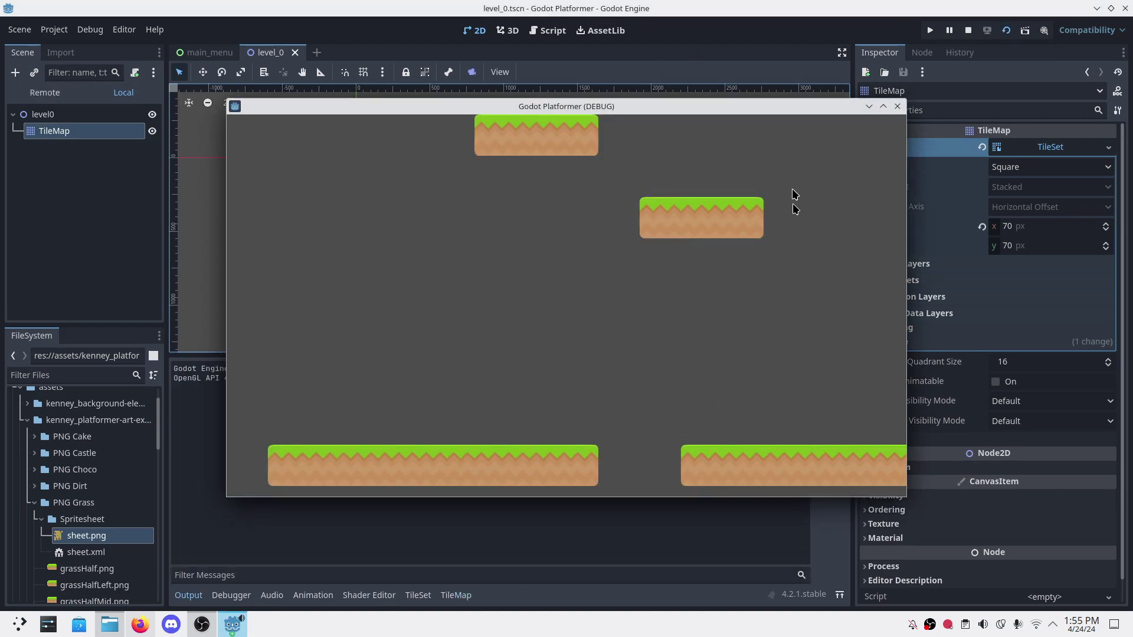
pyautogui.click(898, 106)
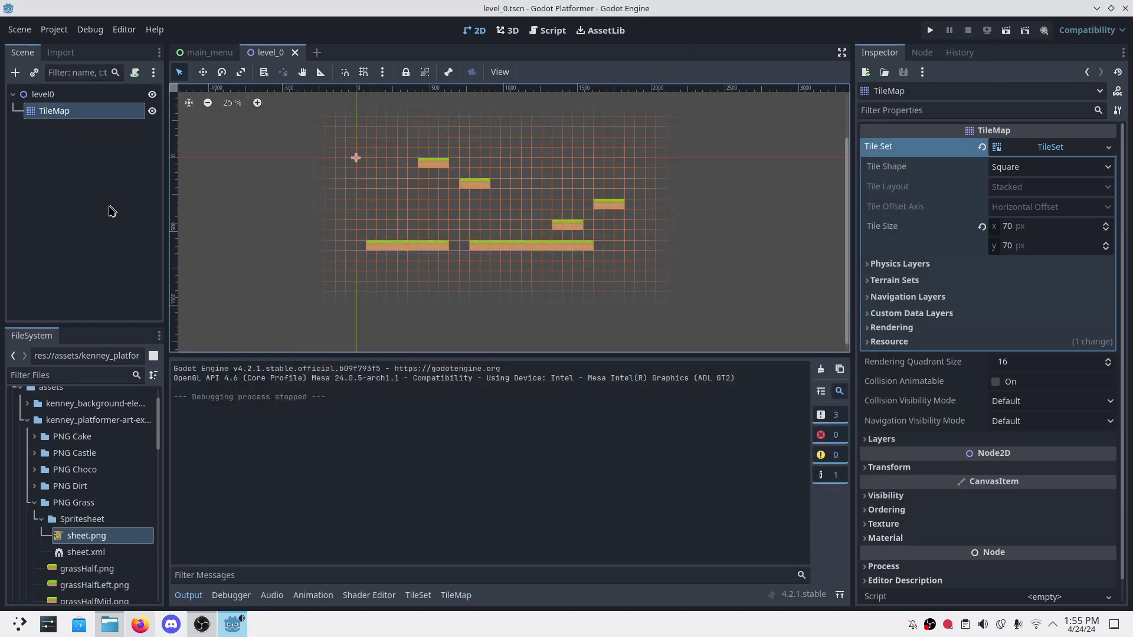
pyautogui.click(112, 212)
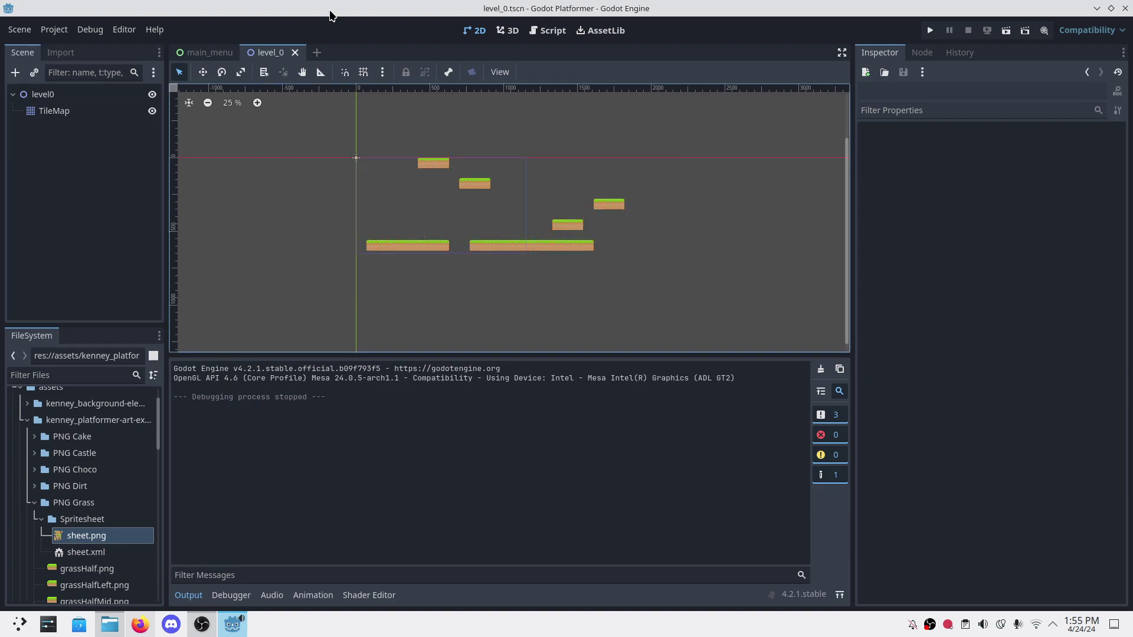
pyautogui.click(70, 176)
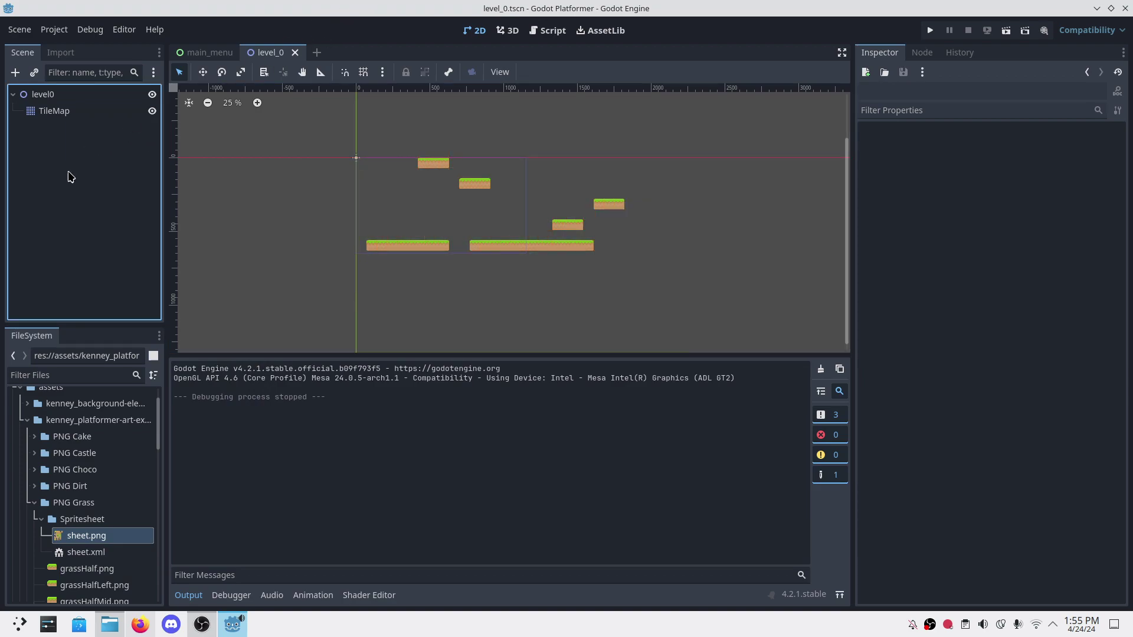
pyautogui.click(51, 96)
pyautogui.click(60, 142)
# Step: Add an AnimatedSprite2D node to level0 by searching 'Animated'
pyautogui.click(16, 73)
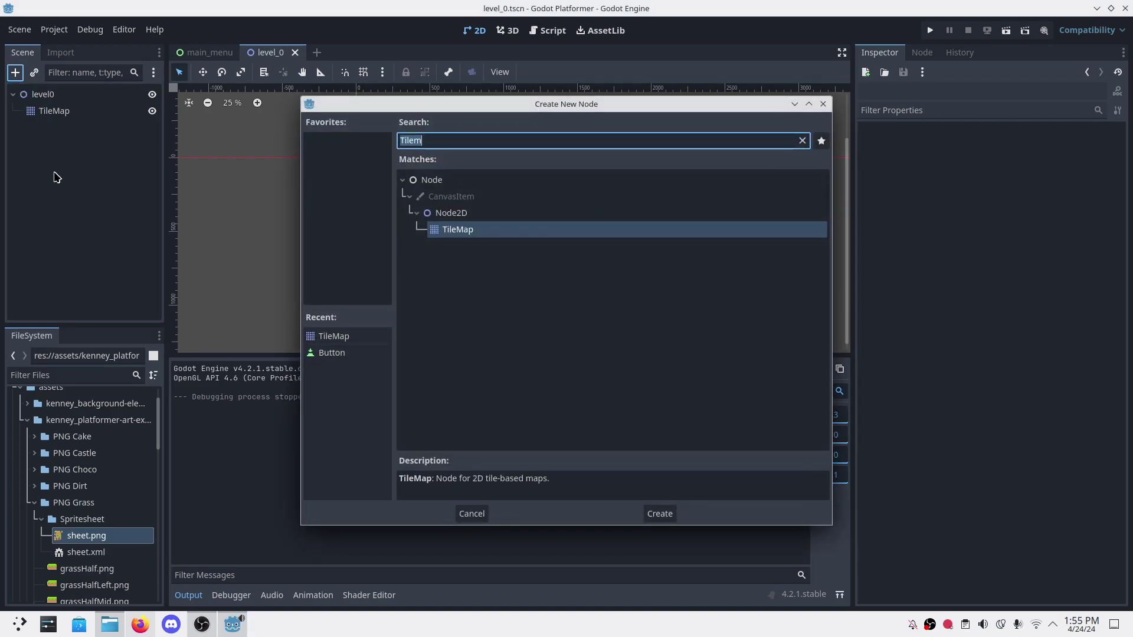
pyautogui.write('Animated')
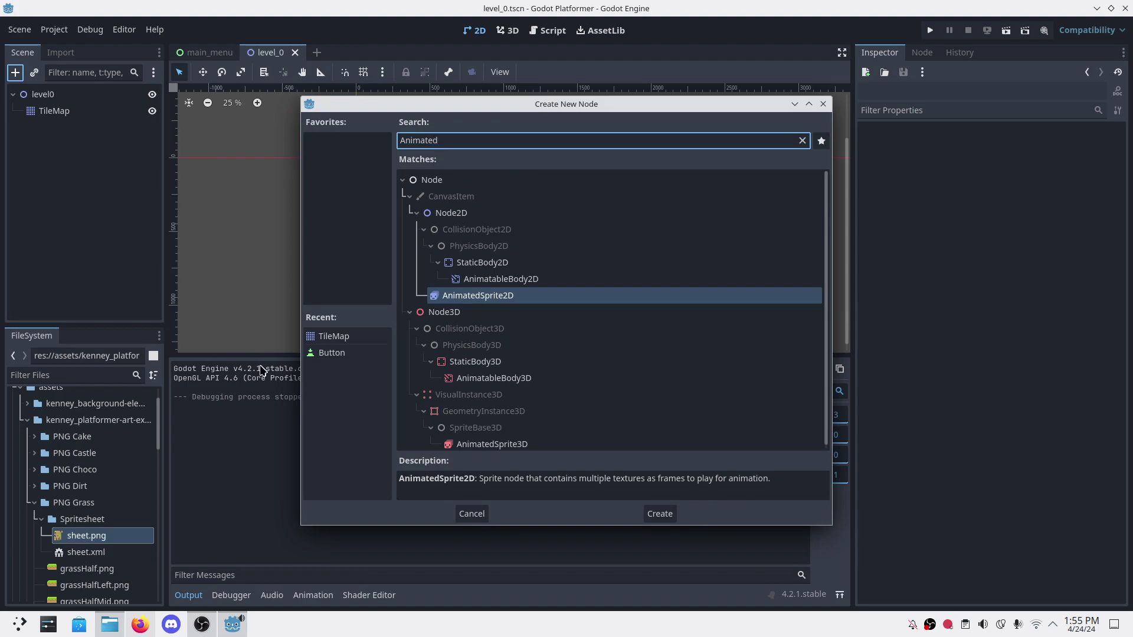
pyautogui.click(499, 298)
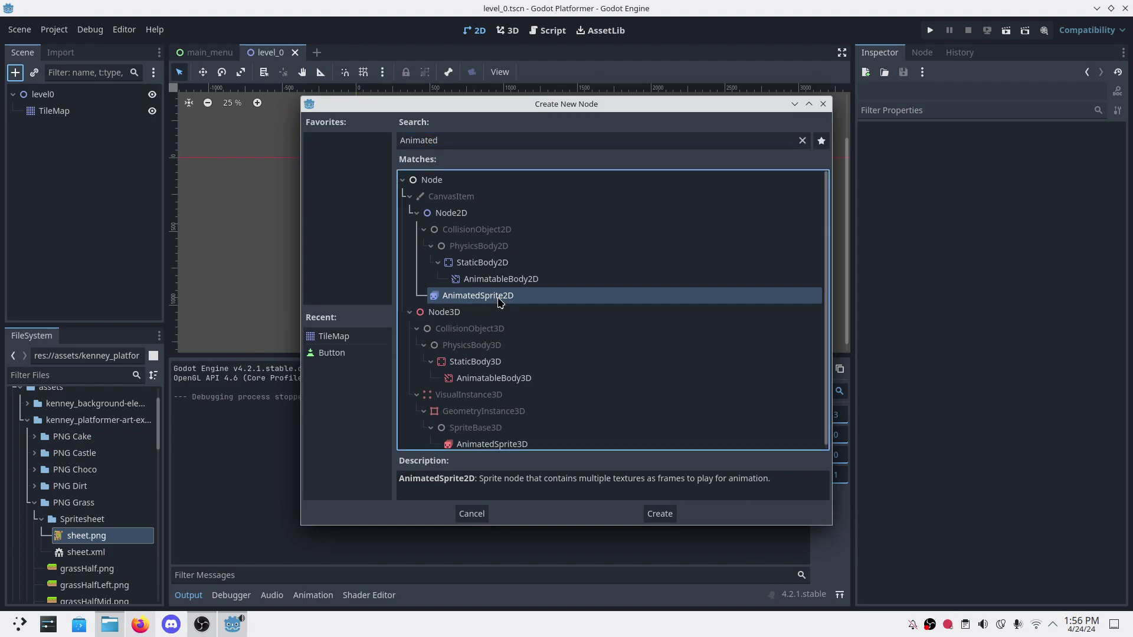
pyautogui.click(661, 513)
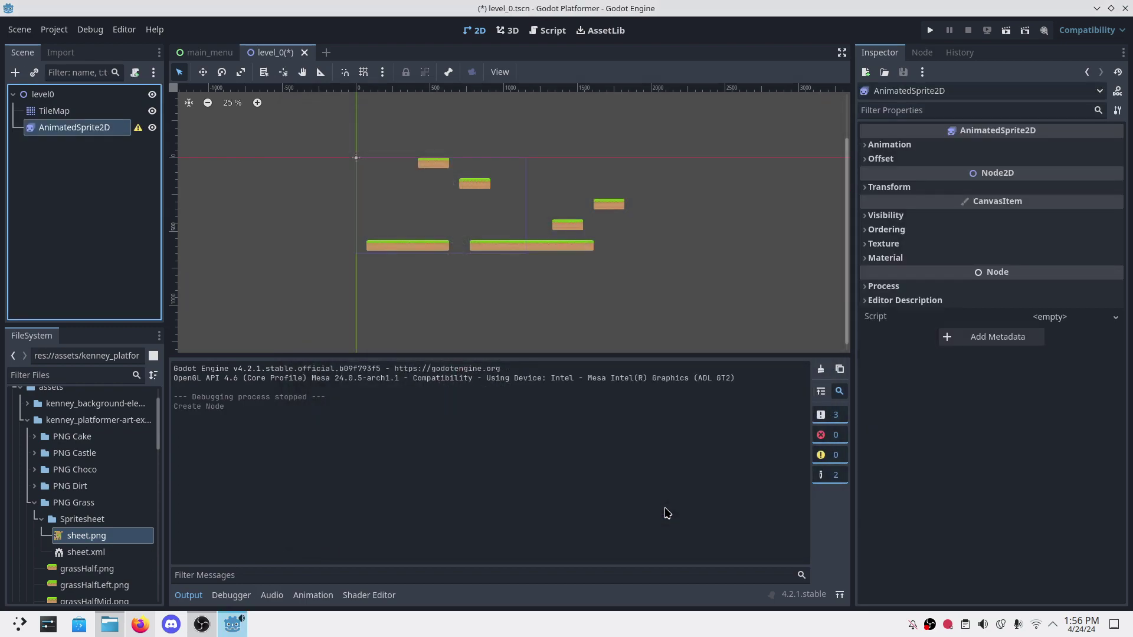
# Step: Assign a new SpriteFrames resource to its Sprite Frames and open it for editing
pyautogui.click(76, 127)
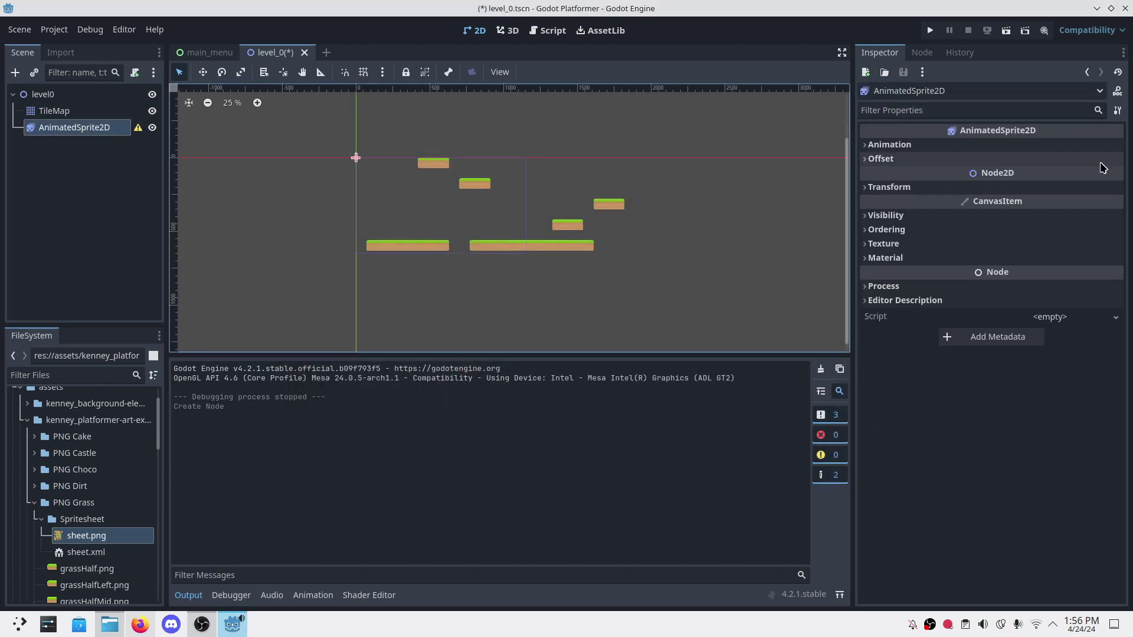
pyautogui.click(888, 144)
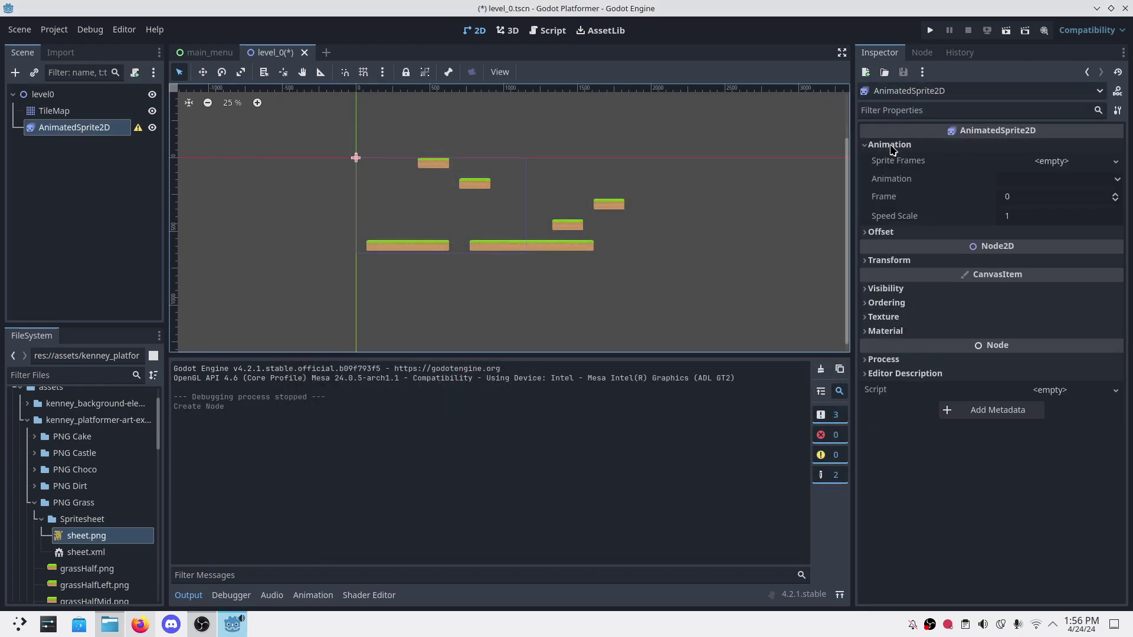
pyautogui.click(1053, 161)
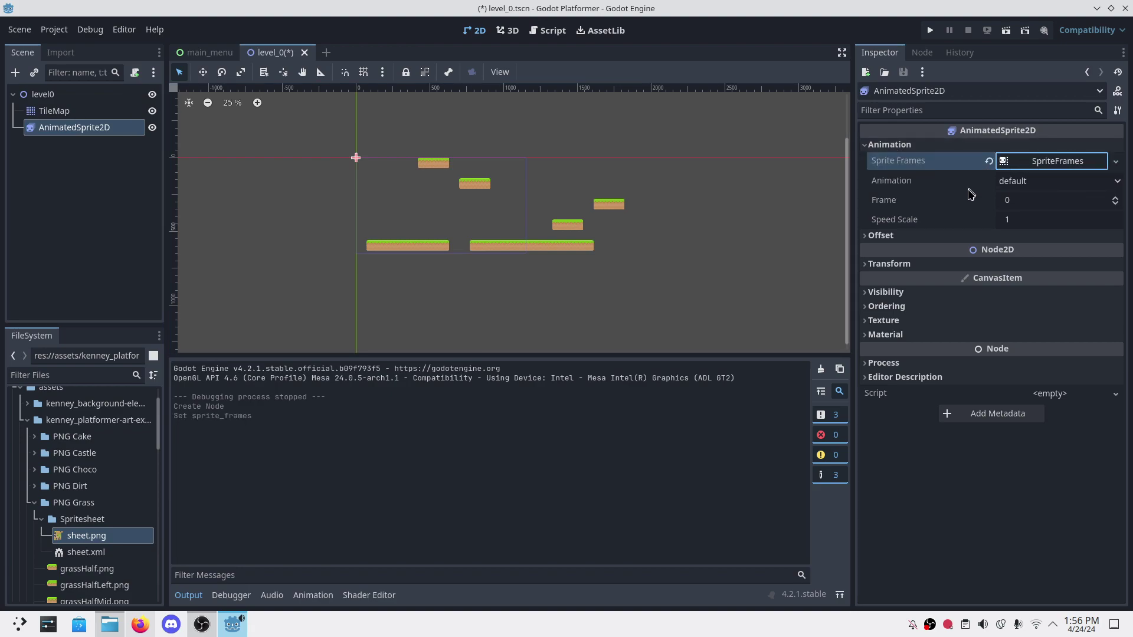
pyautogui.click(1038, 160)
pyautogui.click(235, 466)
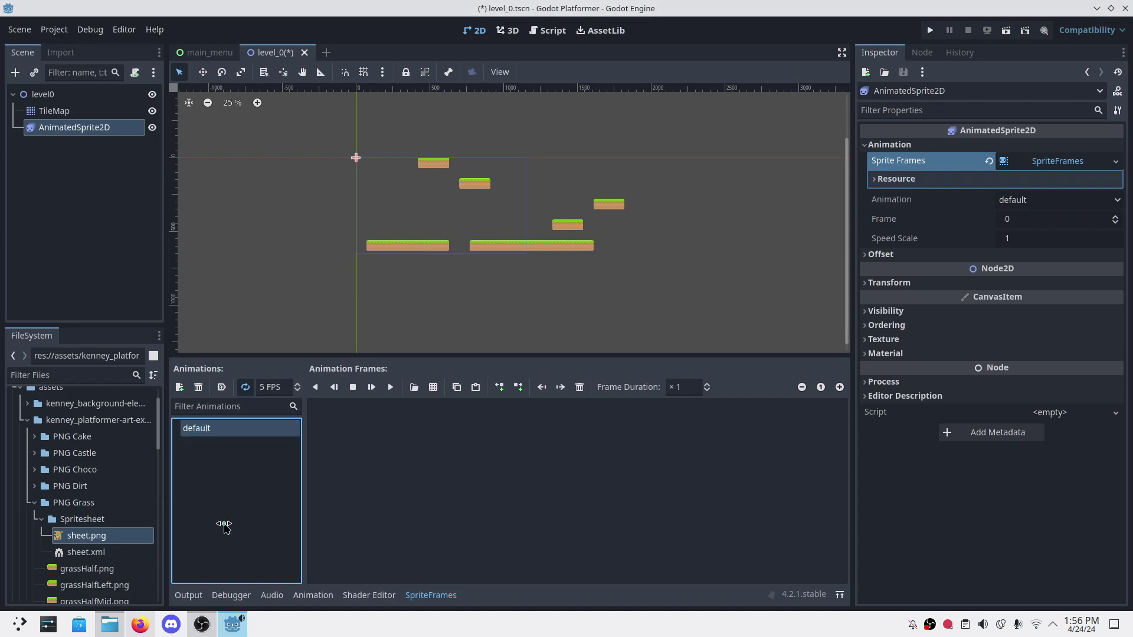
# Step: Browse to kenney_platformer-pack-redux/PNG/Players/128x256/Green in Dolphin
pyautogui.hotkey('alt', 'Tab')
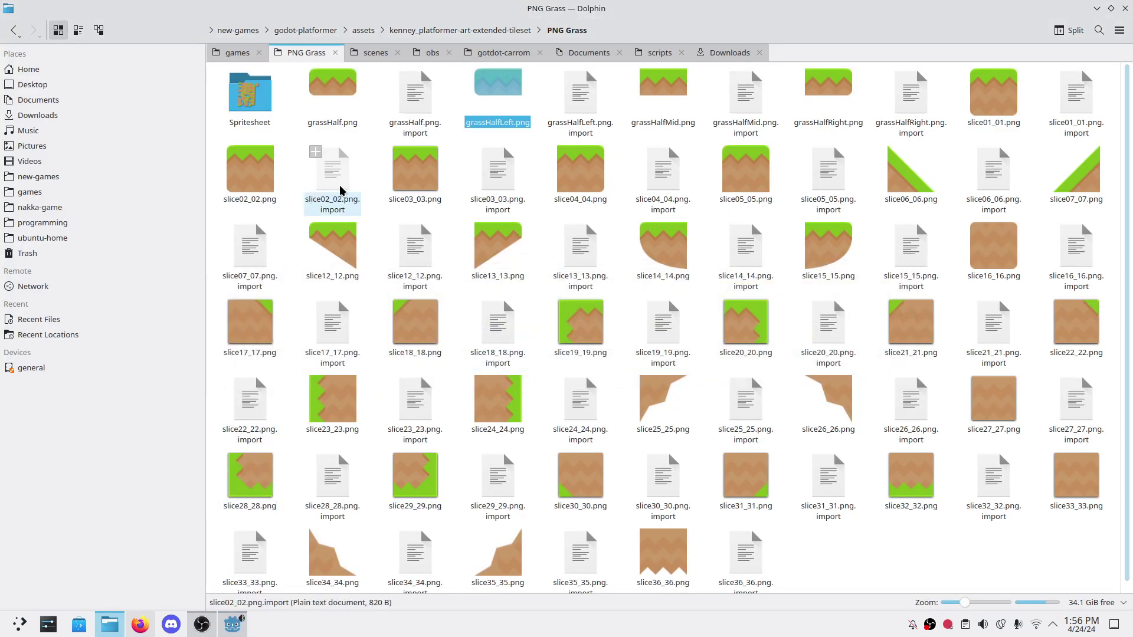
pyautogui.click(363, 30)
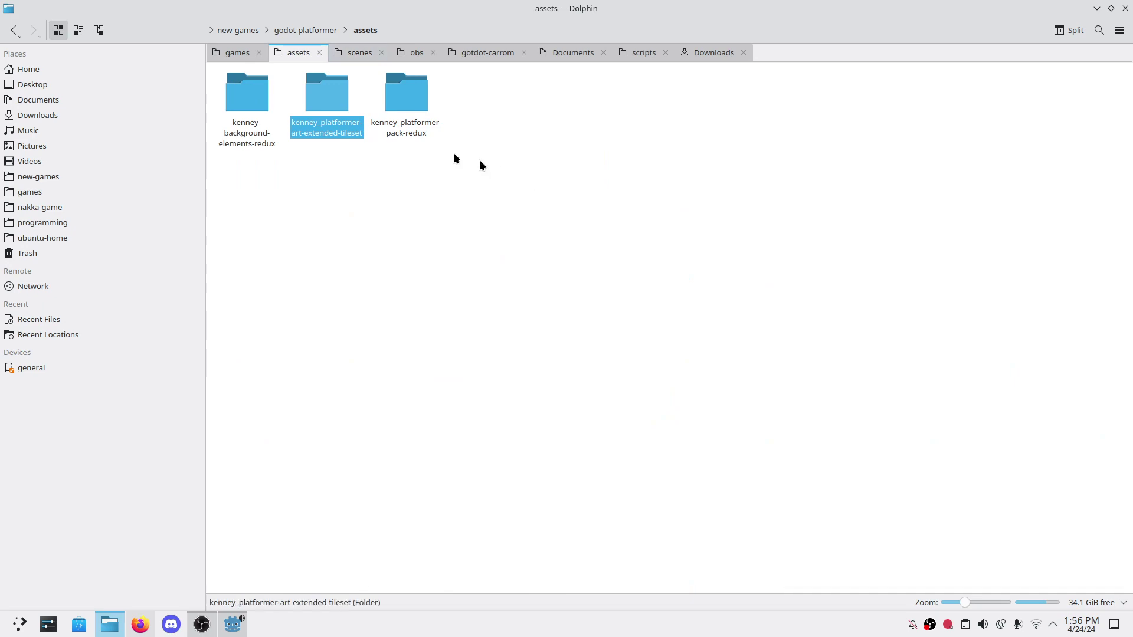
pyautogui.click(399, 105)
pyautogui.click(328, 104)
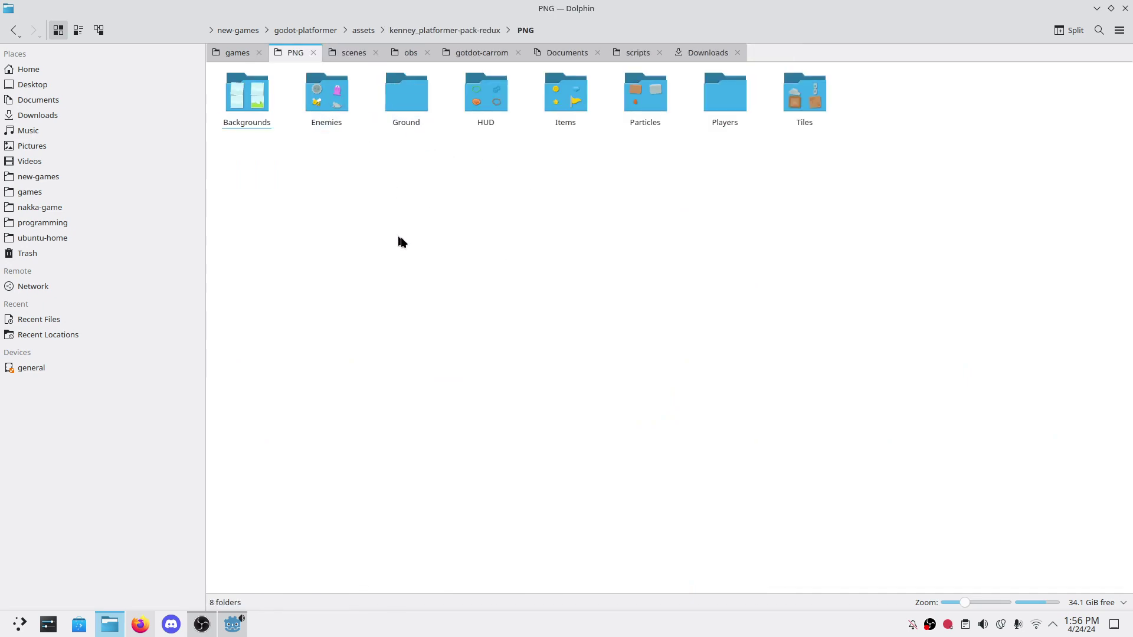
pyautogui.click(724, 109)
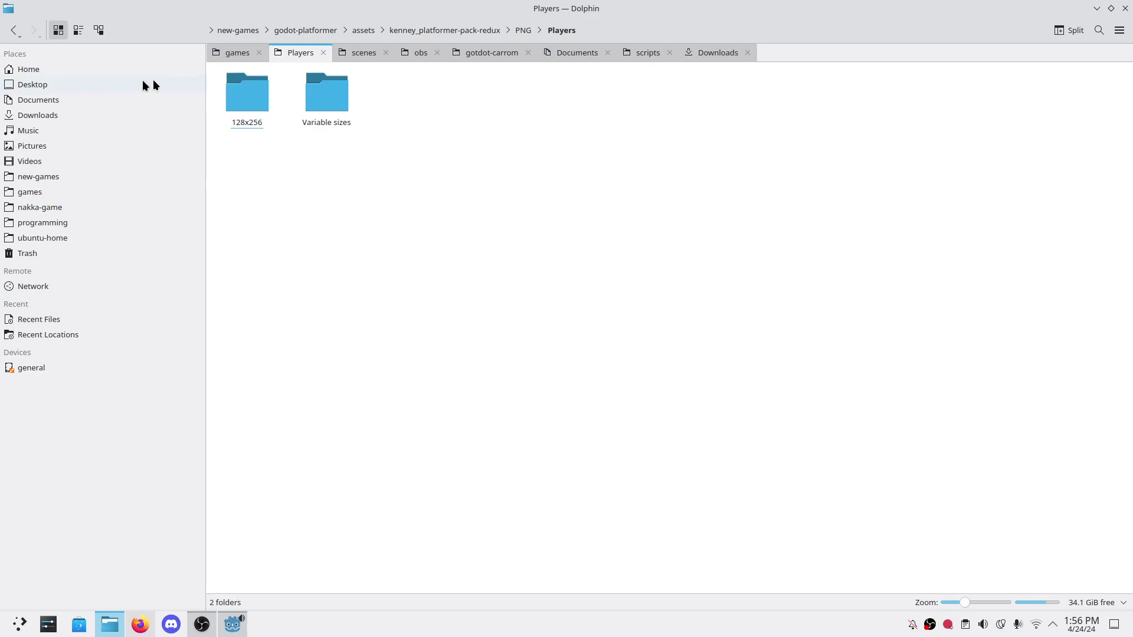
pyautogui.click(258, 90)
pyautogui.click(396, 100)
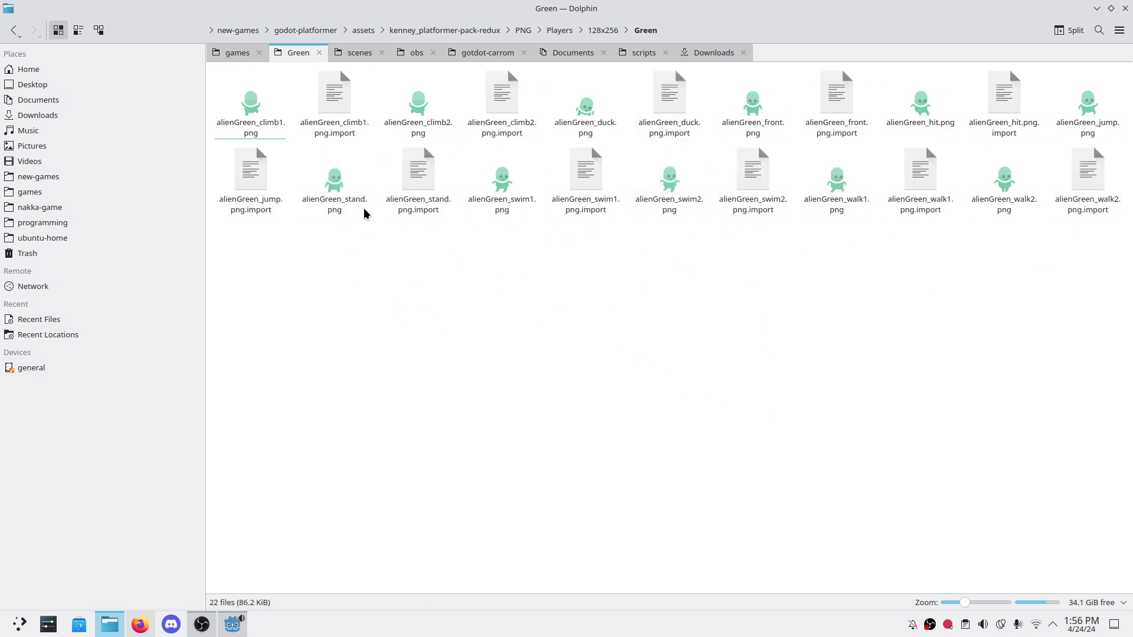
# Step: Compare alienGreen_stand.png with alienGreen_front.png, then return to Godot
pyautogui.click(340, 213)
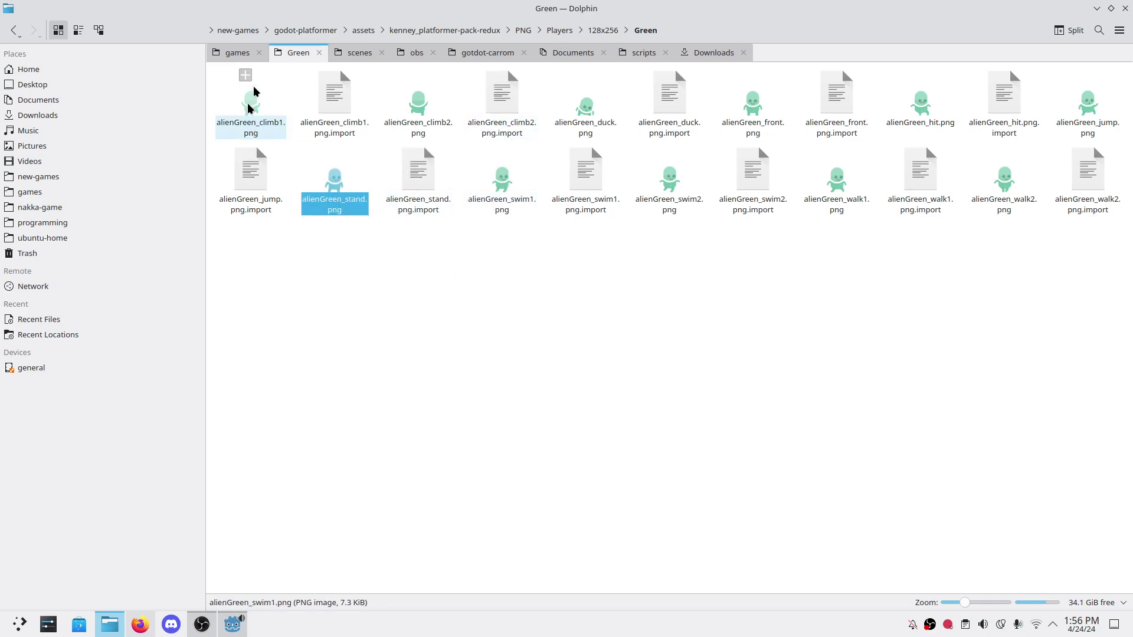
pyautogui.click(742, 125)
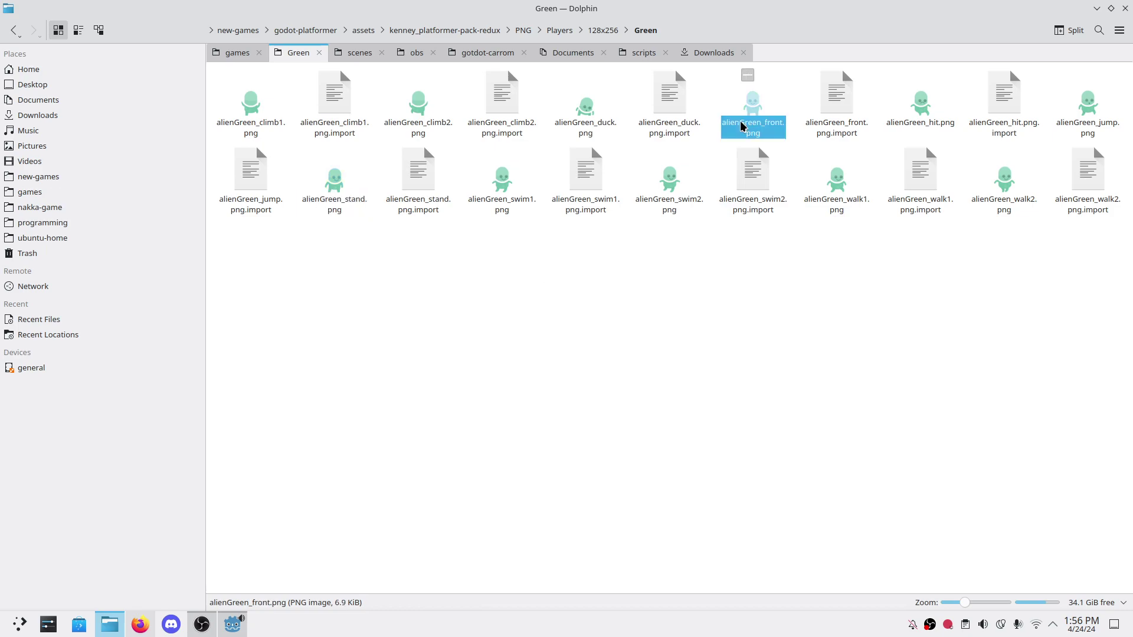
pyautogui.click(354, 203)
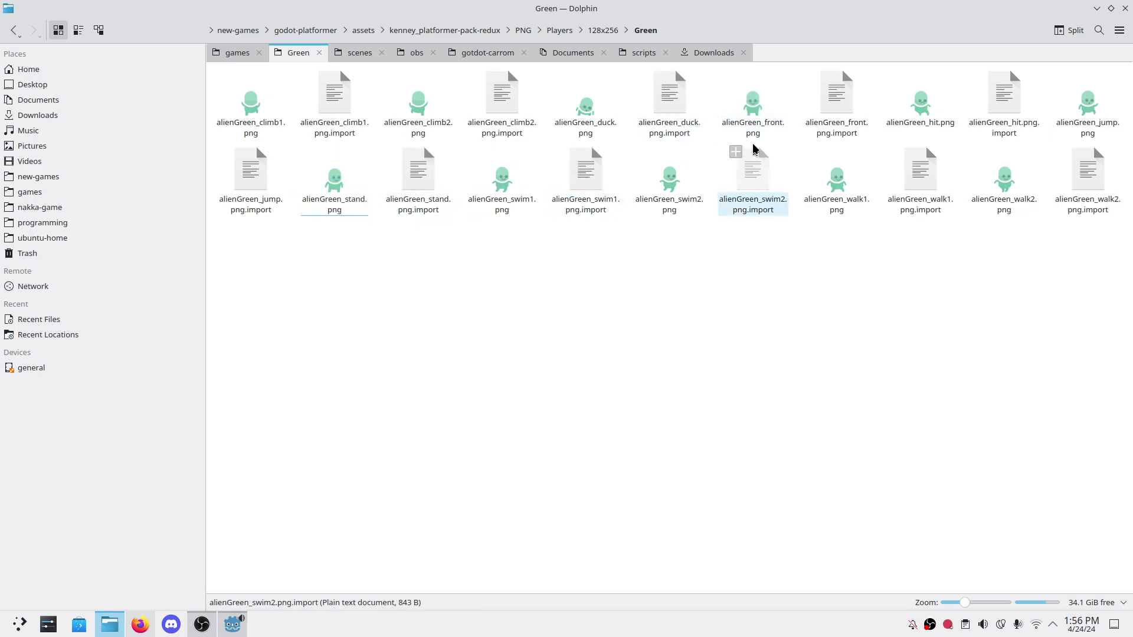
pyautogui.click(748, 126)
pyautogui.click(355, 202)
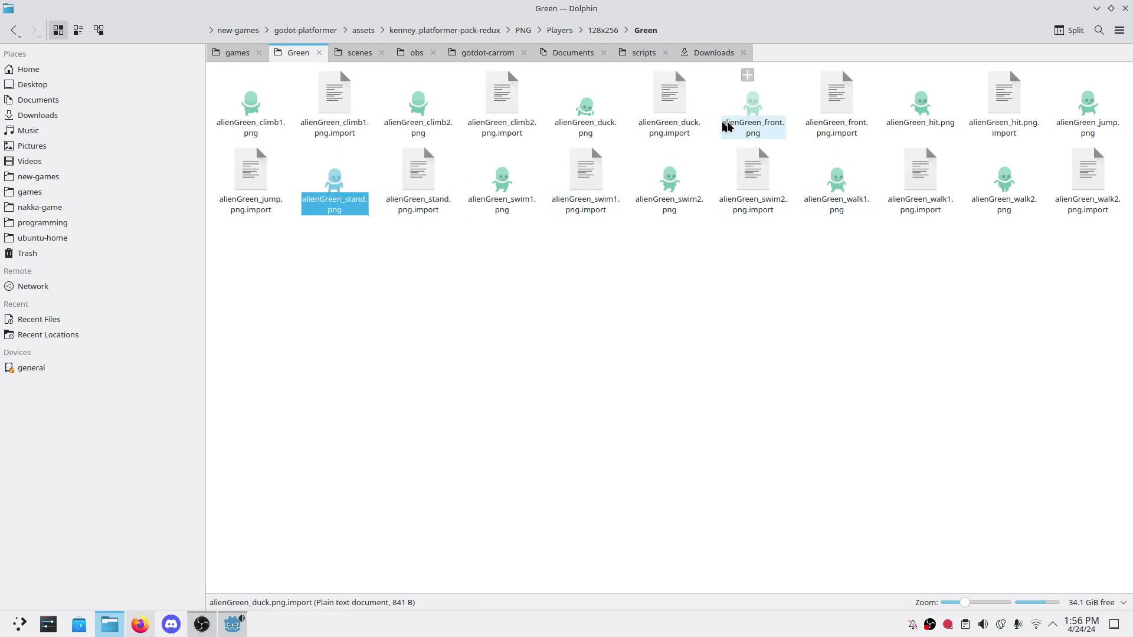
pyautogui.click(731, 127)
pyautogui.click(333, 201)
pyautogui.click(742, 133)
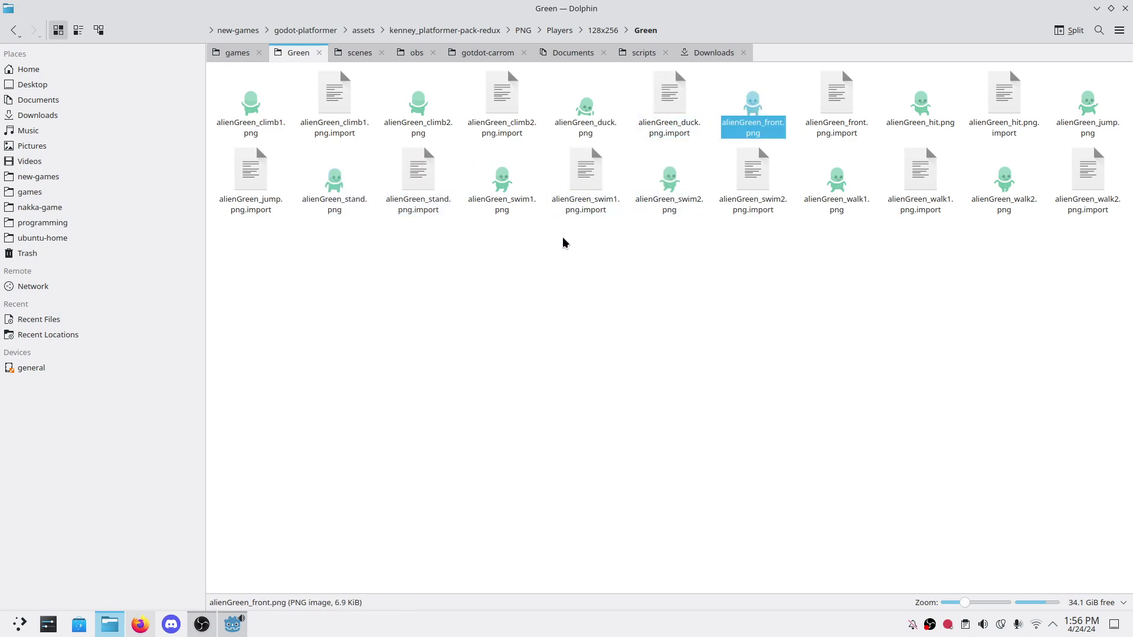
pyautogui.hotkey('alt', 'Tab')
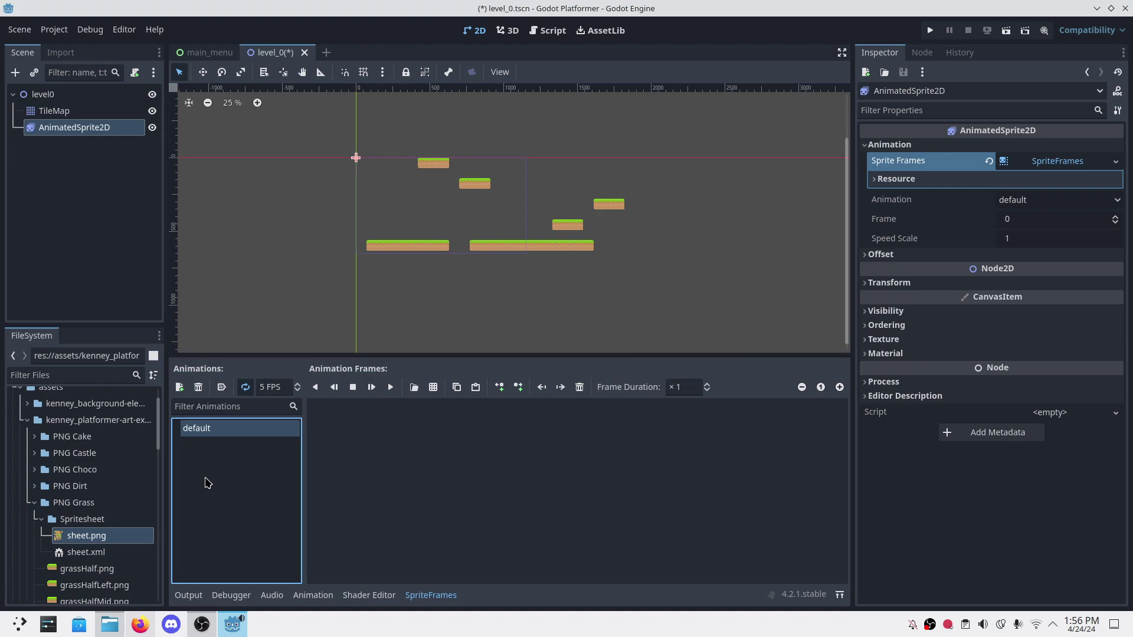
# Step: Rename the 'default' SpriteFrames animation to idle and make it autoplay on load
pyautogui.doubleClick(212, 429)
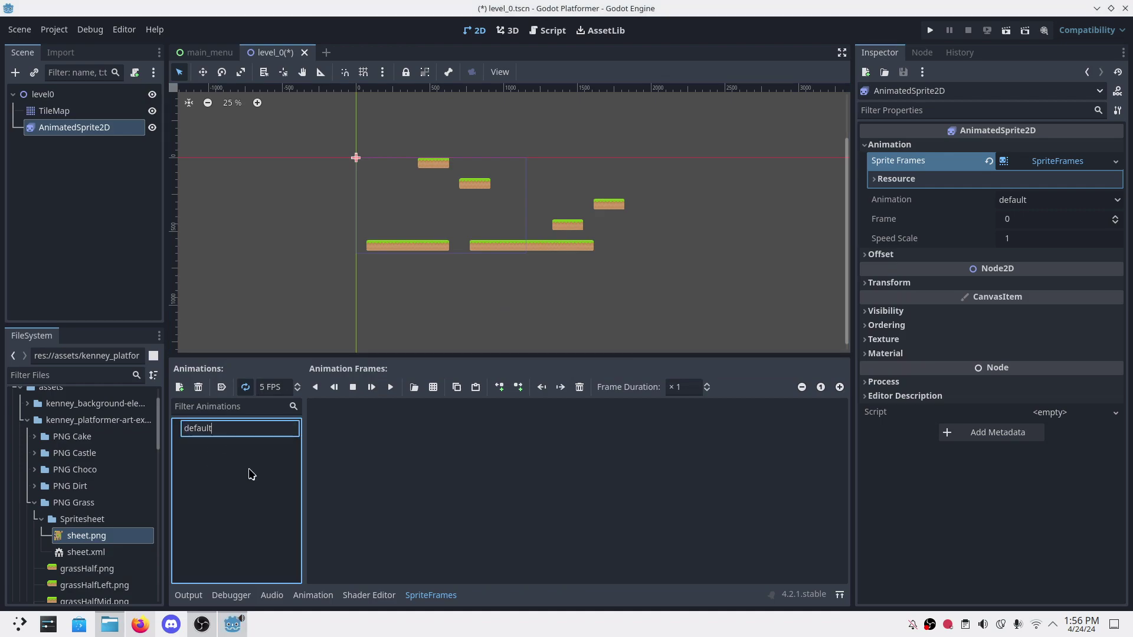
pyautogui.hotkey('ctrl', 'a')
pyautogui.write('idle')
pyautogui.press('Return')
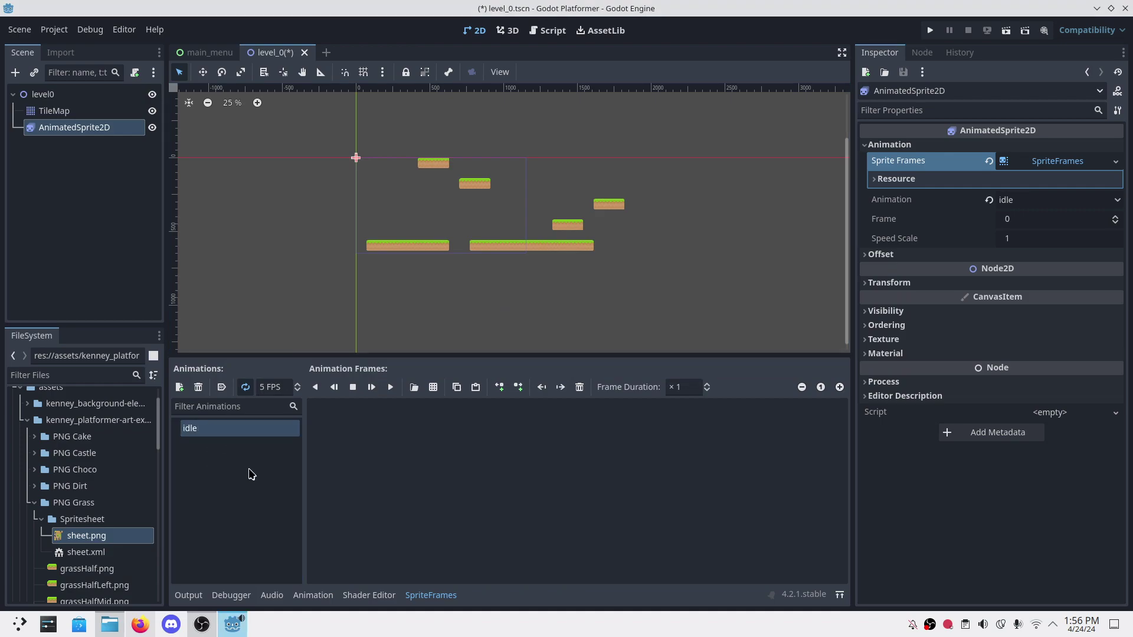
pyautogui.click(222, 387)
pyautogui.click(263, 485)
pyautogui.click(370, 460)
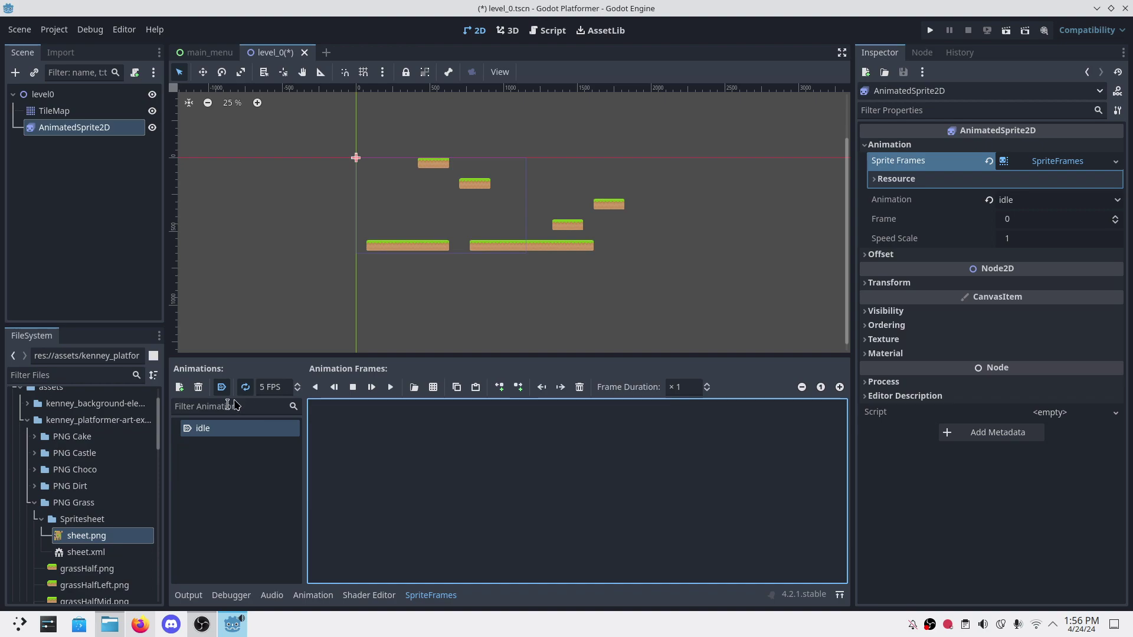
# Step: Expand the FileSystem through the Kenney pack's PNG/Players/128x256/Green folder to list the alien sprites
pyautogui.click(26, 420)
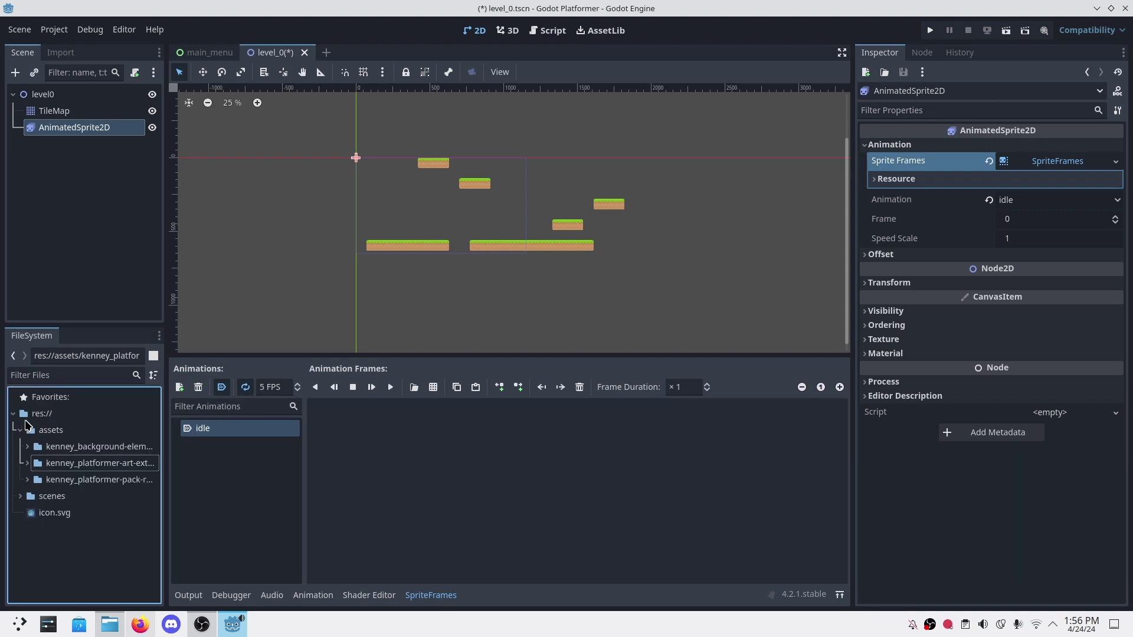
pyautogui.click(27, 480)
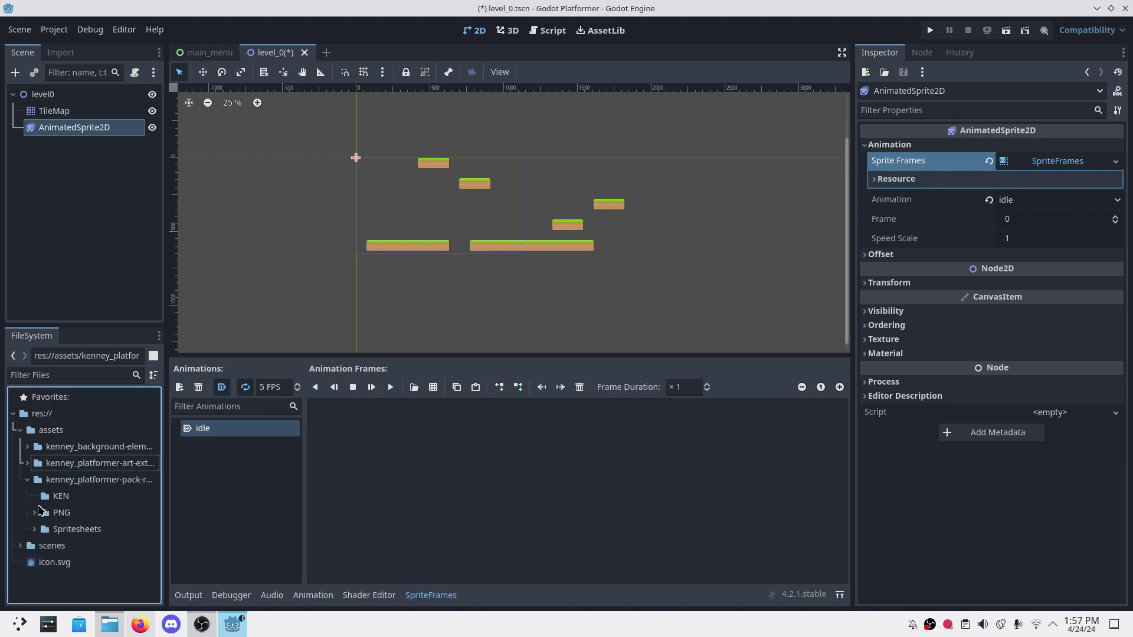
pyautogui.click(36, 512)
pyautogui.scroll(-3, 51, 539)
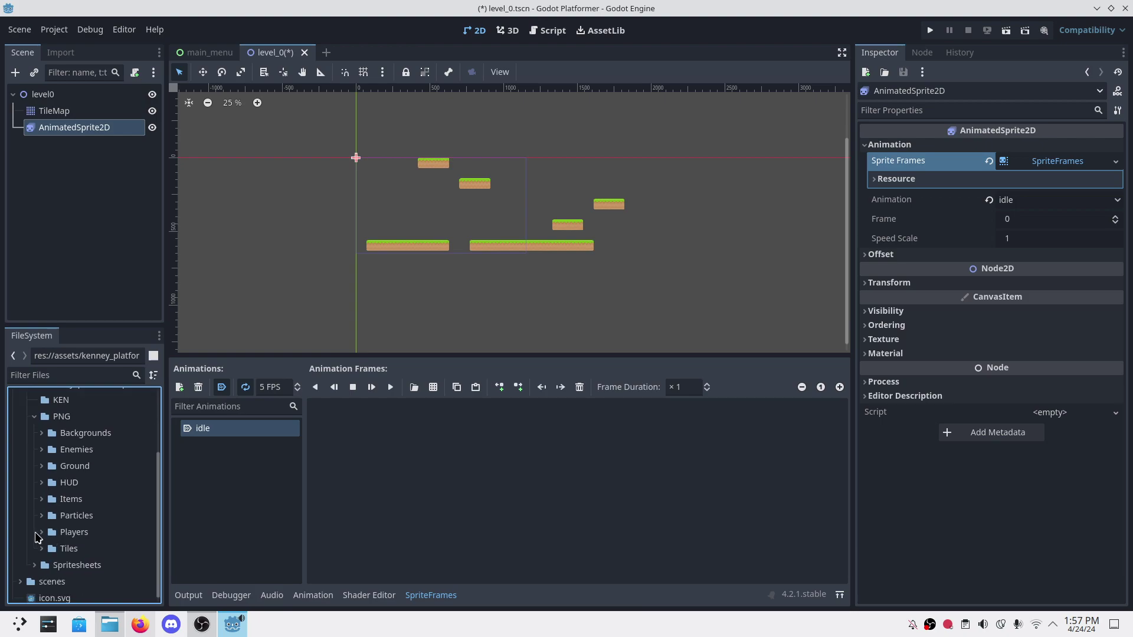
pyautogui.click(40, 533)
pyautogui.scroll(-1, 51, 538)
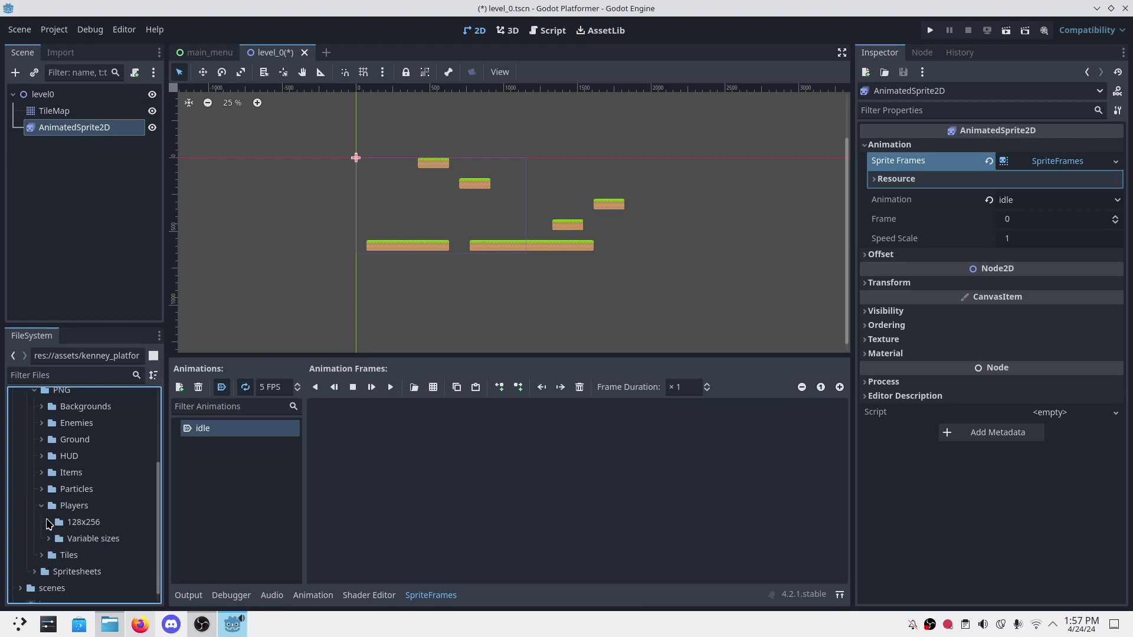
pyautogui.click(49, 522)
pyautogui.scroll(-2, 65, 524)
pyautogui.click(56, 519)
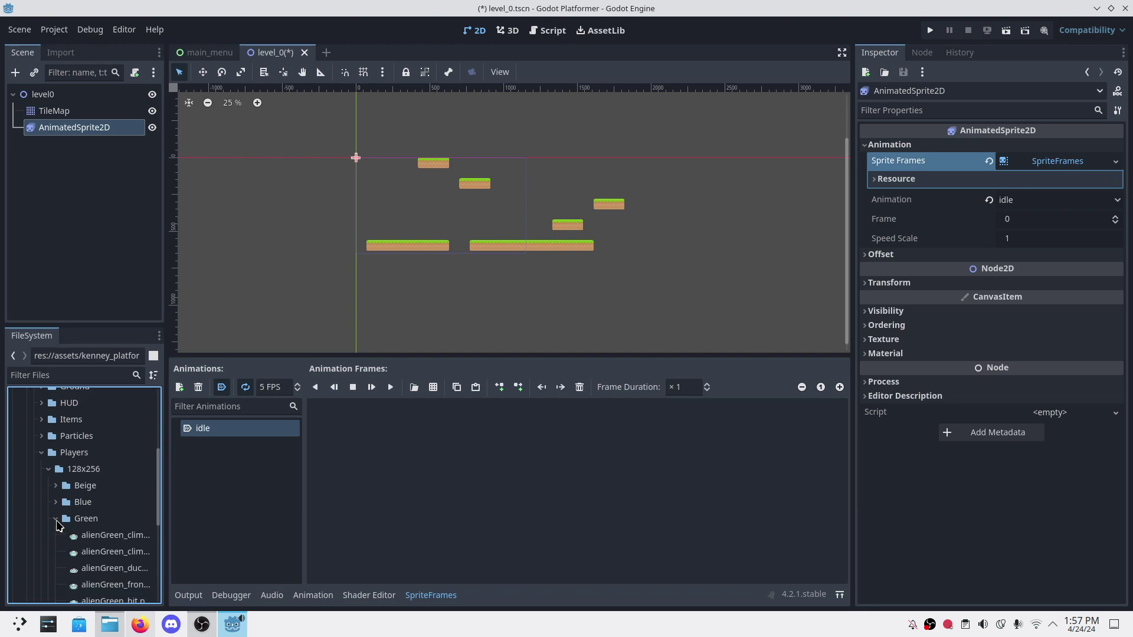
pyautogui.scroll(-3, 100, 545)
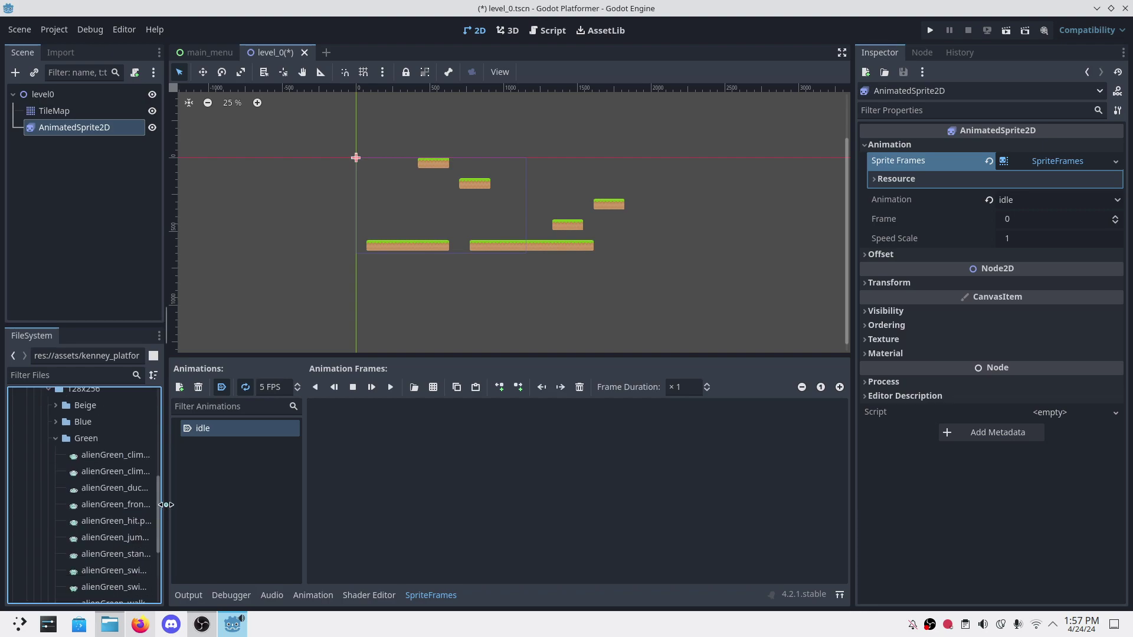
# Step: Add alienGreen_stand.png and alienGreen_front.png as the two idle frames and save
pyautogui.moveTo(165, 506); pyautogui.dragTo(216, 506)
pyautogui.moveTo(136, 553); pyautogui.dragTo(440, 451)
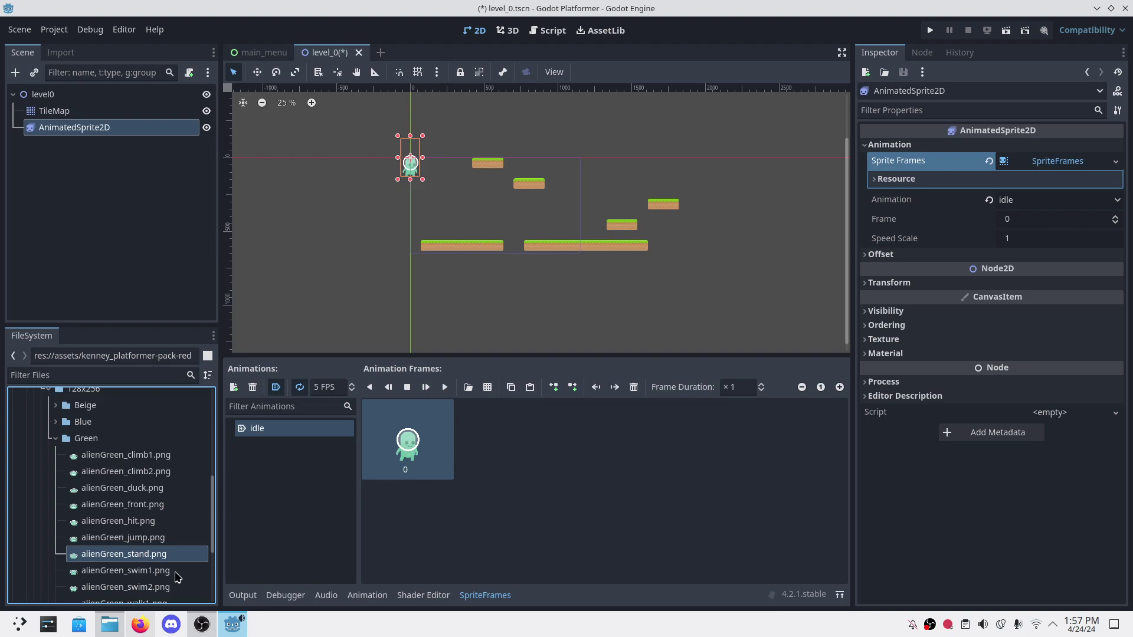
pyautogui.scroll(-1, 177, 576)
pyautogui.scroll(-1, 147, 550)
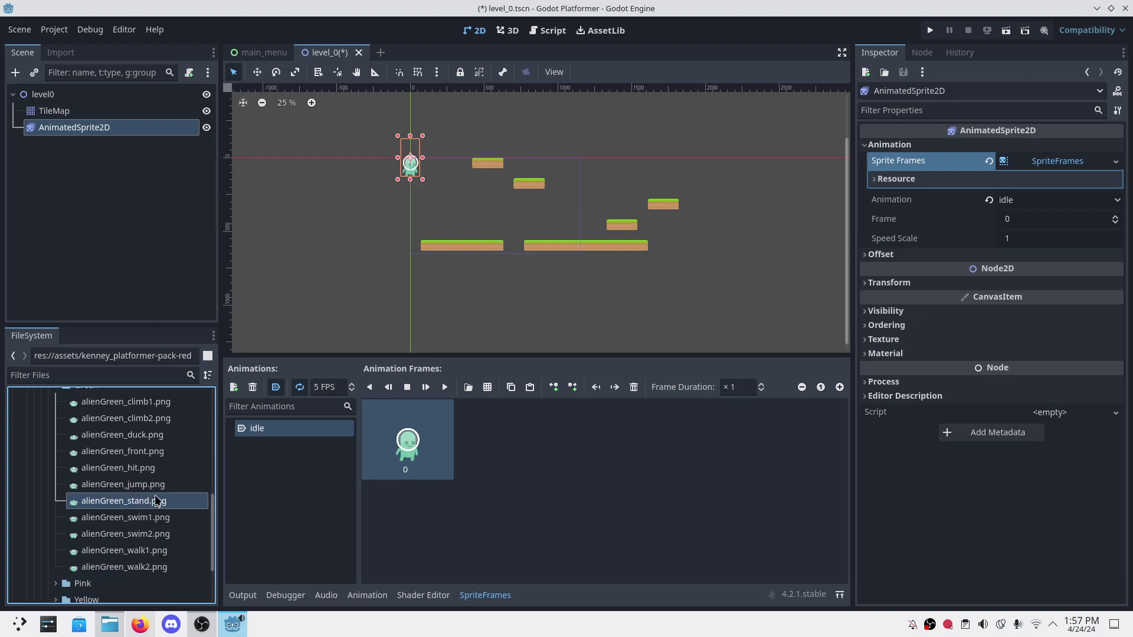
pyautogui.moveTo(157, 457); pyautogui.dragTo(512, 506)
pyautogui.hotkey('ctrl', 's')
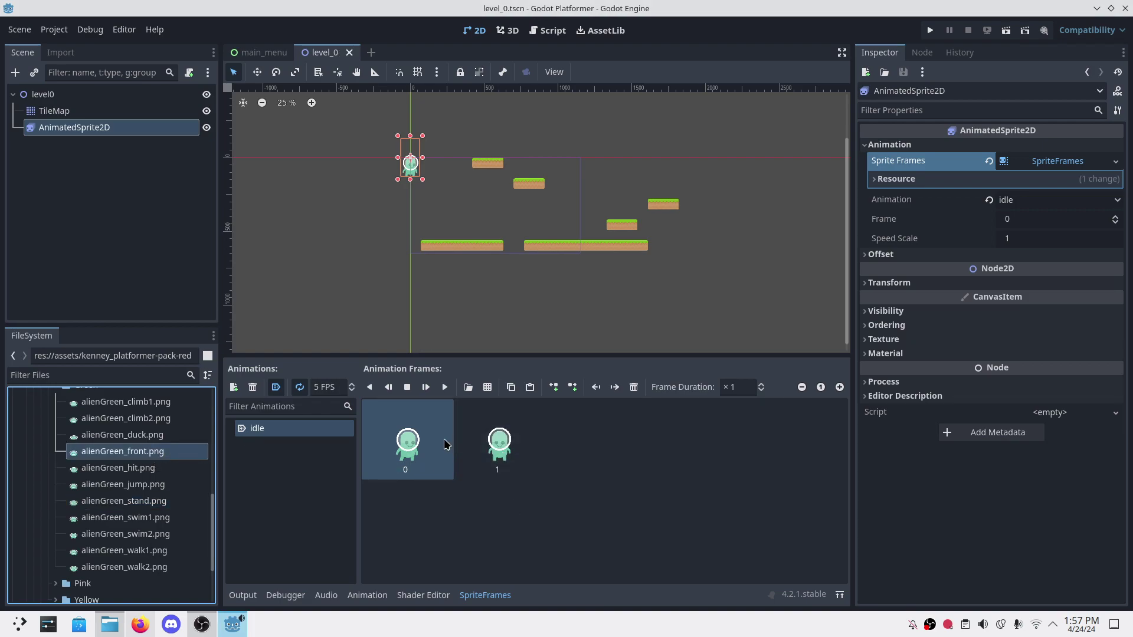
# Step: Play the idle animation in the editor and save the scene
pyautogui.scroll(2, 427, 188)
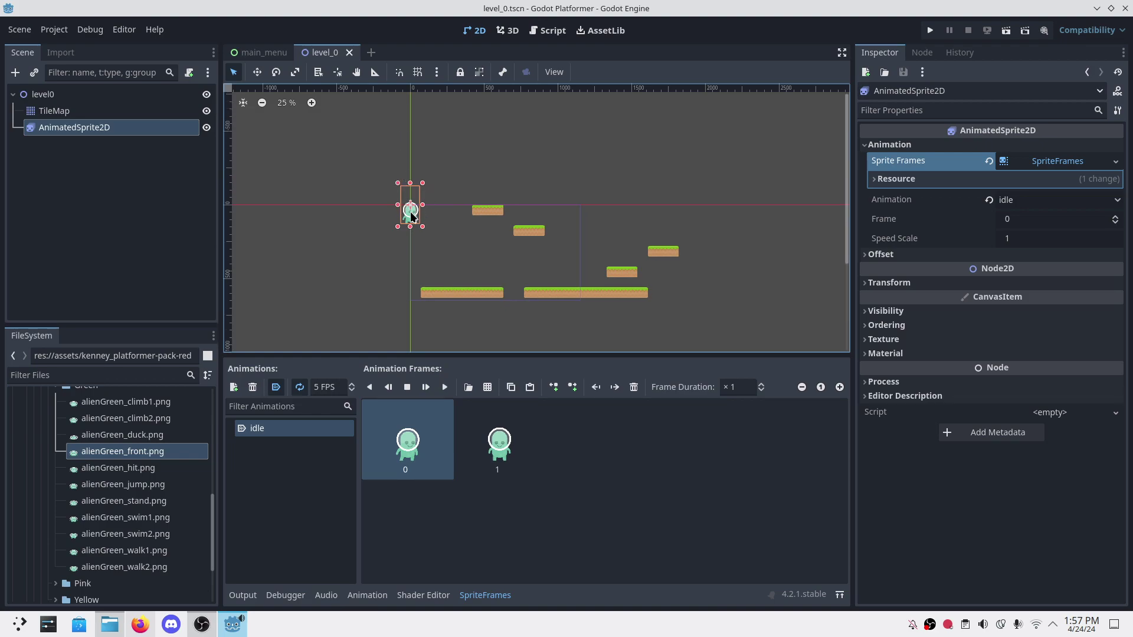
pyautogui.scroll(5, 399, 220)
pyautogui.scroll(-2, 443, 203)
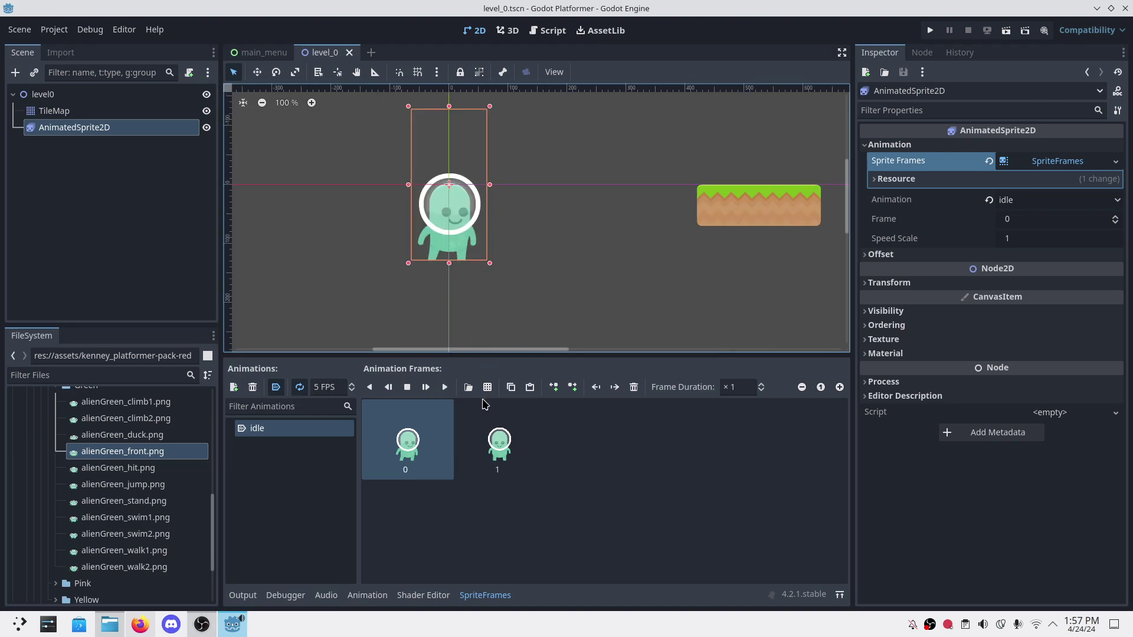
pyautogui.click(108, 157)
pyautogui.click(83, 127)
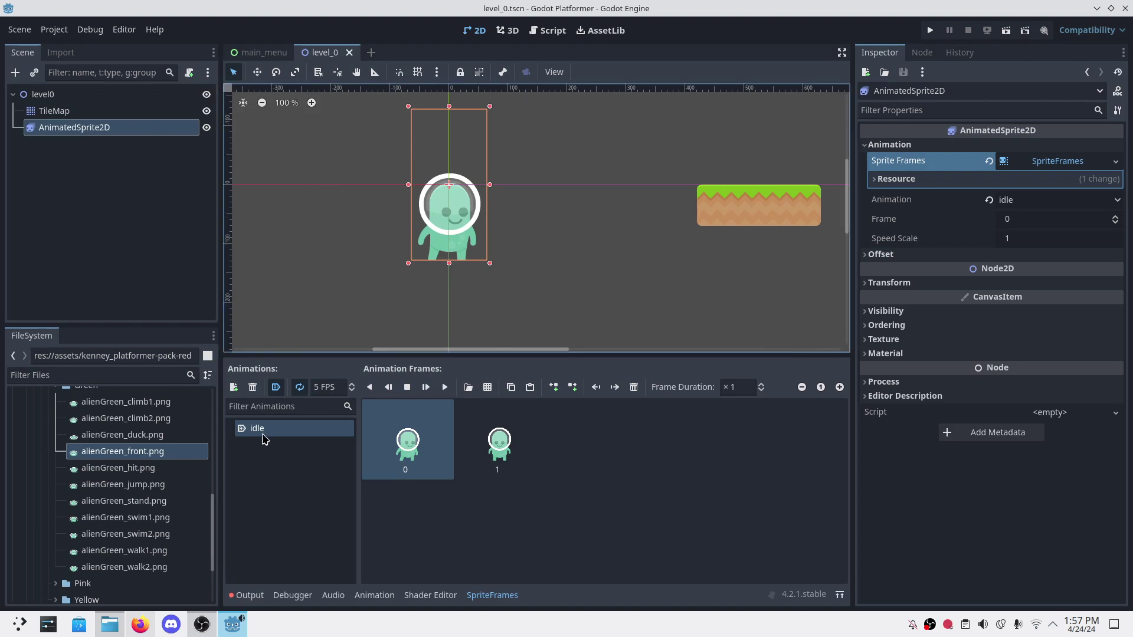
pyautogui.click(526, 465)
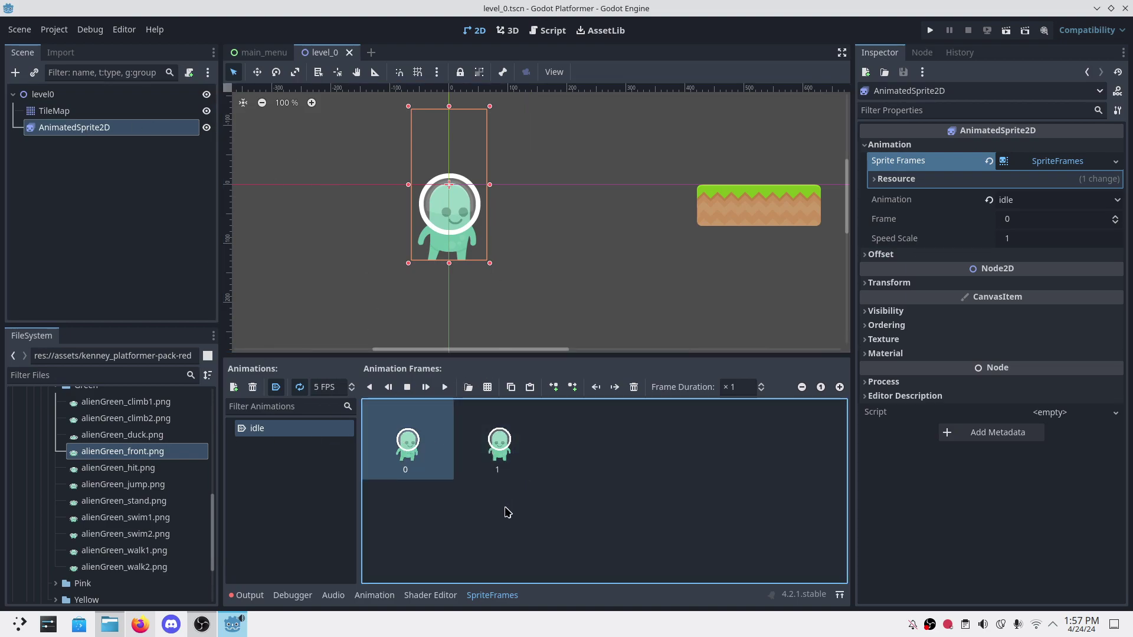
pyautogui.click(443, 388)
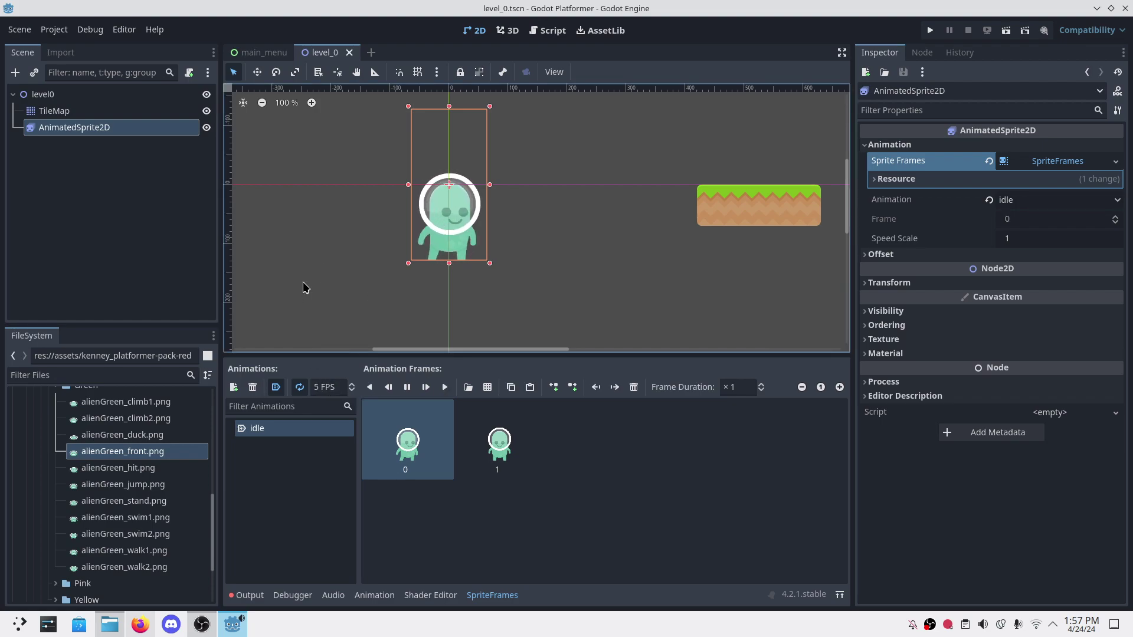
pyautogui.hotkey('ctrl', 's')
# Step: Move the alien sprite down above the left platform and save the scene
pyautogui.scroll(-2, 473, 279)
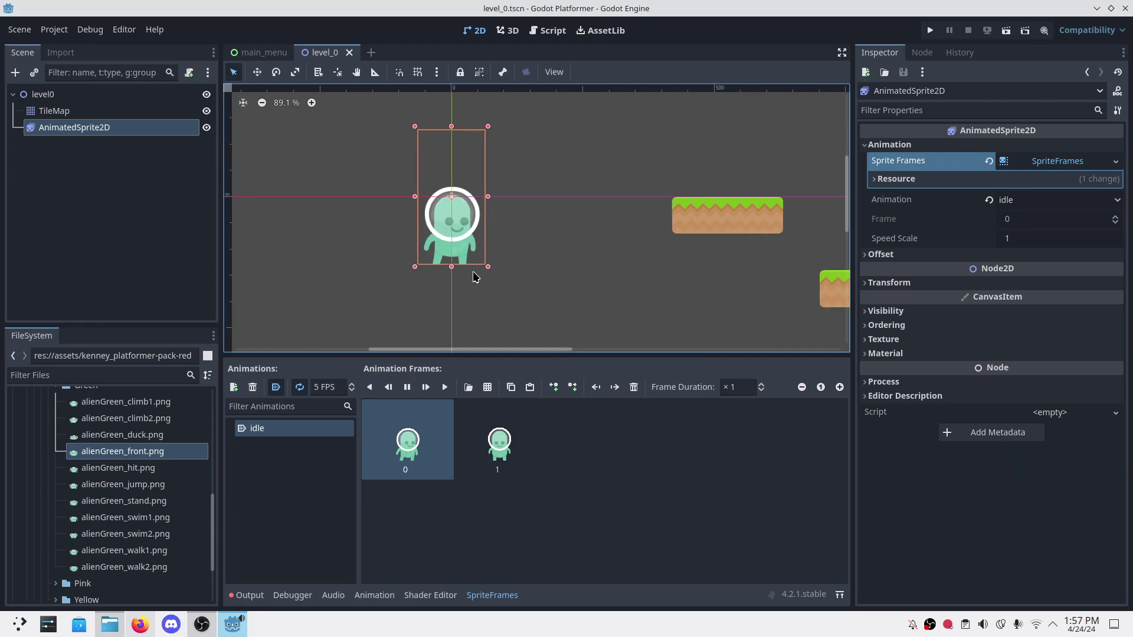
pyautogui.scroll(-5, 472, 271)
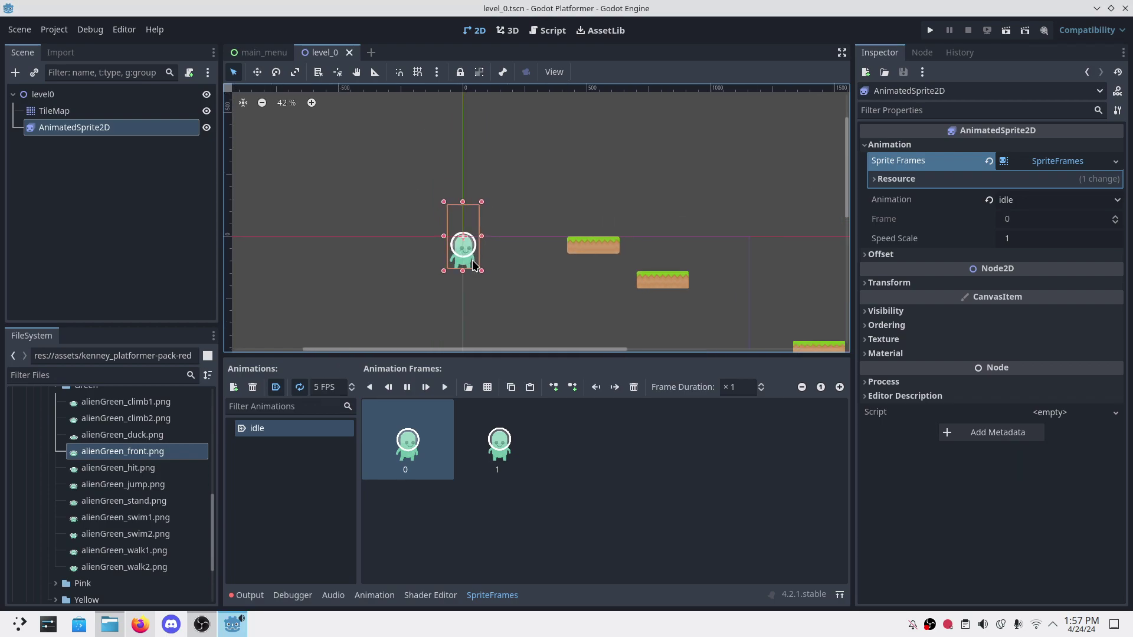
pyautogui.moveTo(472, 266); pyautogui.dragTo(412, 186, button='middle')
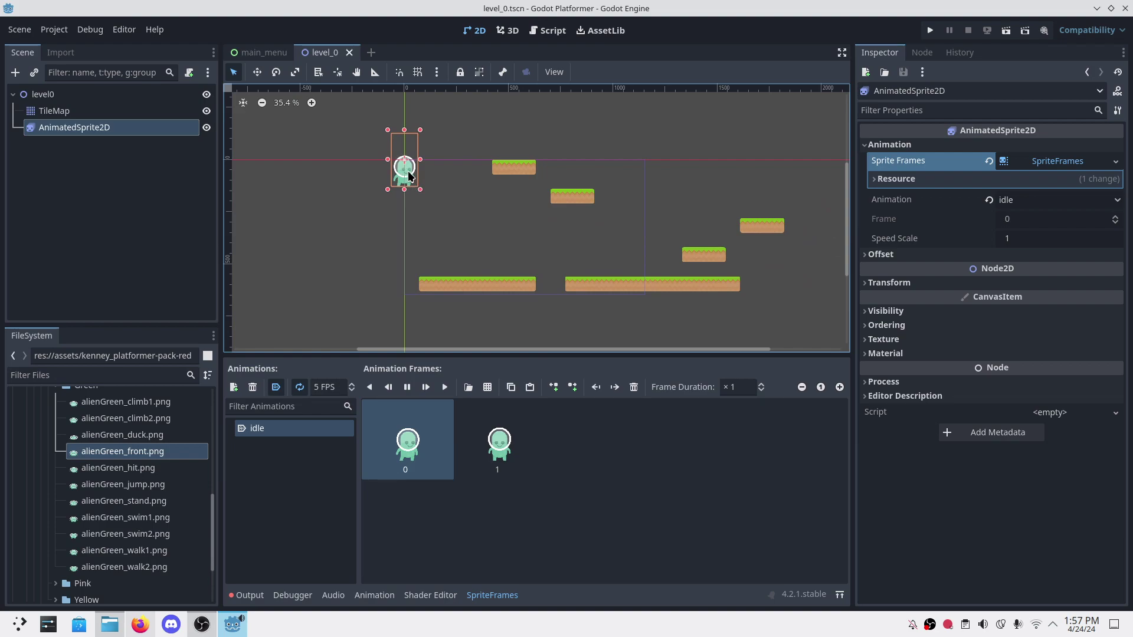
pyautogui.moveTo(410, 180); pyautogui.dragTo(466, 261)
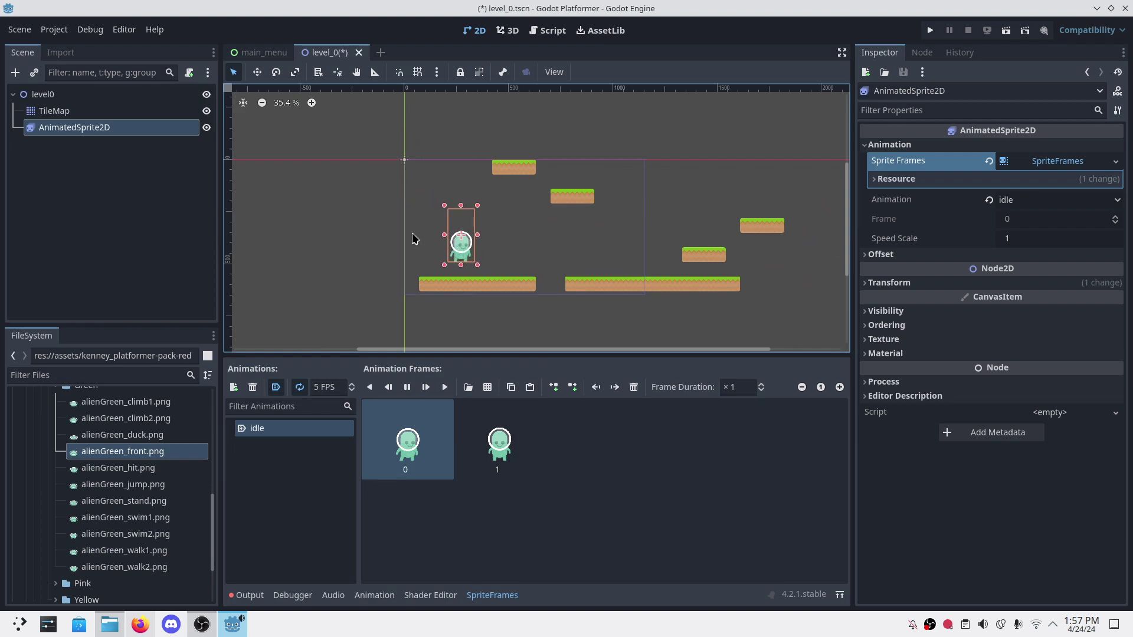
pyautogui.click(422, 222)
pyautogui.hotkey('ctrl', 's')
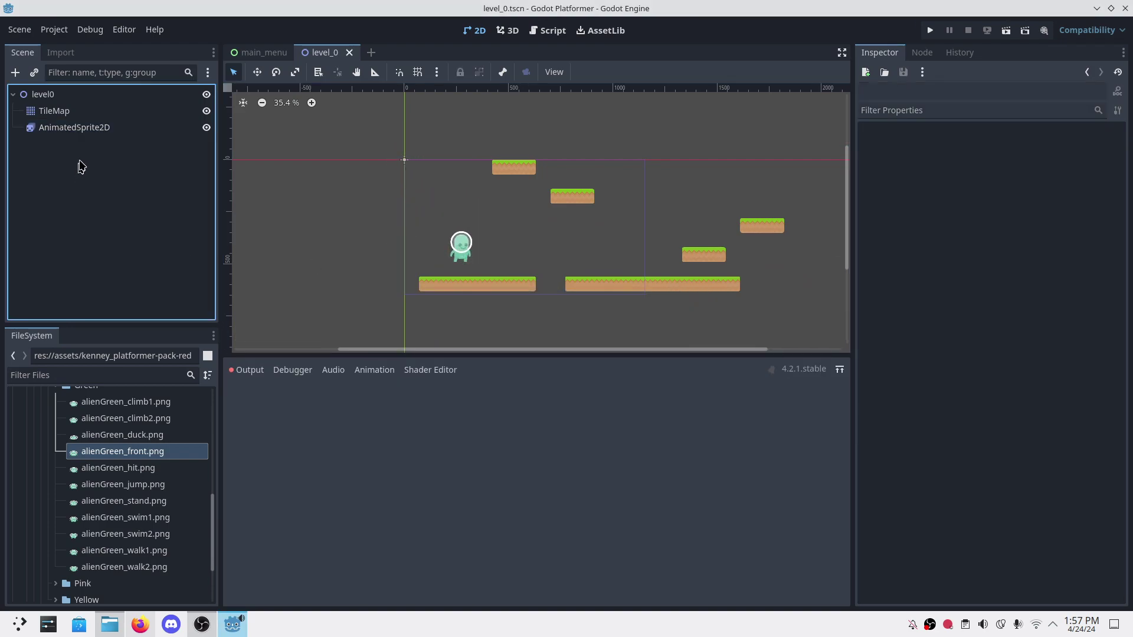
pyautogui.click(97, 126)
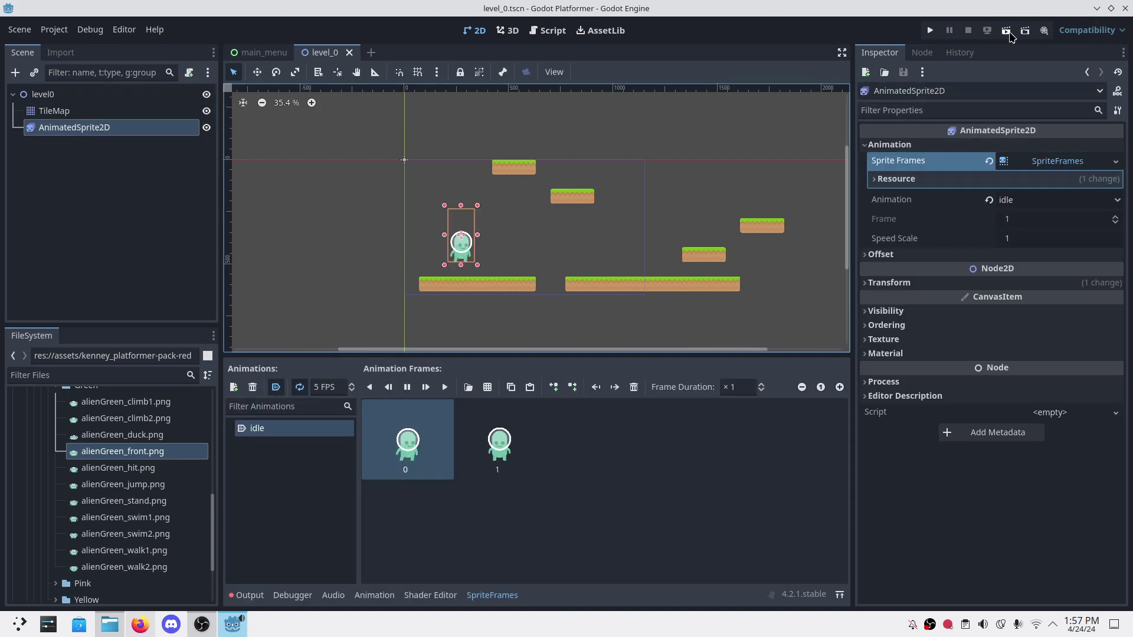
# Step: Test-run the level to see the animated alien, then stop the game
pyautogui.click(1007, 32)
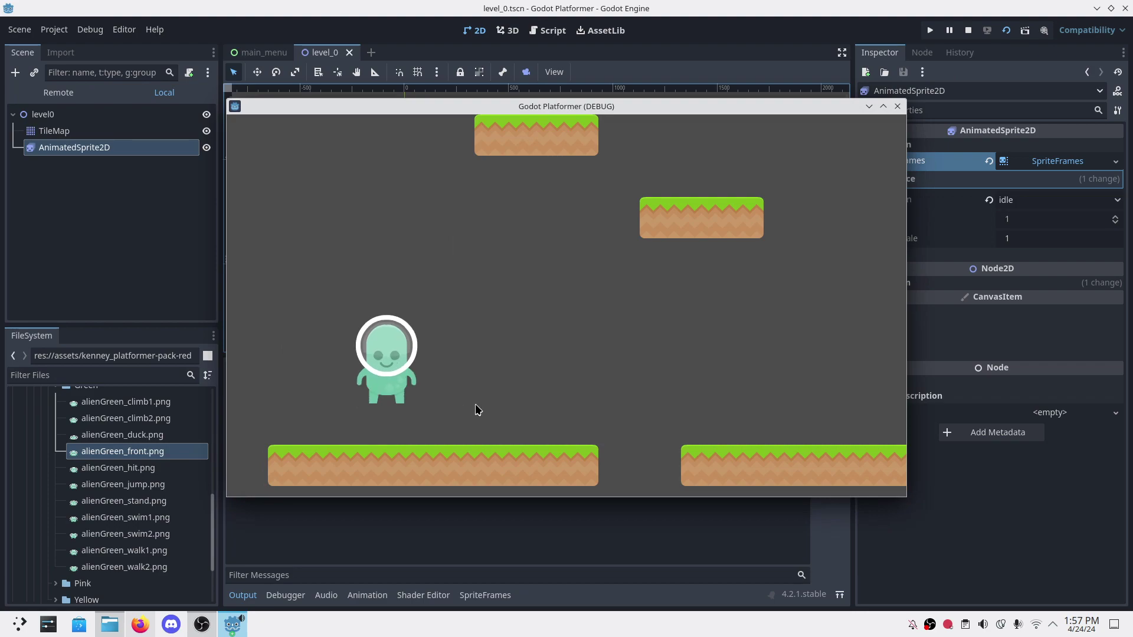
pyautogui.click(897, 106)
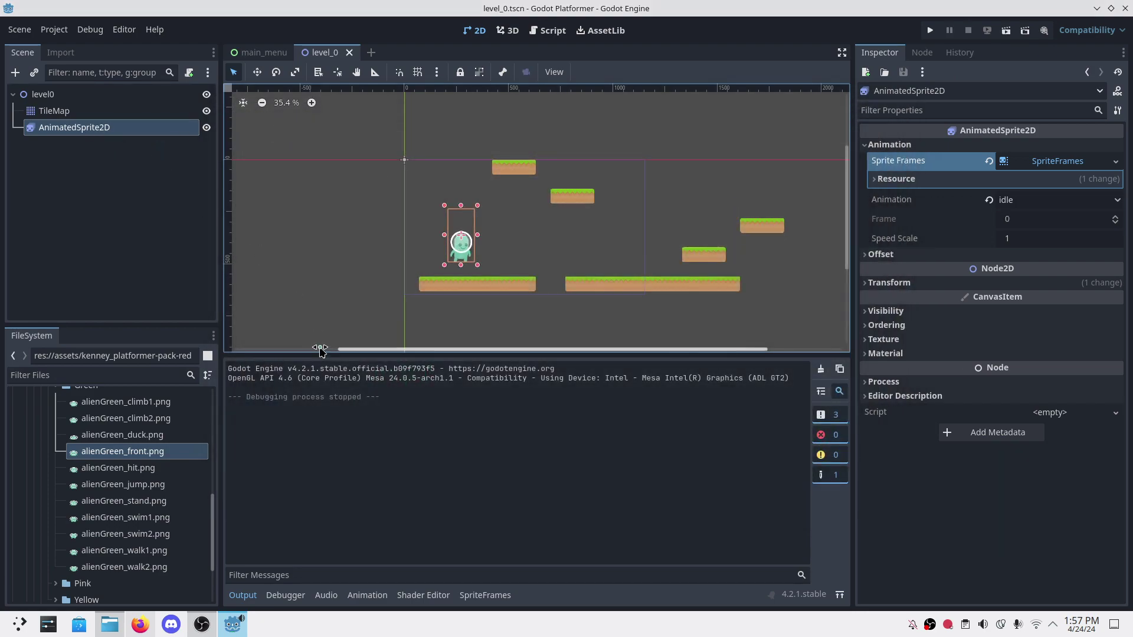
# Step: Change the idle animation speed from 5 to 2 FPS and save level_0
pyautogui.click(115, 302)
pyautogui.click(96, 127)
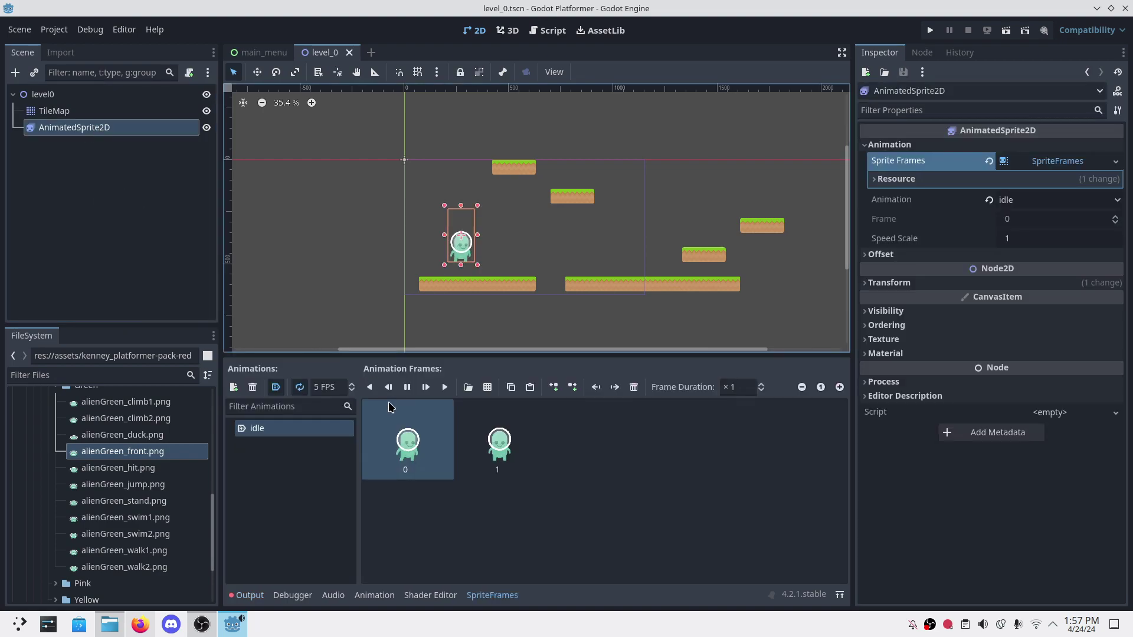
pyautogui.click(318, 392)
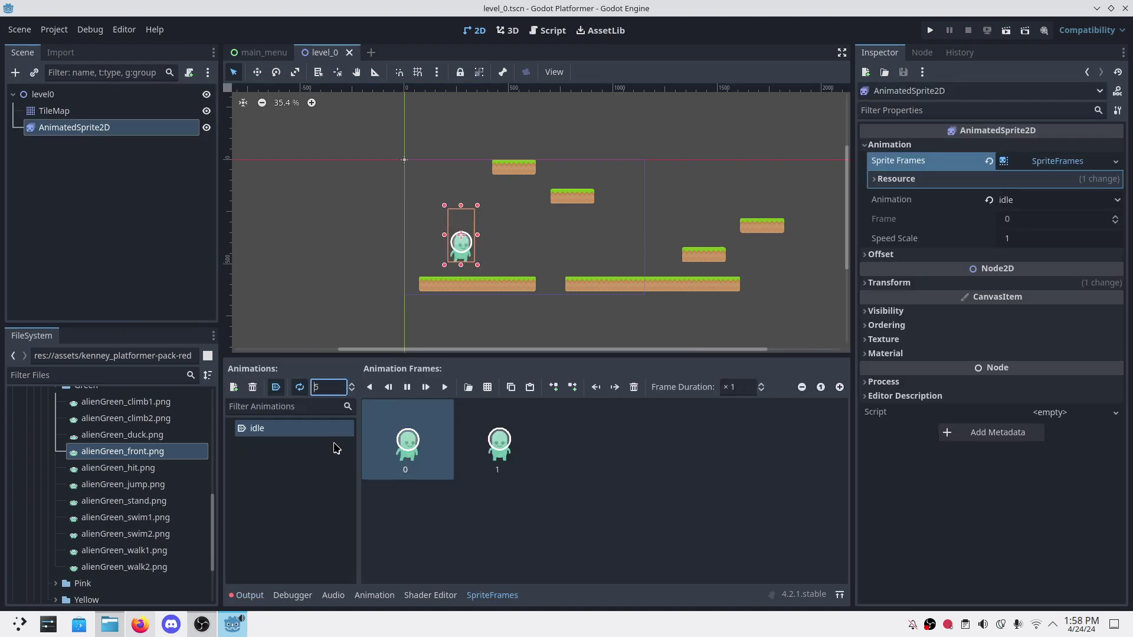
pyautogui.write('2')
pyautogui.press('BackSpace')
pyautogui.press('BackSpace')
pyautogui.write('2')
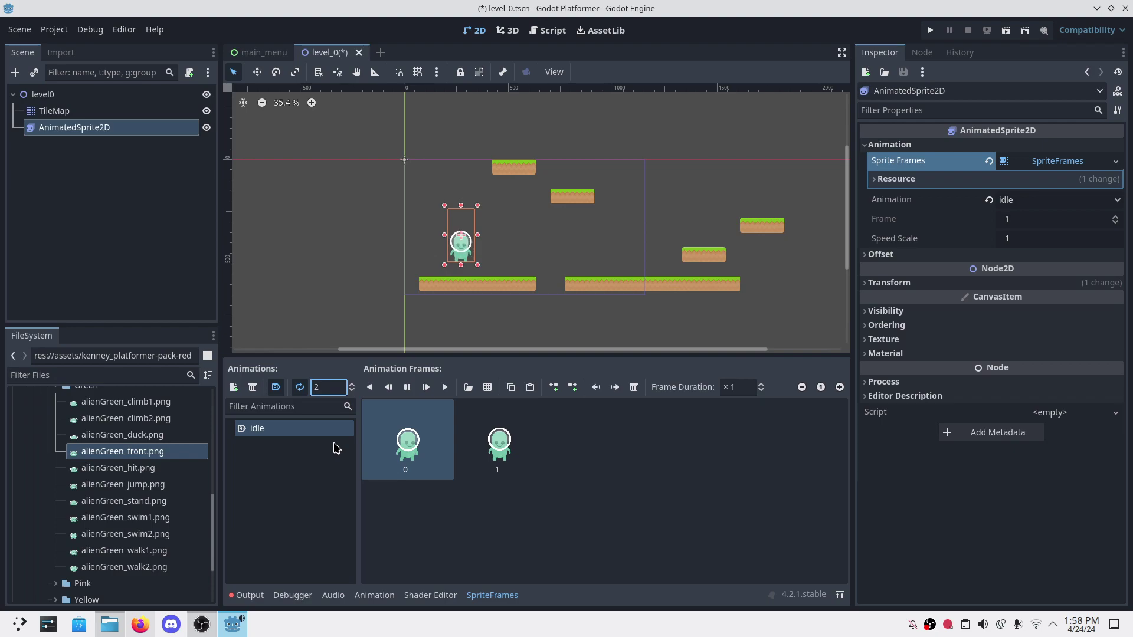
pyautogui.press('BackSpace')
pyautogui.hotkey('ctrl', 's')
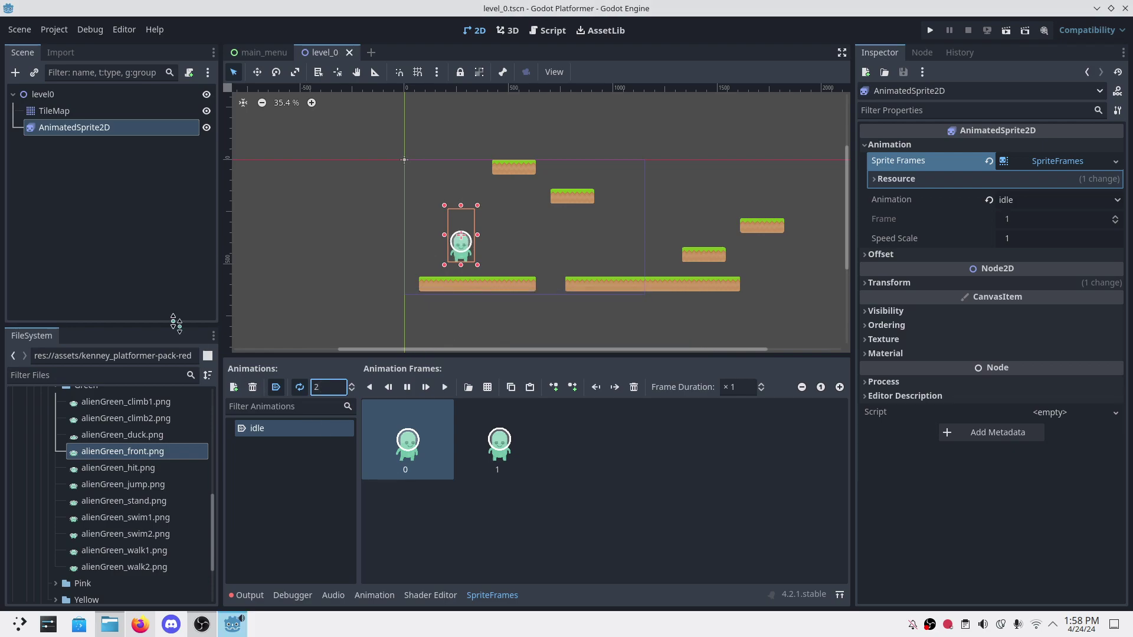
pyautogui.click(100, 222)
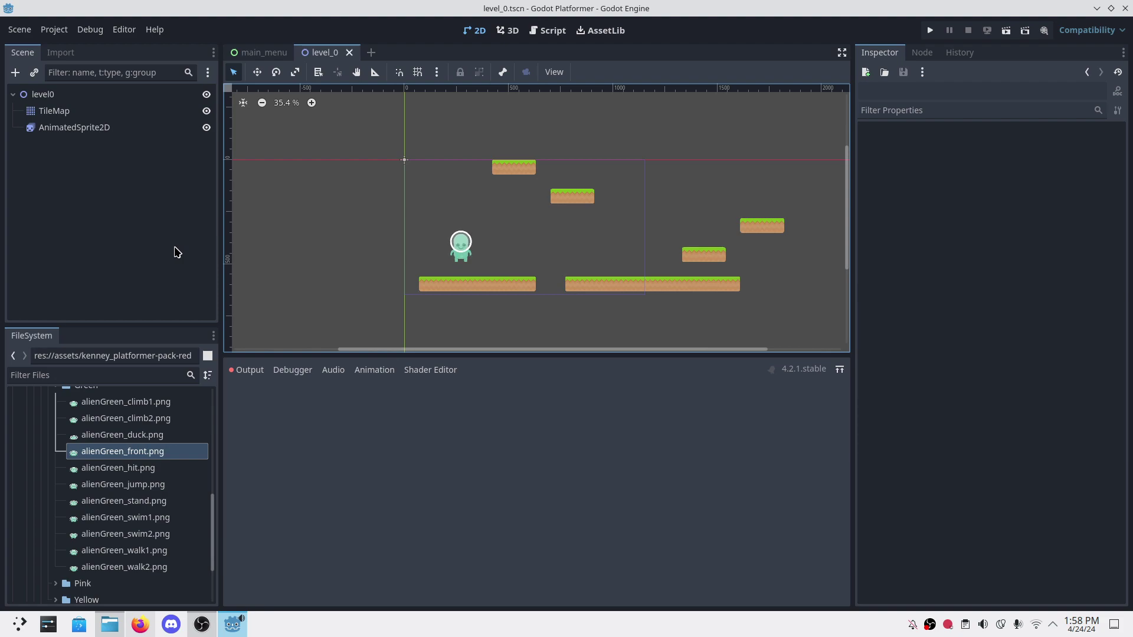
# Step: Select the AnimatedSprite2D alien node in the scene tree
pyautogui.click(120, 207)
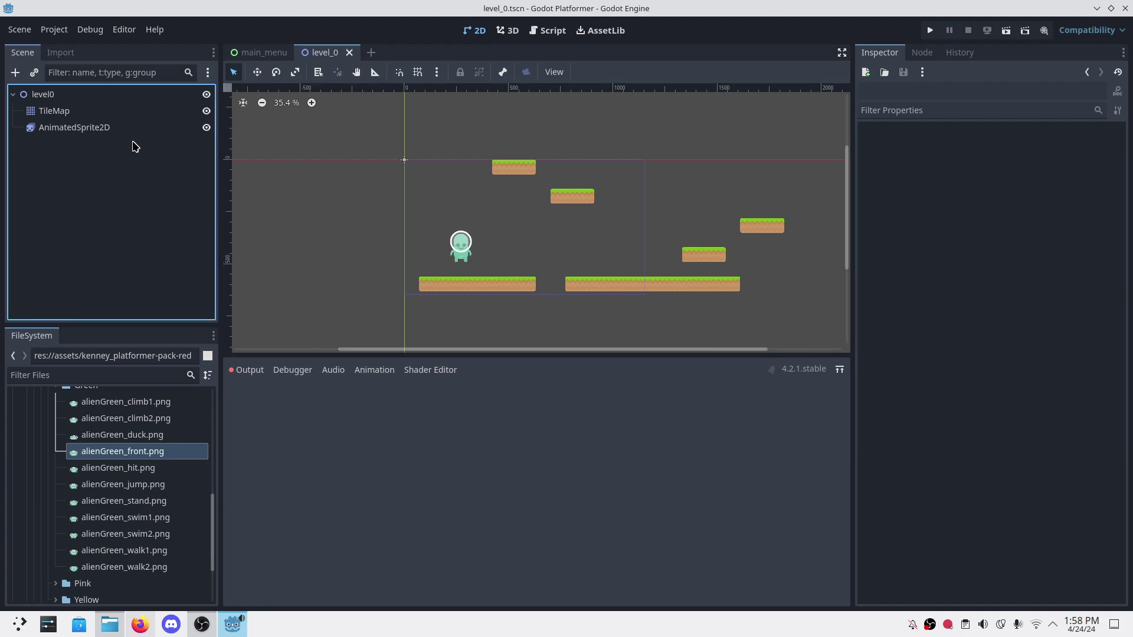
pyautogui.click(69, 133)
pyautogui.click(90, 188)
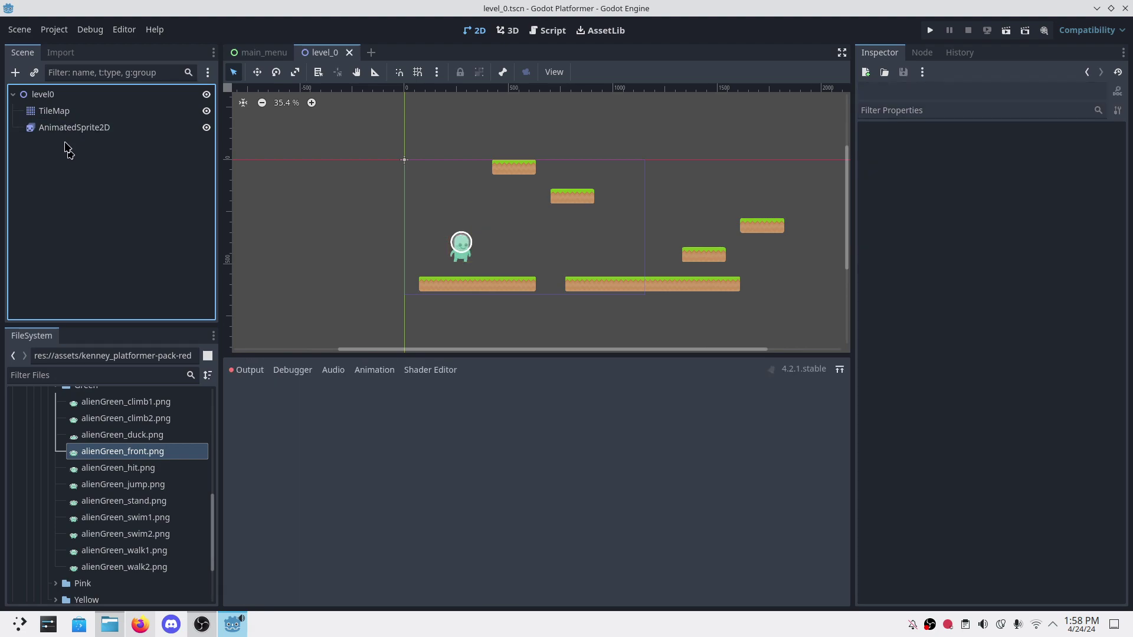
pyautogui.click(15, 72)
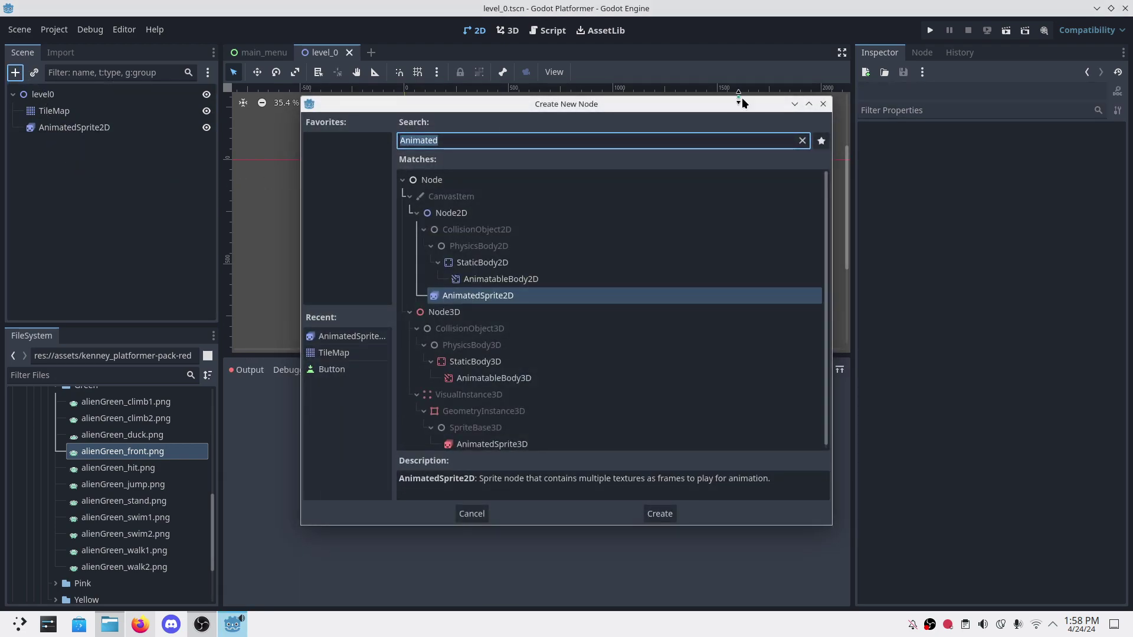
pyautogui.click(823, 104)
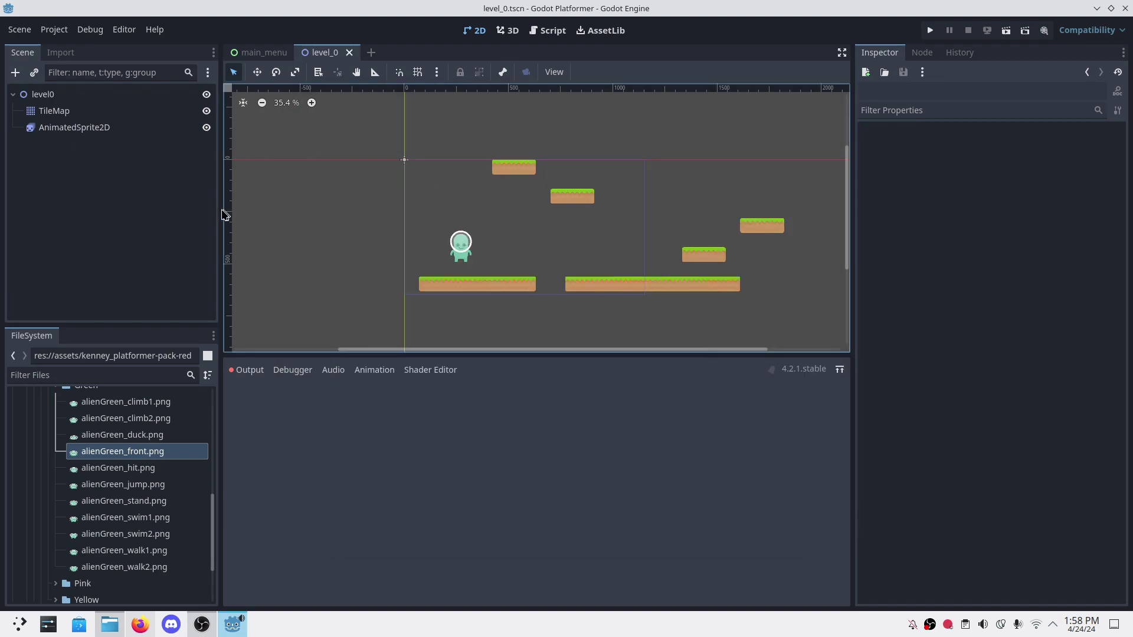
pyautogui.click(114, 214)
pyautogui.click(60, 128)
# Step: Save the sprite branch as player.tscn in a new scenes/character folder
pyautogui.rightClick(59, 134)
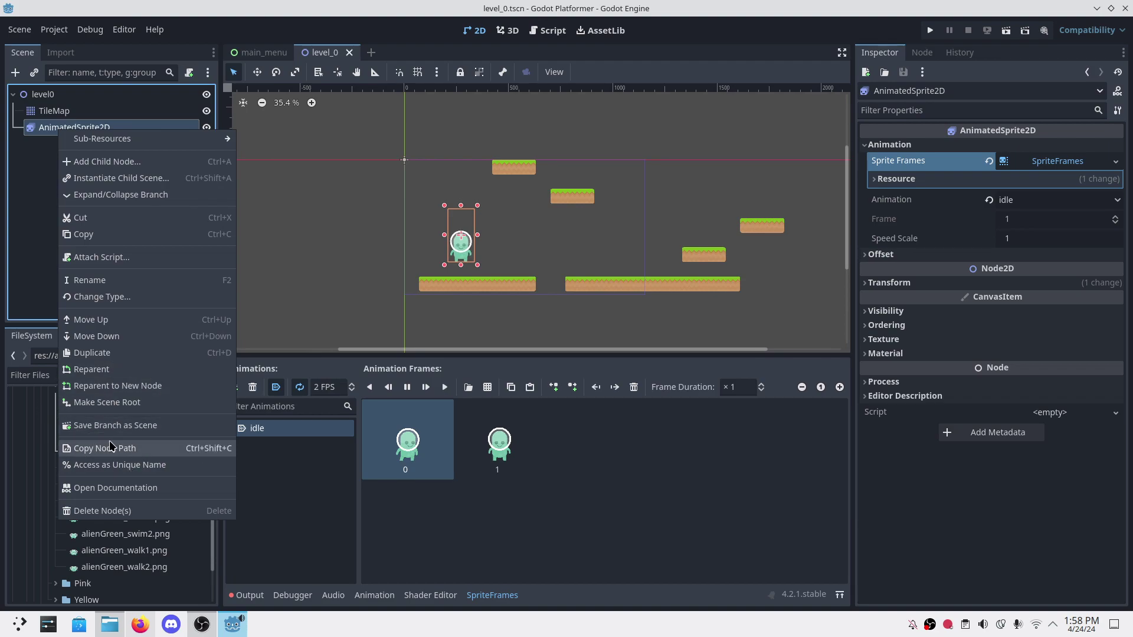
pyautogui.click(116, 425)
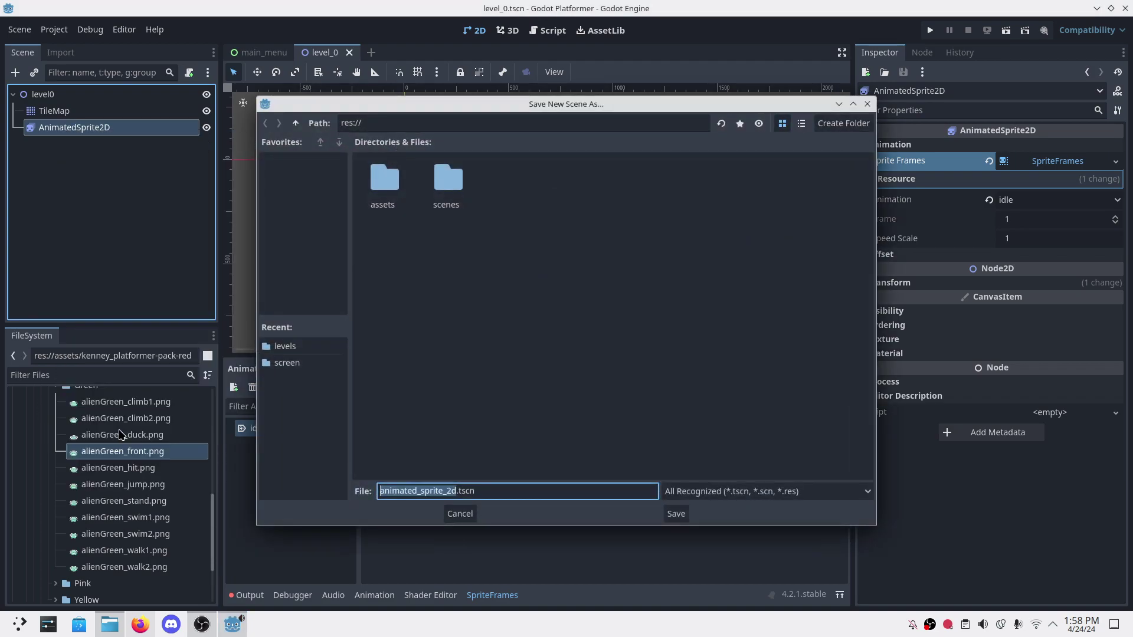
pyautogui.doubleClick(453, 213)
pyautogui.click(843, 123)
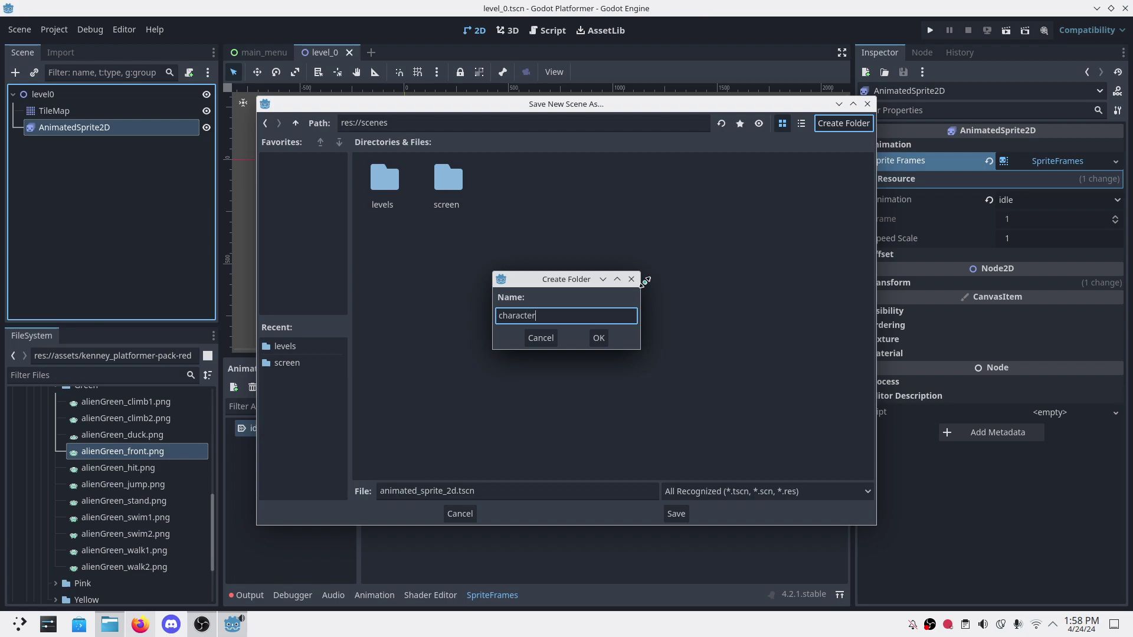
pyautogui.press('Return')
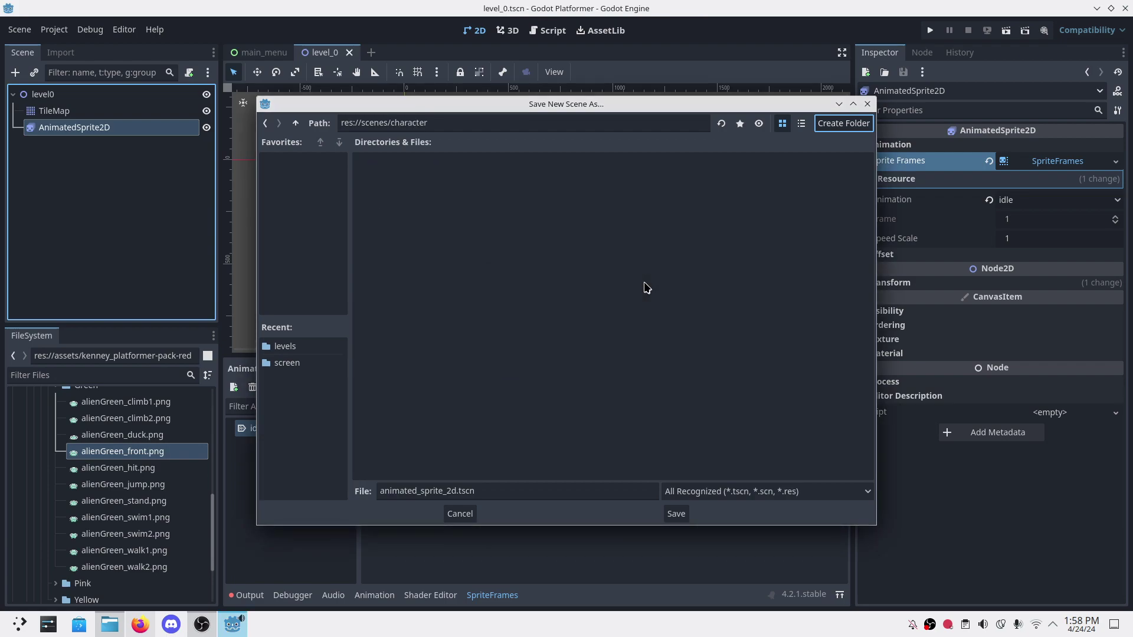
pyautogui.doubleClick(428, 491)
pyautogui.write('player')
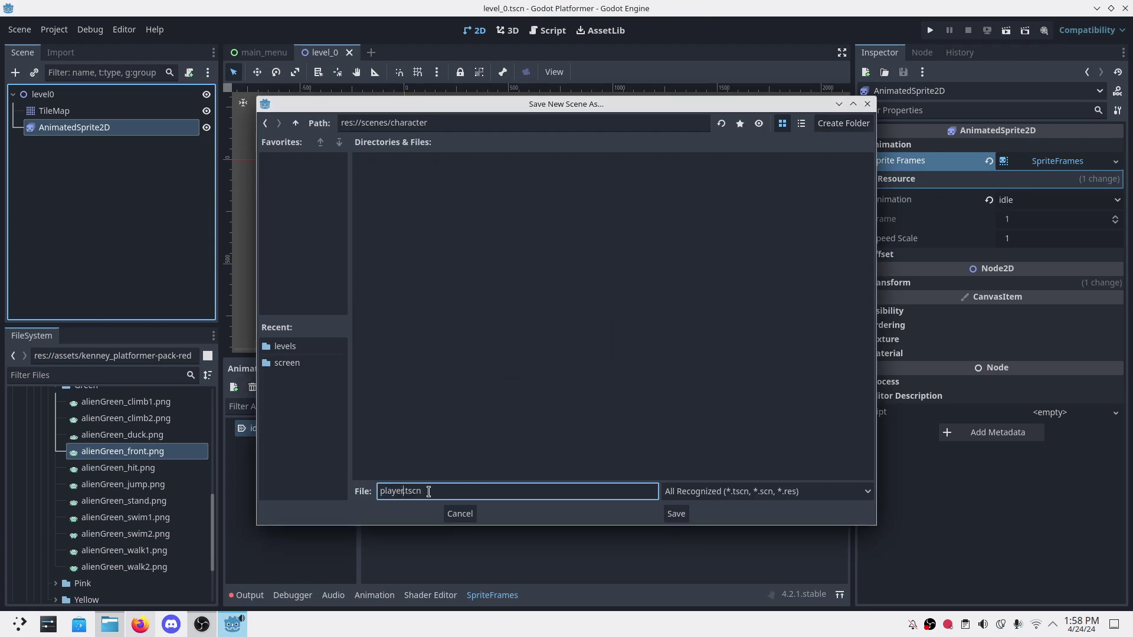
pyautogui.press('Return')
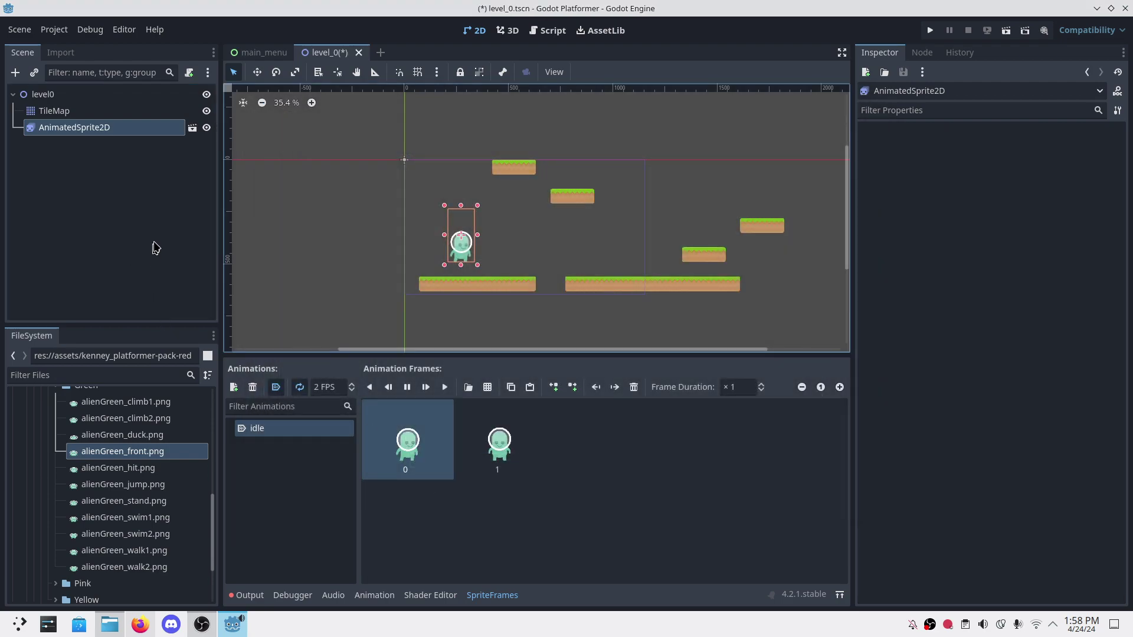
# Step: In player.tscn, add a CharacterBody2D and make it the scene root
pyautogui.click(192, 127)
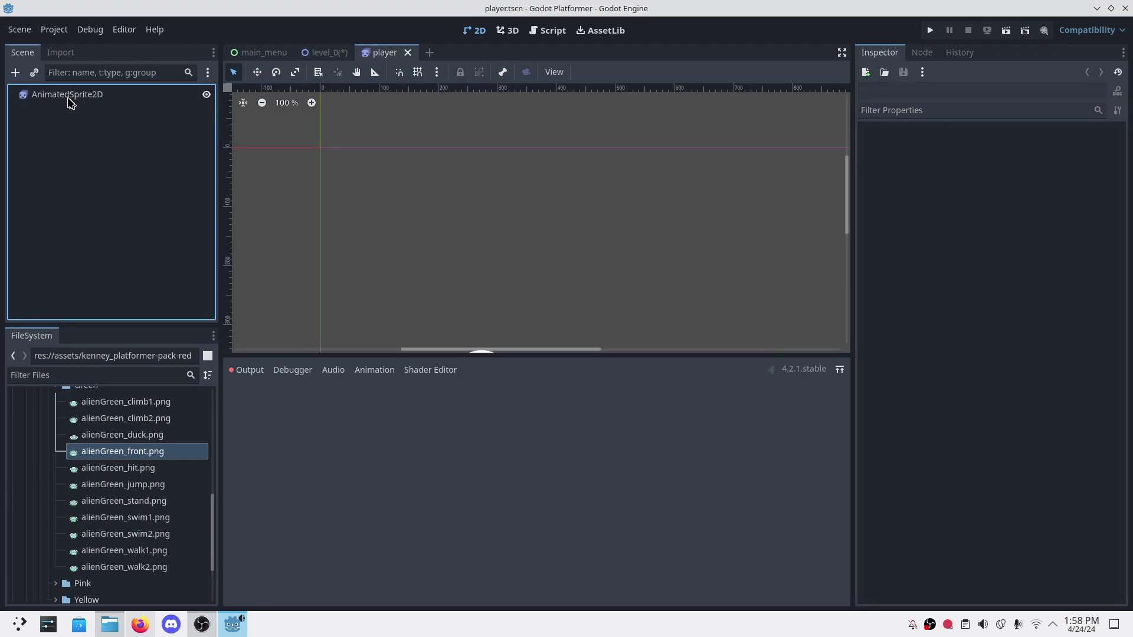
pyautogui.click(16, 72)
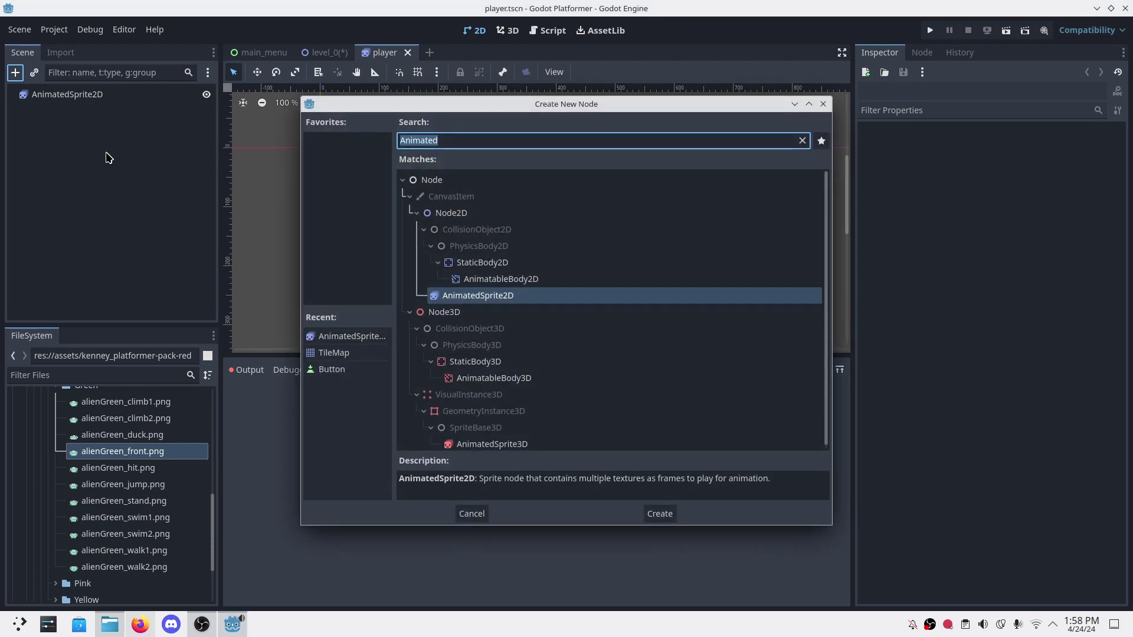
pyautogui.write('Charac')
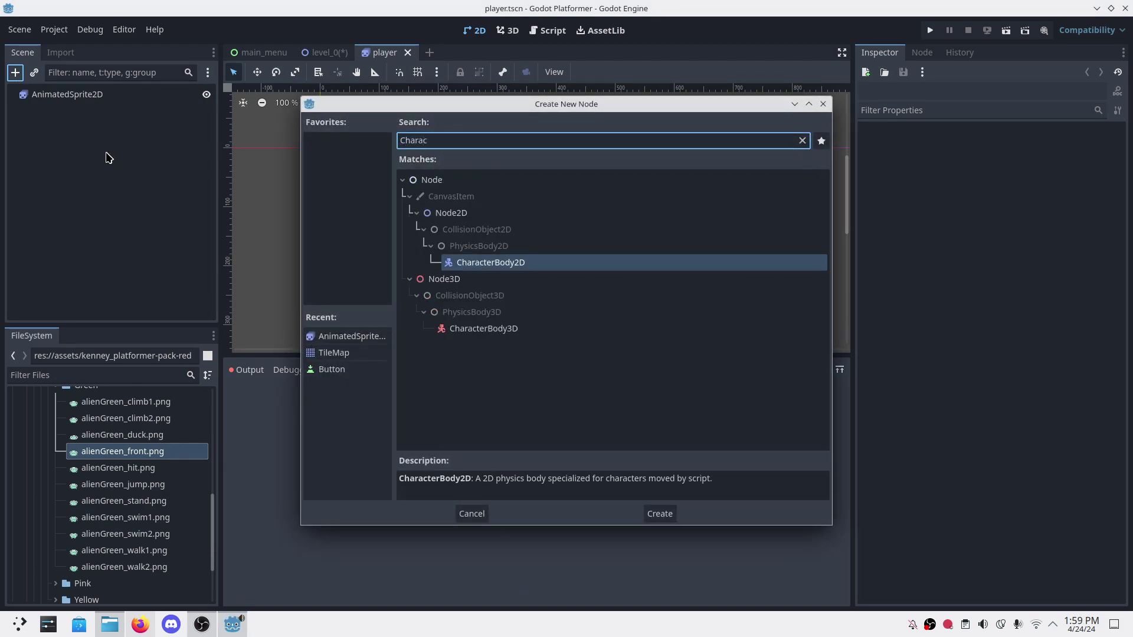
pyautogui.press('Return')
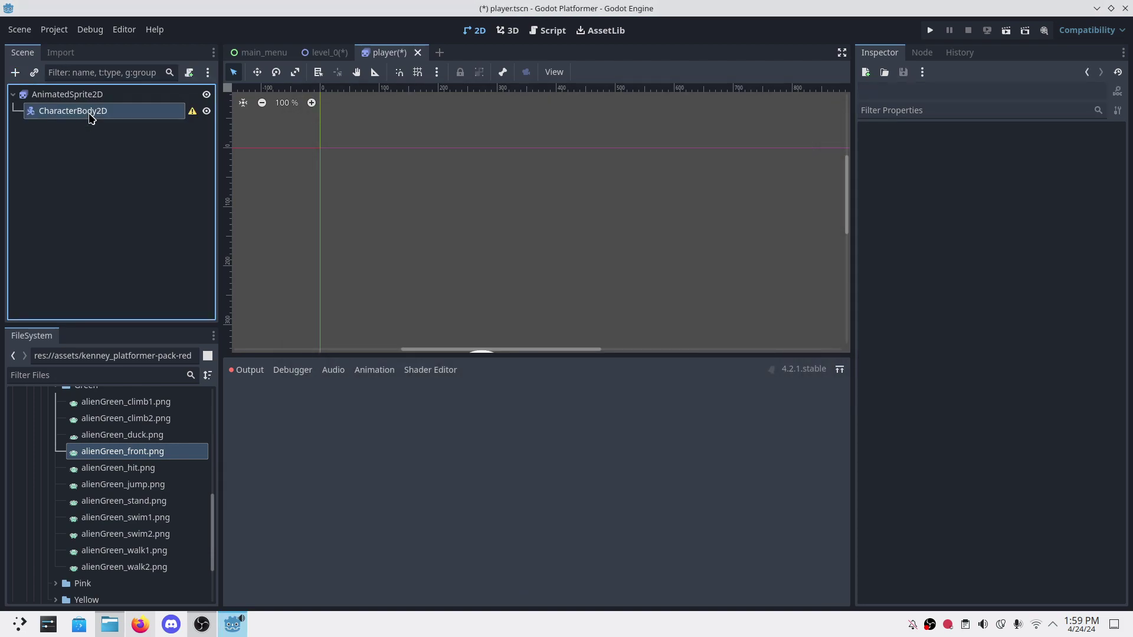
pyautogui.rightClick(89, 112)
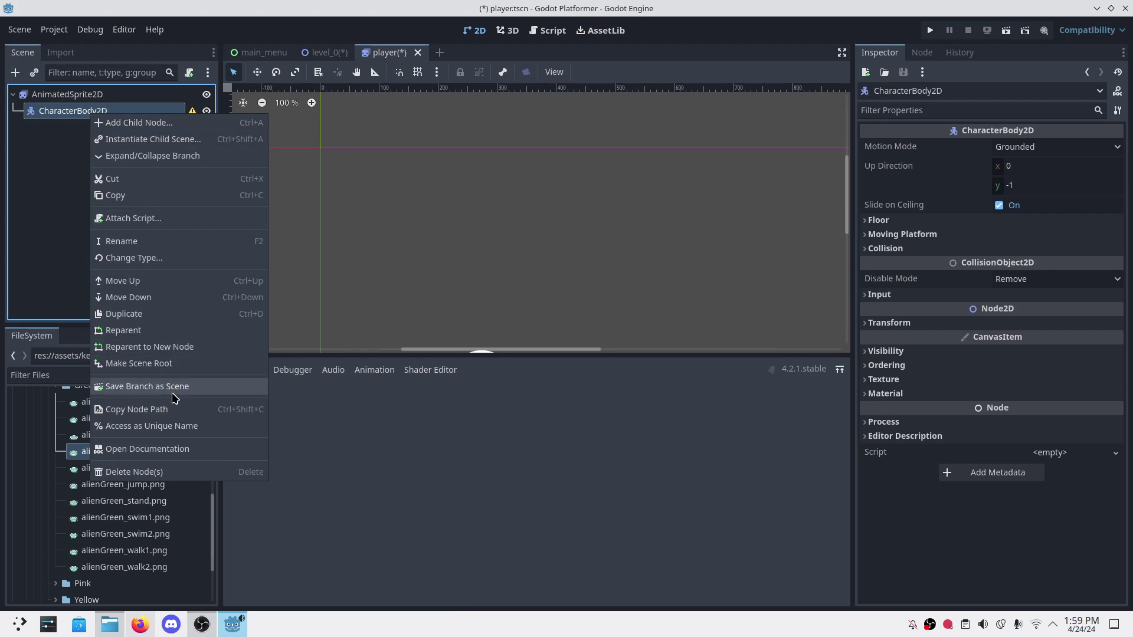
pyautogui.click(156, 364)
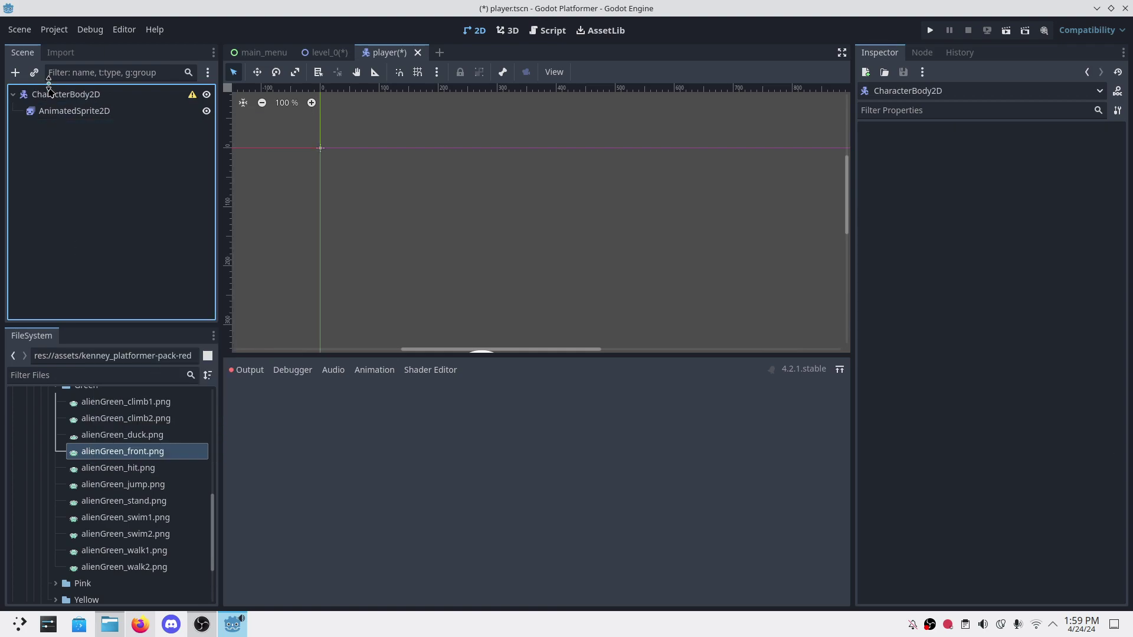
# Step: Rename the CharacterBody2D root node to player
pyautogui.doubleClick(84, 94)
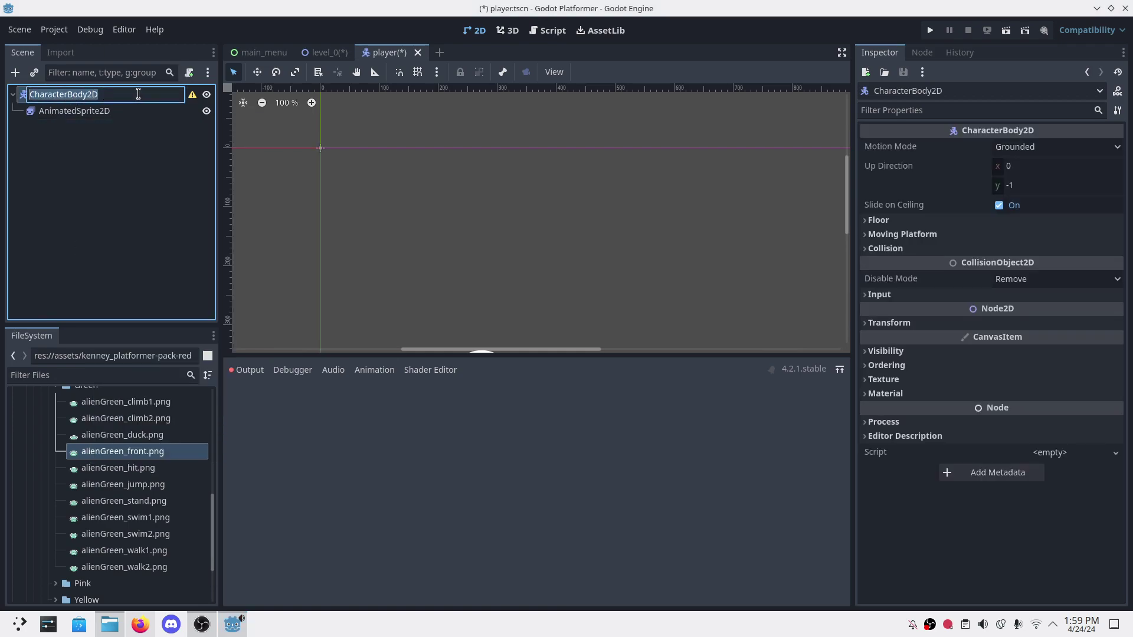
pyautogui.write('player')
pyautogui.press('Return')
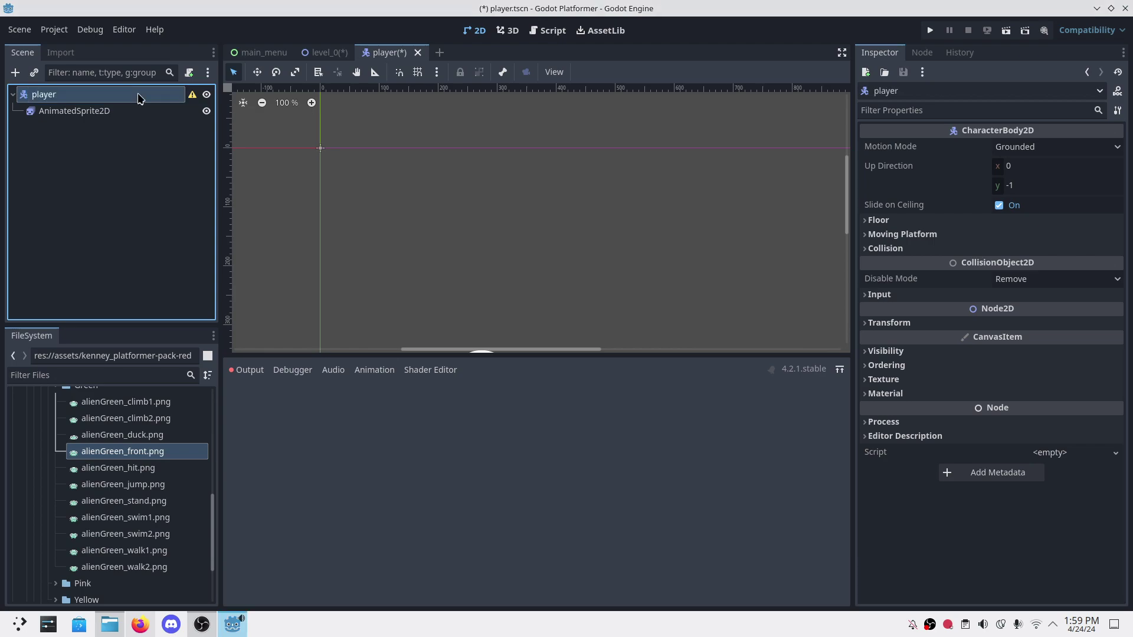
pyautogui.click(105, 133)
pyautogui.click(84, 97)
pyautogui.moveTo(195, 100)
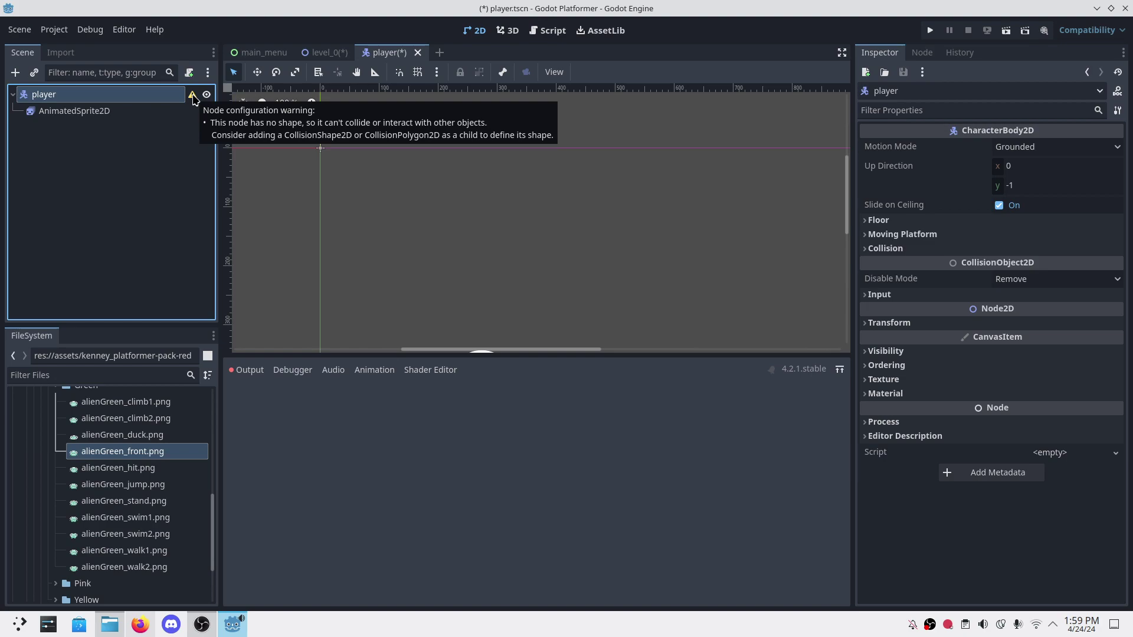
pyautogui.click(110, 153)
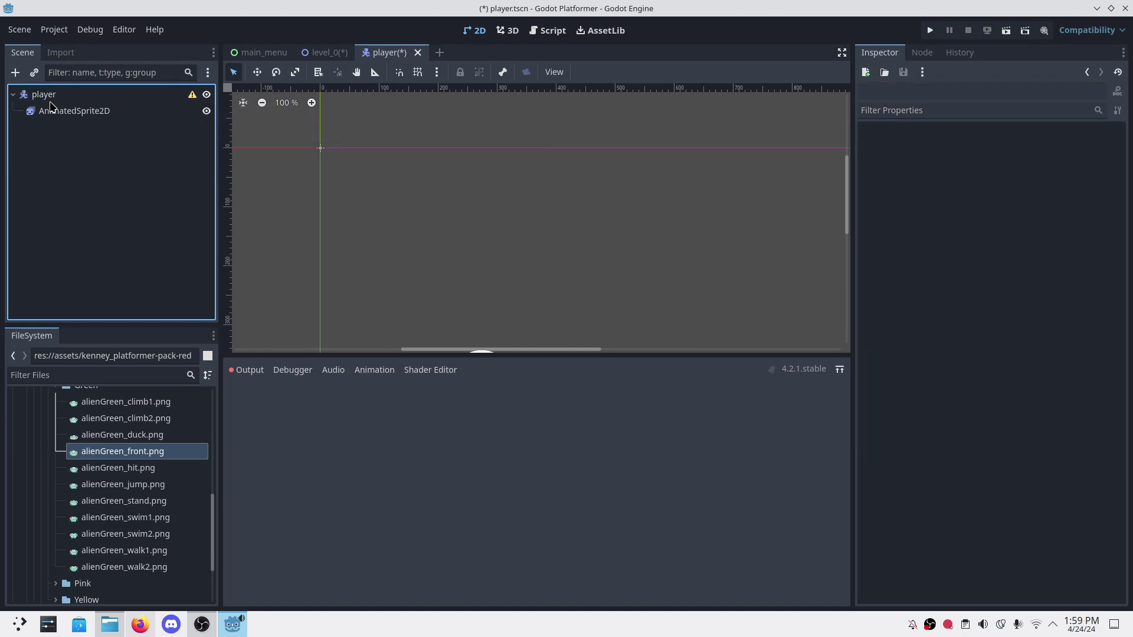
# Step: Reset the alien sprite's position to the origin in the Transform settings
pyautogui.click(51, 99)
pyautogui.click(70, 112)
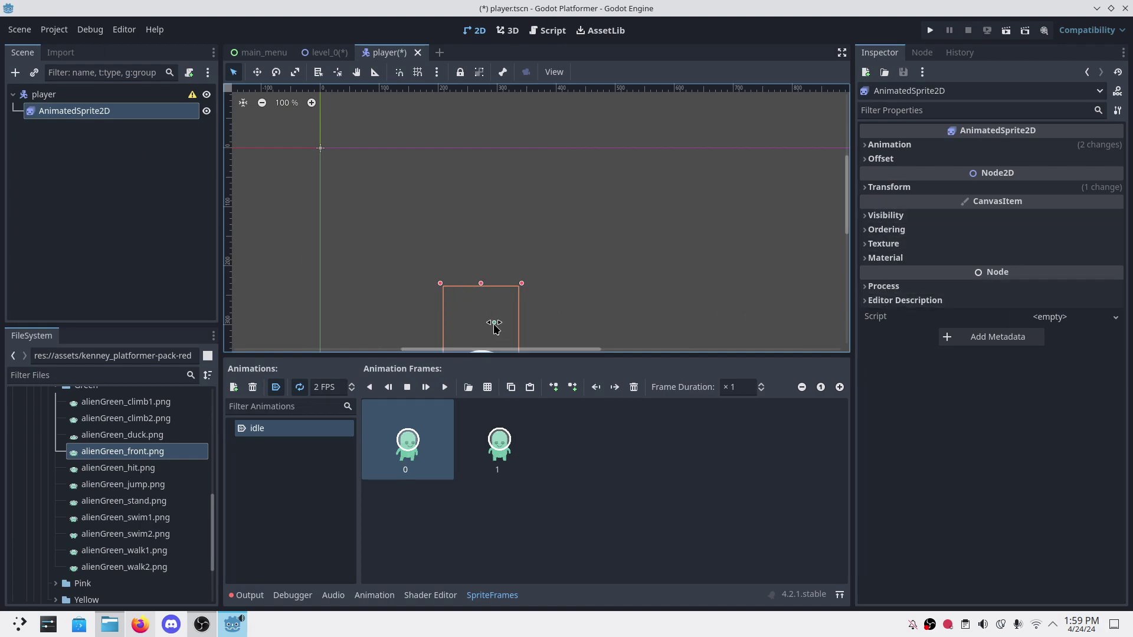
pyautogui.click(880, 188)
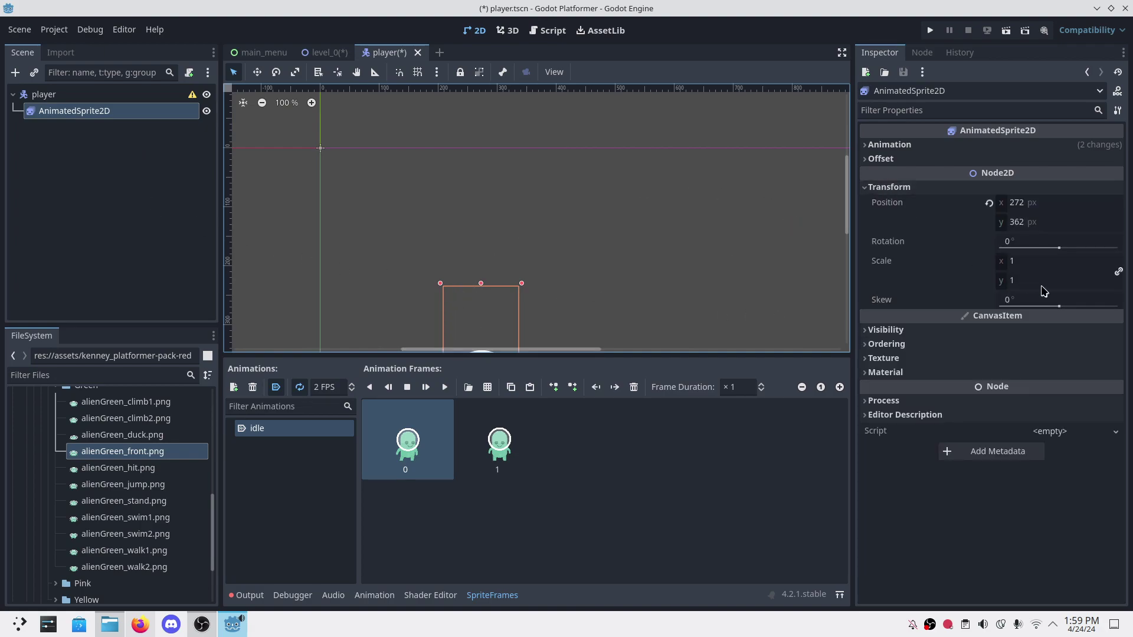
pyautogui.click(989, 203)
pyautogui.click(166, 206)
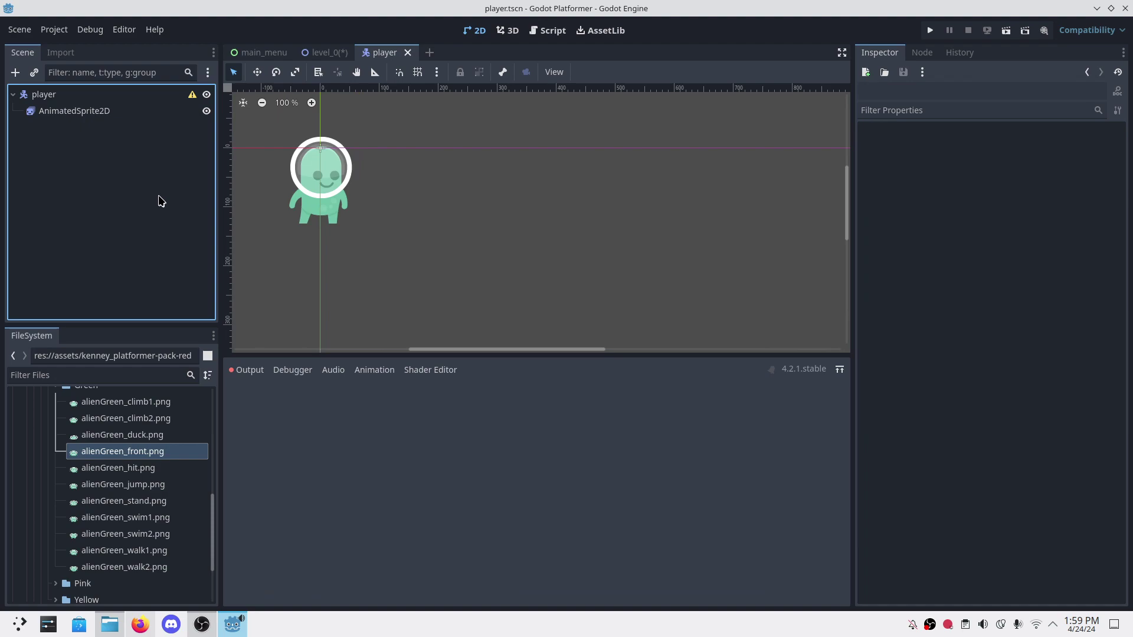
# Step: Nudge the sprite up to y -128 so its feet rest on the origin, and save
pyautogui.click(69, 112)
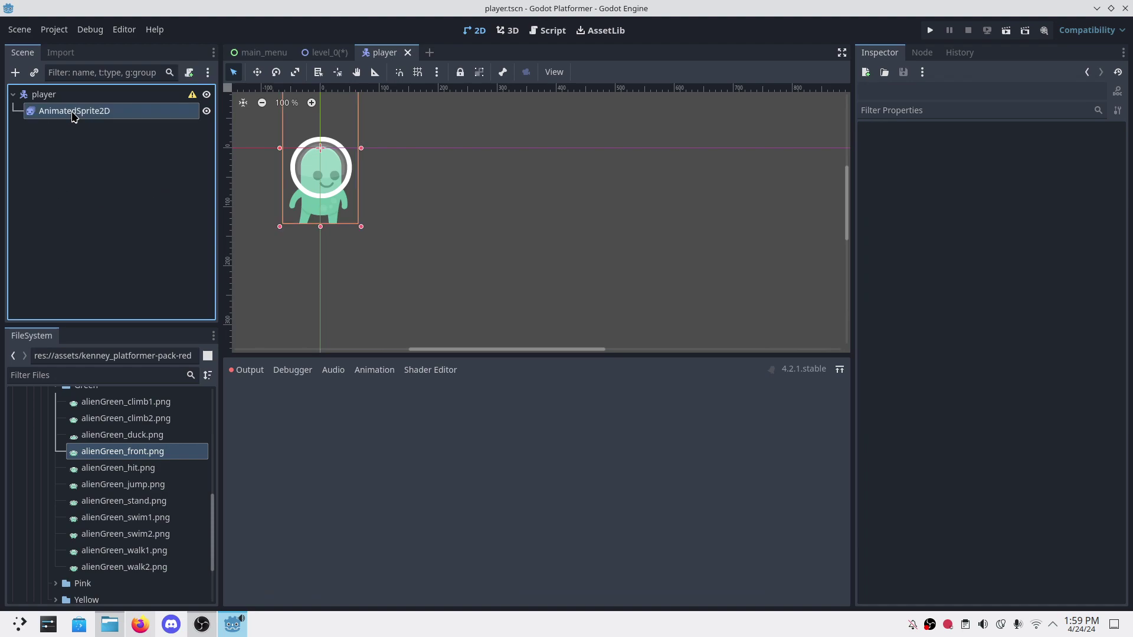
pyautogui.scroll(-1, 365, 216)
pyautogui.scroll(-2, 365, 216)
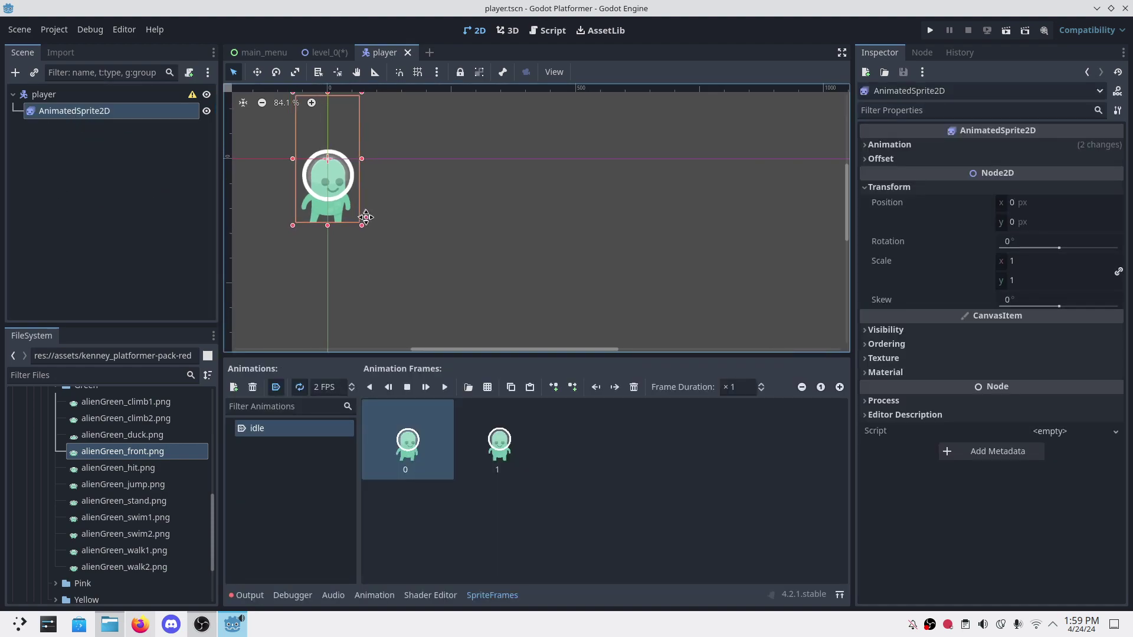
pyautogui.hotkey('shift', 'Up')
pyautogui.hotkey('shift', 'Up')
pyautogui.hotkey('shift', 'Up')
pyautogui.hotkey('shift', 'Up')
pyautogui.hotkey('shift', 'Up')
pyautogui.hotkey('shift', 'Up')
pyautogui.hotkey('shift', 'Up')
pyautogui.hotkey('shift', 'Up')
pyautogui.hotkey('shift', 'Up')
pyautogui.hotkey('shift', 'Up')
pyautogui.hotkey('shift', 'Up')
pyautogui.hotkey('shift', 'Up')
pyautogui.hotkey('shift', 'Up')
pyautogui.hotkey('shift', 'Up')
pyautogui.hotkey('shift', 'Up')
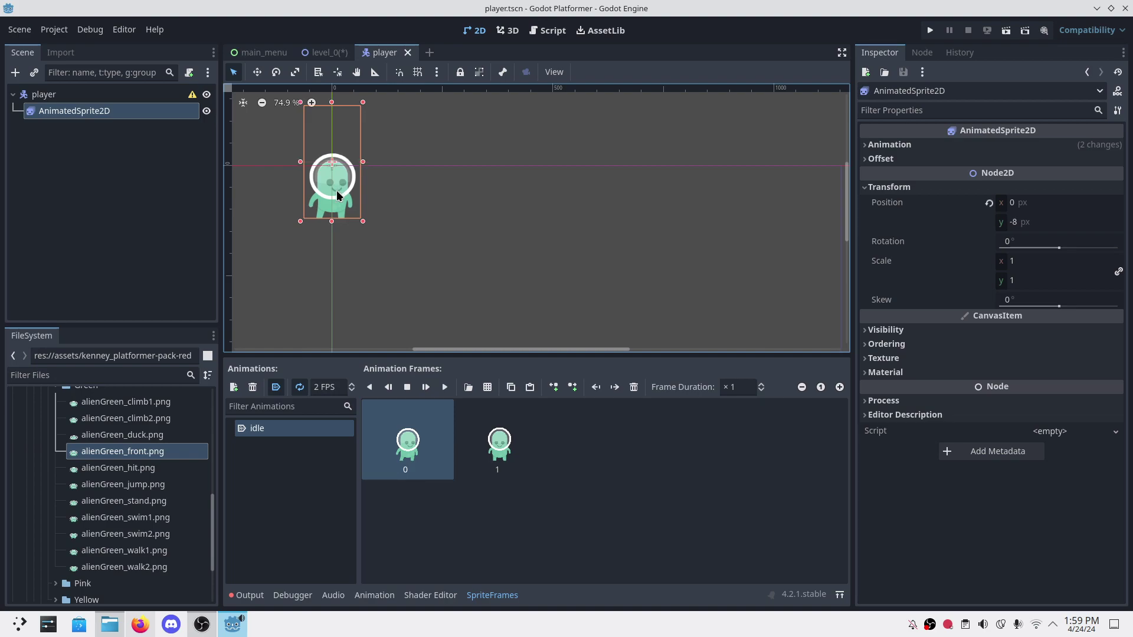
pyautogui.hotkey('shift', 'Up')
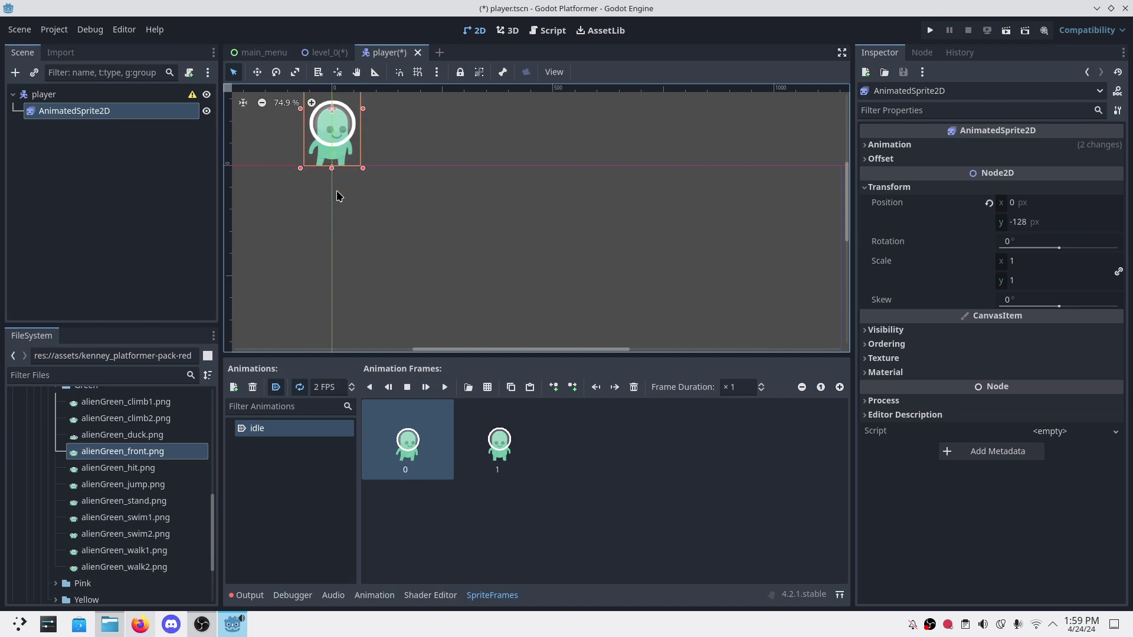
pyautogui.hotkey('ctrl', 's')
pyautogui.moveTo(354, 223); pyautogui.dragTo(477, 239, button='middle')
pyautogui.scroll(1, 477, 239)
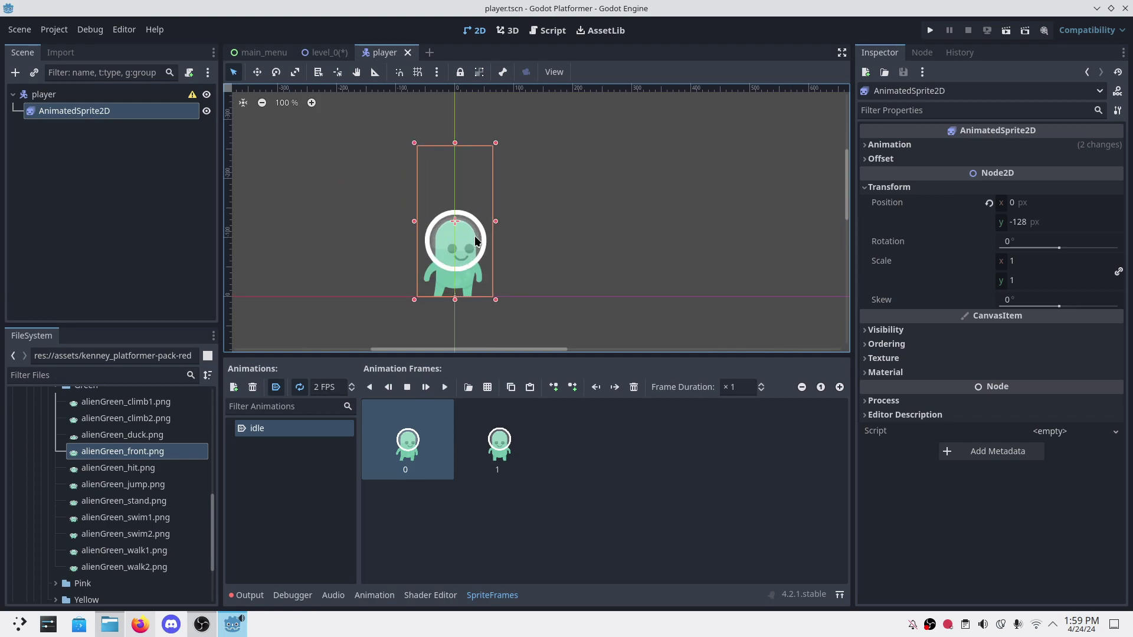
pyautogui.click(37, 223)
# Step: Add a CollisionShape2D child under the player root node
pyautogui.click(45, 93)
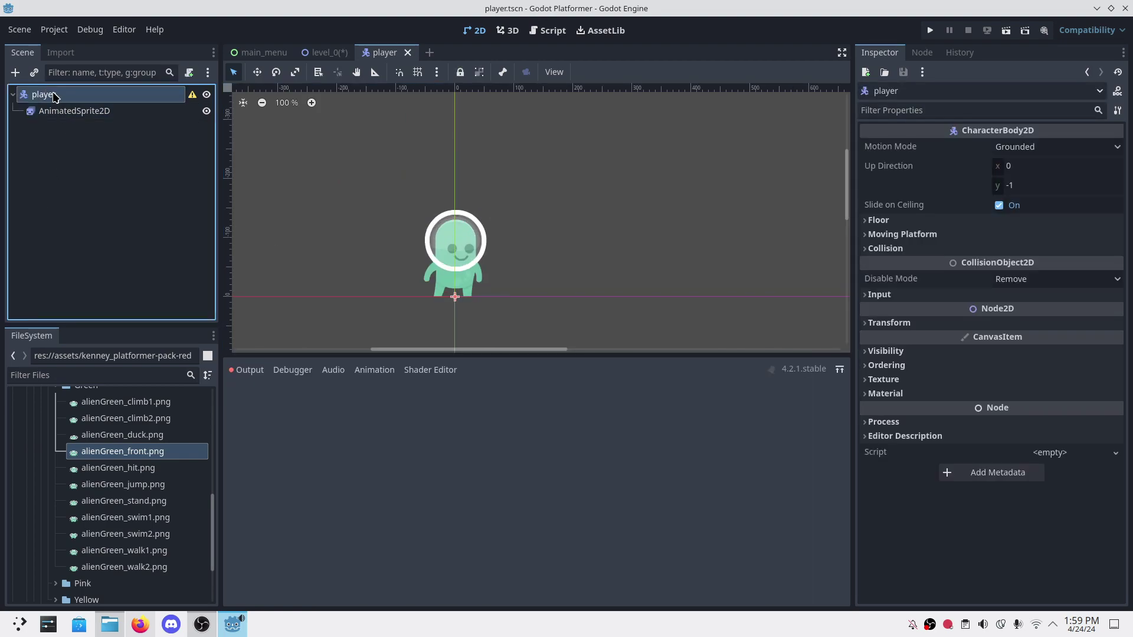
pyautogui.hotkey('ctrl', 'a')
pyautogui.write('Coll')
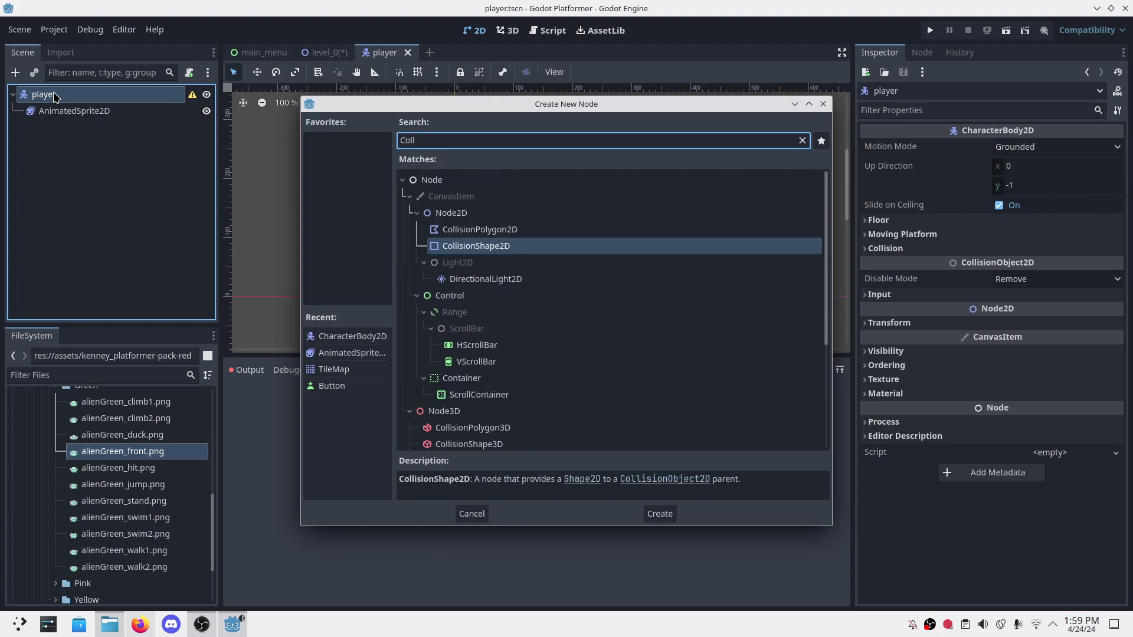
pyautogui.press('Return')
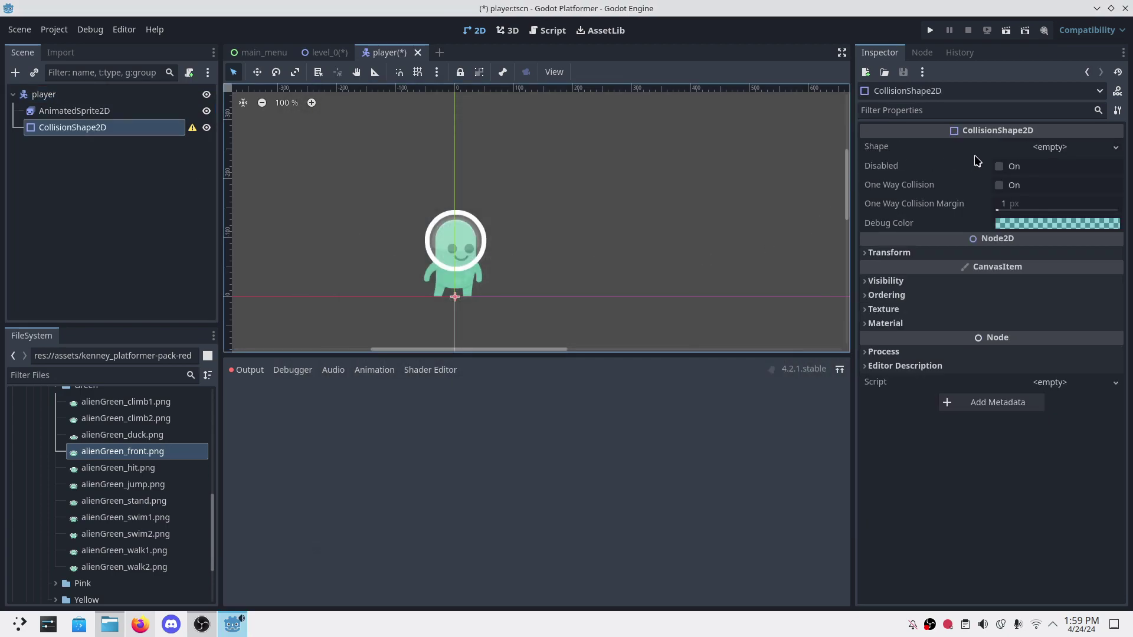
pyautogui.click(1026, 150)
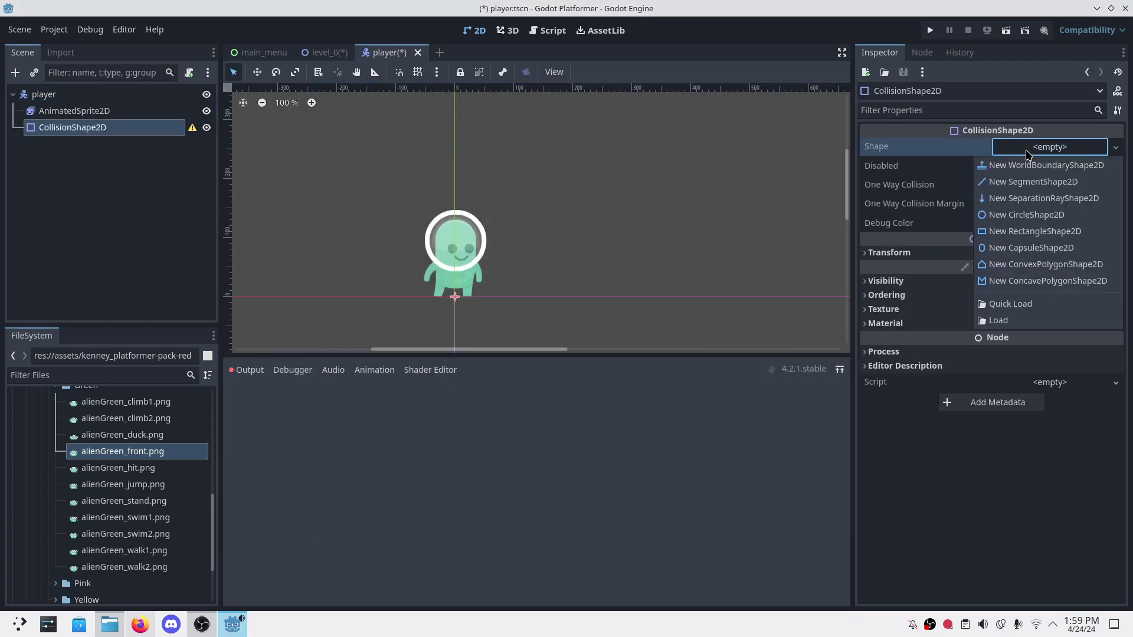
# Step: Give the collision shape a new RectangleShape2D and position it over the alien
pyautogui.click(1026, 236)
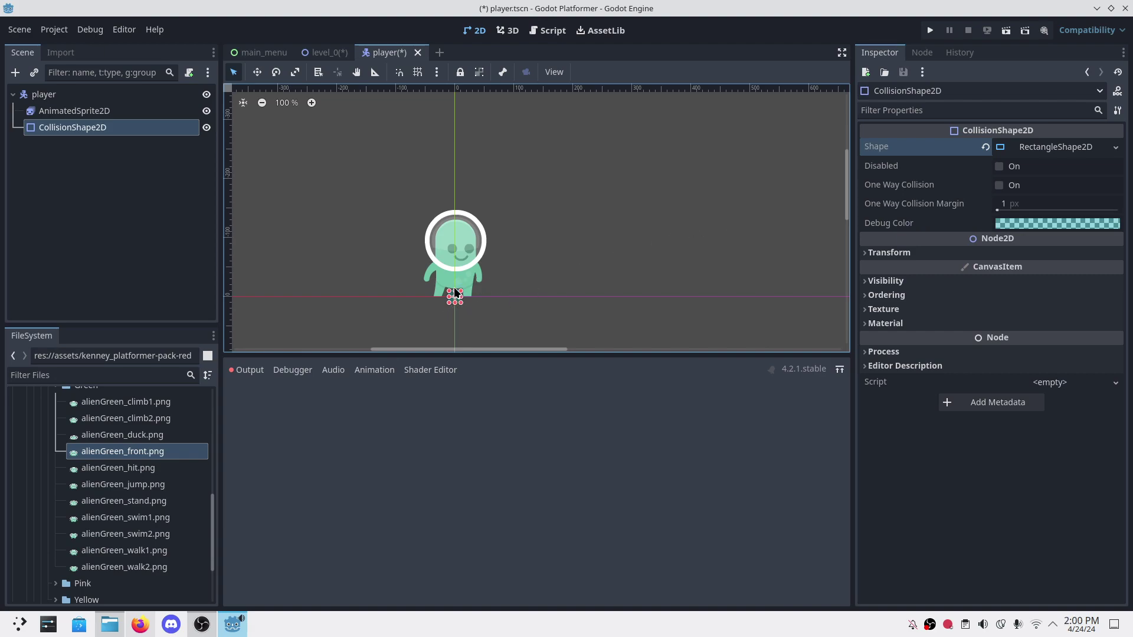
pyautogui.moveTo(452, 291)
pyautogui.mouseDown()
pyautogui.moveTo(452, 199)
pyautogui.moveTo(450, 287)
pyautogui.moveTo(439, 263)
pyautogui.moveTo(425, 275)
pyautogui.moveTo(423, 257)
pyautogui.moveTo(423, 280)
pyautogui.moveTo(423, 258)
pyautogui.moveTo(470, 256)
pyautogui.moveTo(470, 239)
pyautogui.mouseUp()
pyautogui.hotkey('ctrl', 'z')
pyautogui.press('Up')
pyautogui.press('Up')
pyautogui.press('Up')
pyautogui.press('Up')
pyautogui.press('Up')
pyautogui.press('Up')
pyautogui.press('Up')
pyautogui.press('Up')
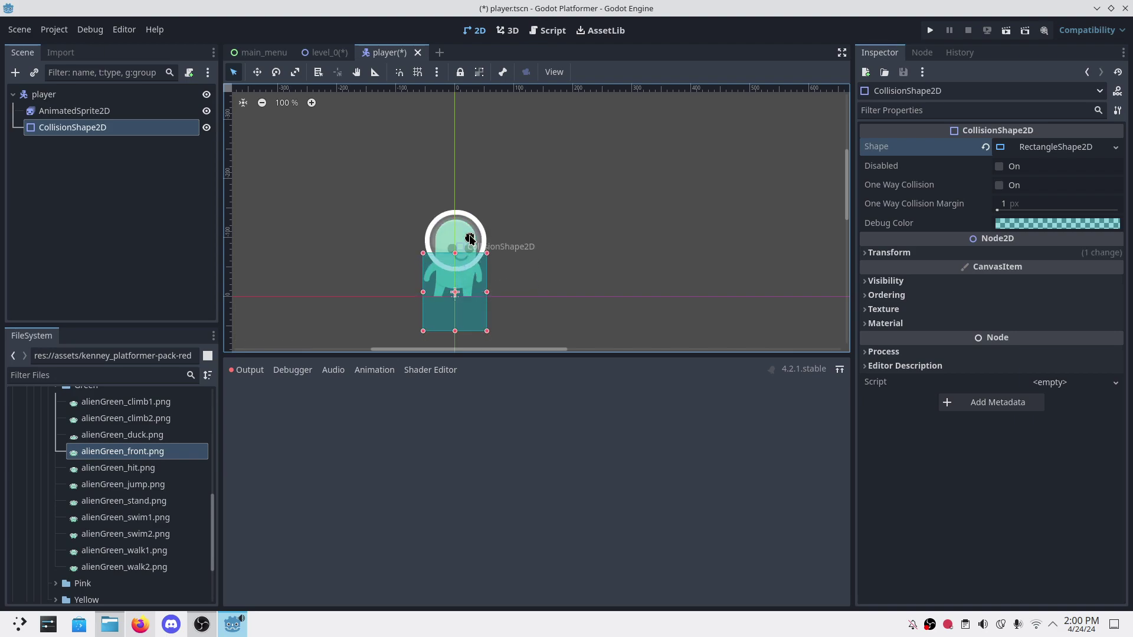
pyautogui.press('Down')
pyautogui.press('Down')
pyautogui.press('Down')
pyautogui.press('Down')
pyautogui.press('Down')
pyautogui.press('Down')
pyautogui.press('Down')
pyautogui.press('Down')
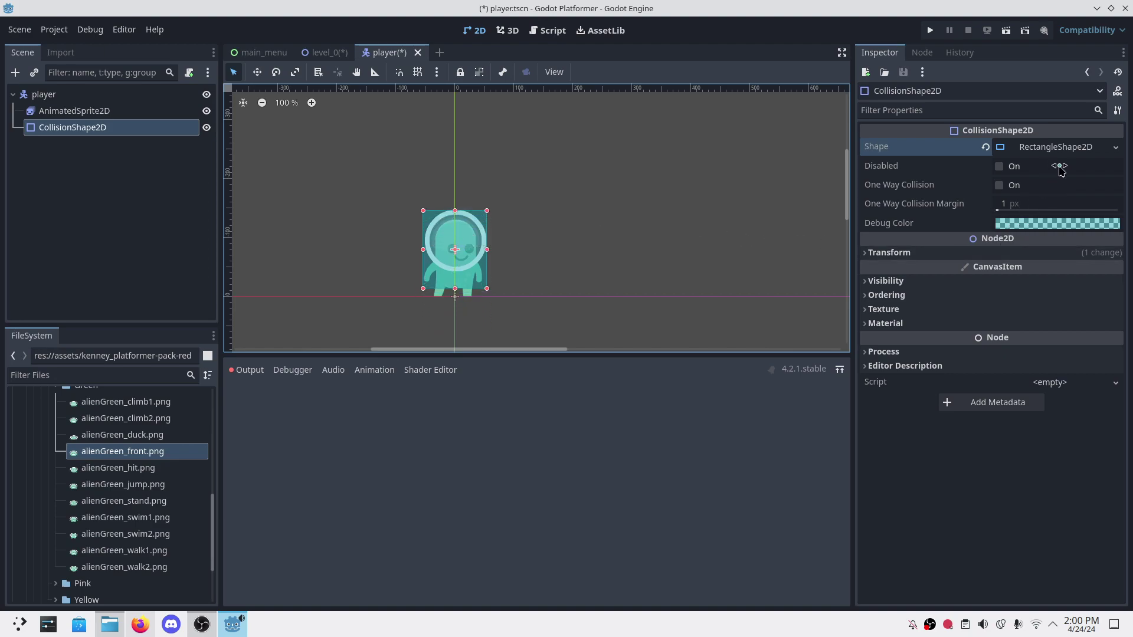
pyautogui.click(1068, 151)
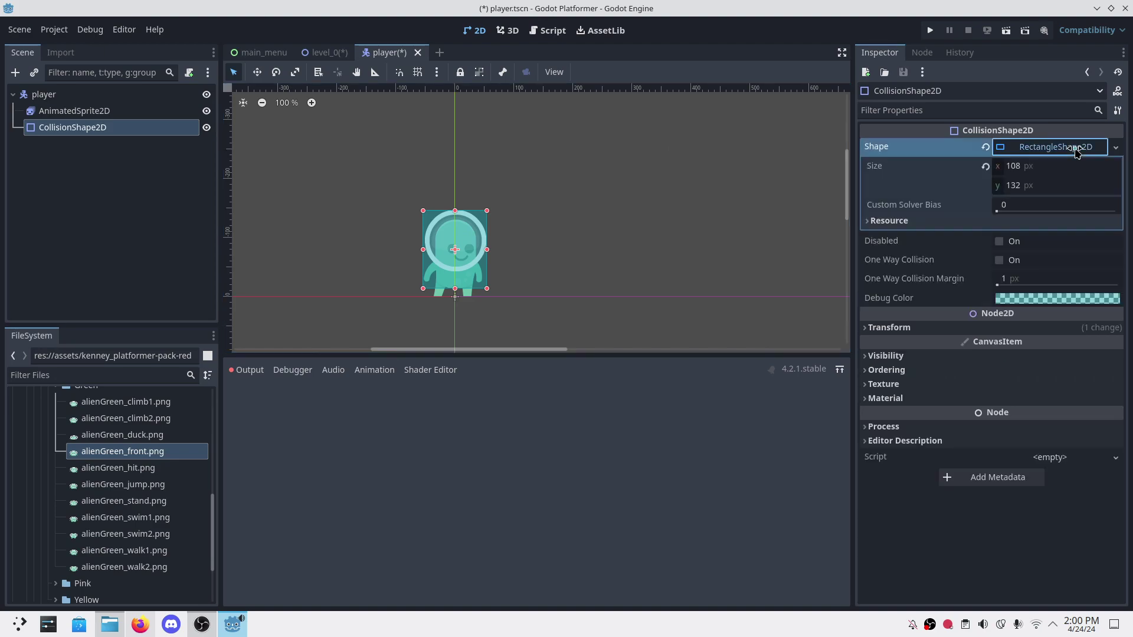
pyautogui.click(1047, 145)
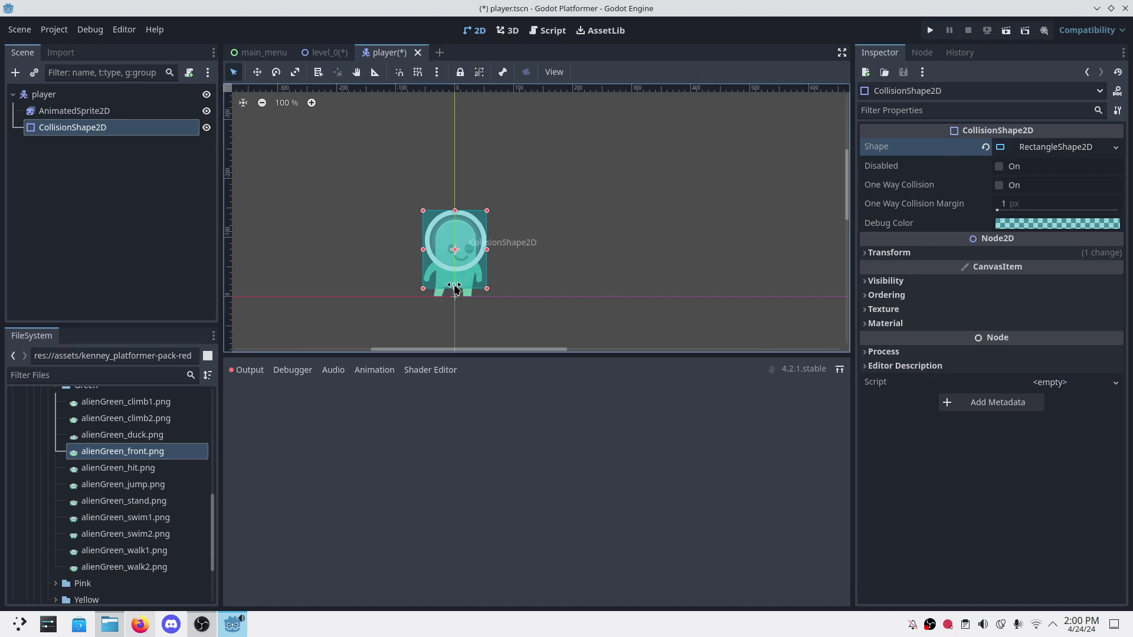
# Step: Resize the rectangle down to the feet and narrower around the body, then save
pyautogui.moveTo(454, 287); pyautogui.dragTo(456, 300)
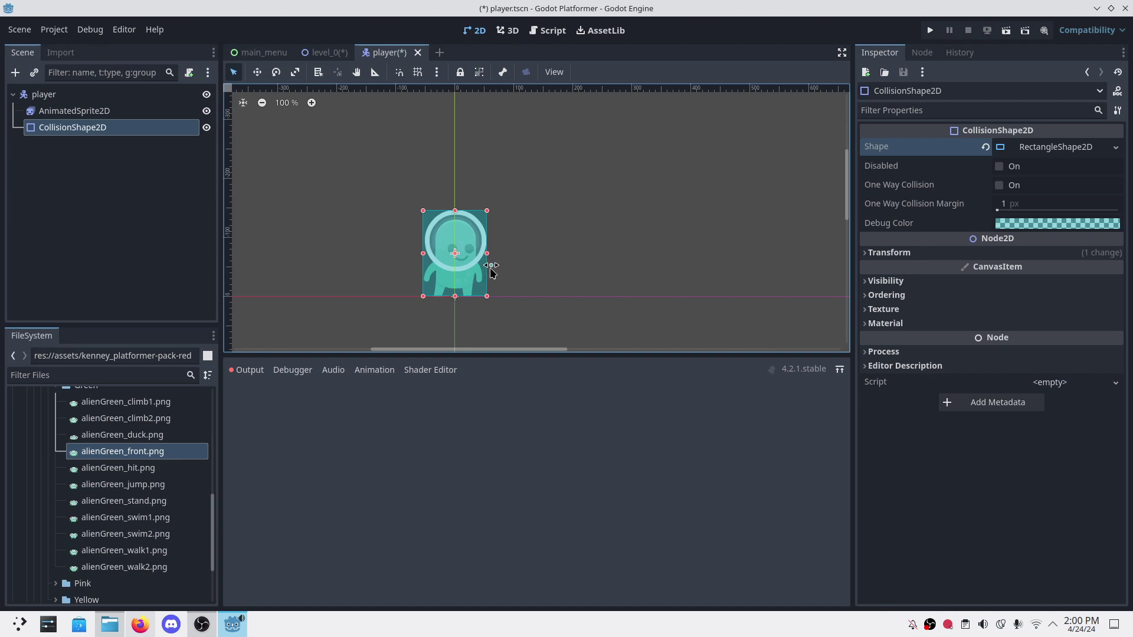
pyautogui.moveTo(486, 253); pyautogui.dragTo(476, 254)
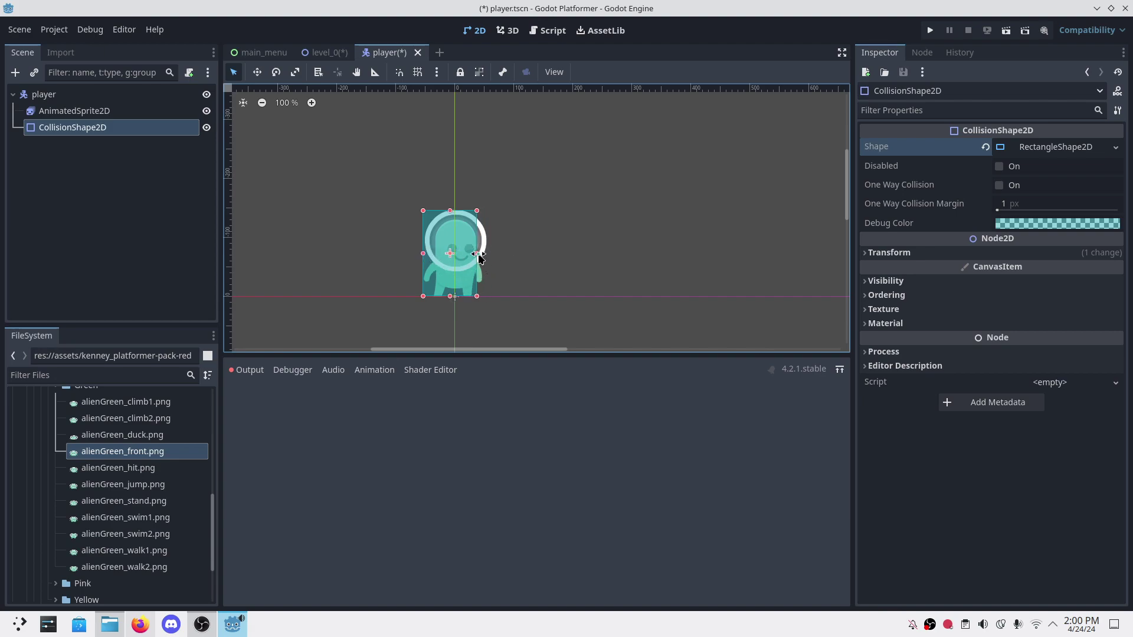
pyautogui.moveTo(478, 255)
pyautogui.keyDown('alt'); pyautogui.mouseDown()
pyautogui.moveTo(502, 254)
pyautogui.moveTo(474, 255)
pyautogui.mouseUp(); pyautogui.keyUp('alt')
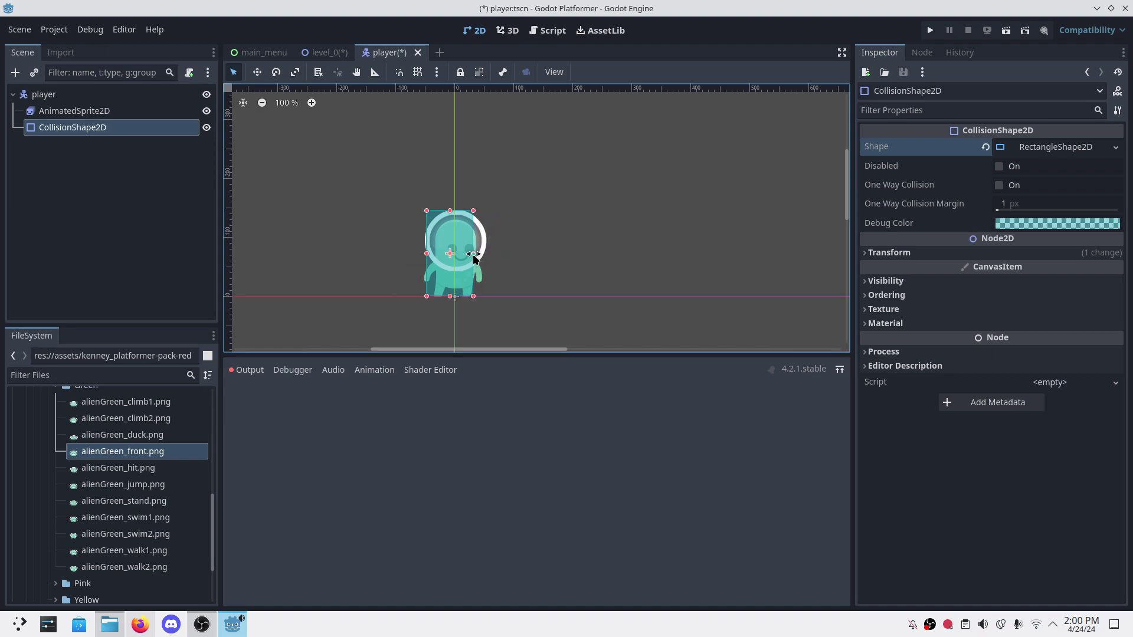
pyautogui.hotkey('ctrl', 'z')
pyautogui.hotkey('ctrl', 'z')
pyautogui.hotkey('ctrl', 'z')
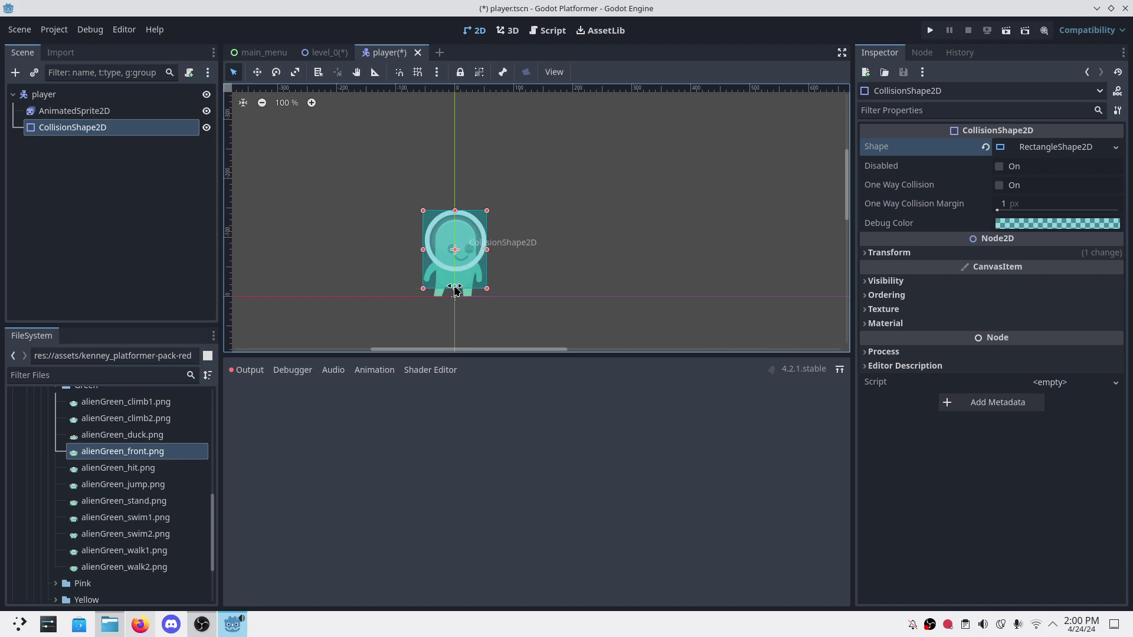
pyautogui.moveTo(456, 289); pyautogui.dragTo(458, 301)
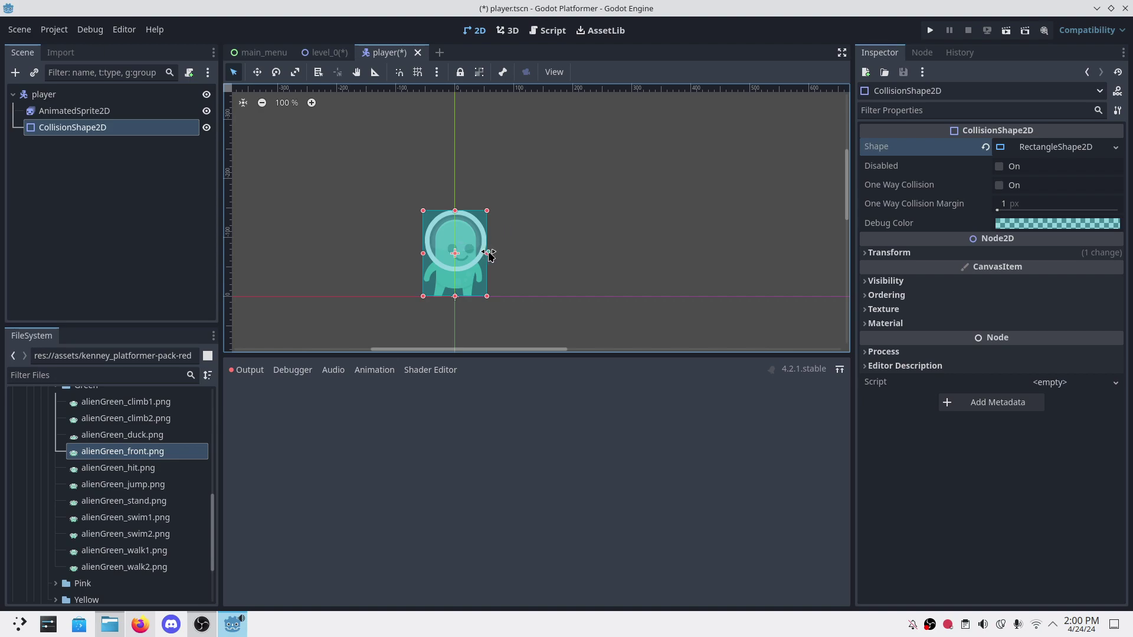
pyautogui.moveTo(488, 254); pyautogui.dragTo(478, 257)
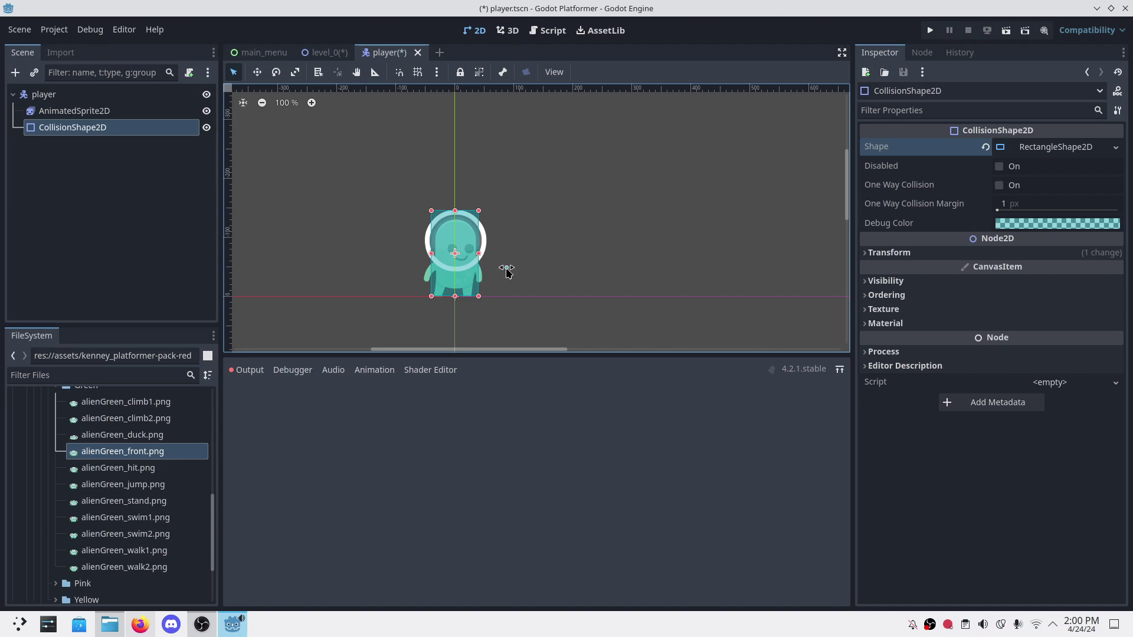
pyautogui.hotkey('ctrl', 's')
pyautogui.click(119, 230)
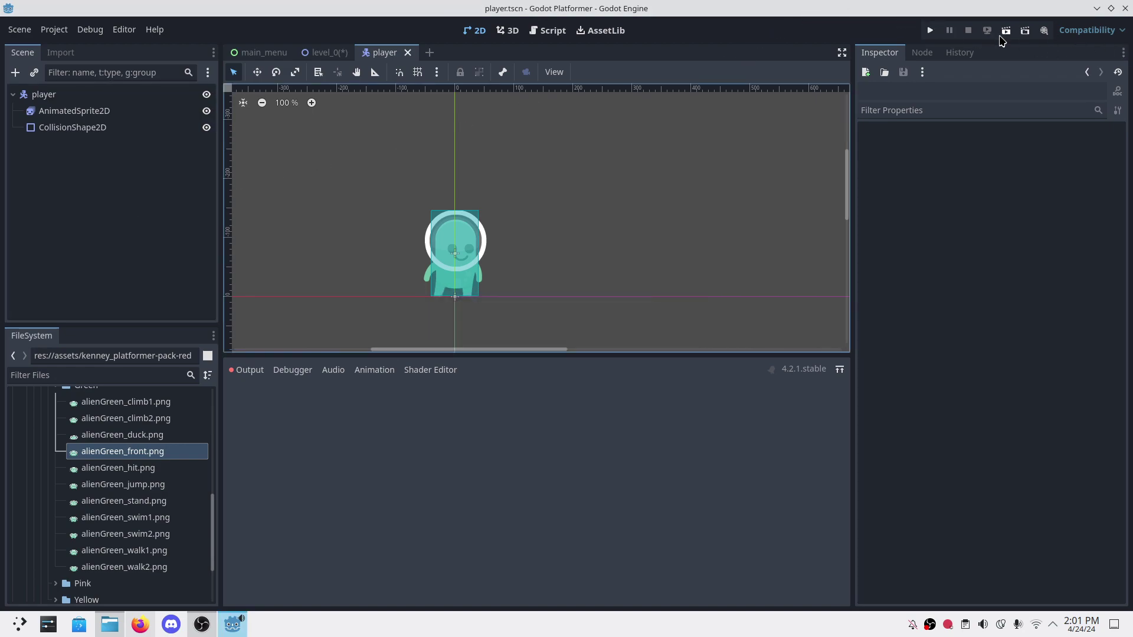
# Step: In level_0, move the player lower above the left platform and test-run the level
pyautogui.click(325, 52)
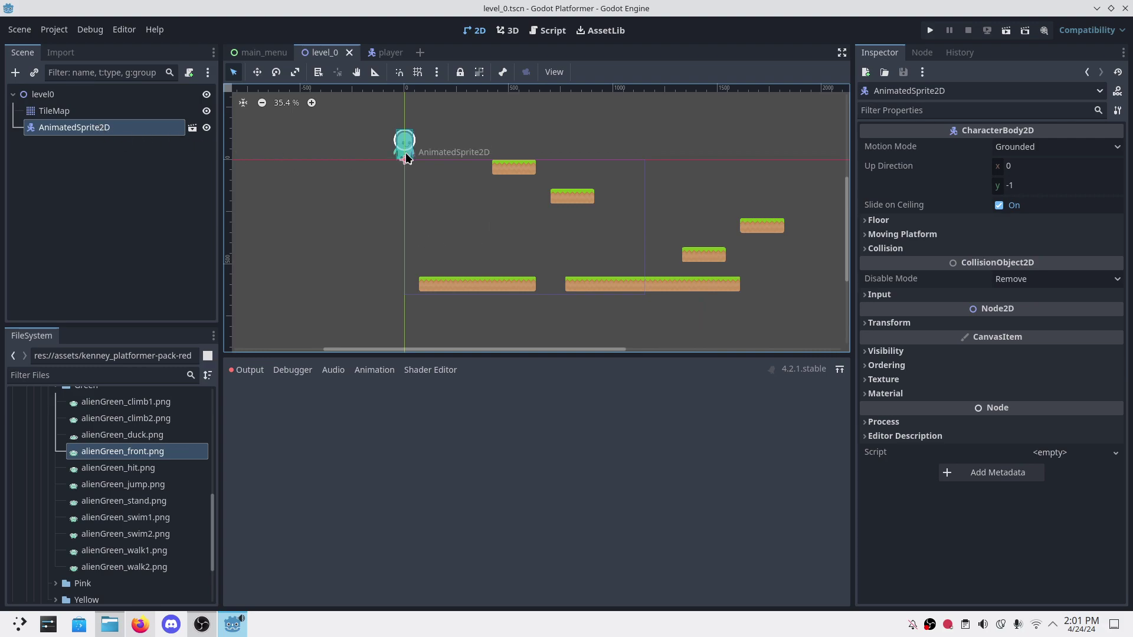
pyautogui.moveTo(406, 158); pyautogui.dragTo(466, 256)
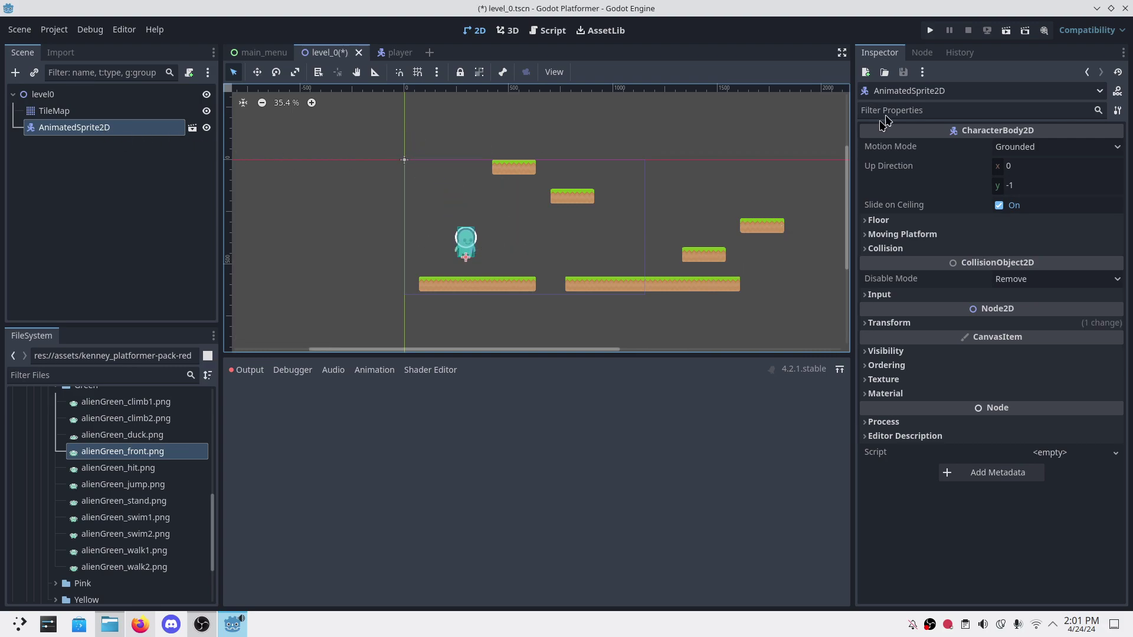
pyautogui.click(1006, 30)
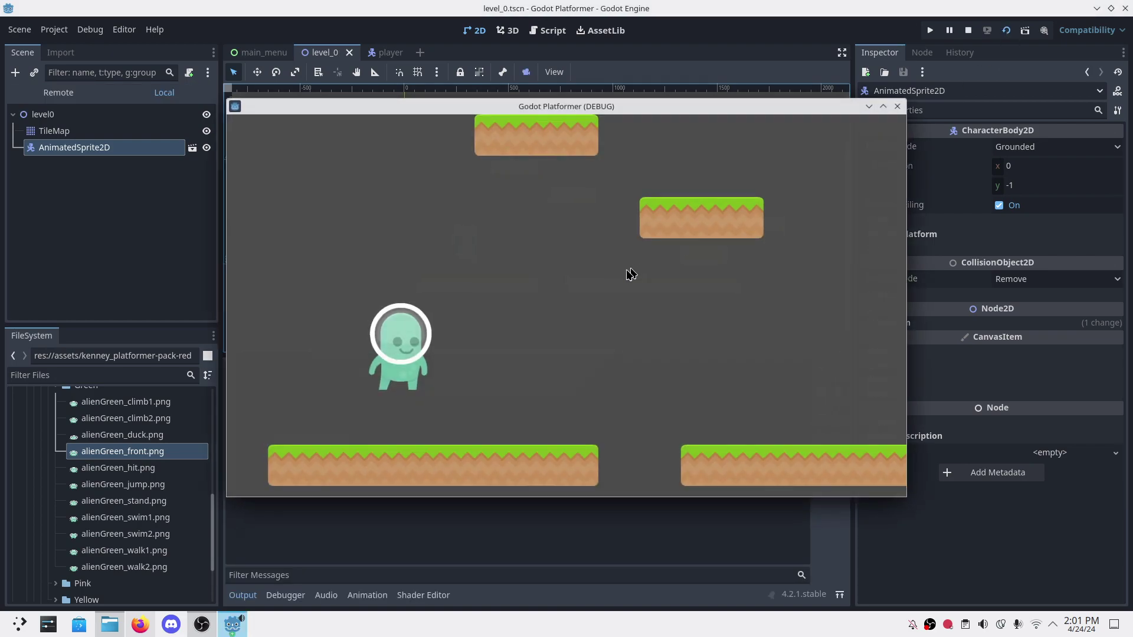
pyautogui.click(897, 107)
pyautogui.click(144, 207)
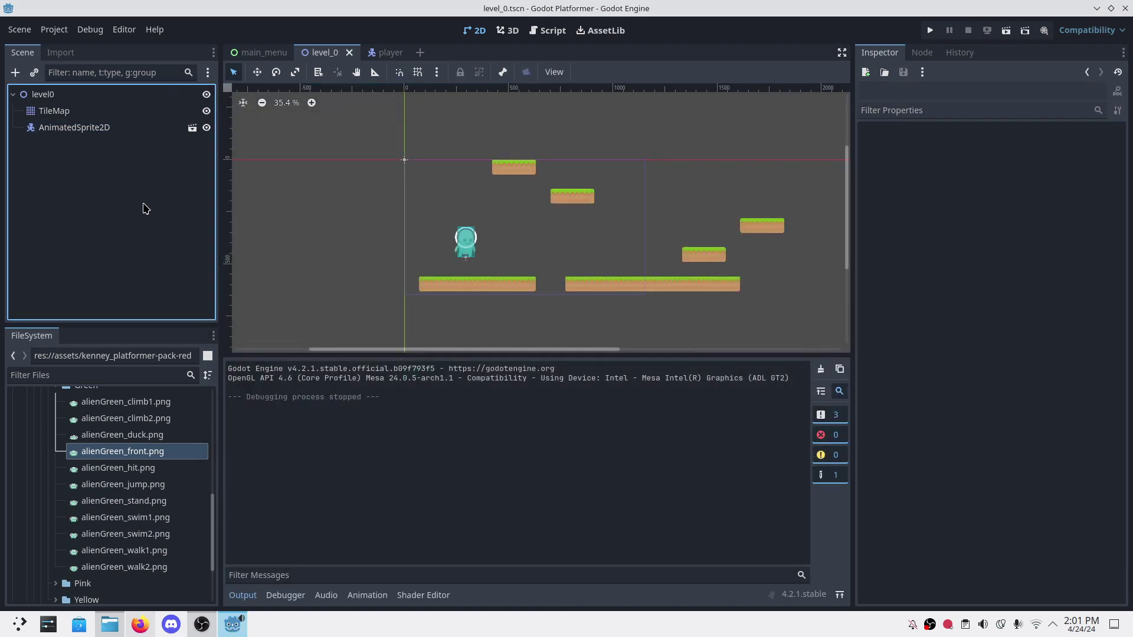
pyautogui.click(384, 52)
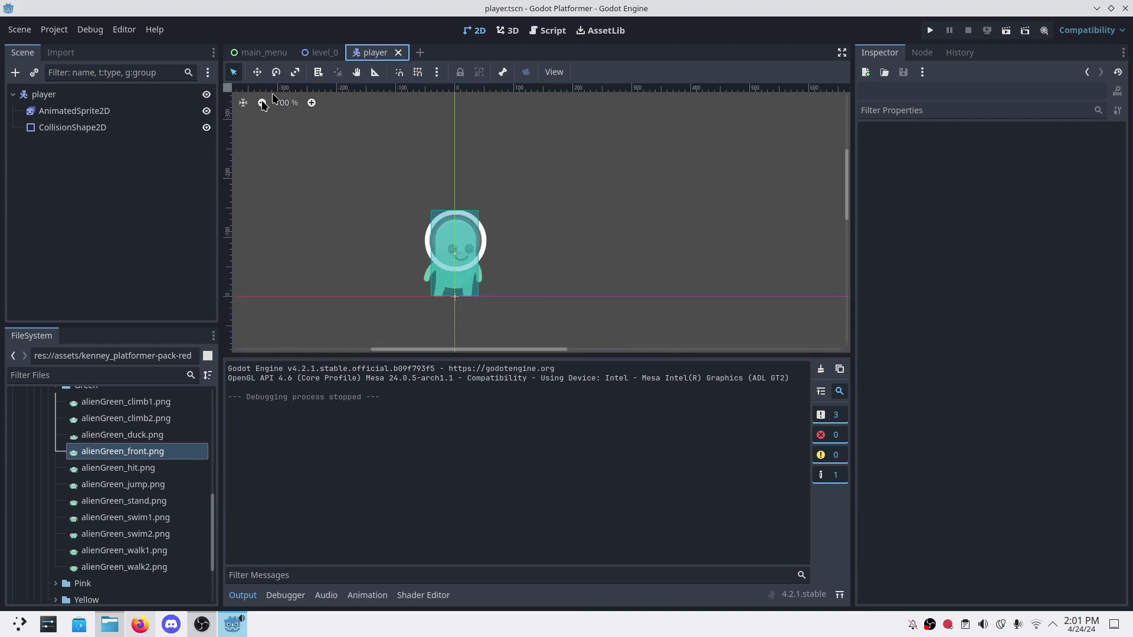
# Step: Attach a new player.gd basic movement script to the player root node and enlarge the script editor
pyautogui.click(78, 96)
pyautogui.click(189, 72)
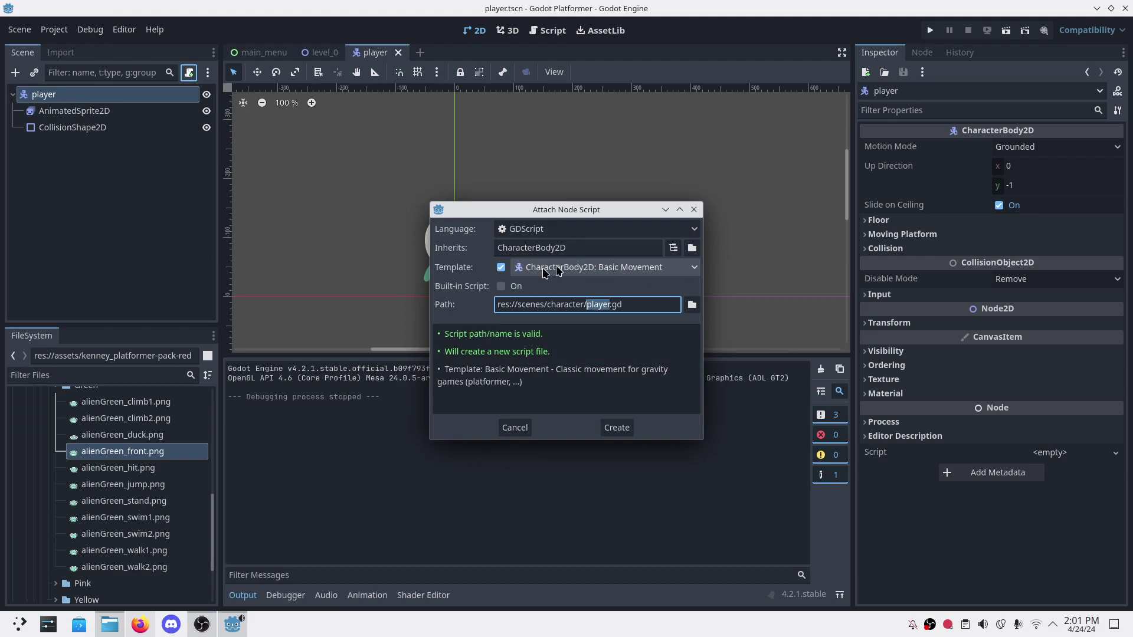
pyautogui.click(616, 427)
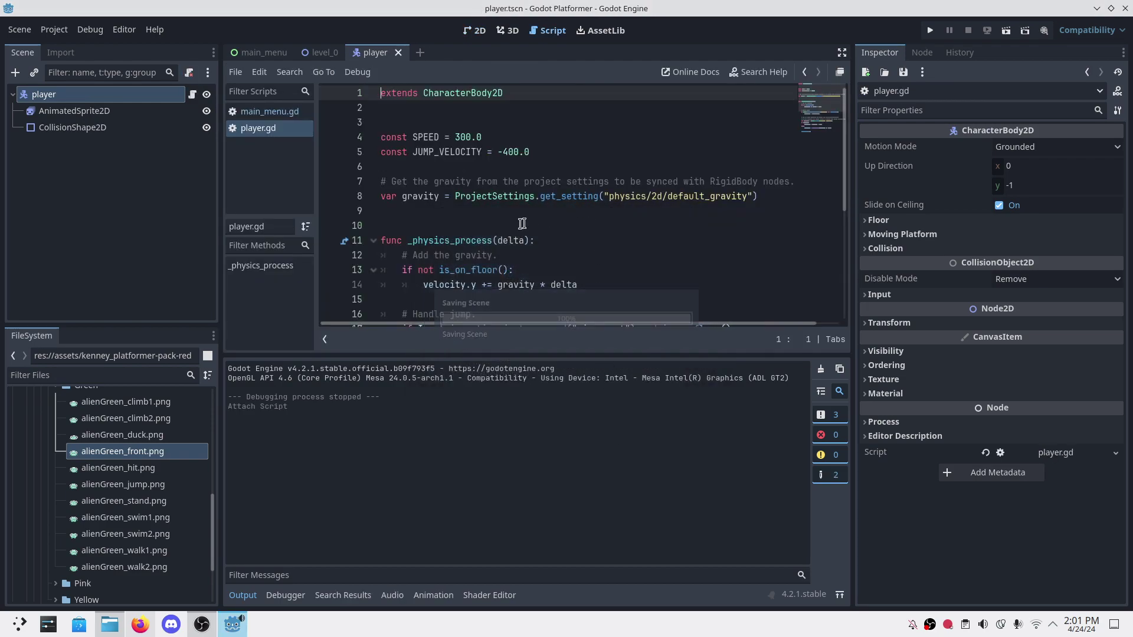
pyautogui.scroll(-1, 757, 297)
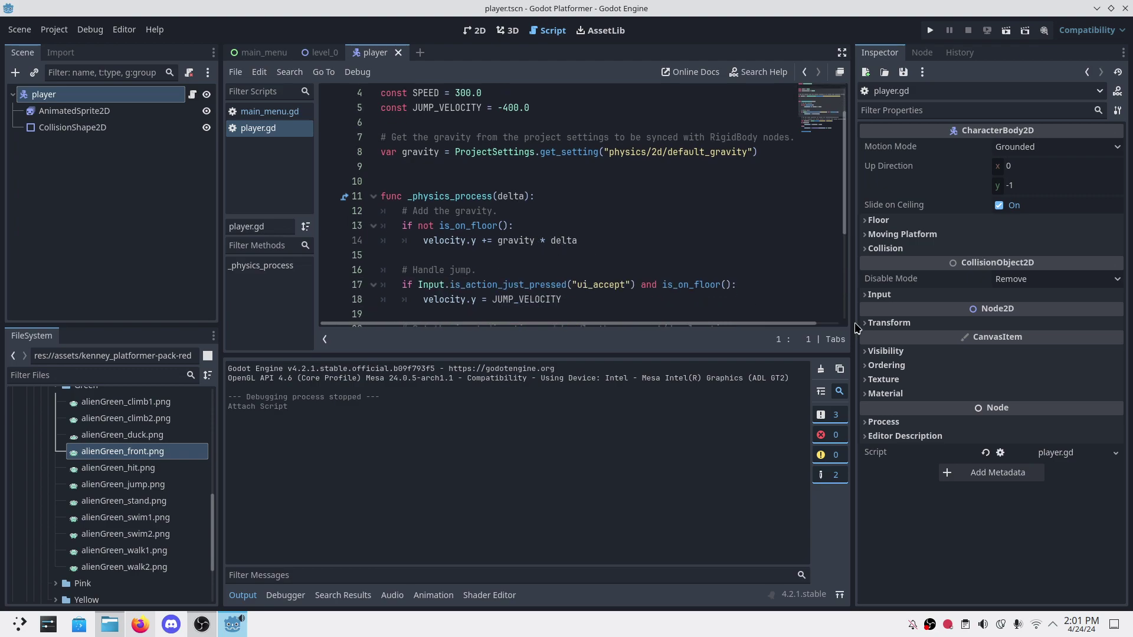
pyautogui.moveTo(856, 328); pyautogui.dragTo(919, 328)
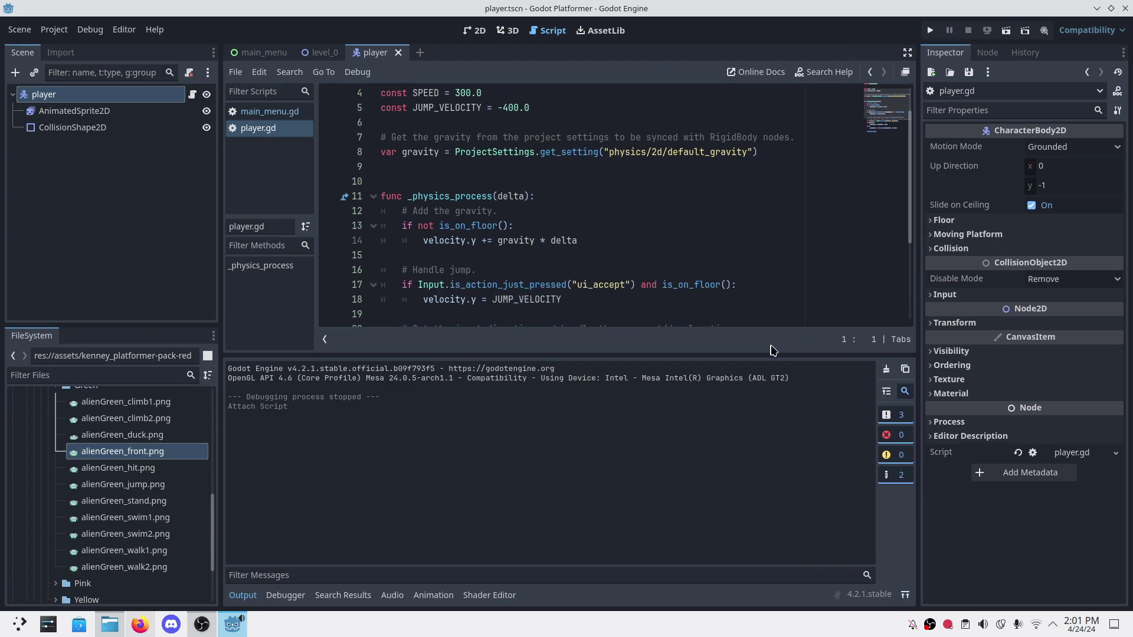
pyautogui.moveTo(777, 351); pyautogui.dragTo(784, 463)
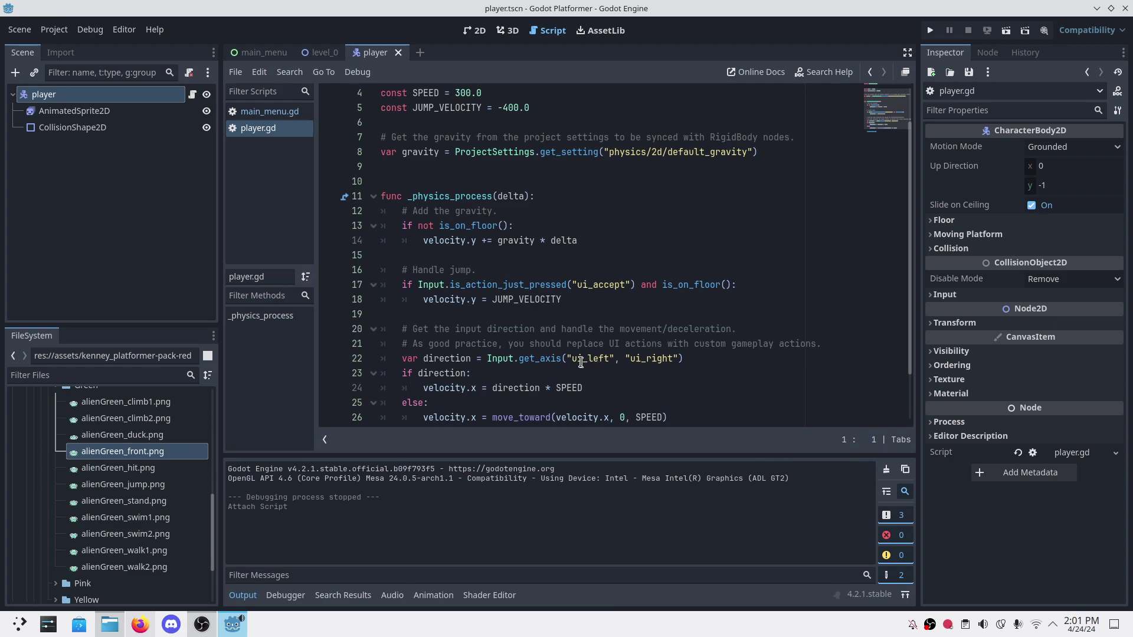
# Step: Review the script's left/right and ui_accept input actions and its horizontal movement code
pyautogui.moveTo(572, 358); pyautogui.dragTo(688, 356)
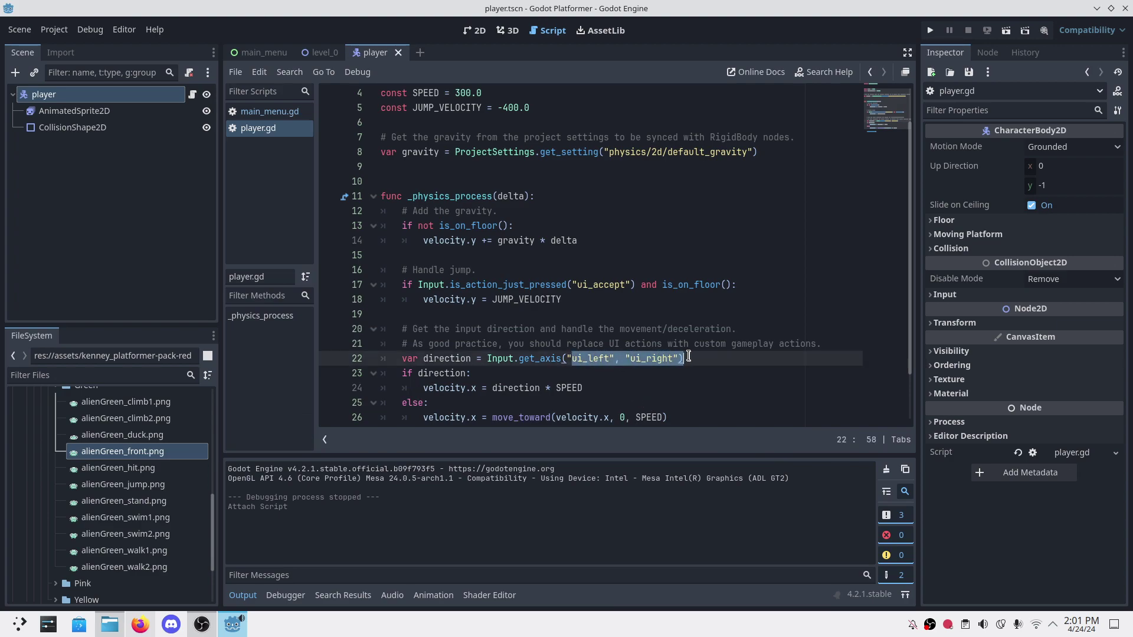
pyautogui.scroll(-1, 689, 356)
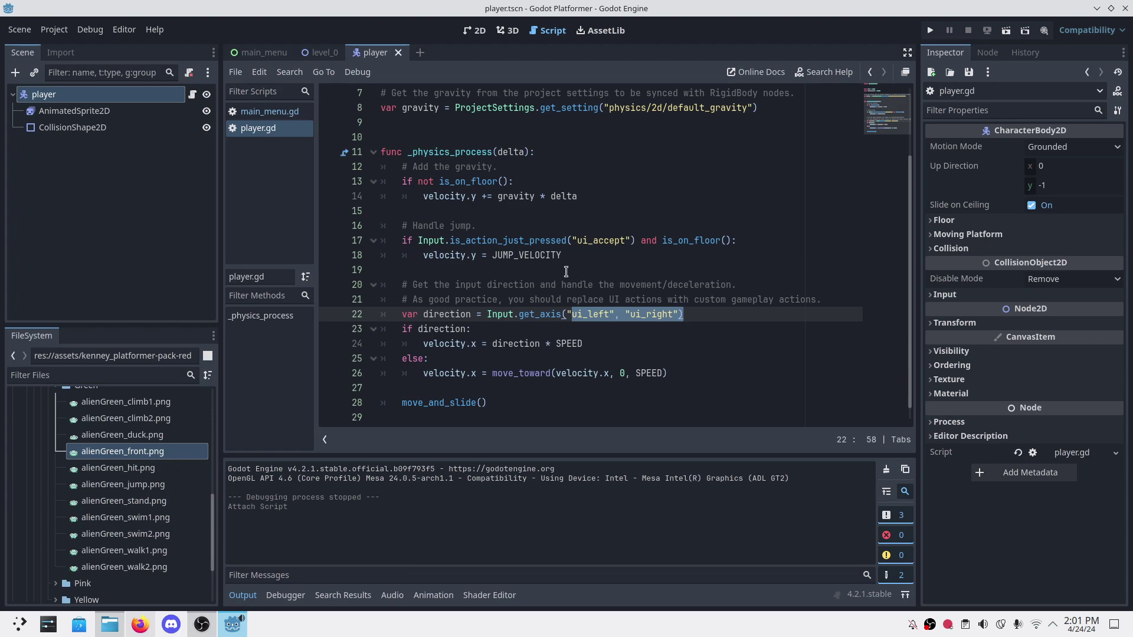
pyautogui.moveTo(577, 244); pyautogui.dragTo(637, 242)
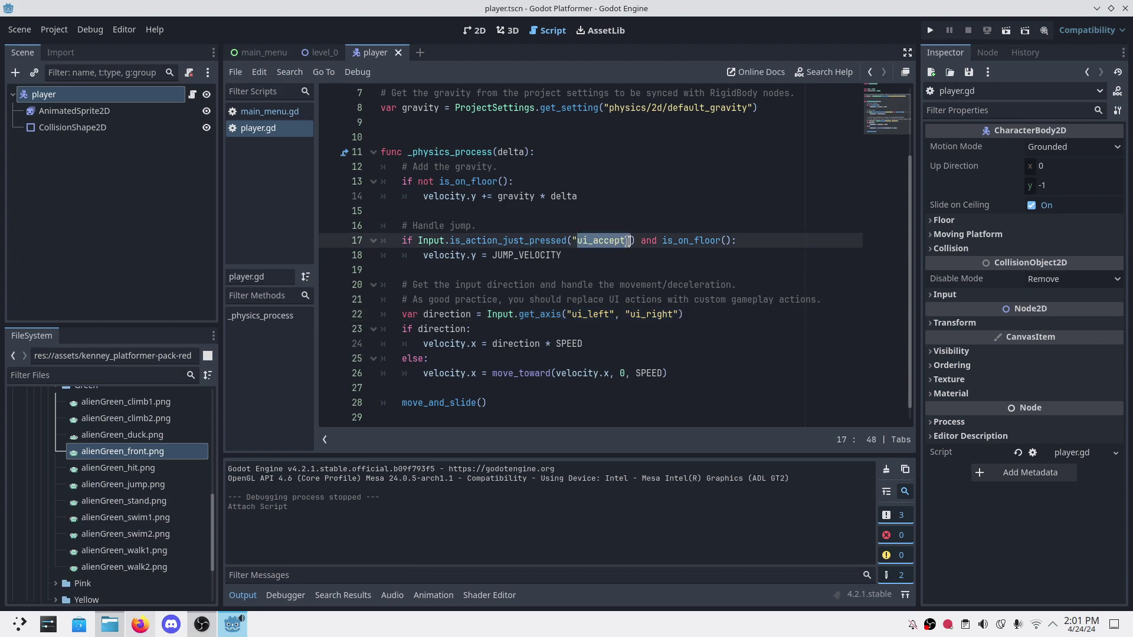
pyautogui.scroll(1, 583, 291)
pyautogui.scroll(-1, 581, 294)
pyautogui.moveTo(403, 317); pyautogui.dragTo(680, 367)
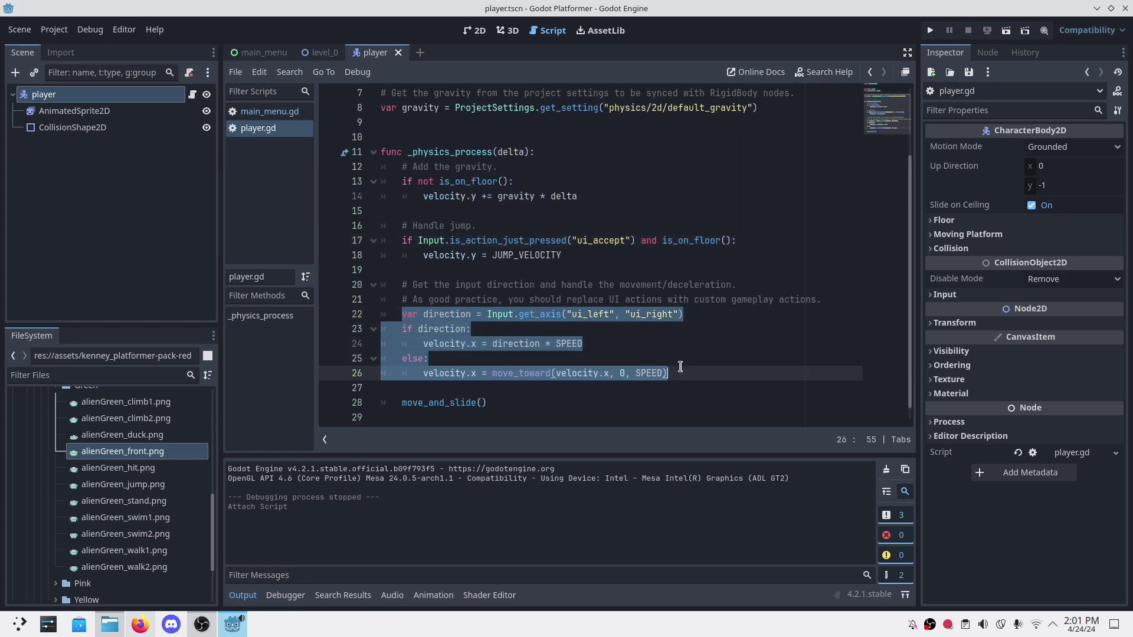
pyautogui.scroll(2, 679, 360)
pyautogui.scroll(-2, 661, 318)
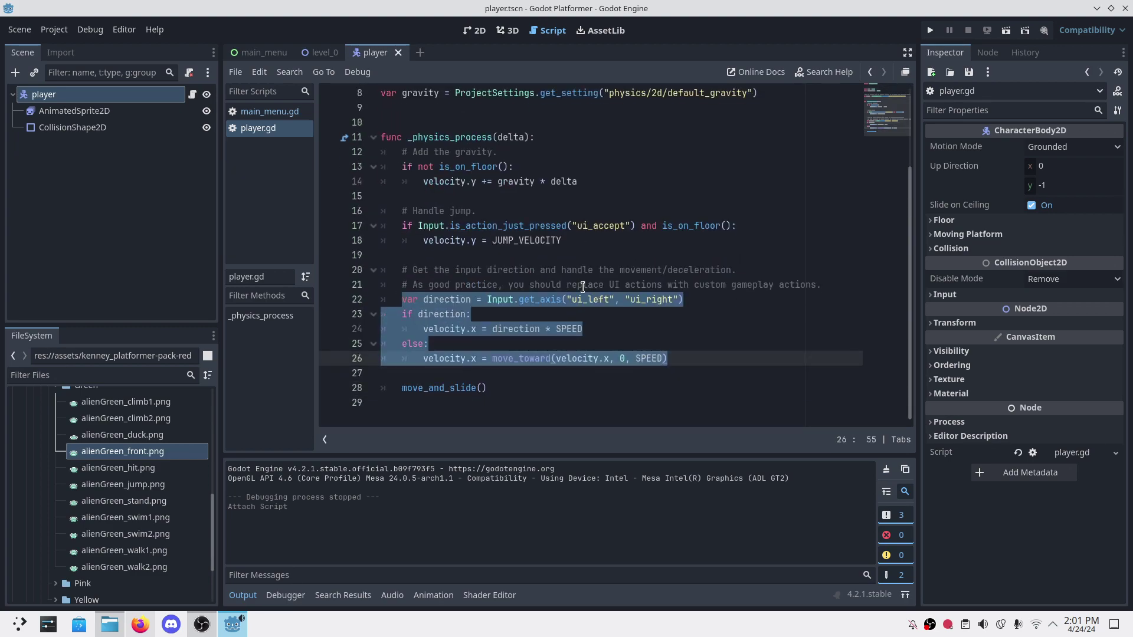
pyautogui.scroll(1, 649, 295)
pyautogui.scroll(1, 640, 278)
pyautogui.click(637, 271)
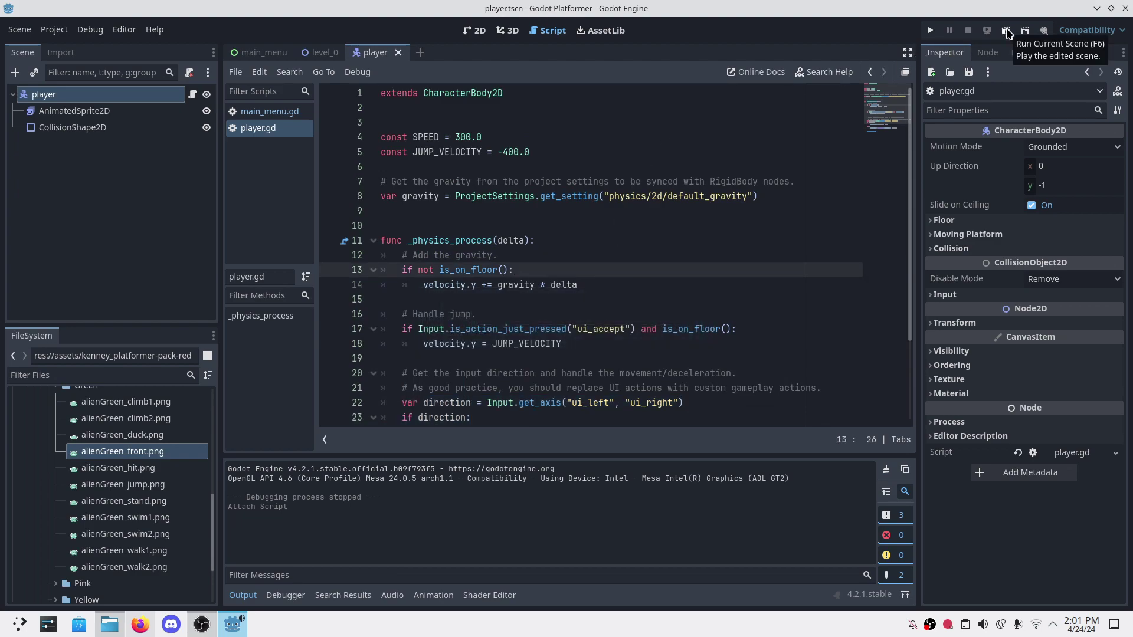
# Step: Review the gravity variable and the velocity.y += gravity * delta code in player.gd
pyautogui.click(322, 52)
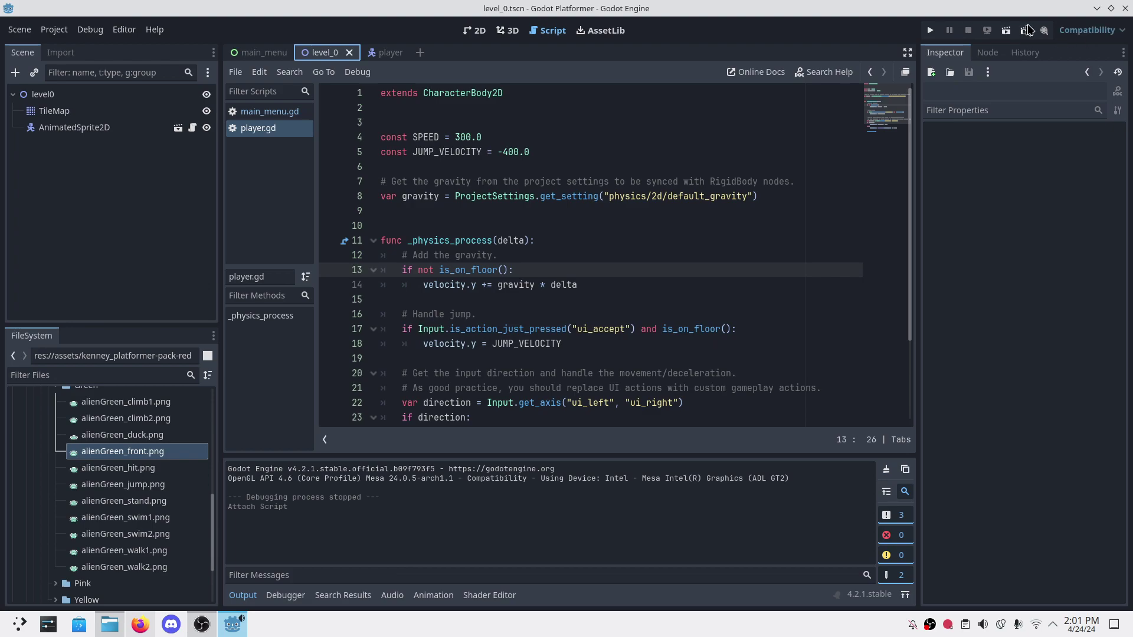
pyautogui.click(383, 52)
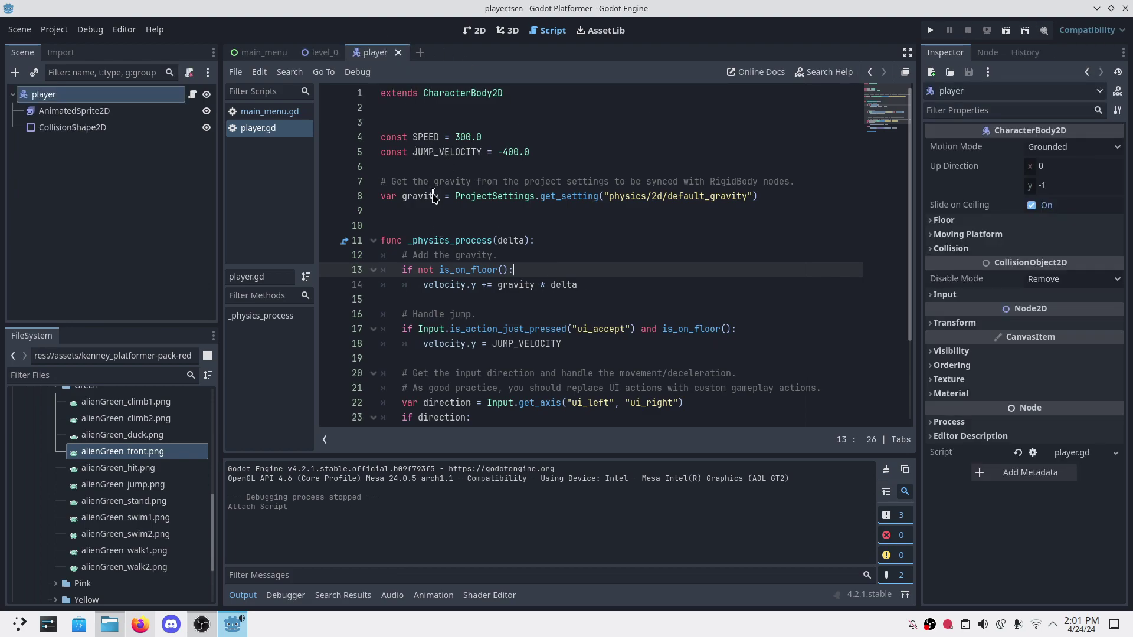
pyautogui.moveTo(407, 202); pyautogui.dragTo(606, 206)
pyautogui.moveTo(609, 289); pyautogui.dragTo(415, 270)
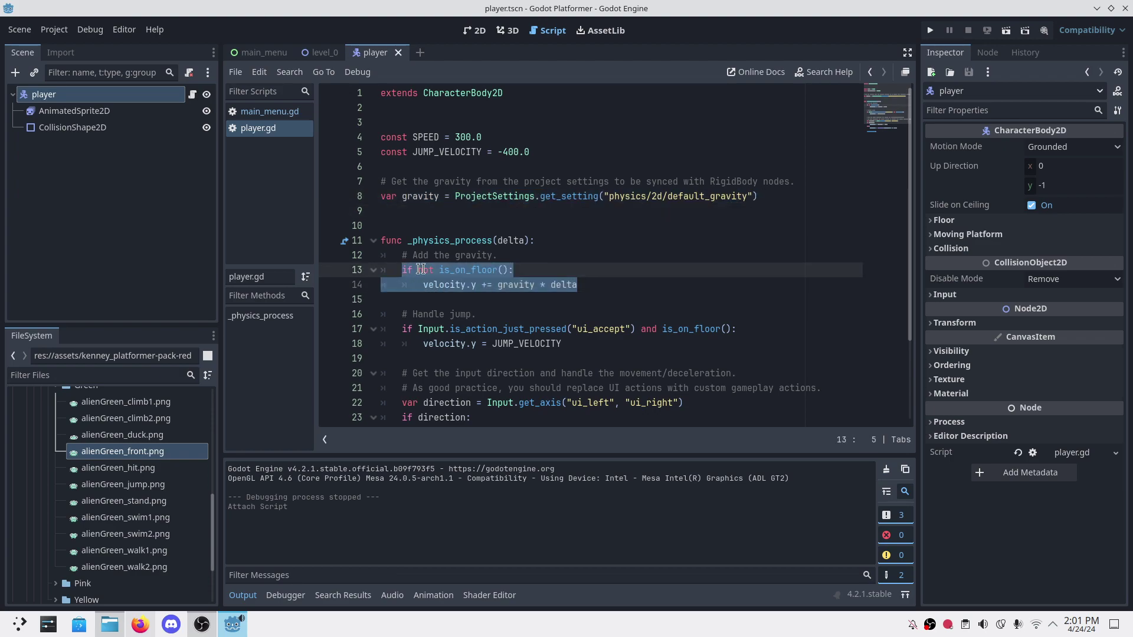
pyautogui.moveTo(590, 286); pyautogui.dragTo(422, 285)
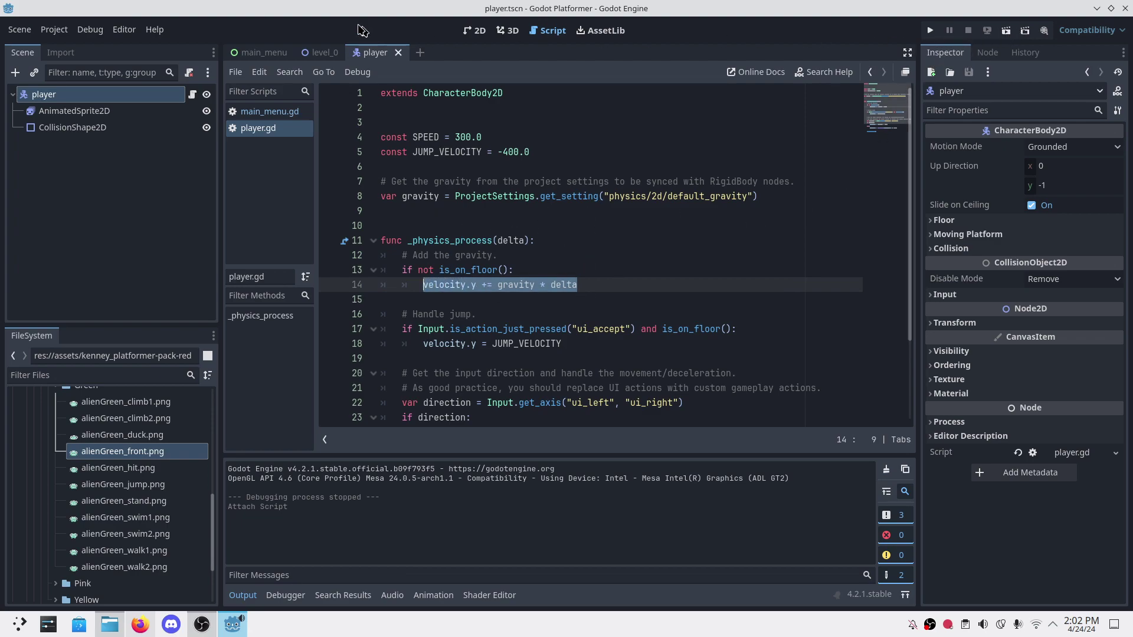
# Step: Run the level_0 scene twice to test the player, closing the game each time
pyautogui.click(323, 52)
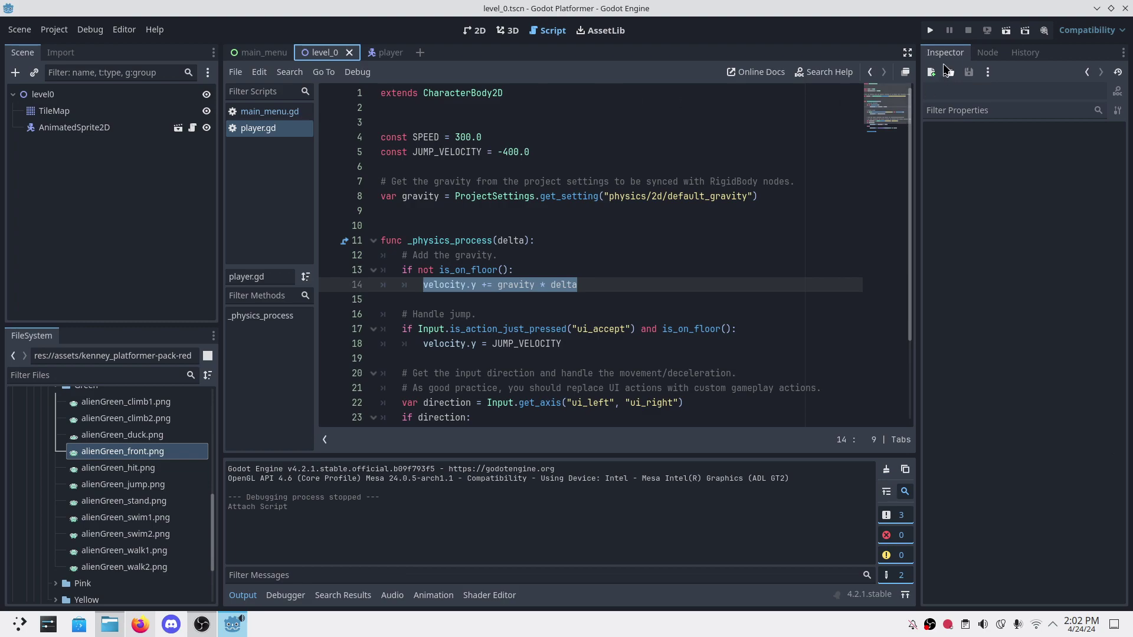
pyautogui.click(1006, 31)
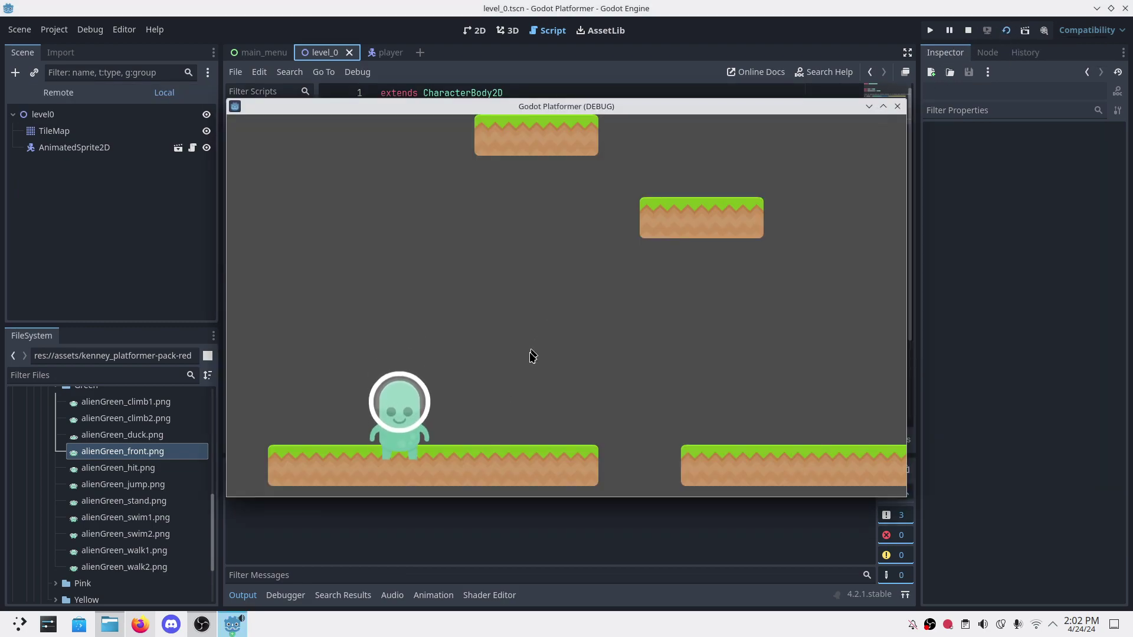
pyautogui.click(897, 106)
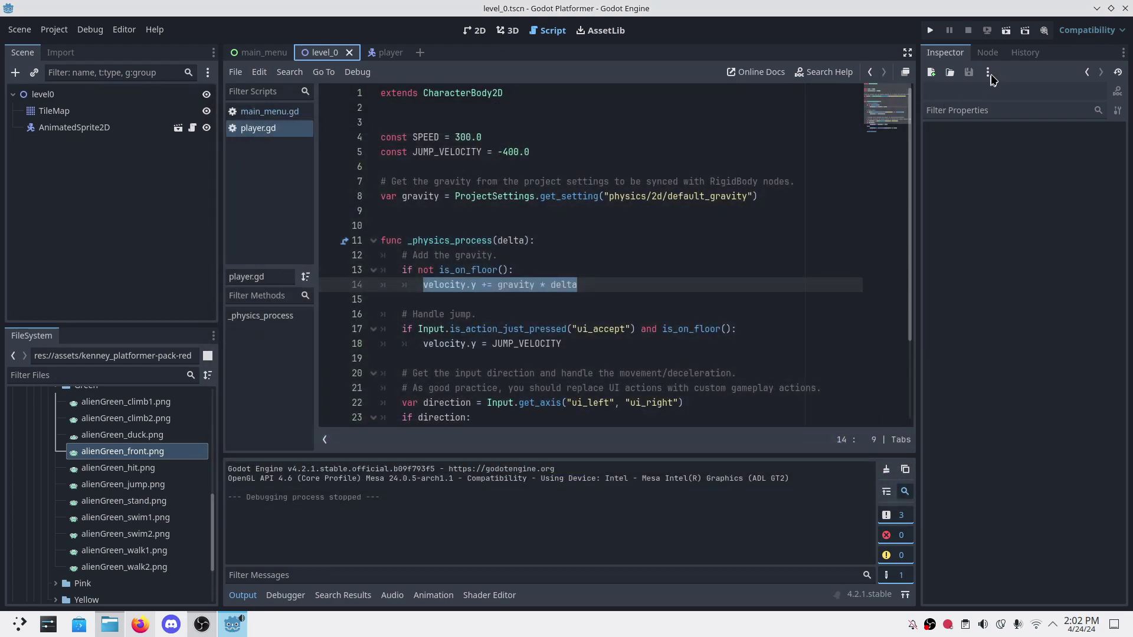
pyautogui.click(1006, 31)
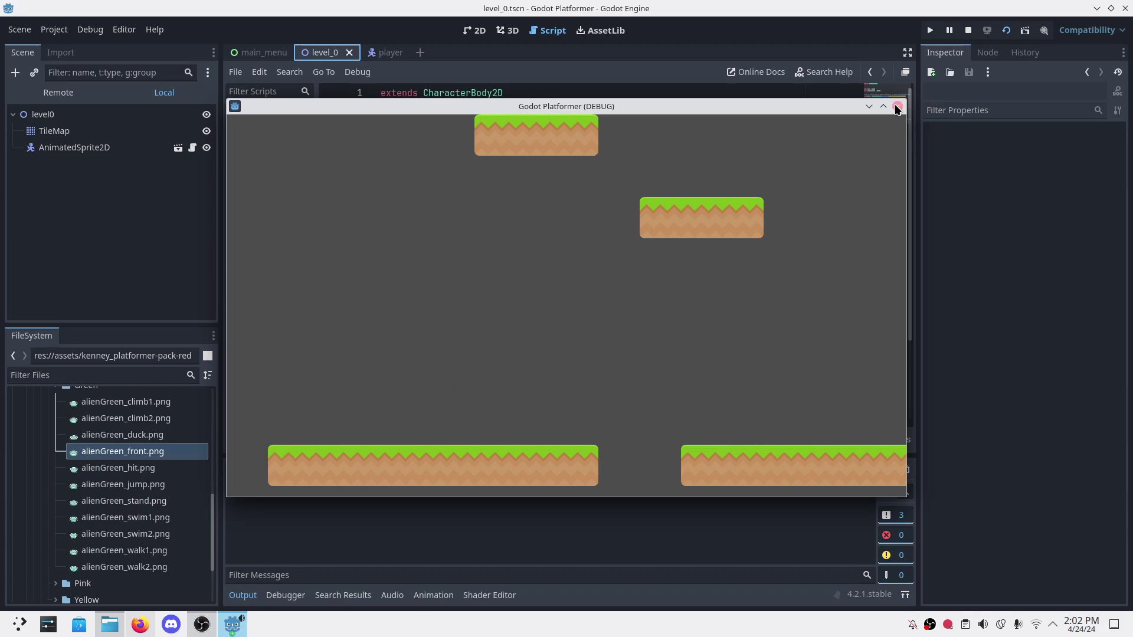
pyautogui.click(896, 107)
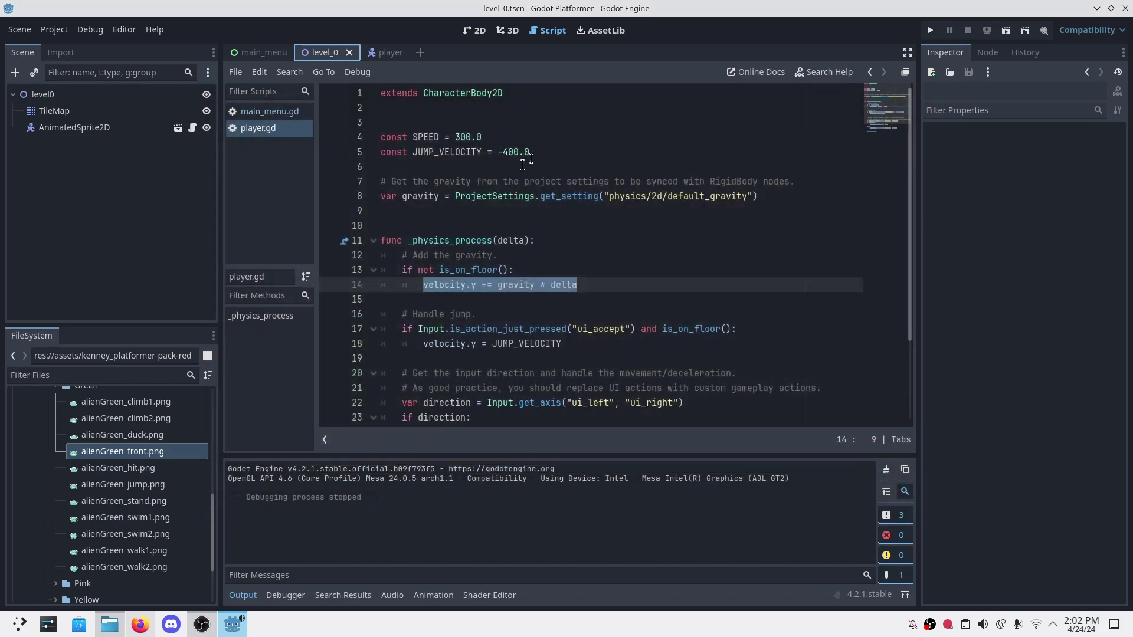
# Step: Save the player scene and return to the level_0 scene
pyautogui.click(391, 53)
pyautogui.click(485, 230)
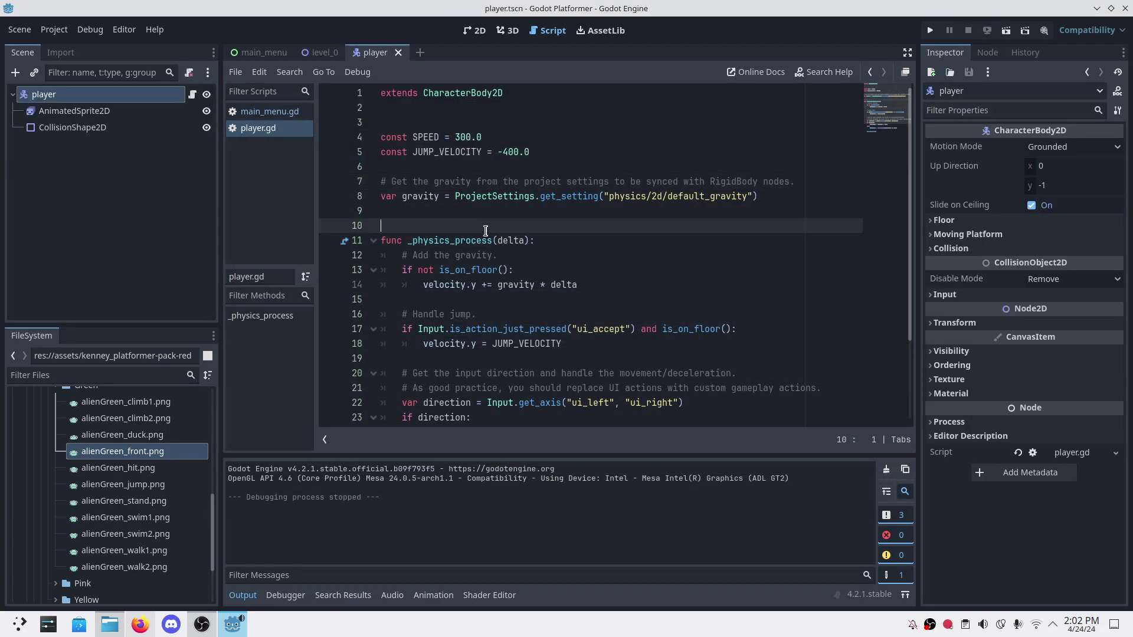
pyautogui.hotkey('ctrl', 's')
pyautogui.click(321, 52)
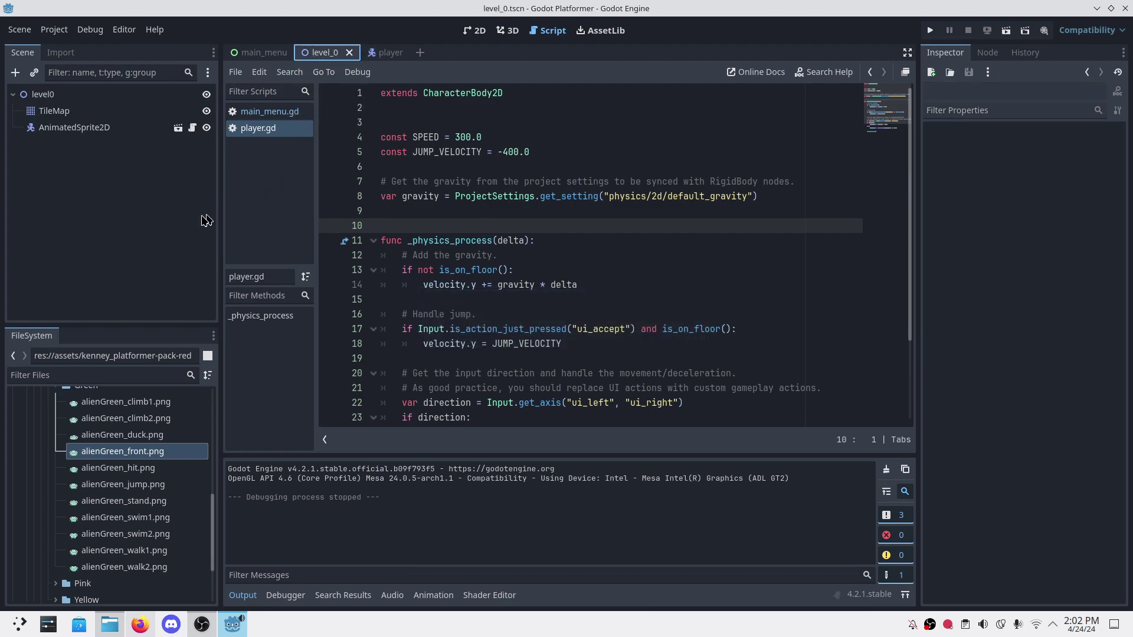
# Step: Add a physics layer to the TileMap's tile set and bring up the 2D Physics layer names settings
pyautogui.click(475, 31)
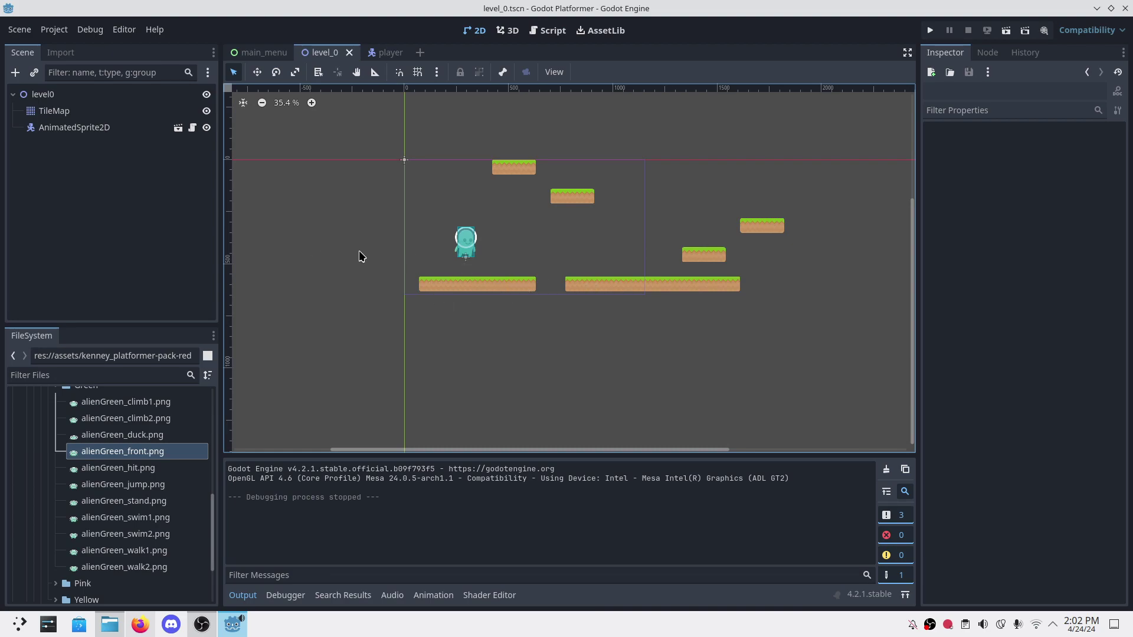
pyautogui.click(53, 114)
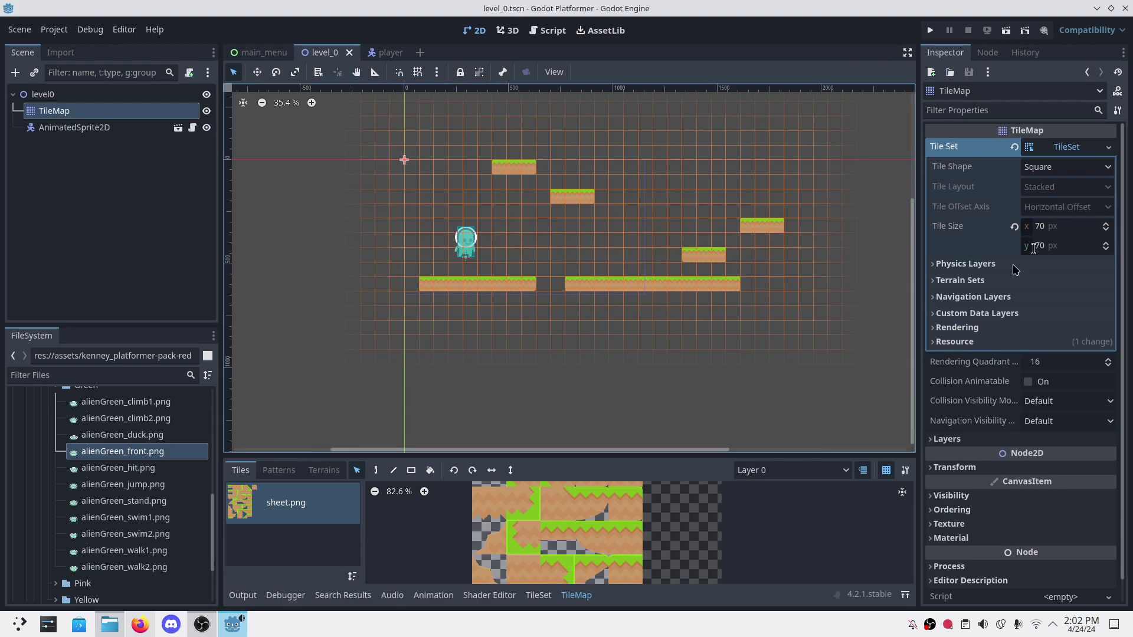
pyautogui.click(937, 264)
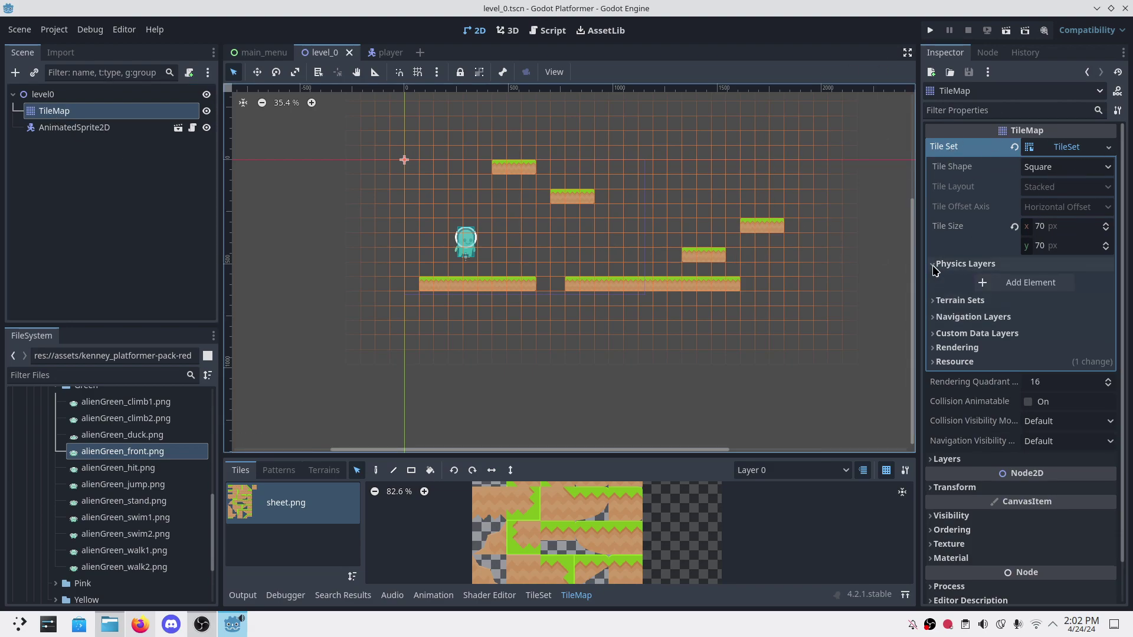
pyautogui.click(1005, 284)
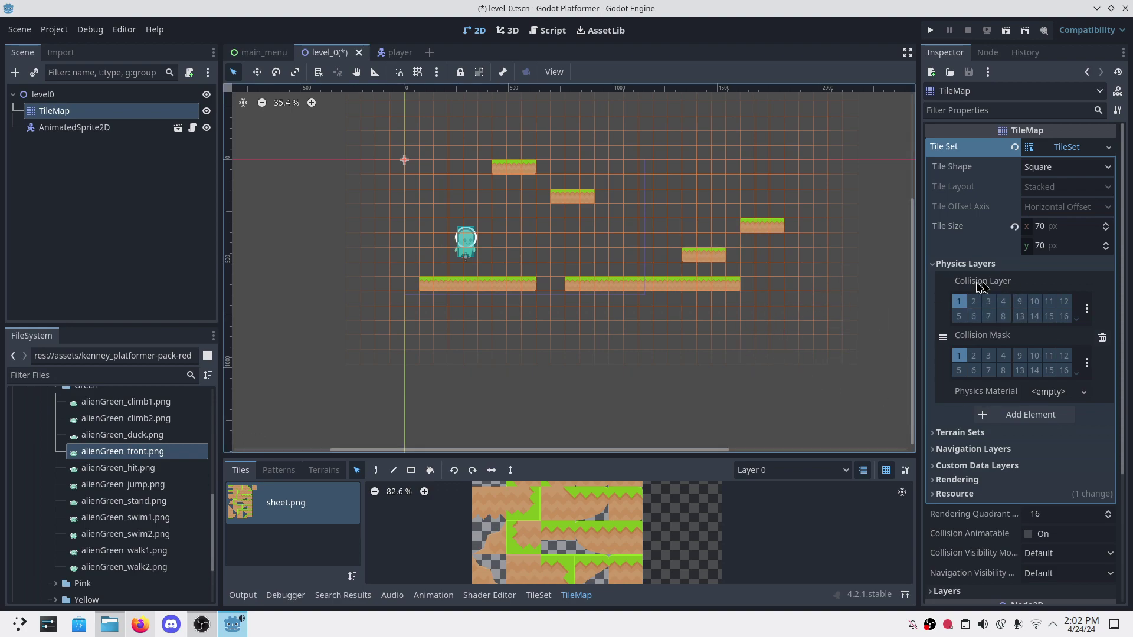
pyautogui.click(1086, 309)
pyautogui.click(1021, 328)
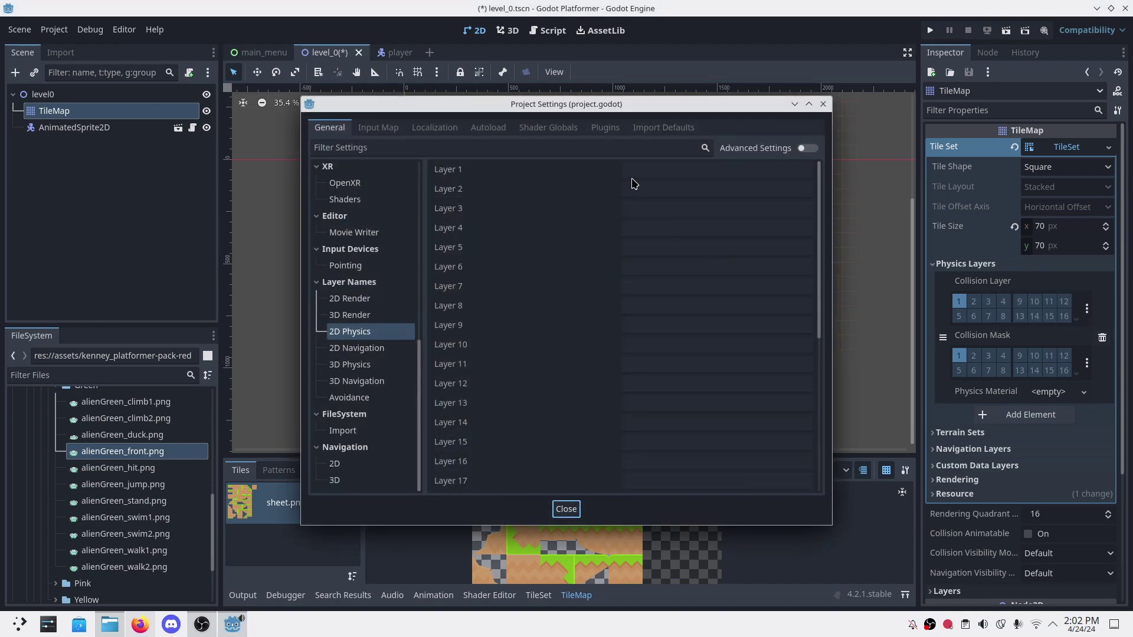
# Step: Name 2D Physics layers 1, 2 and 3 'Environment', 'Player' and 'Items', then close Project Settings
pyautogui.click(653, 172)
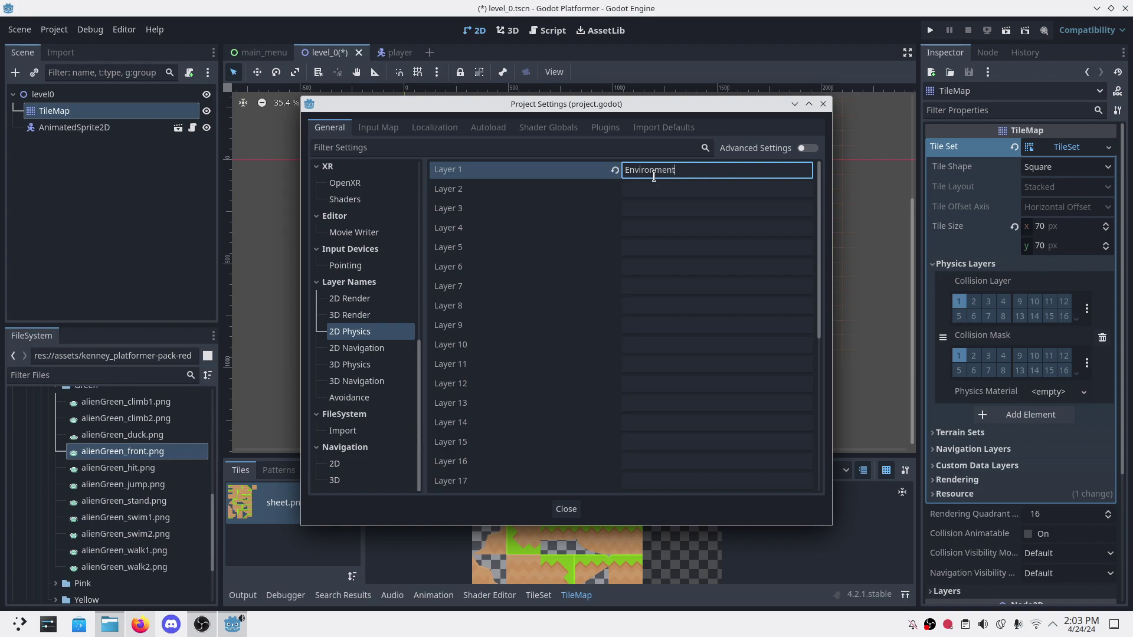
pyautogui.click(645, 190)
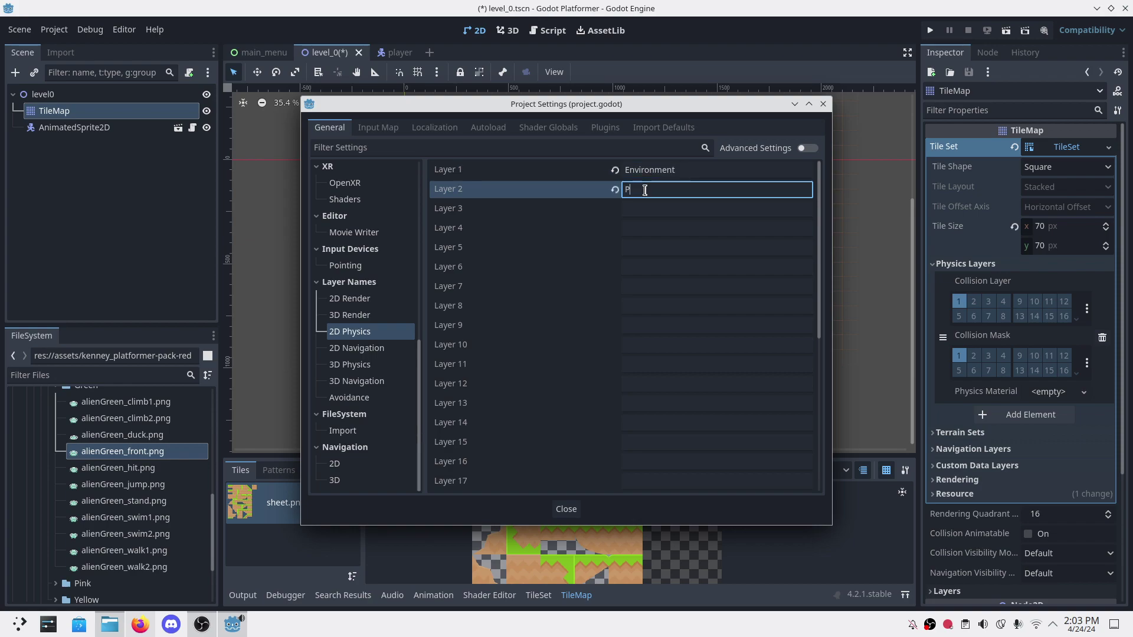
pyautogui.click(654, 210)
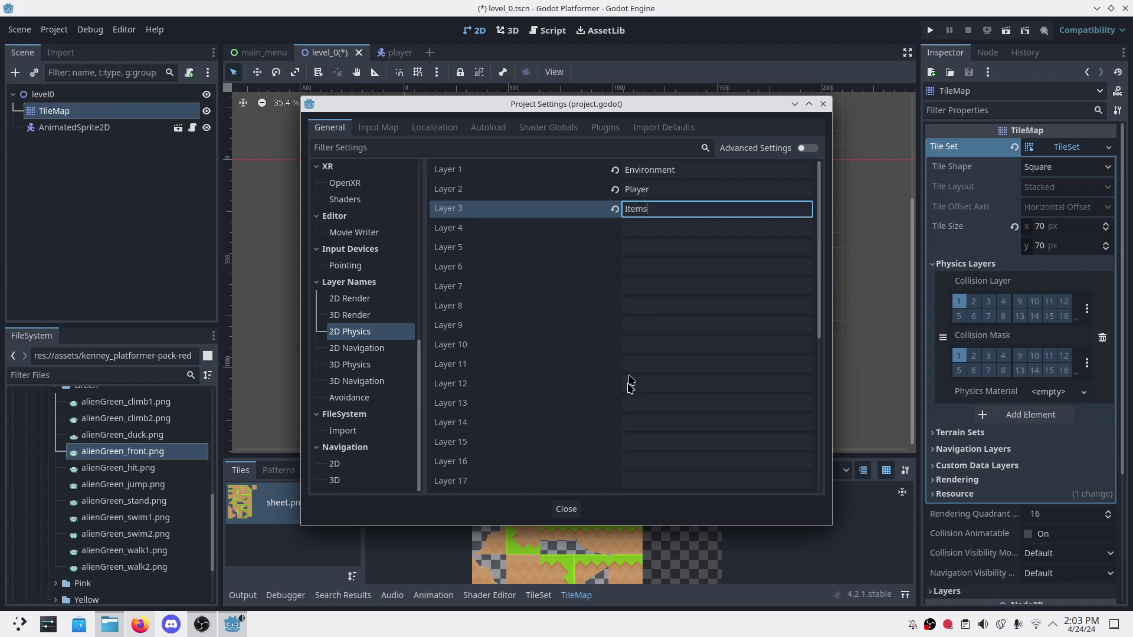
pyautogui.click(570, 509)
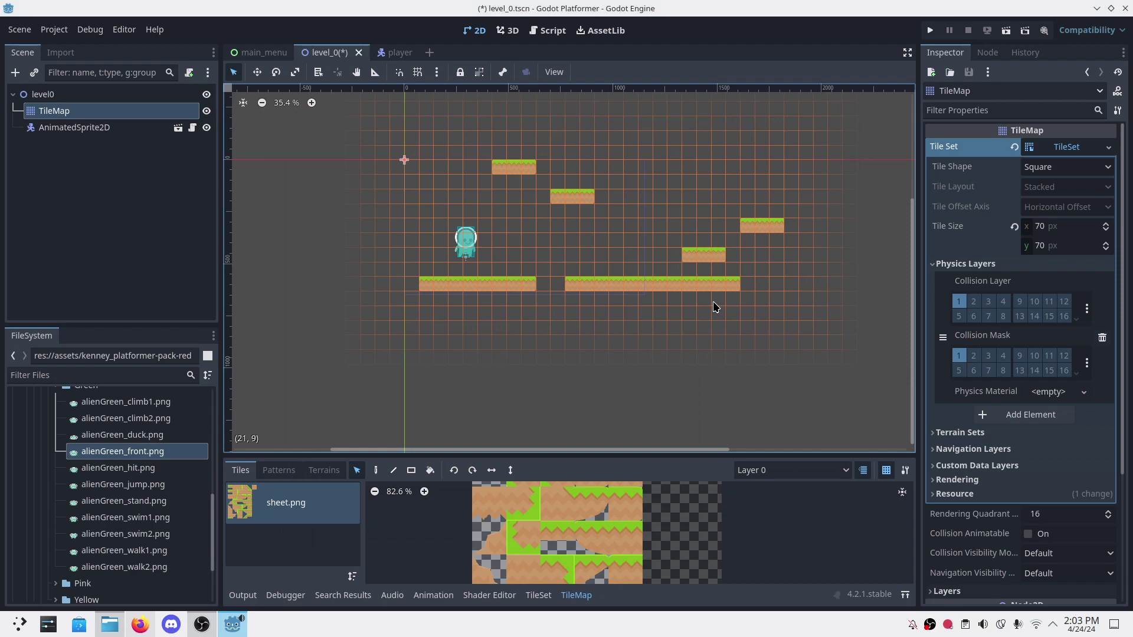
# Step: Change the tile physics layer's collision mask from 1 to 2 (Player), save, and enlarge the tile panel
pyautogui.hotkey('ctrl', 's')
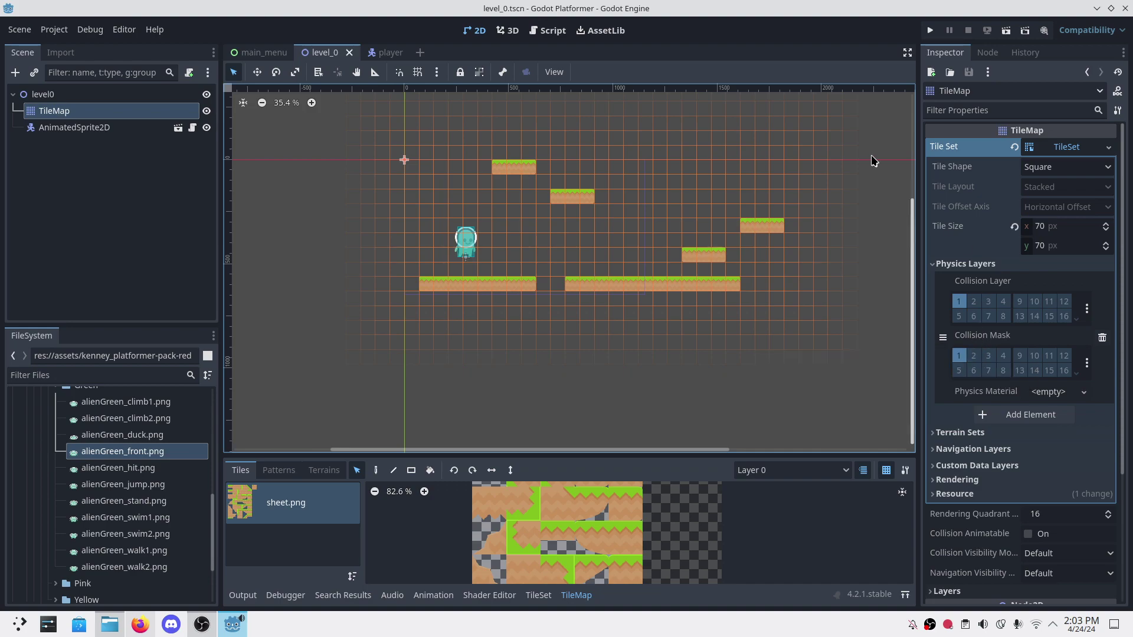
pyautogui.click(973, 357)
pyautogui.click(959, 356)
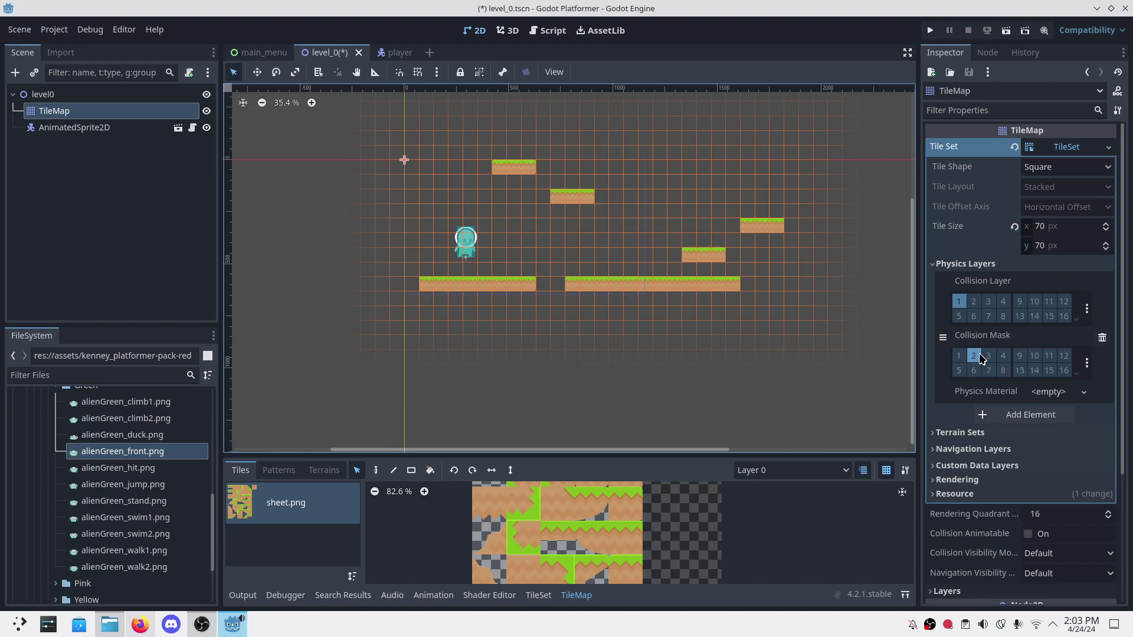
pyautogui.hotkey('ctrl', 's')
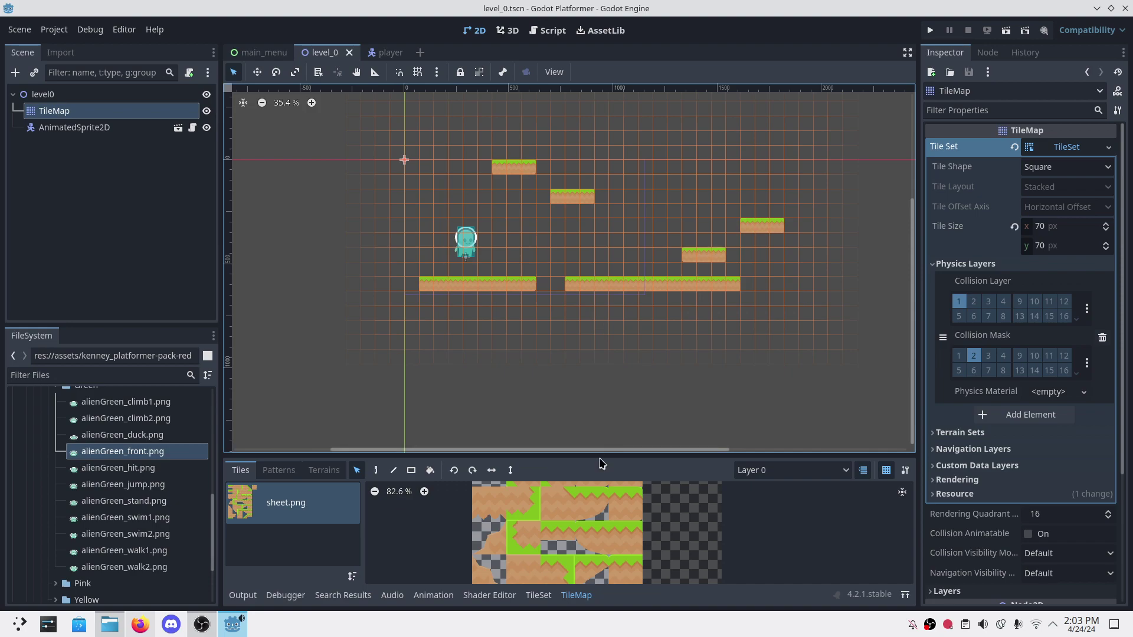
pyautogui.moveTo(593, 455); pyautogui.dragTo(566, 277)
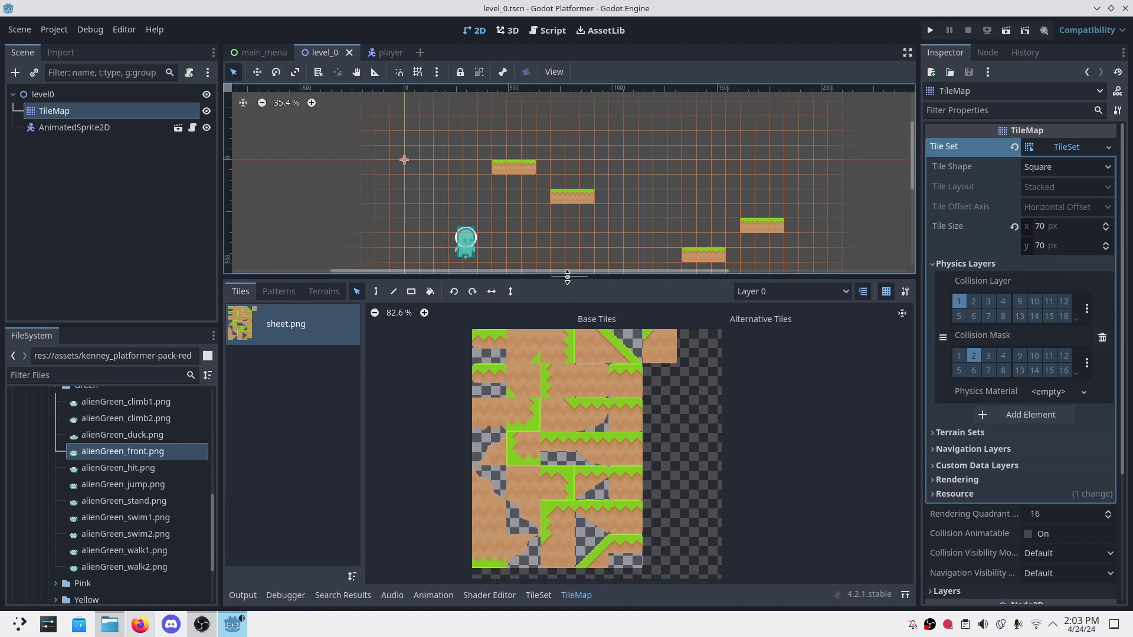
# Step: In the TileSet editor, set up painting of Physics Layer 0 collision onto tiles
pyautogui.click(546, 596)
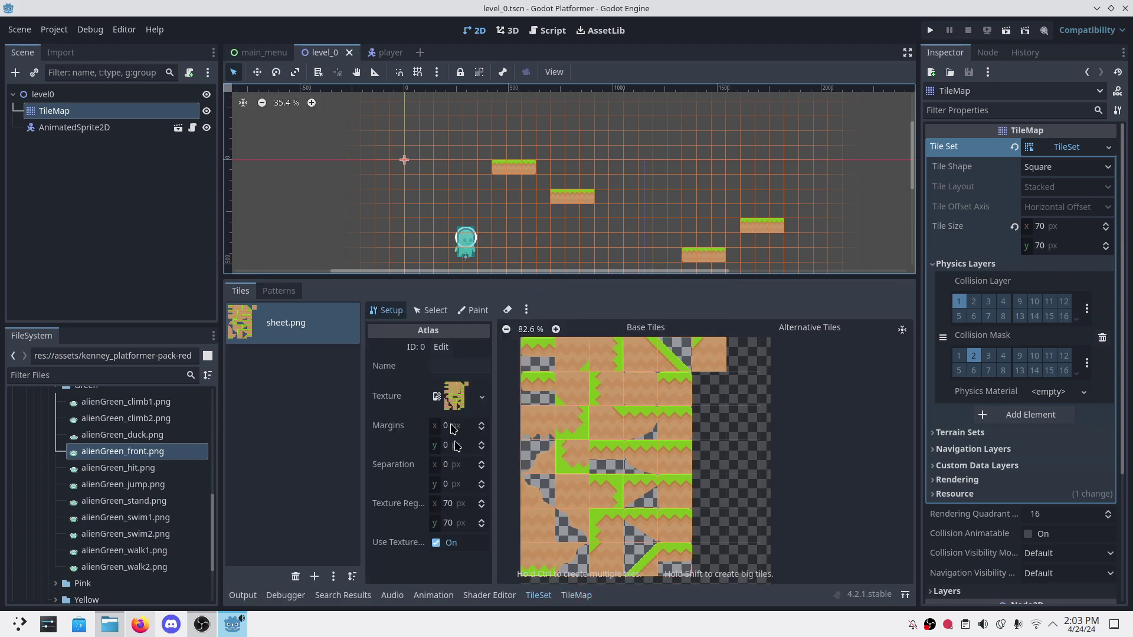
pyautogui.click(432, 311)
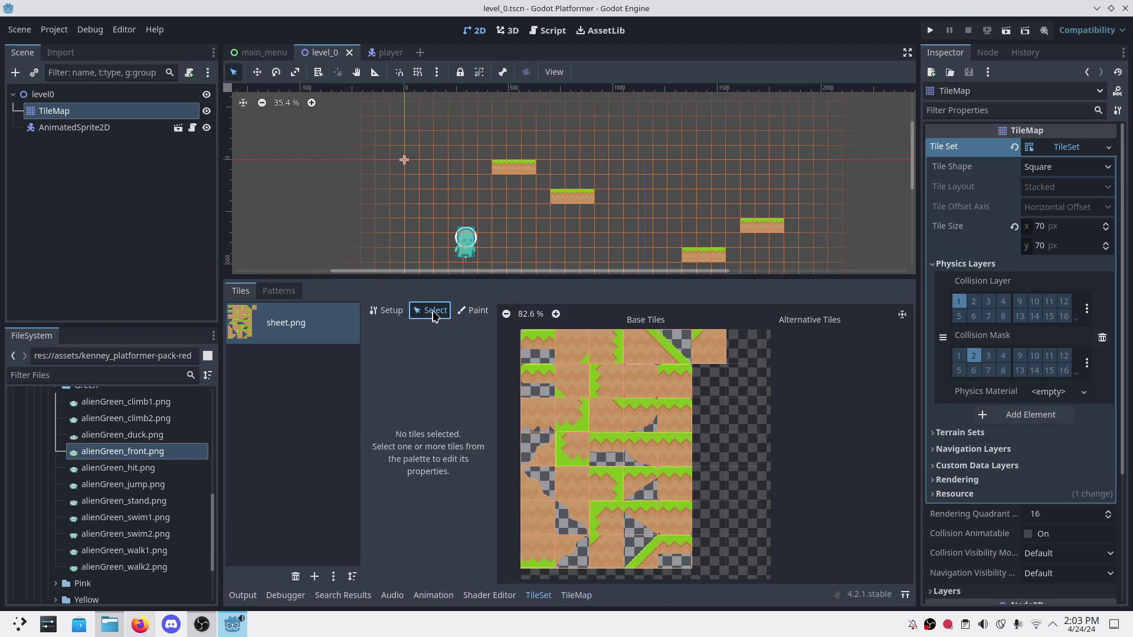
pyautogui.click(469, 311)
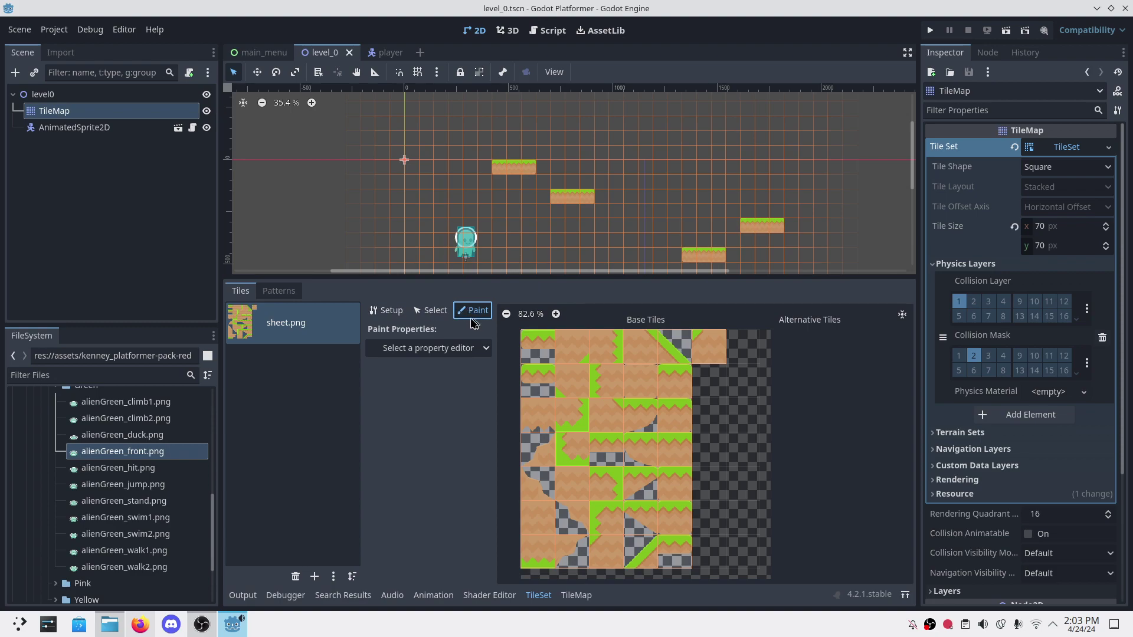
pyautogui.click(433, 352)
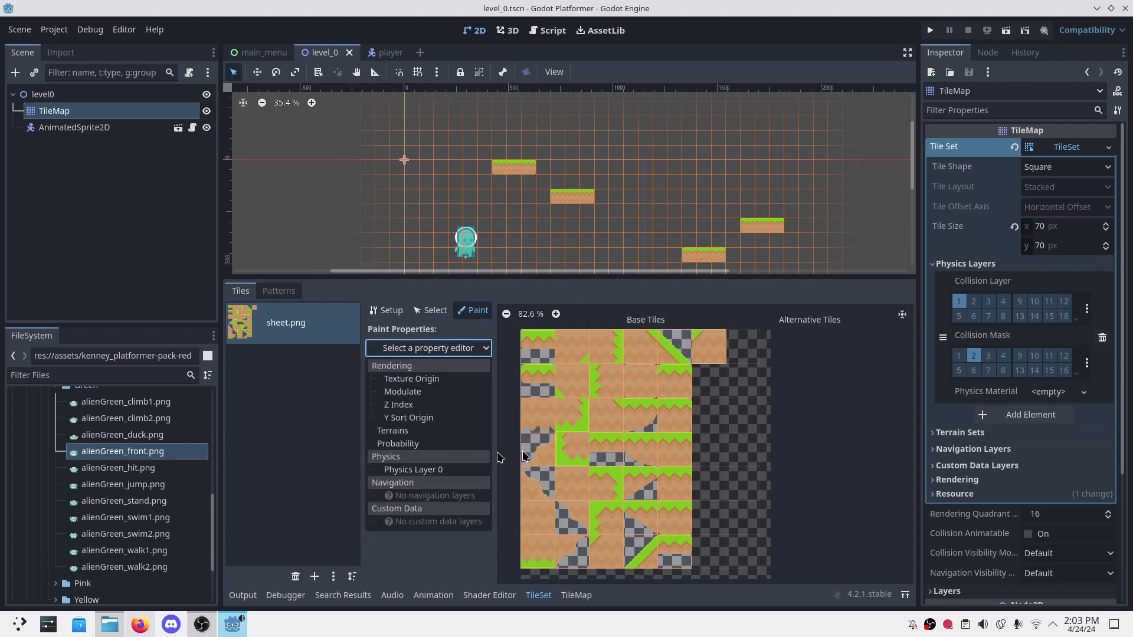
pyautogui.click(431, 471)
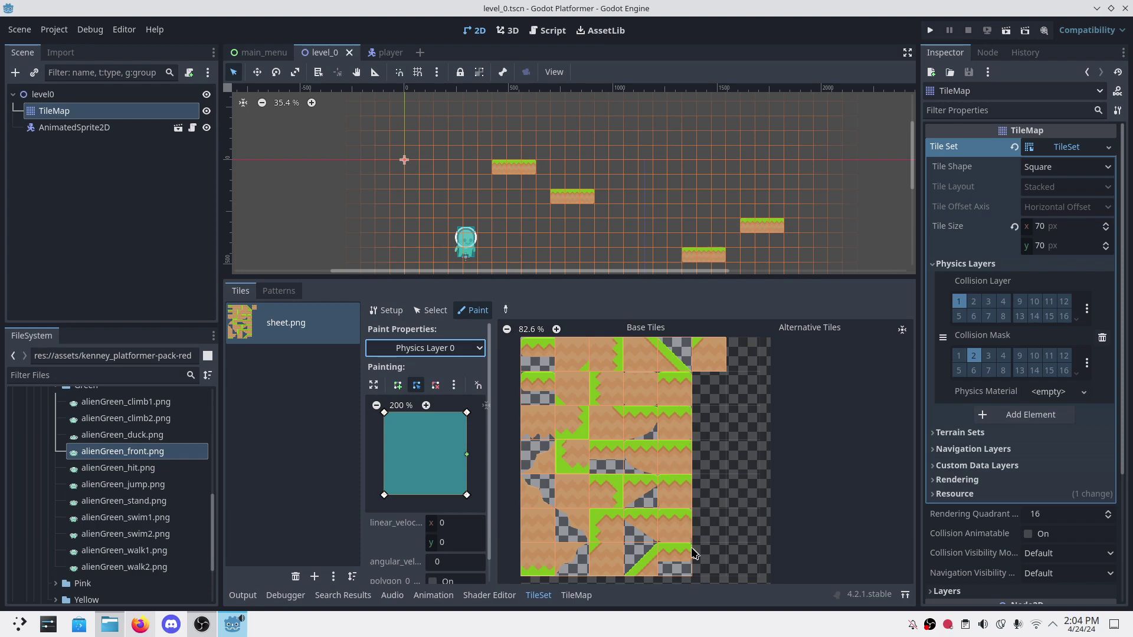
# Step: Paint full-tile collision onto three grass tiles, save level_0, and deselect the TileMap
pyautogui.click(670, 490)
pyautogui.click(686, 461)
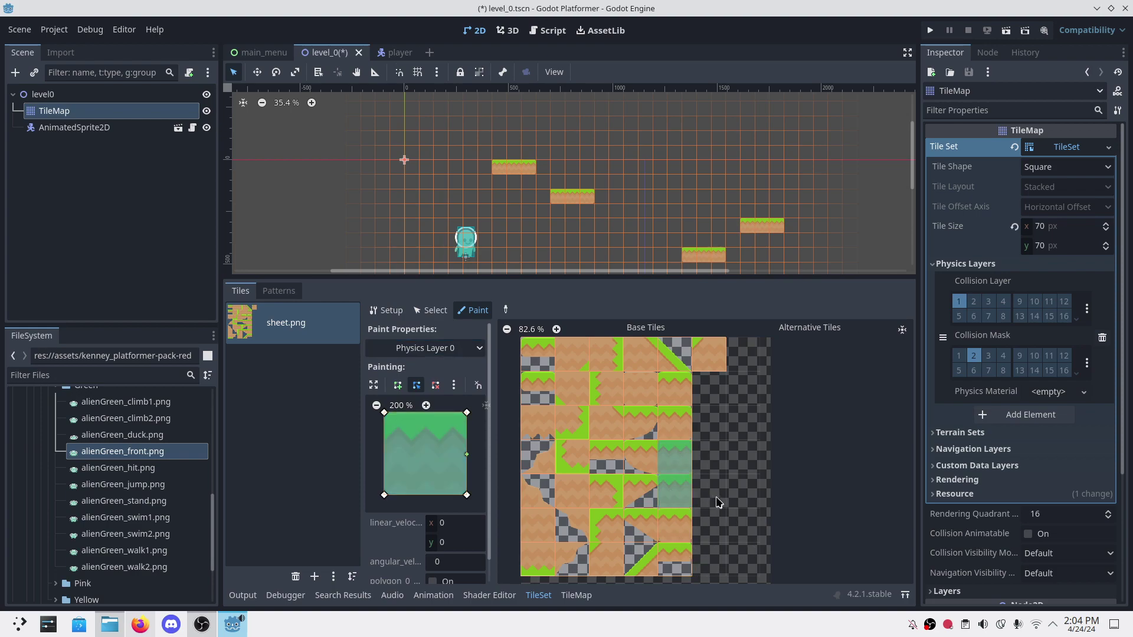
pyautogui.click(676, 430)
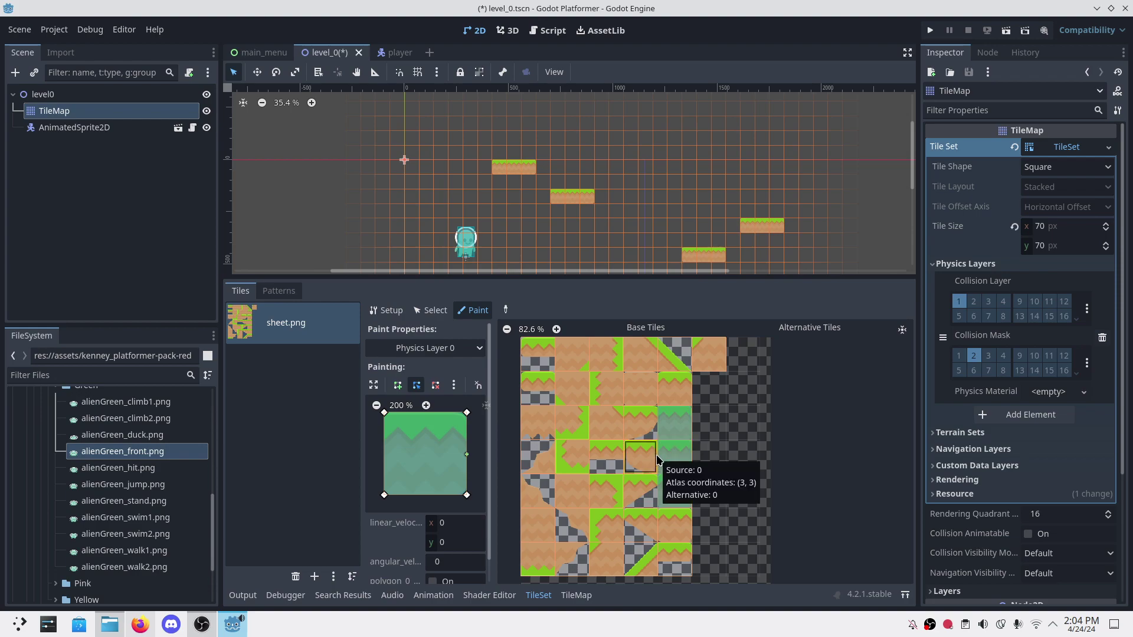
pyautogui.hotkey('ctrl', 's')
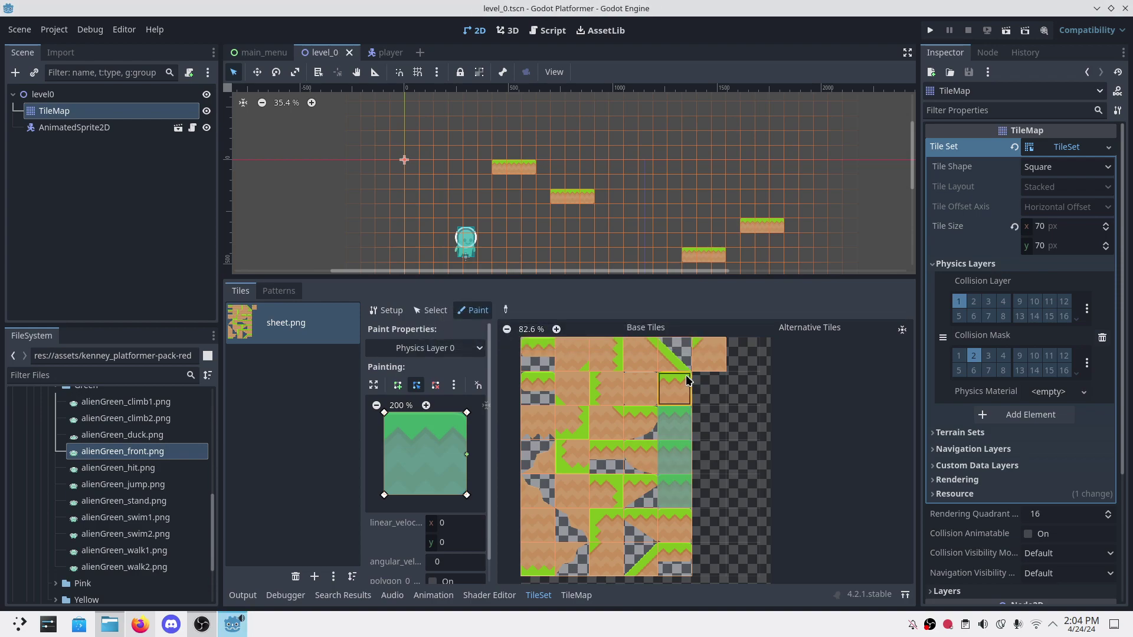
pyautogui.scroll(-2, 697, 431)
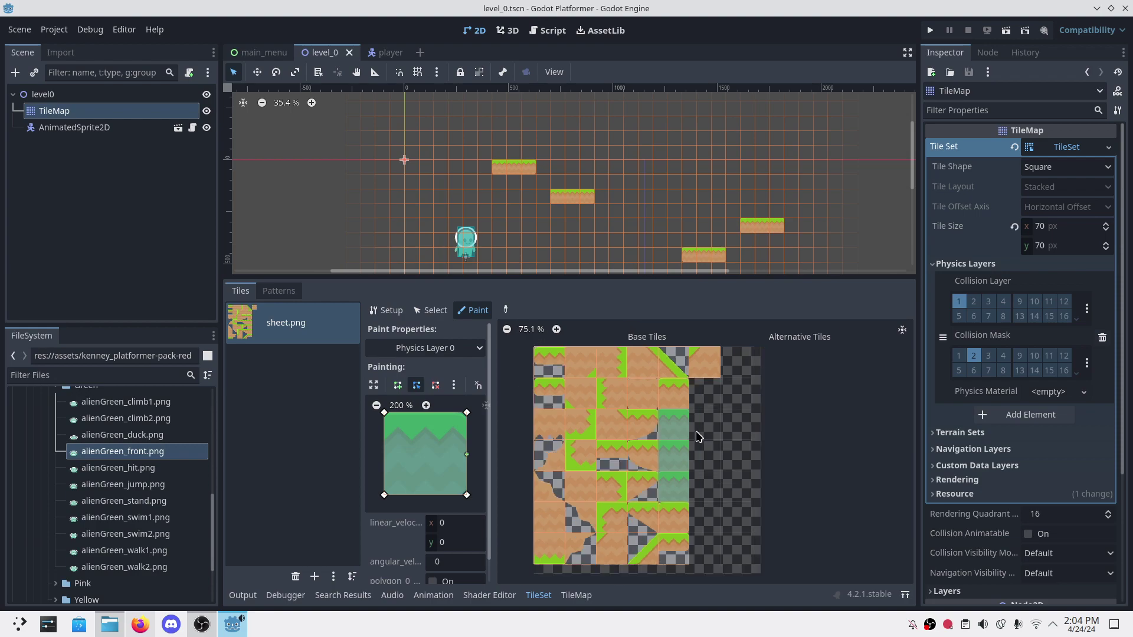
pyautogui.click(608, 245)
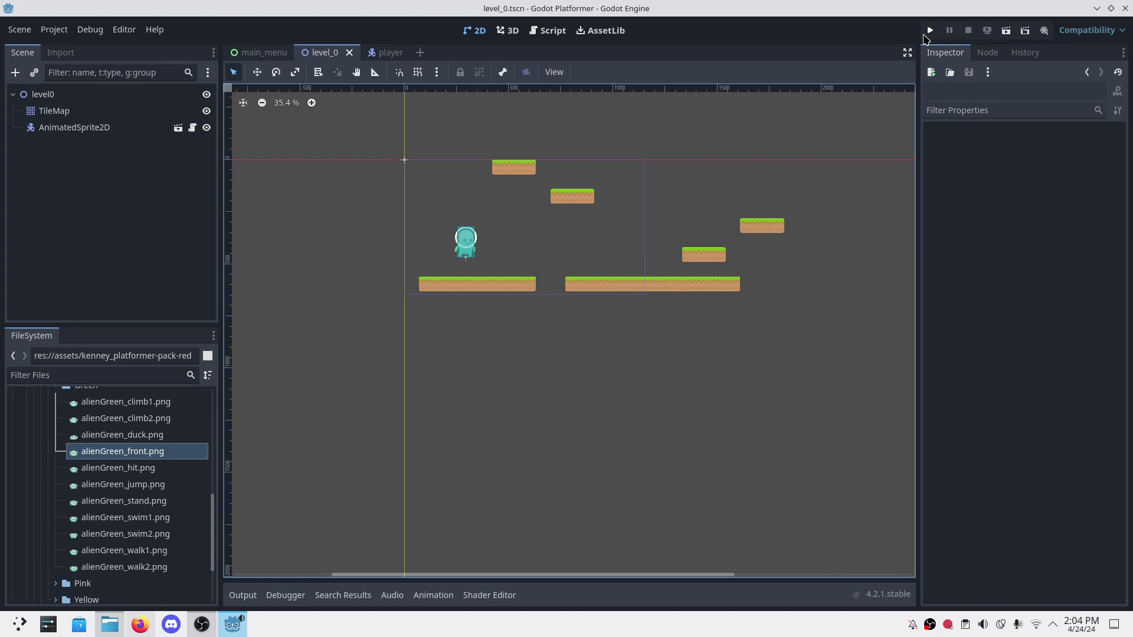
# Step: Run level_0, walk the alien left and right and jump twice on the grass, then stop the game
pyautogui.click(1006, 33)
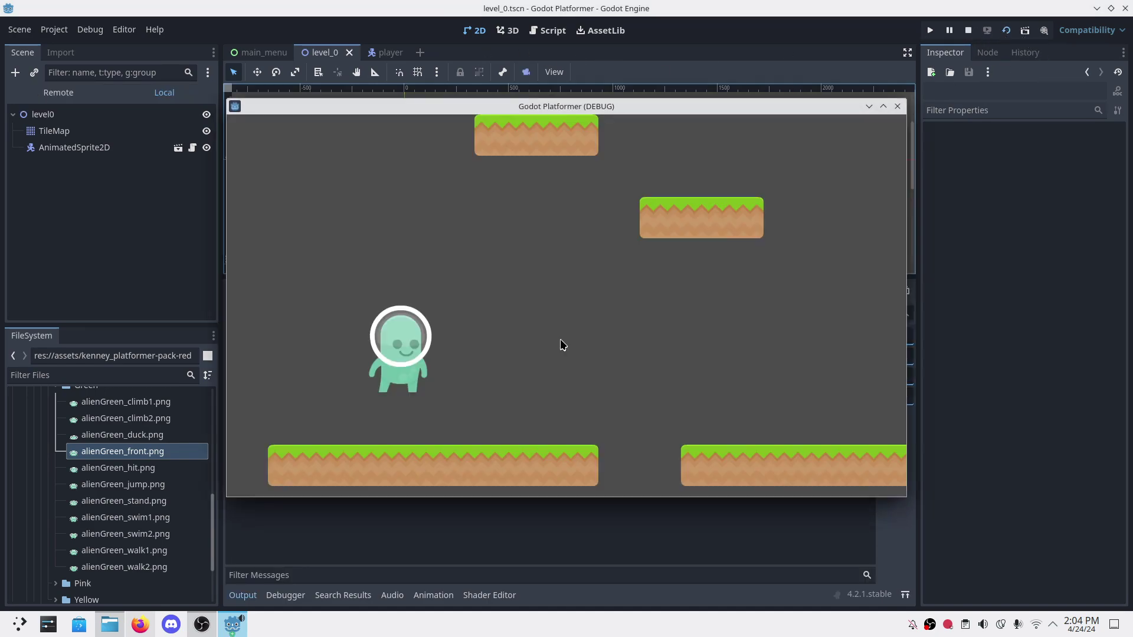
pyautogui.press('Right')
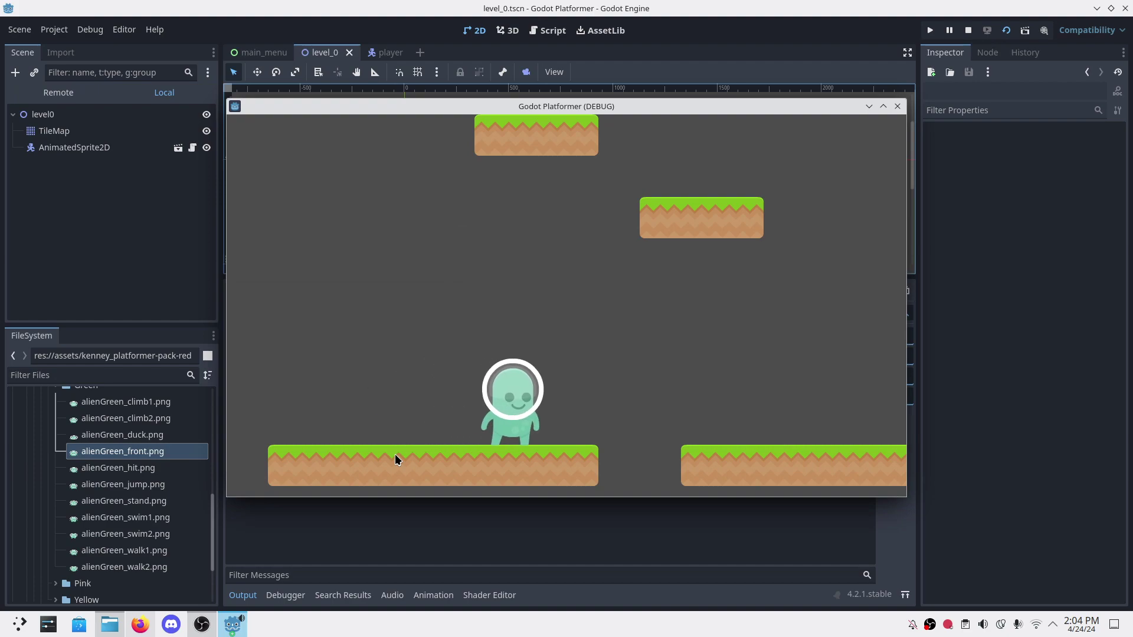
pyautogui.press('Left')
pyautogui.press('Right')
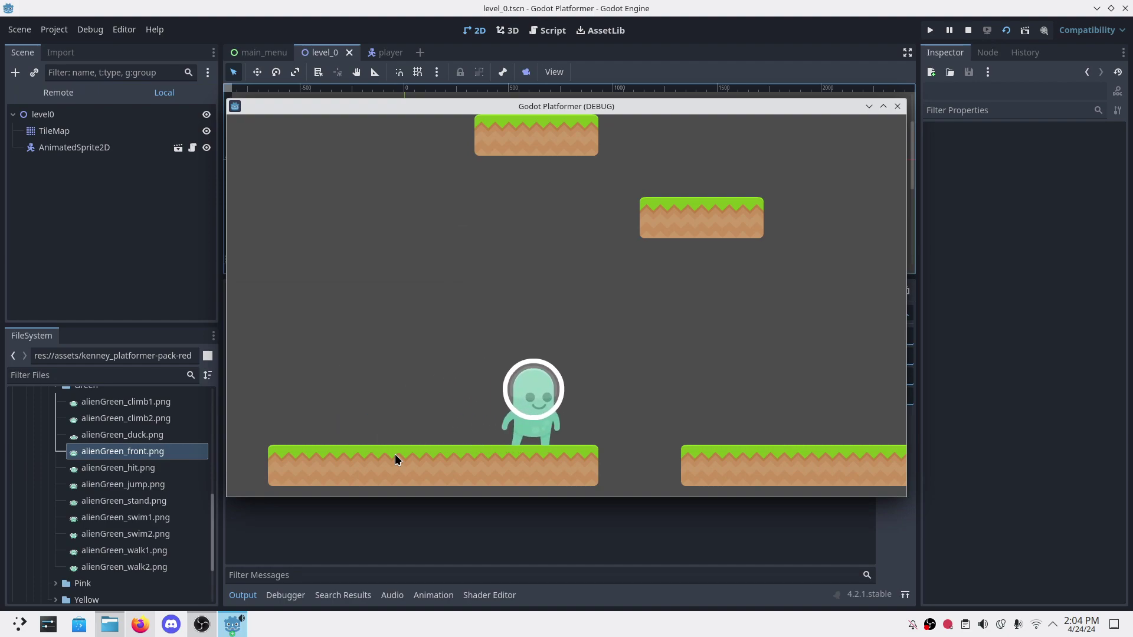
pyautogui.press('Left')
pyautogui.press('space')
pyautogui.press('Right')
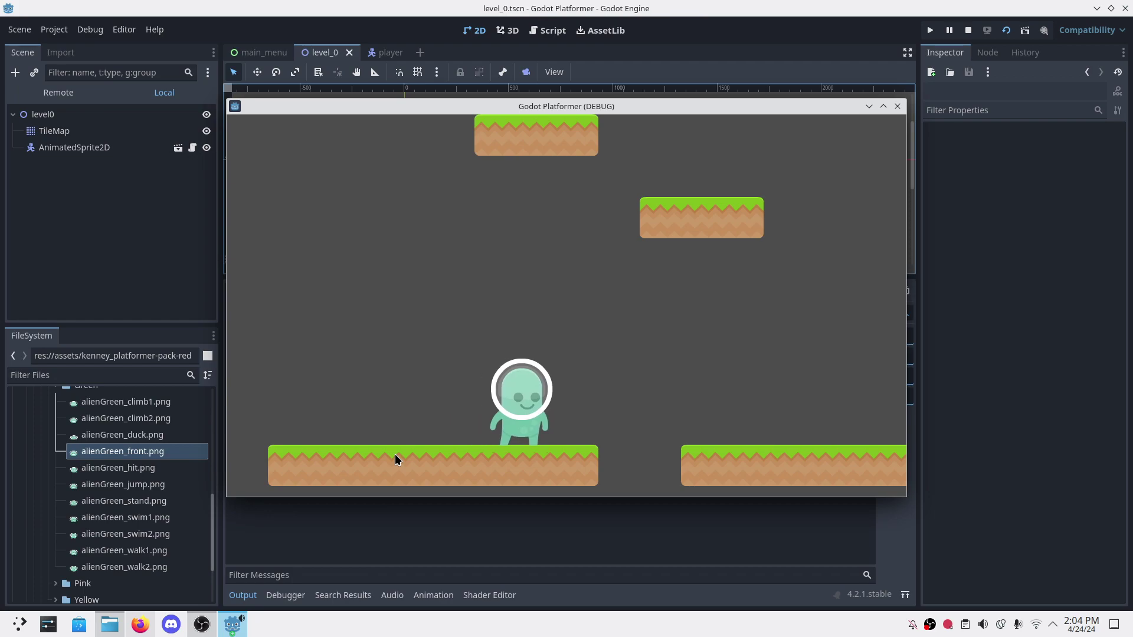
pyautogui.press('Left')
pyautogui.press('space')
pyautogui.press('Escape')
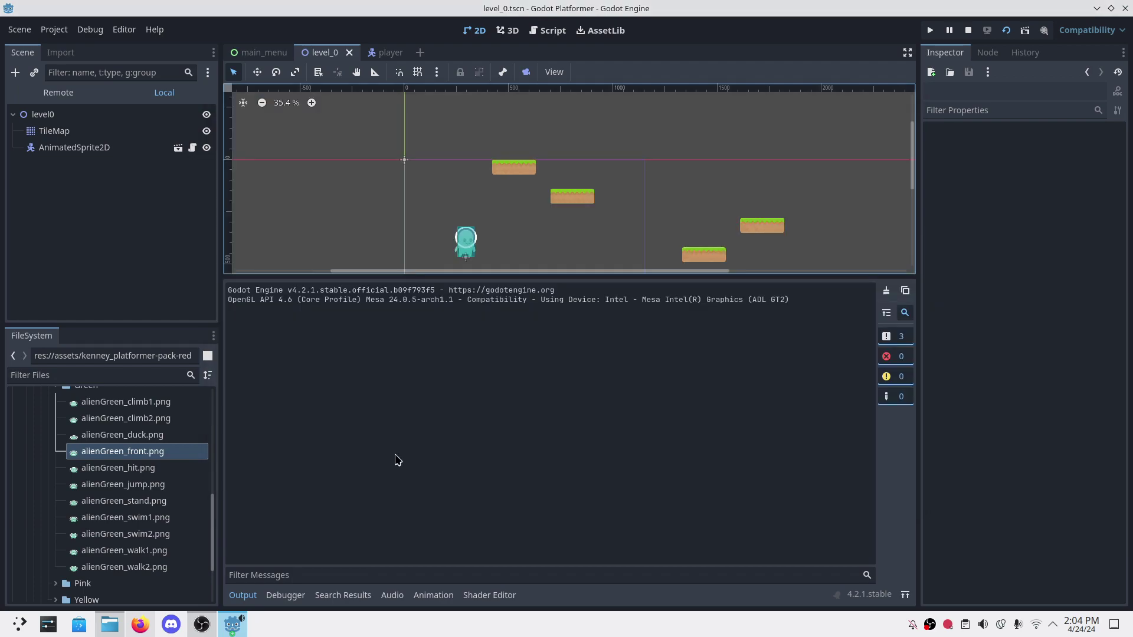
# Step: Paint collision on the thin ledge tile, raise its bottom corners to mid-height, and save level_0
pyautogui.click(54, 131)
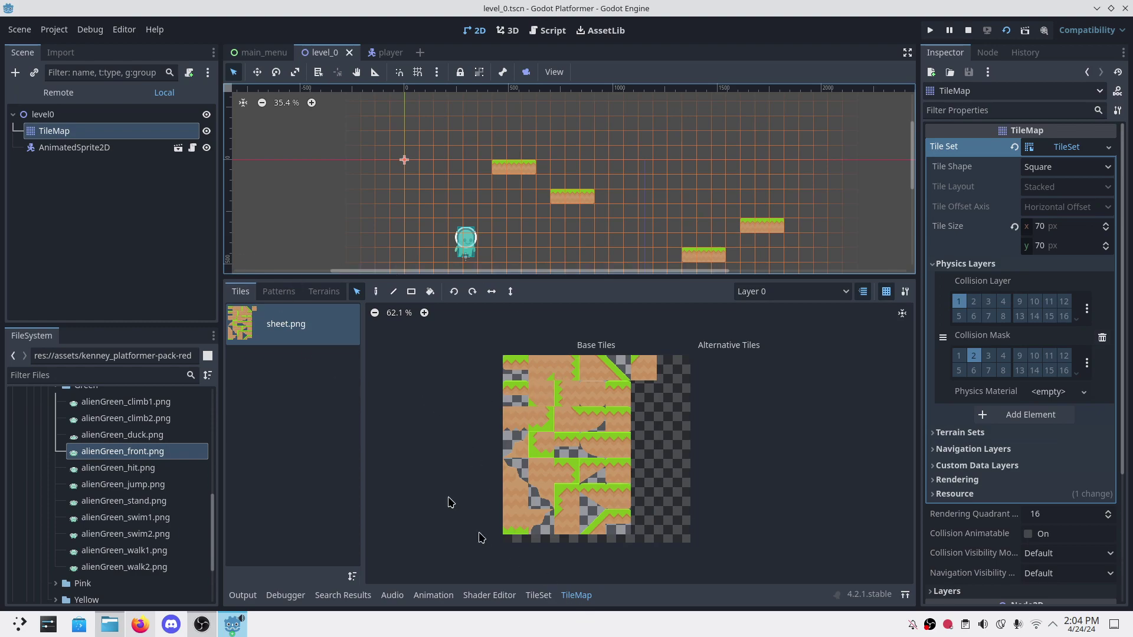
pyautogui.click(534, 595)
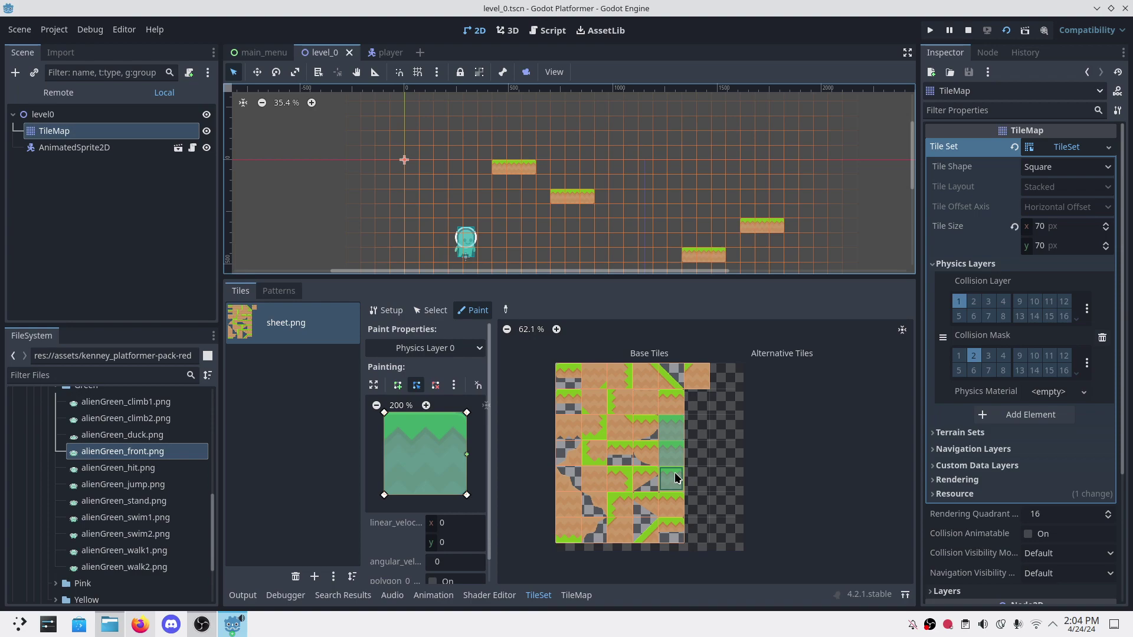
pyautogui.scroll(3, 674, 472)
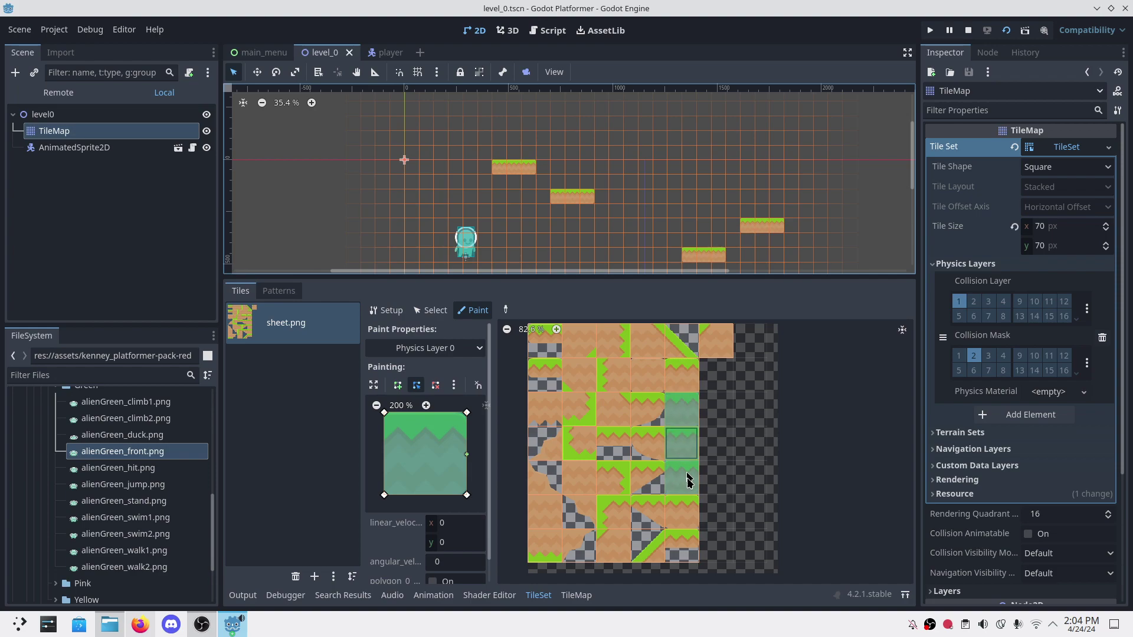
pyautogui.click(546, 378)
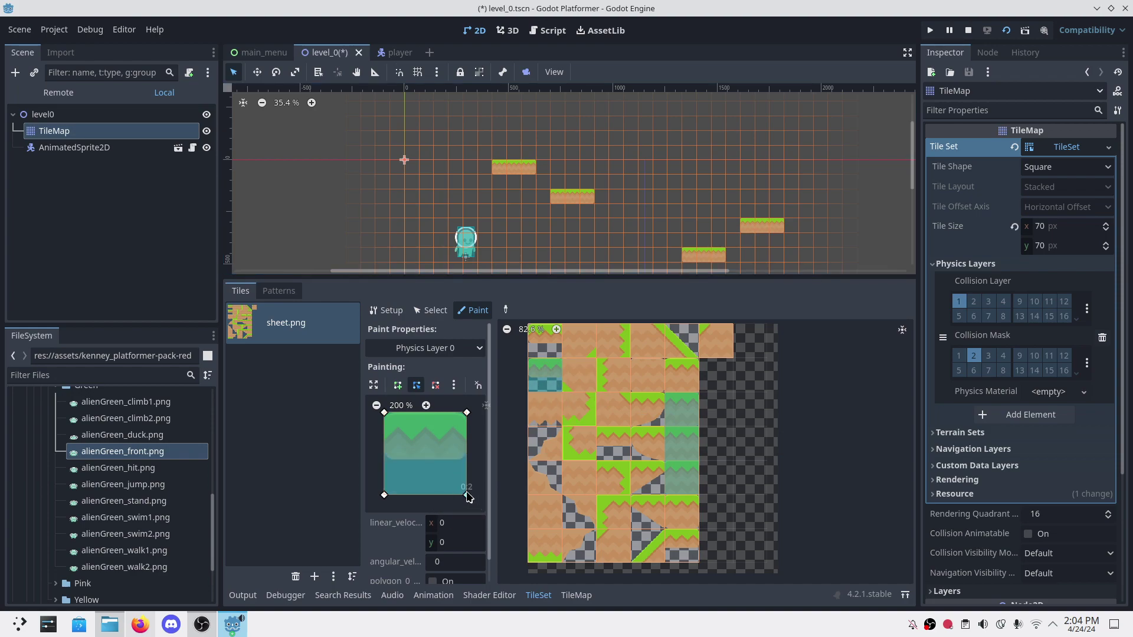
pyautogui.moveTo(467, 496); pyautogui.dragTo(467, 460)
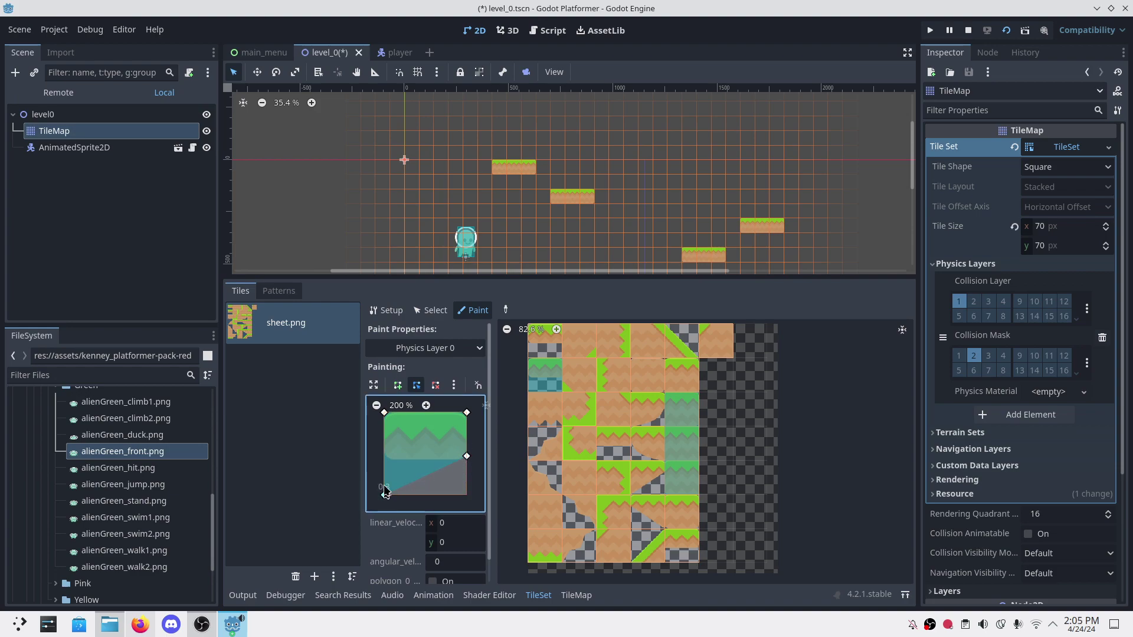
pyautogui.moveTo(384, 493); pyautogui.dragTo(382, 458)
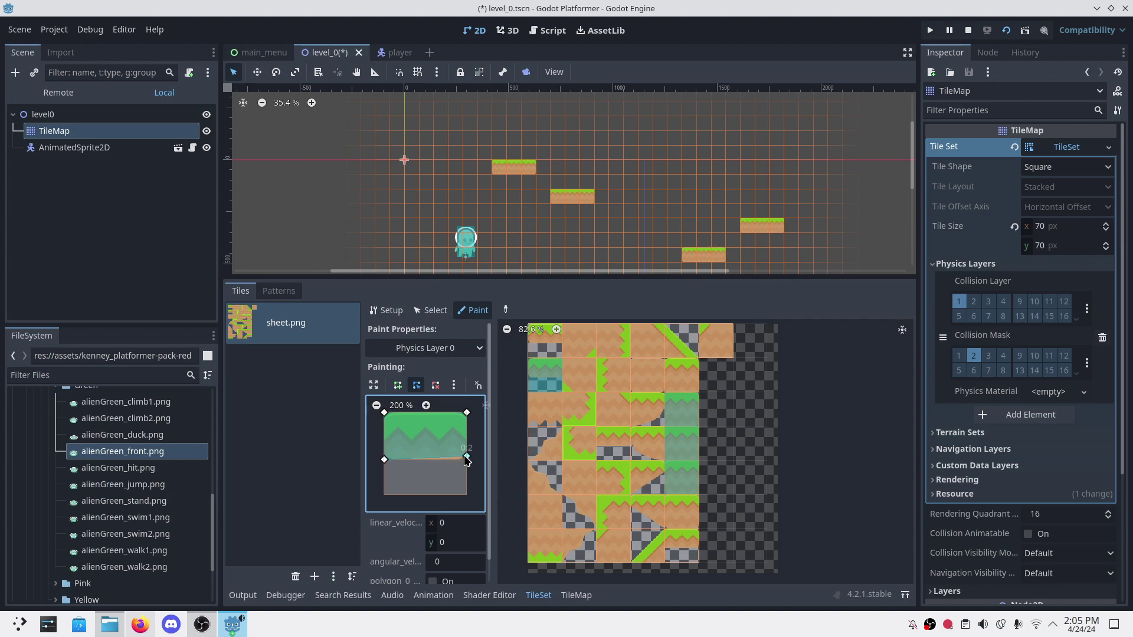
pyautogui.moveTo(466, 456); pyautogui.dragTo(466, 459)
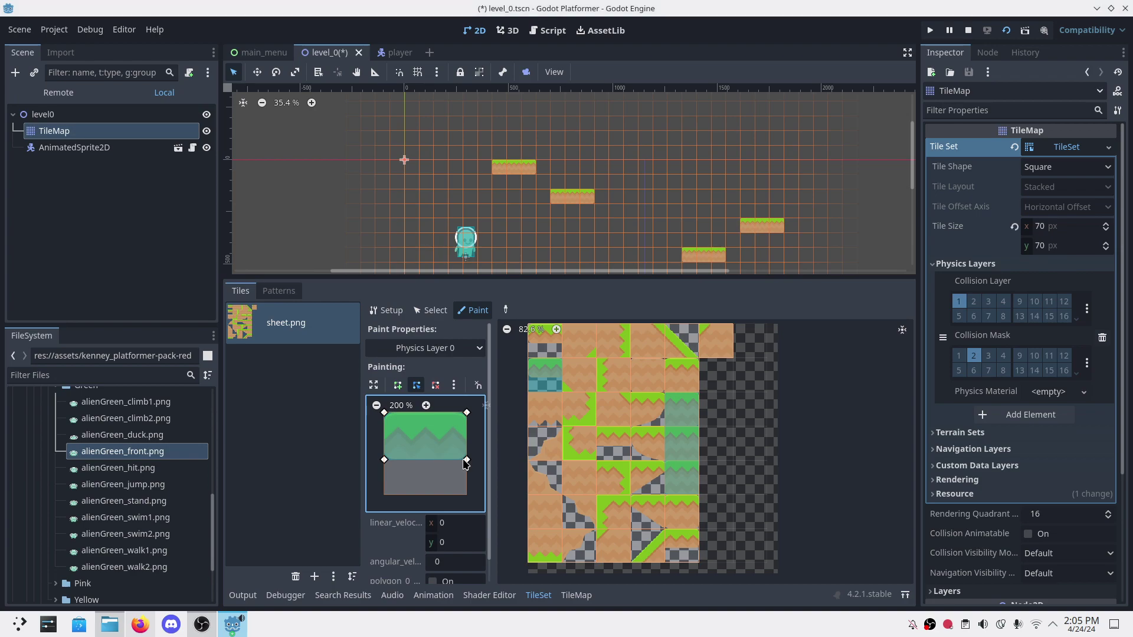
pyautogui.hotkey('ctrl', 's')
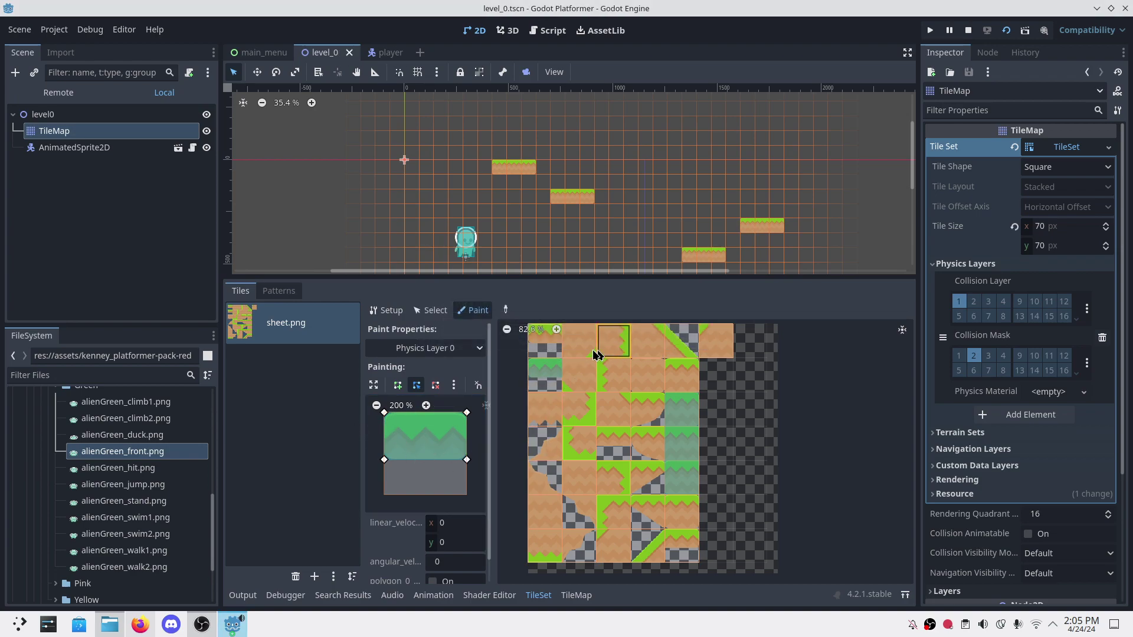
# Step: Paint the half-height collision onto three more ledge tiles and save
pyautogui.click(545, 341)
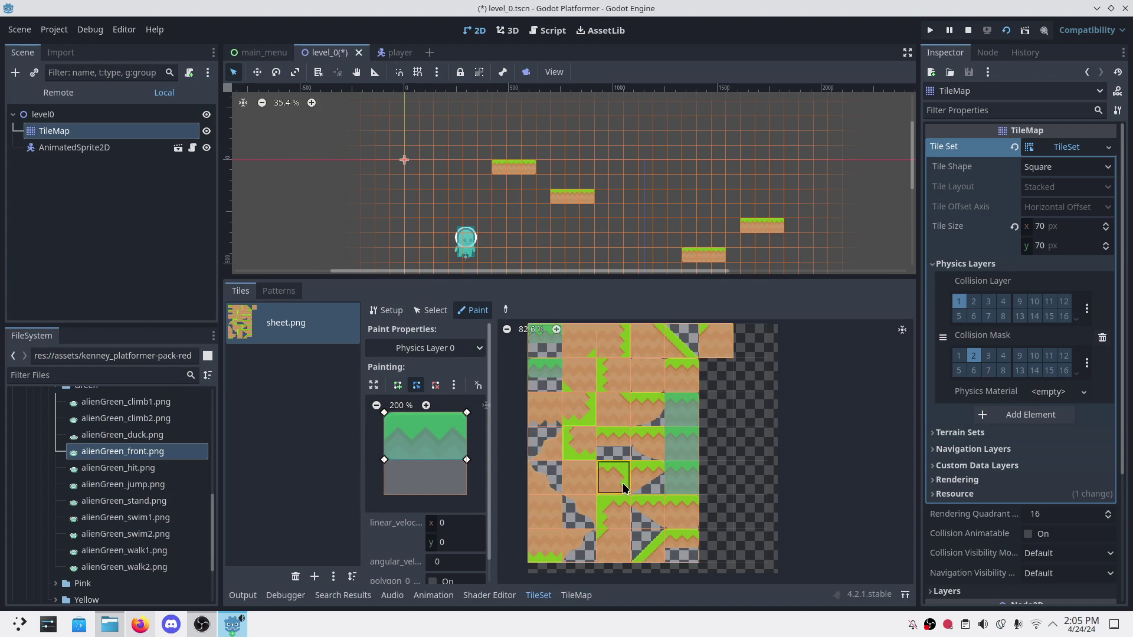
pyautogui.click(615, 448)
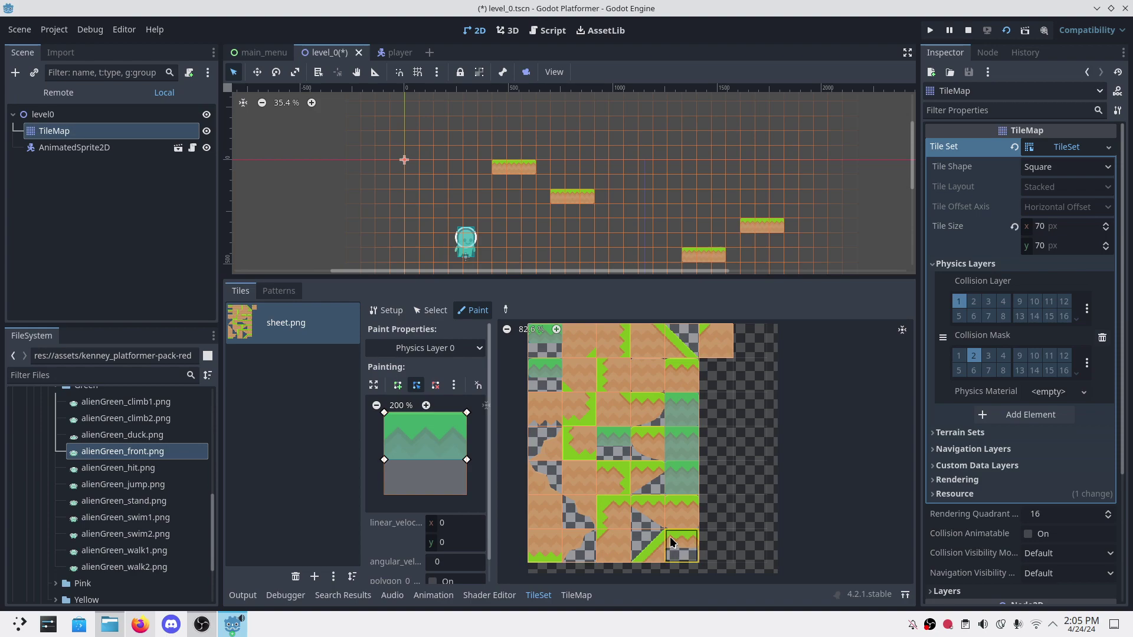
pyautogui.click(673, 538)
pyautogui.hotkey('ctrl', 's')
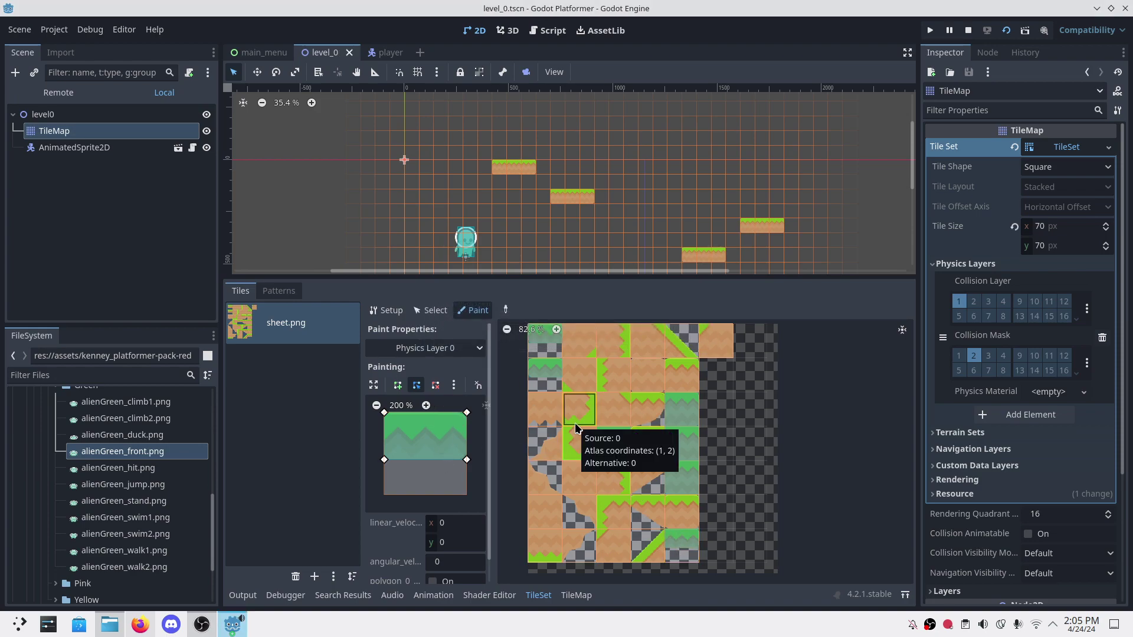
# Step: Reshape a slope tile's collision into a diagonal triangle, save, and apply it to another slope tile
pyautogui.click(683, 343)
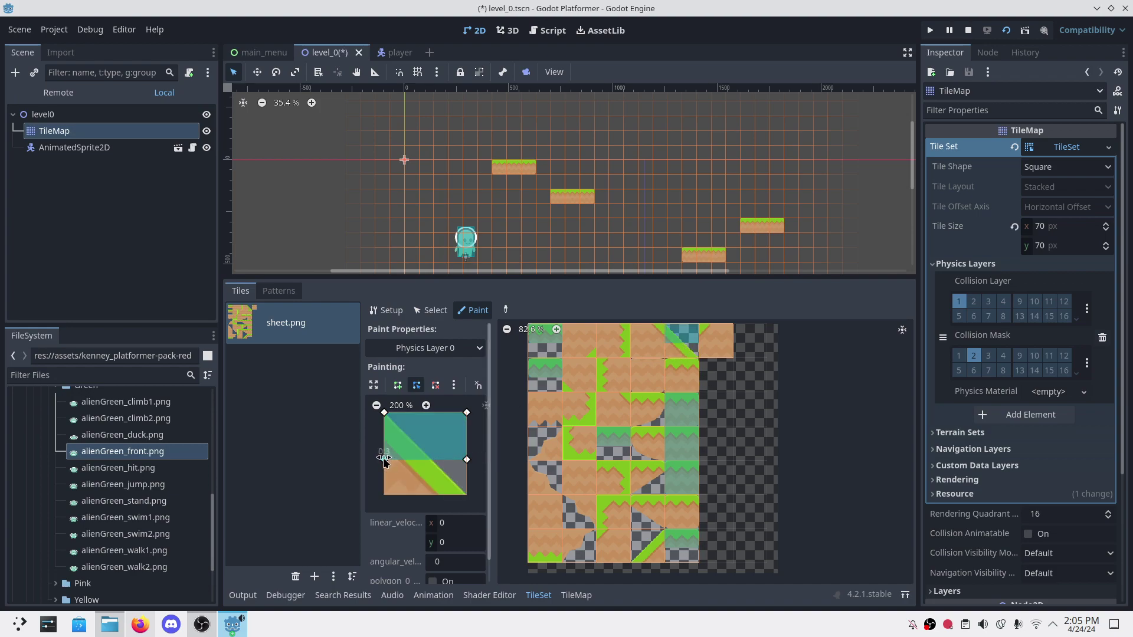
pyautogui.moveTo(384, 459); pyautogui.dragTo(384, 494)
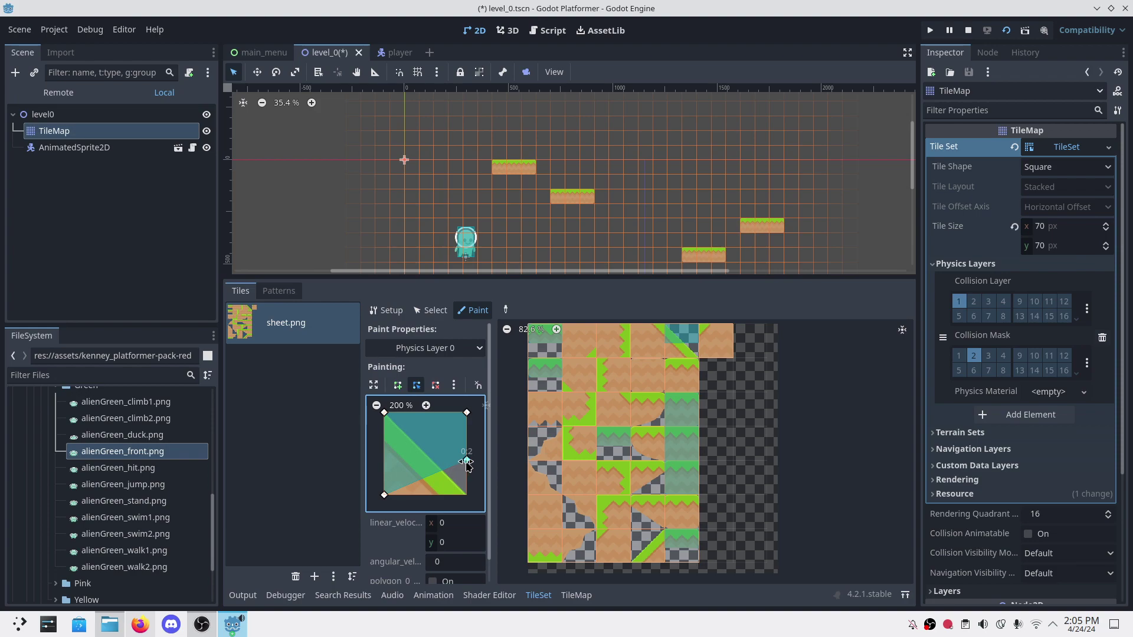
pyautogui.moveTo(468, 465); pyautogui.dragTo(468, 490)
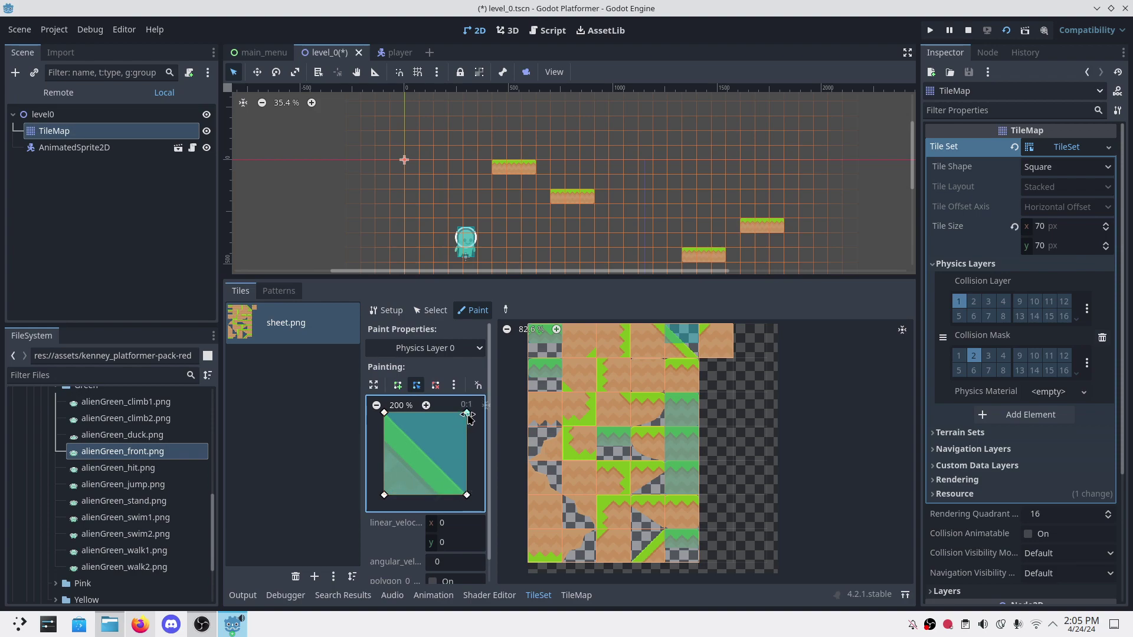
pyautogui.moveTo(468, 416); pyautogui.dragTo(448, 438)
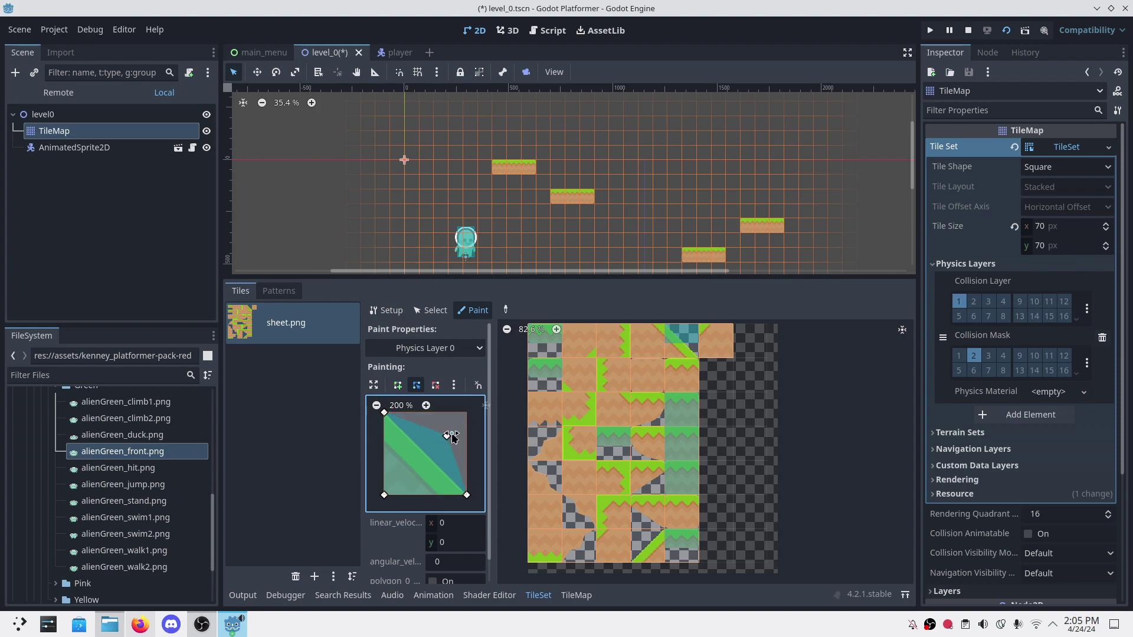
pyautogui.moveTo(452, 433); pyautogui.dragTo(444, 434)
pyautogui.rightClick(442, 432)
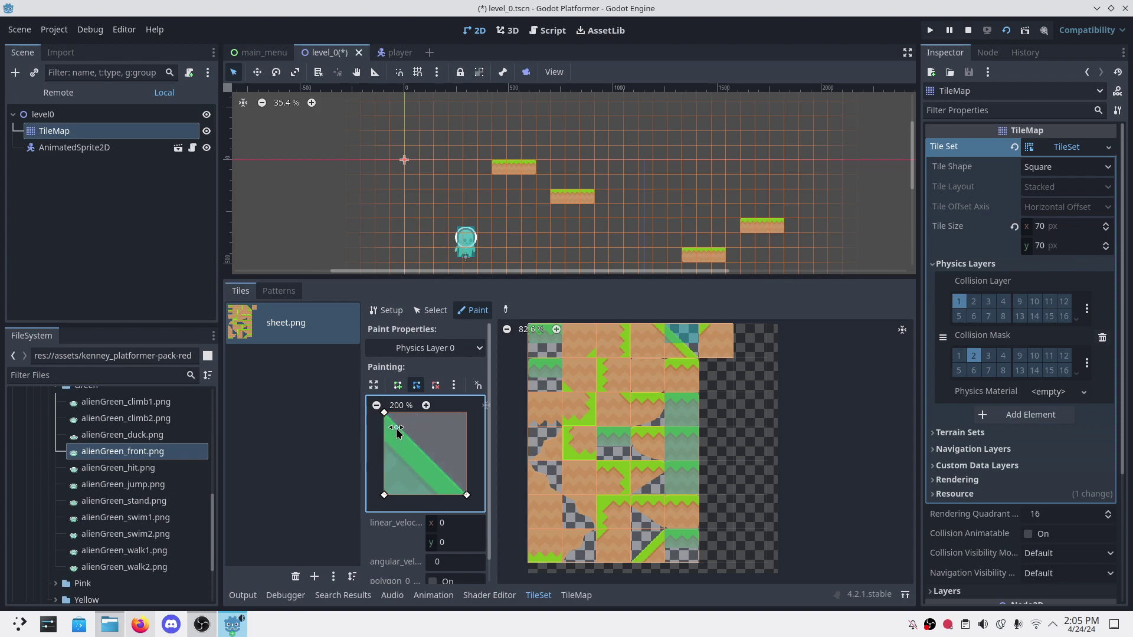
pyautogui.hotkey('ctrl', 's')
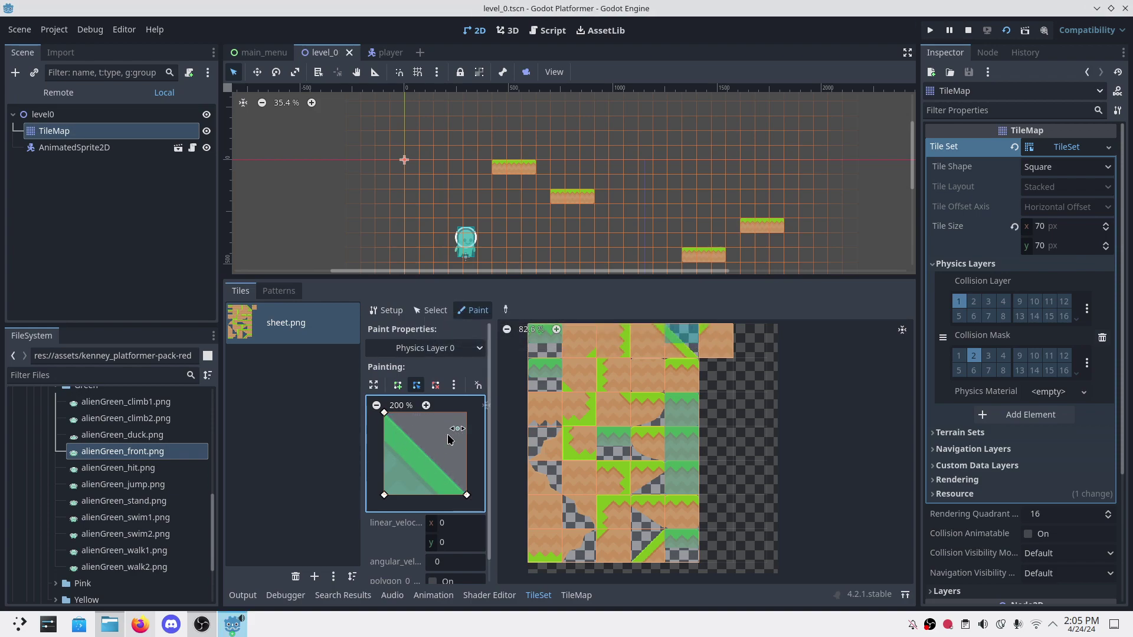
pyautogui.click(676, 345)
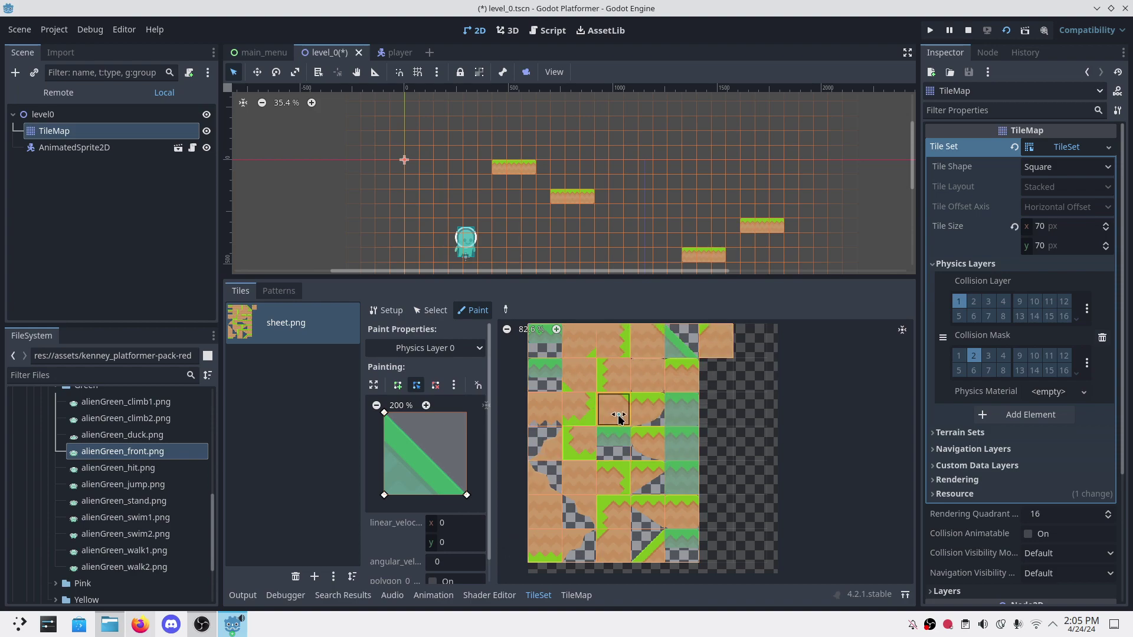
# Step: Reshape the Physics Layer 0 collision polygon to a full square and apply it to the first top-row and second-row tiles
pyautogui.click(581, 346)
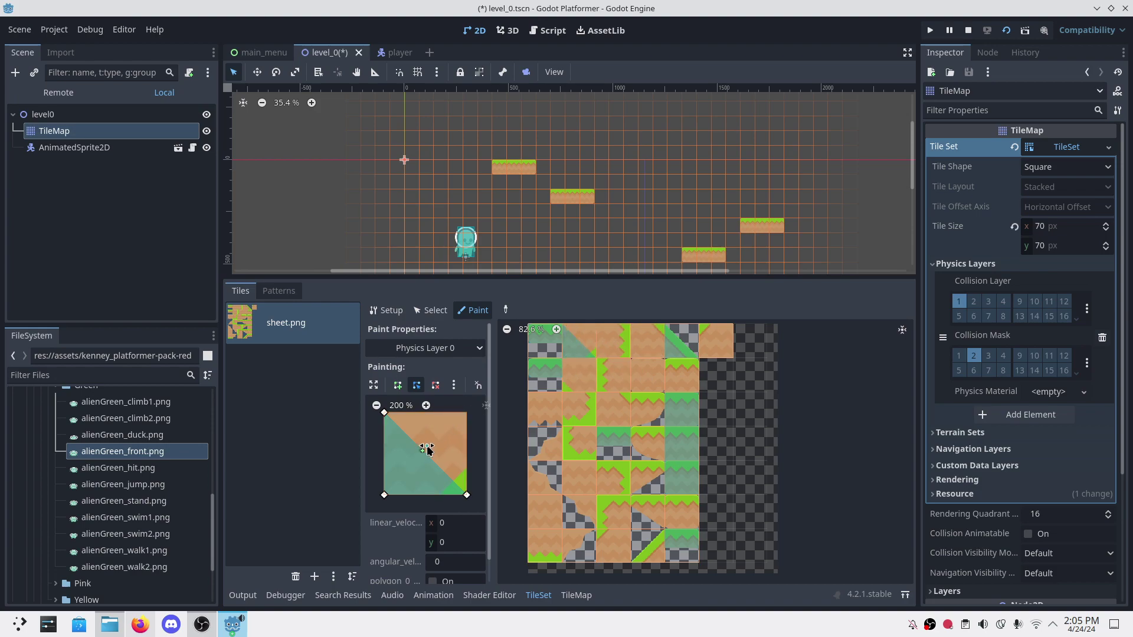
pyautogui.moveTo(424, 452); pyautogui.dragTo(466, 413)
pyautogui.click(590, 348)
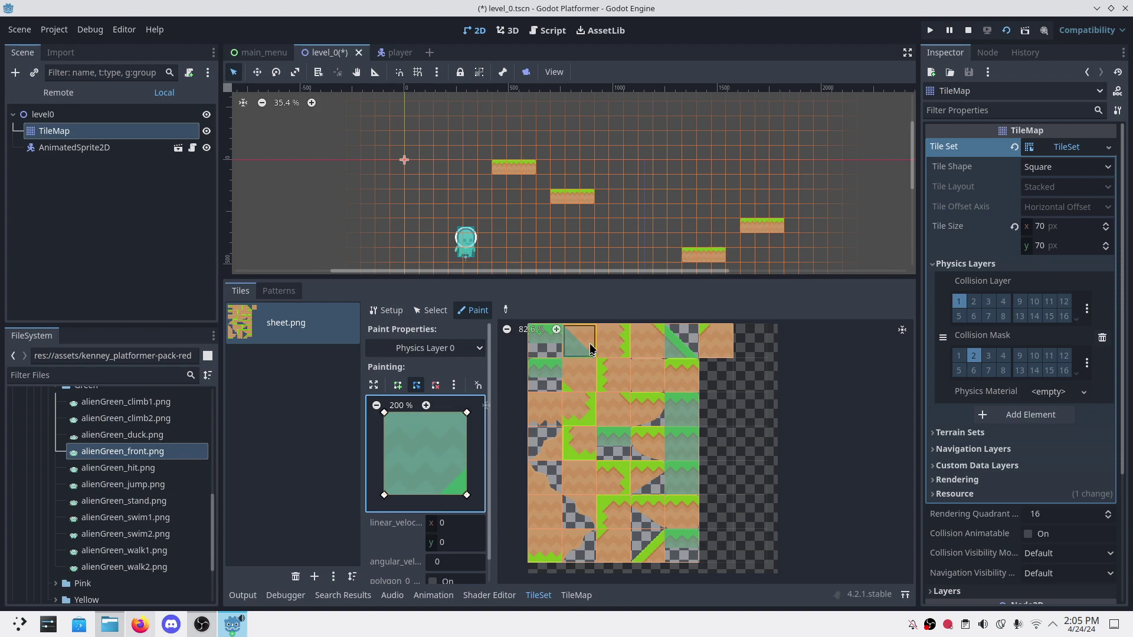
pyautogui.click(608, 343)
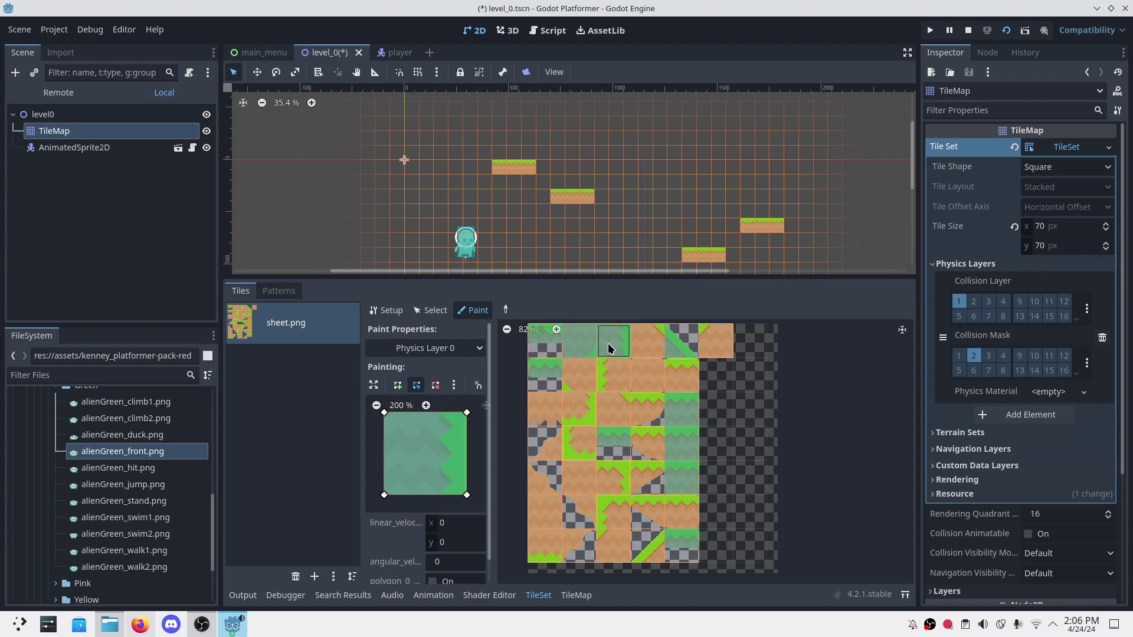
pyautogui.click(577, 375)
pyautogui.click(611, 376)
pyautogui.click(645, 376)
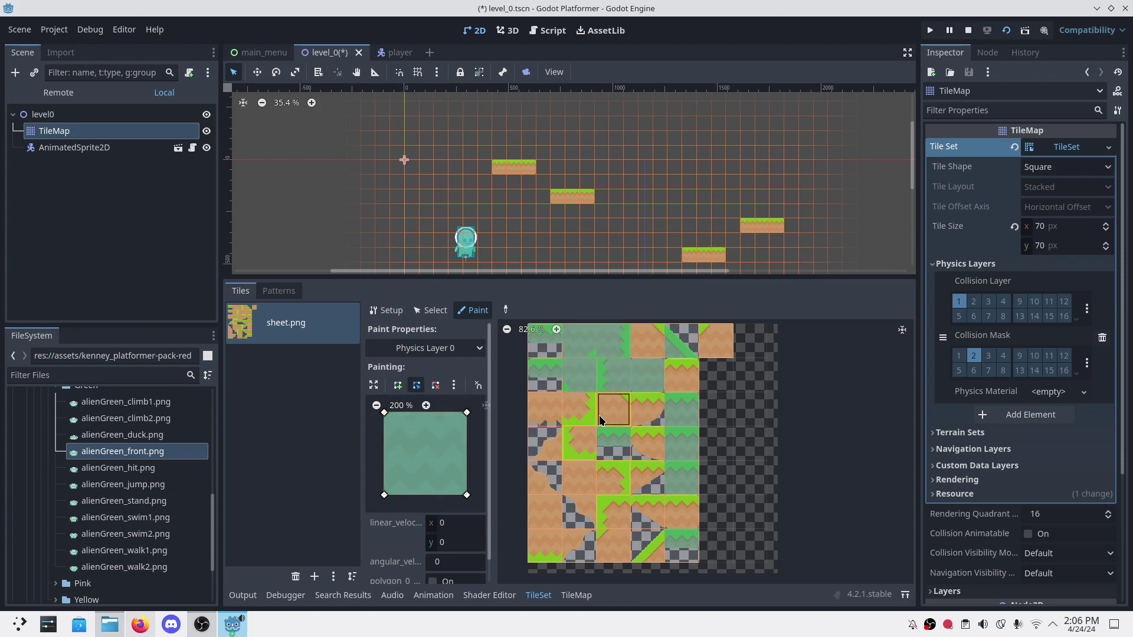
pyautogui.click(600, 420)
pyautogui.click(578, 409)
# Step: Paint the square collision onto the remaining grass and dirt tiles and save the level
pyautogui.click(544, 410)
pyautogui.click(579, 443)
pyautogui.click(577, 472)
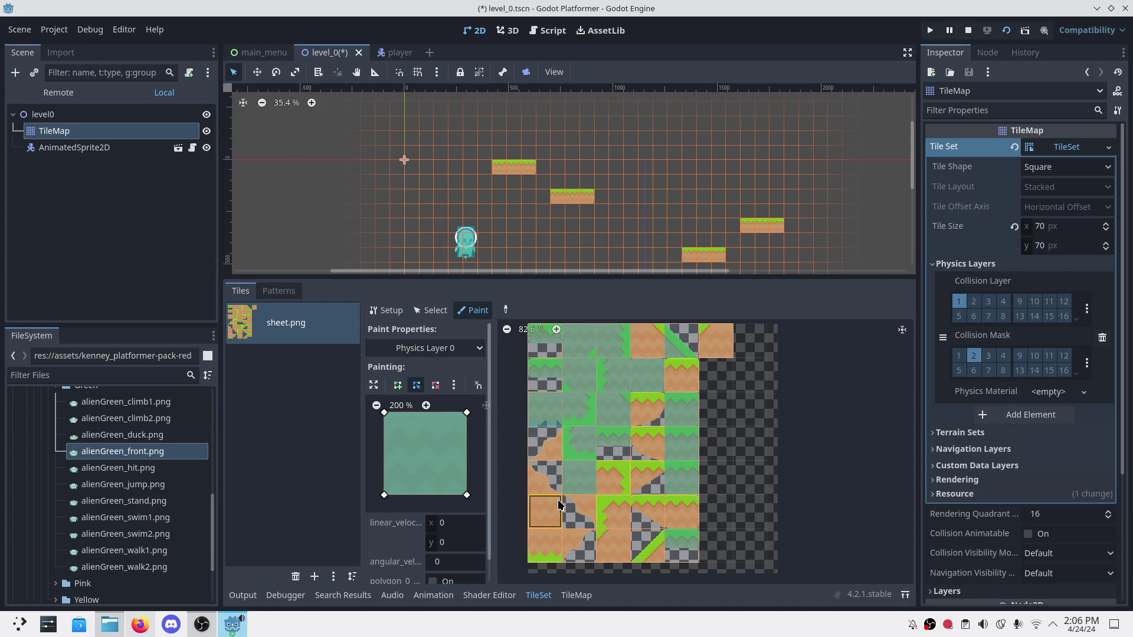
pyautogui.click(558, 506)
pyautogui.click(545, 543)
pyautogui.click(614, 544)
pyautogui.click(623, 519)
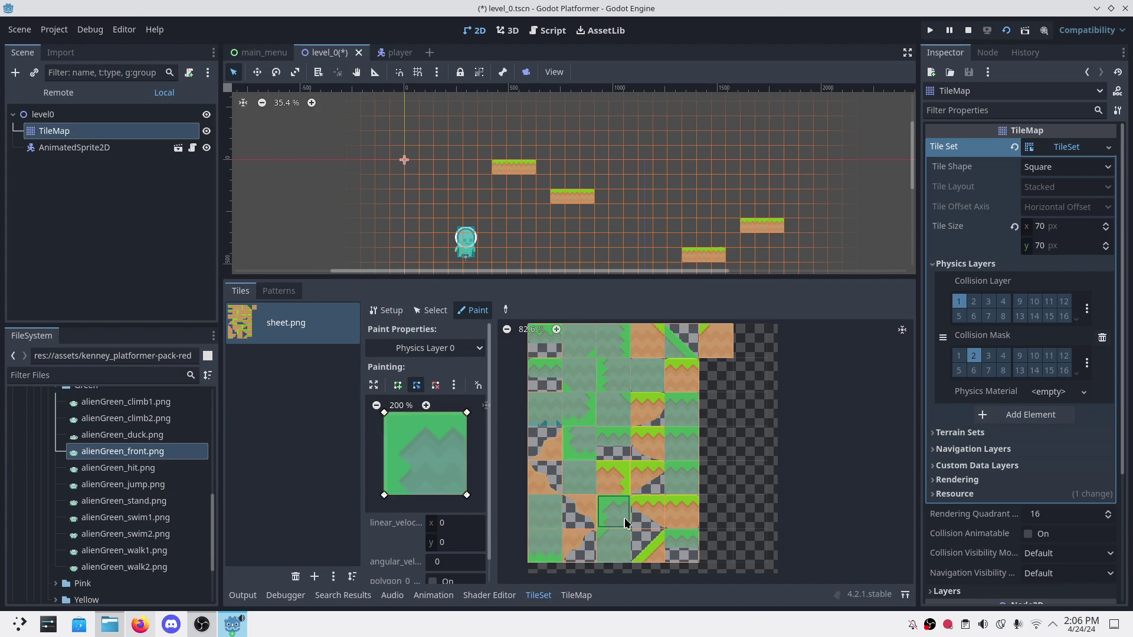
pyautogui.click(679, 522)
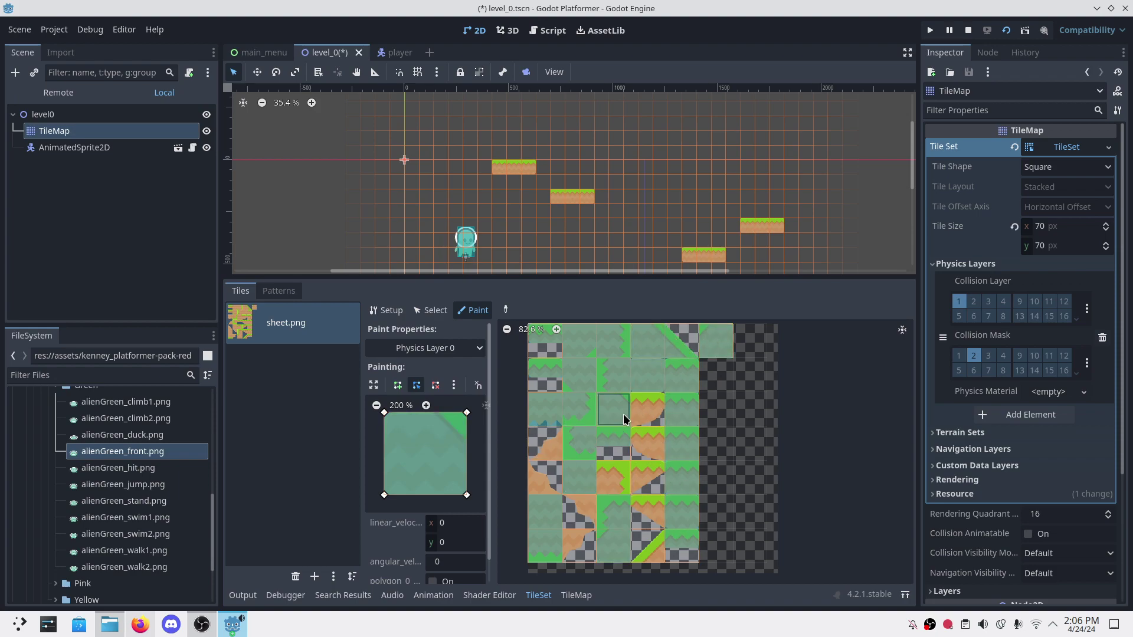
pyautogui.hotkey('ctrl', 's')
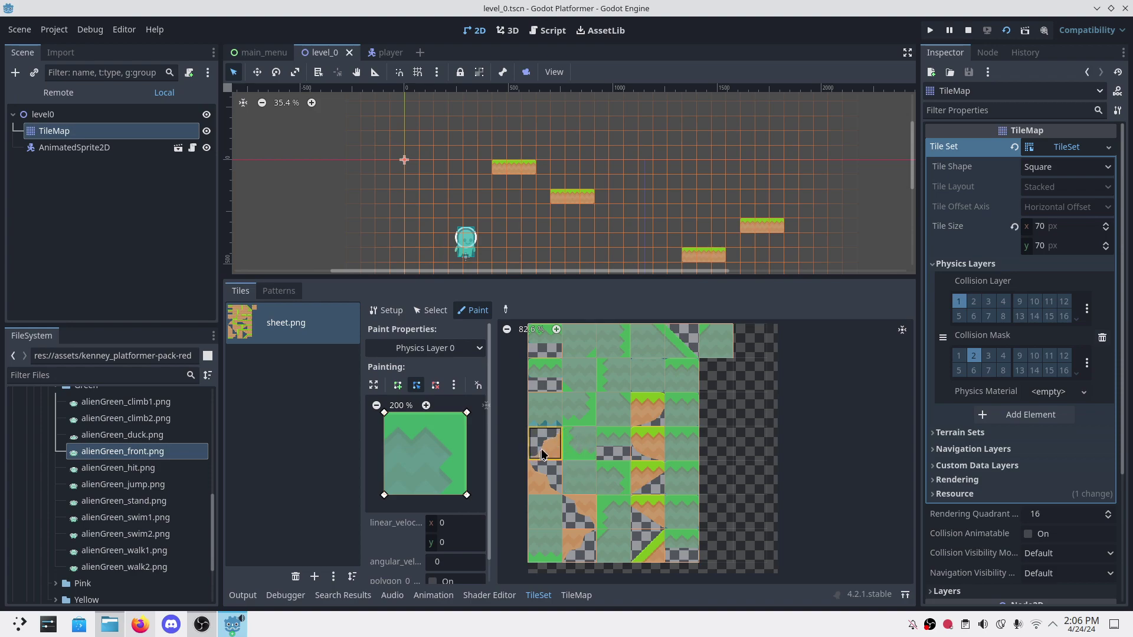
# Step: Run the level, walk and jump the alien across the tile platforms, then close the game
pyautogui.click(311, 160)
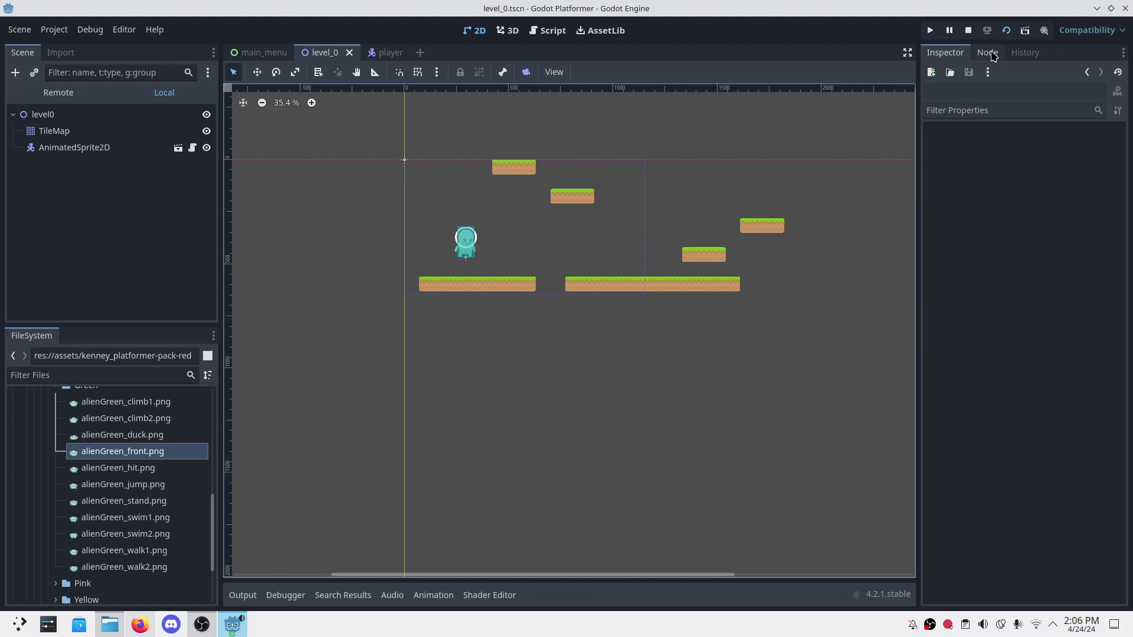
pyautogui.click(1009, 32)
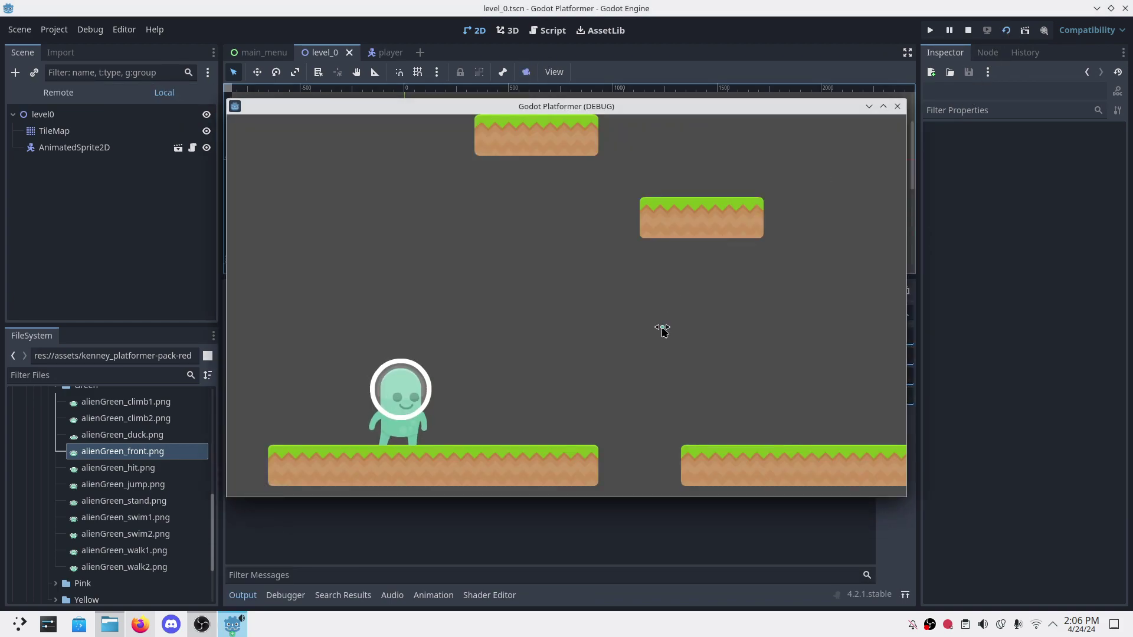
pyautogui.press('Left')
pyautogui.press('Right')
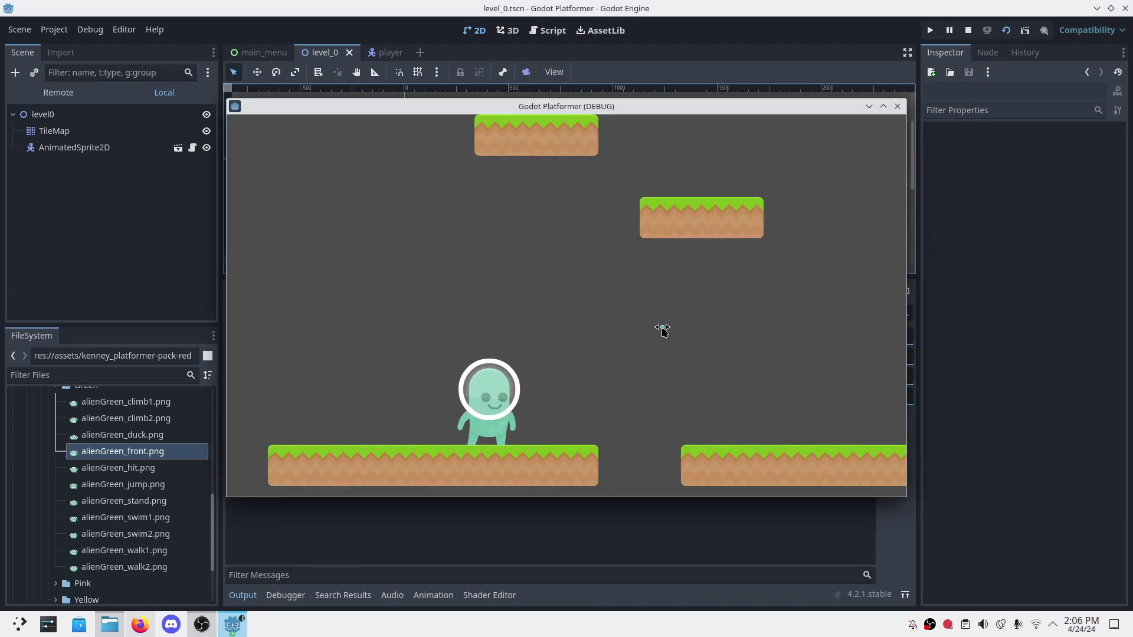
pyautogui.press('space')
pyautogui.press('Right')
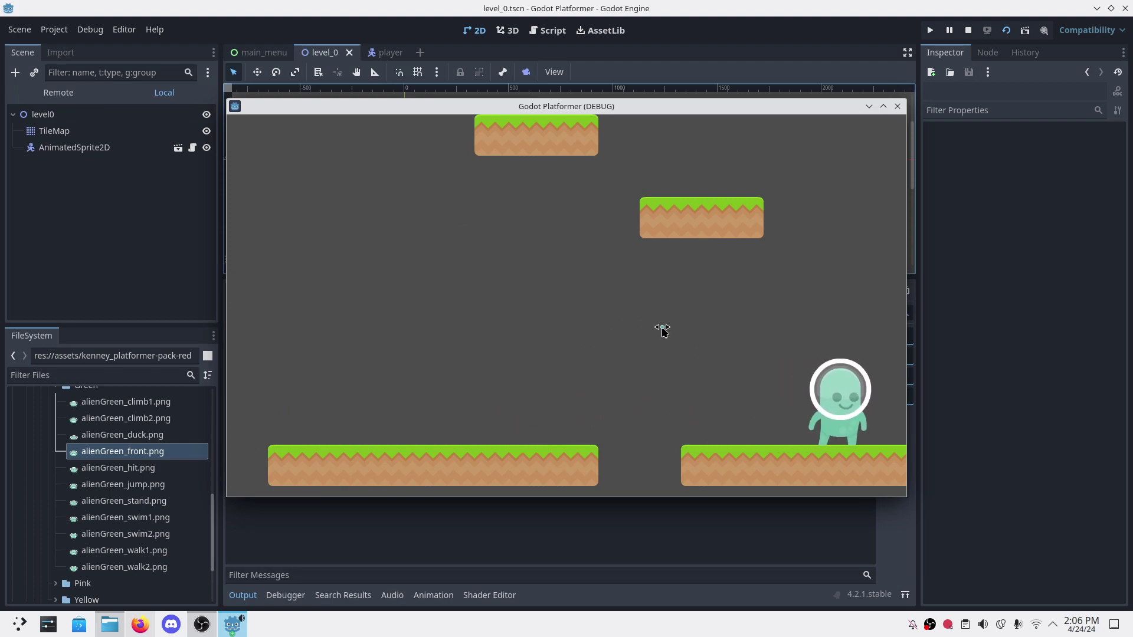
pyautogui.press('Left')
pyautogui.press('space')
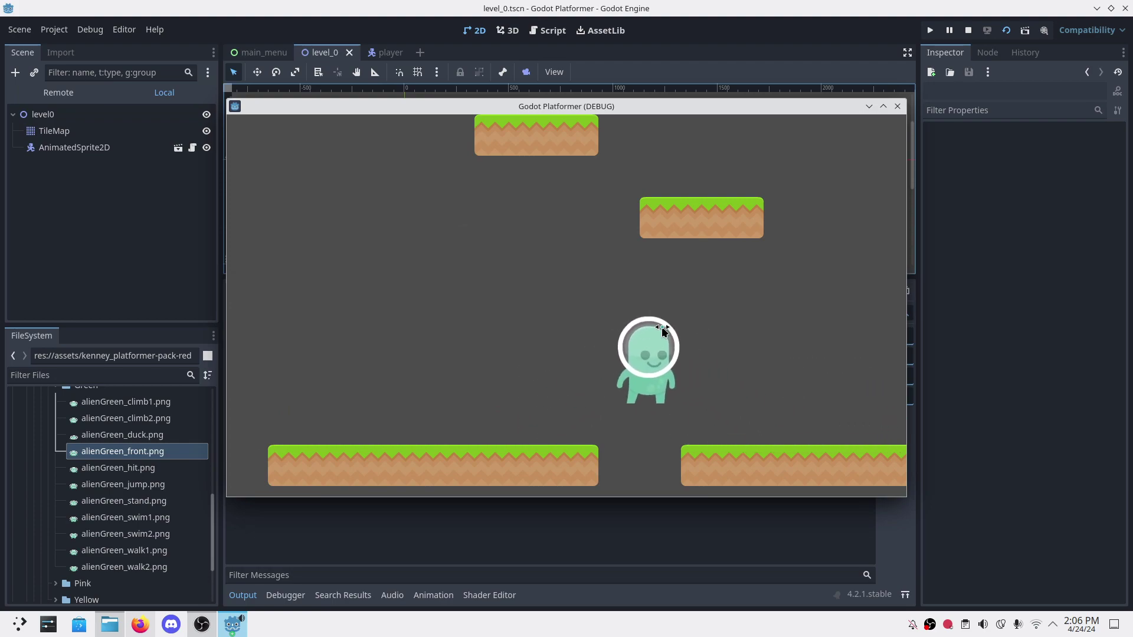
pyautogui.press('Left')
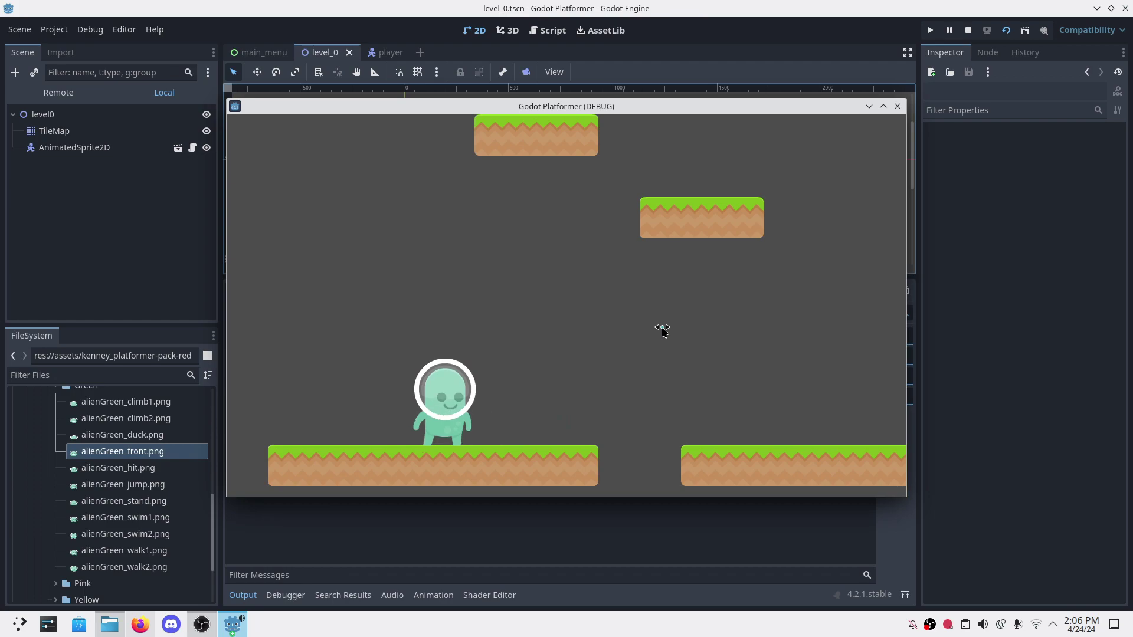
pyautogui.click(898, 106)
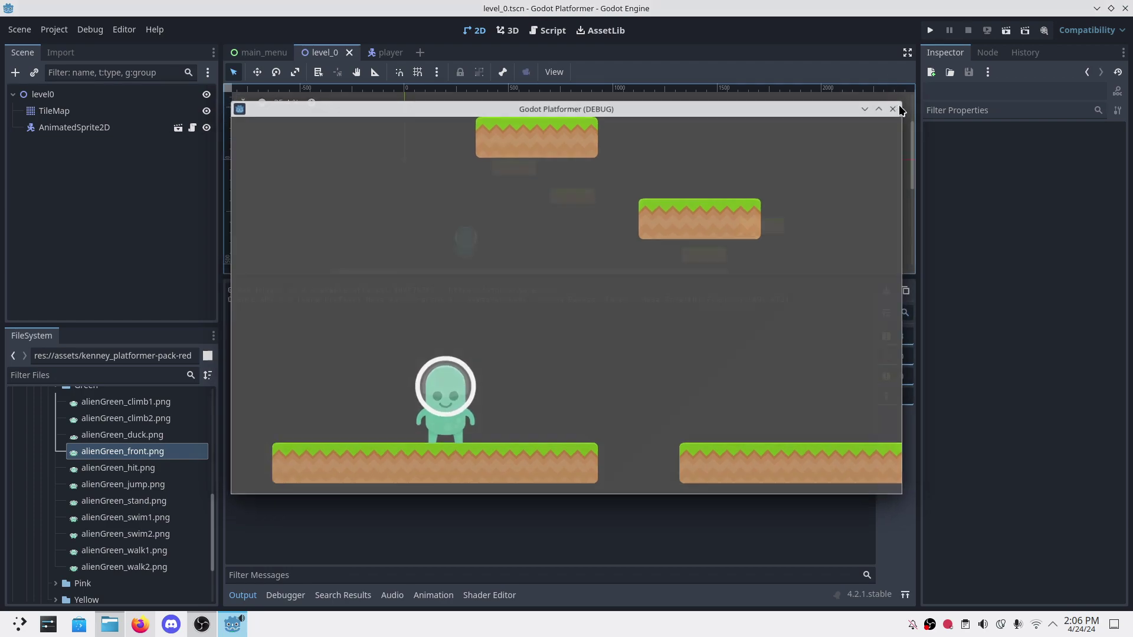
# Step: Add a Camera2D child under the player root node, save the player scene, and return to level_0
pyautogui.click(390, 52)
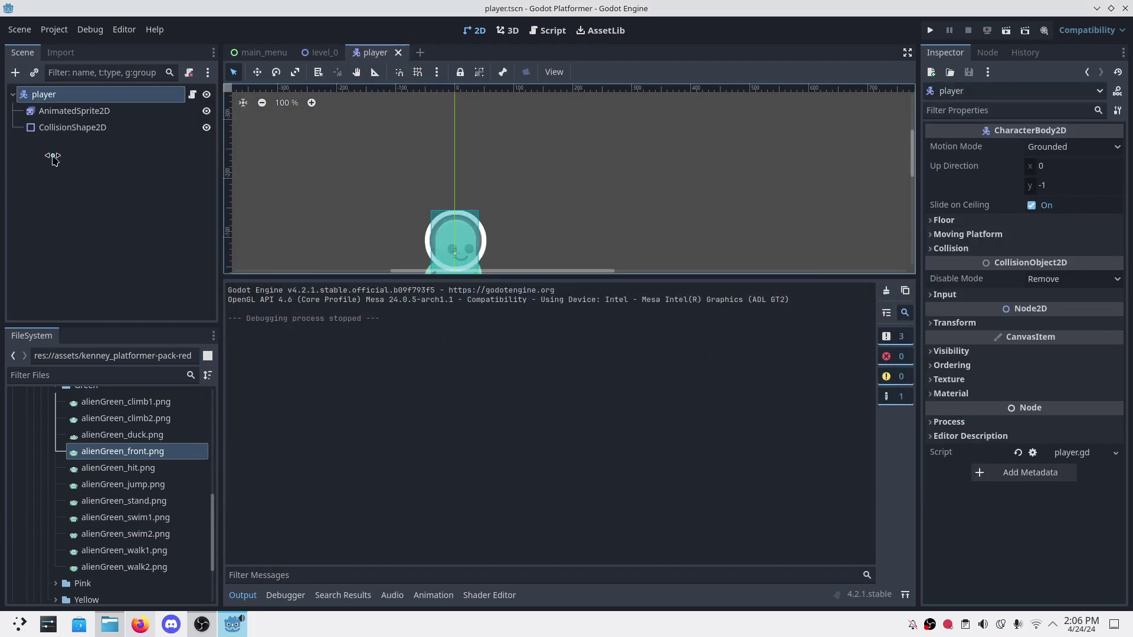
pyautogui.click(45, 93)
pyautogui.click(15, 72)
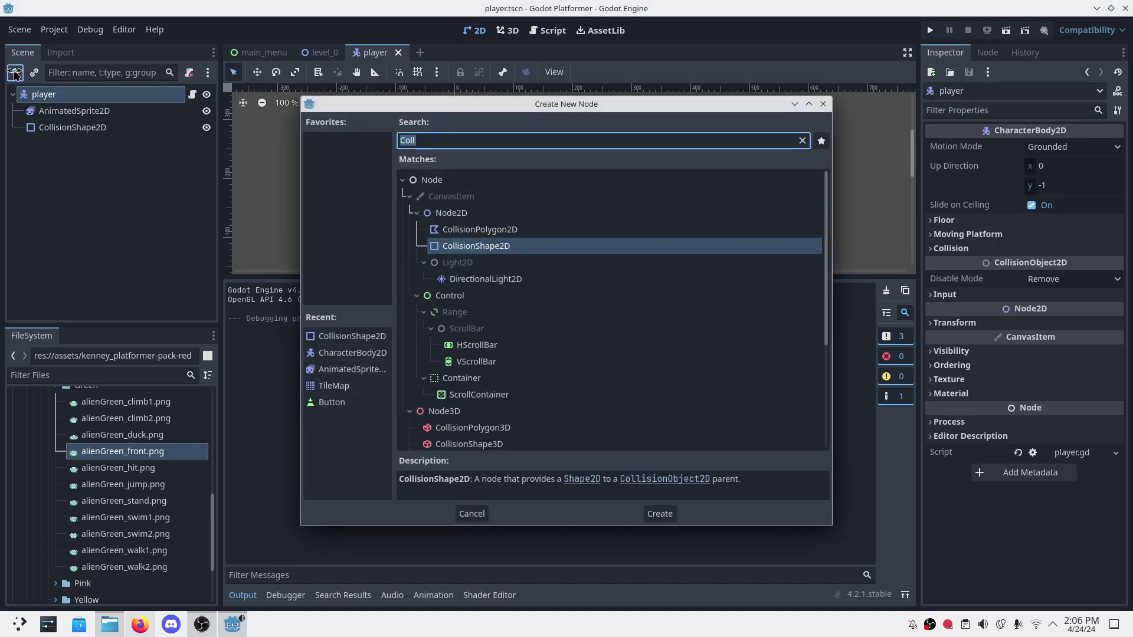
pyautogui.write('camera2d')
pyautogui.press('Return')
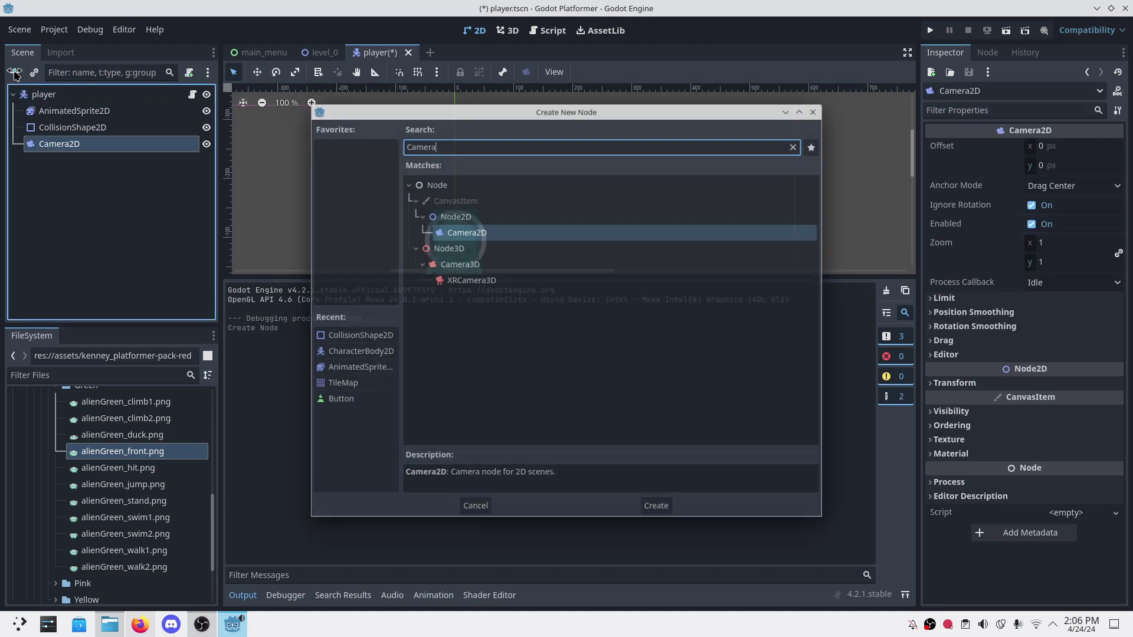
pyautogui.hotkey('ctrl', 's')
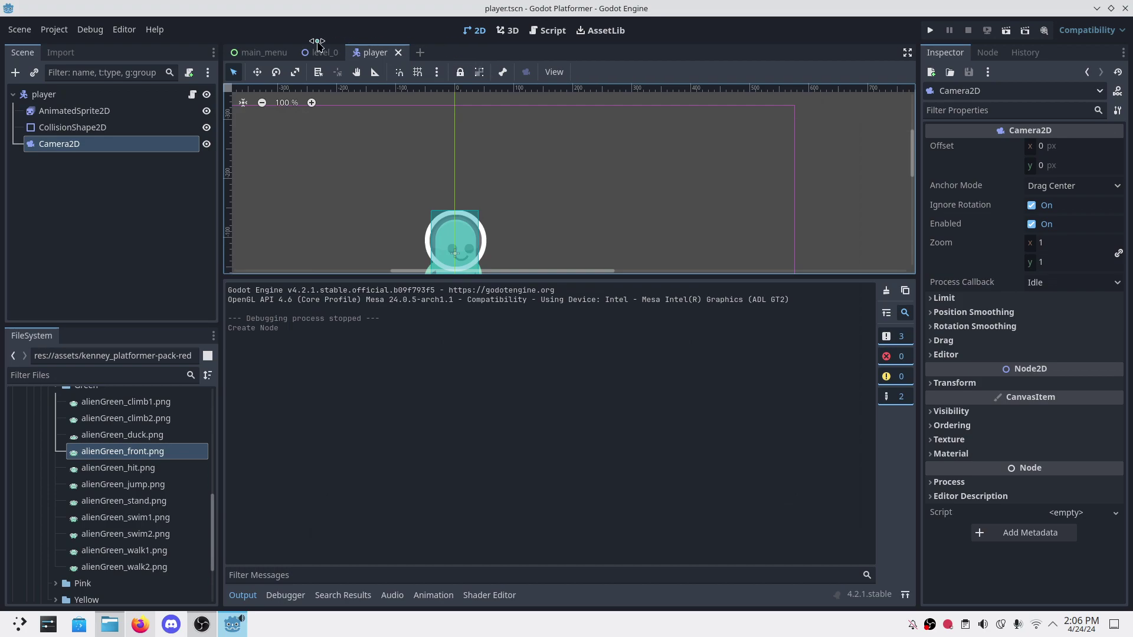
pyautogui.click(322, 52)
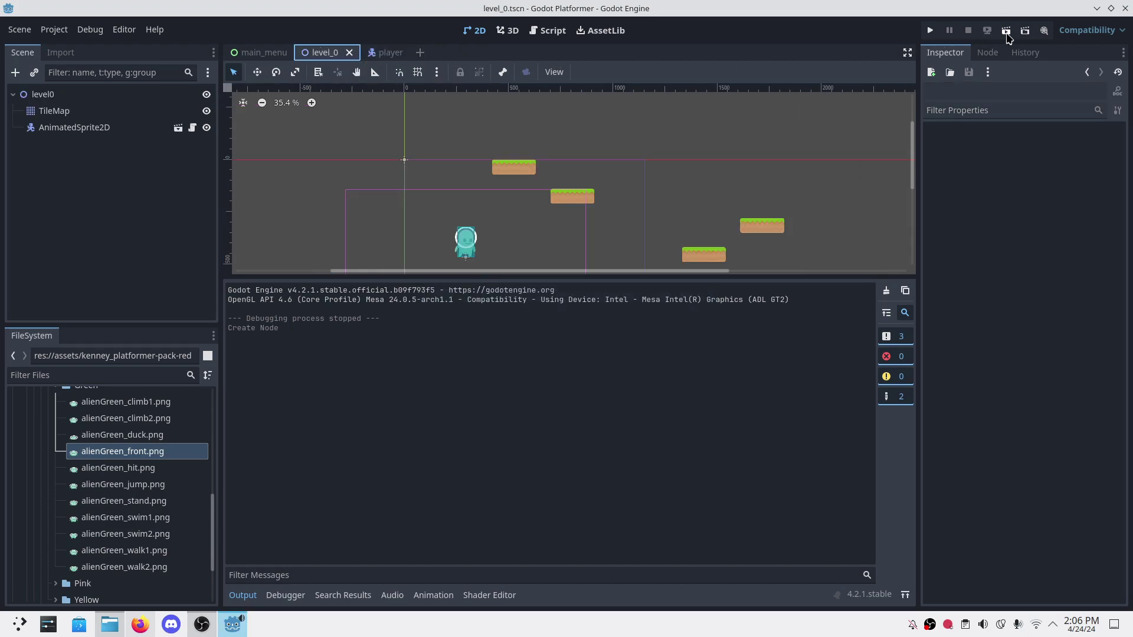
pyautogui.click(1006, 31)
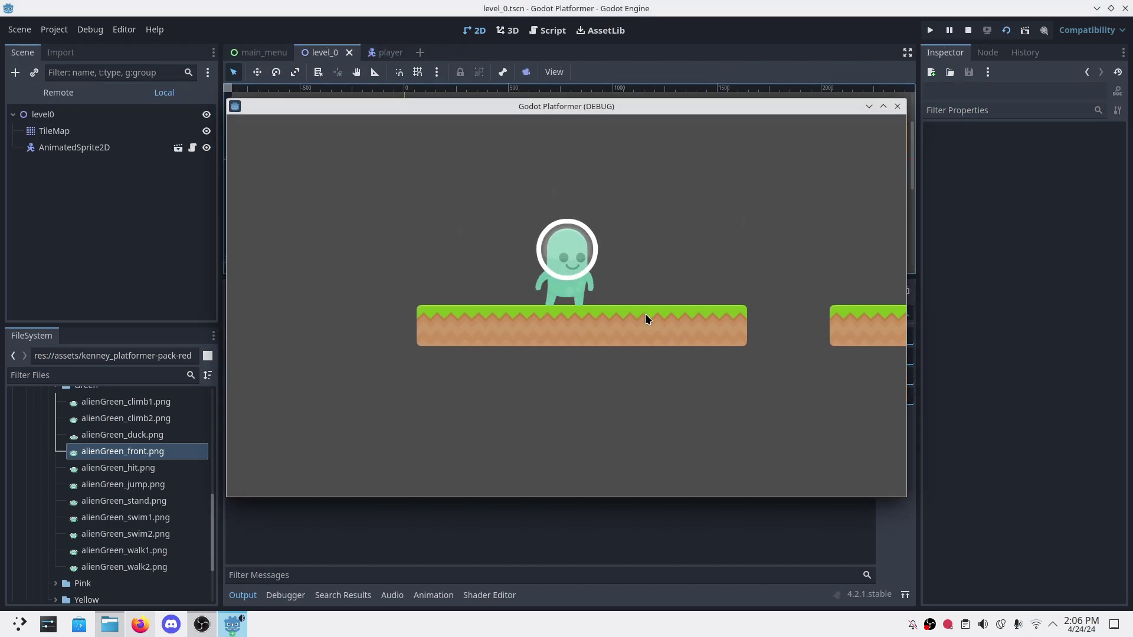
pyautogui.press('space')
pyautogui.press('Right')
pyautogui.press('space')
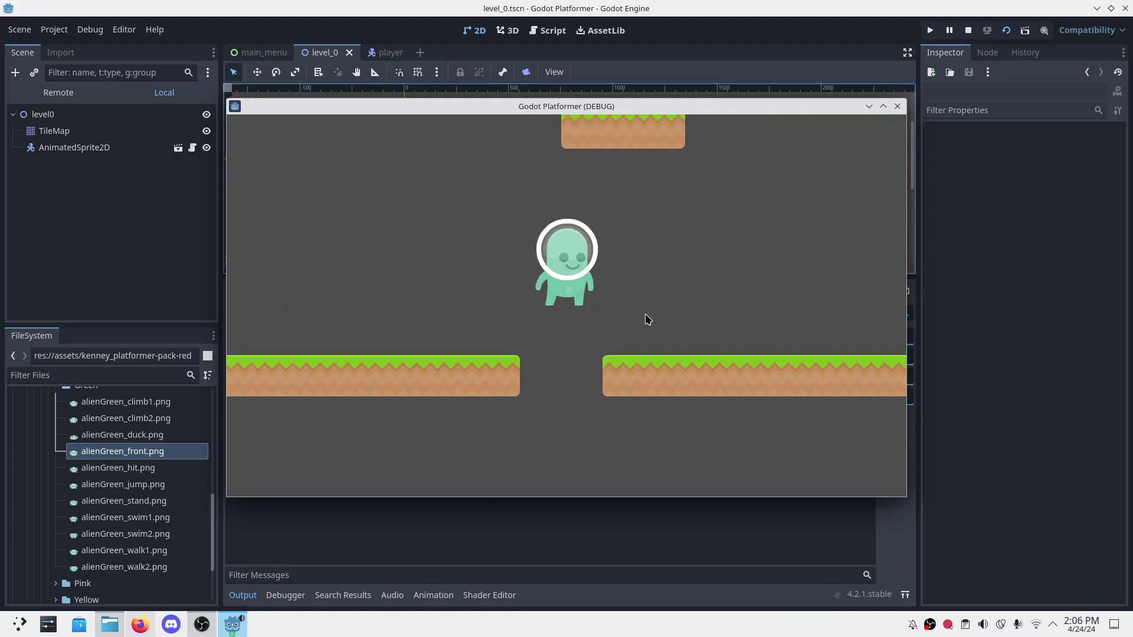
pyautogui.press('Right')
pyautogui.press('space')
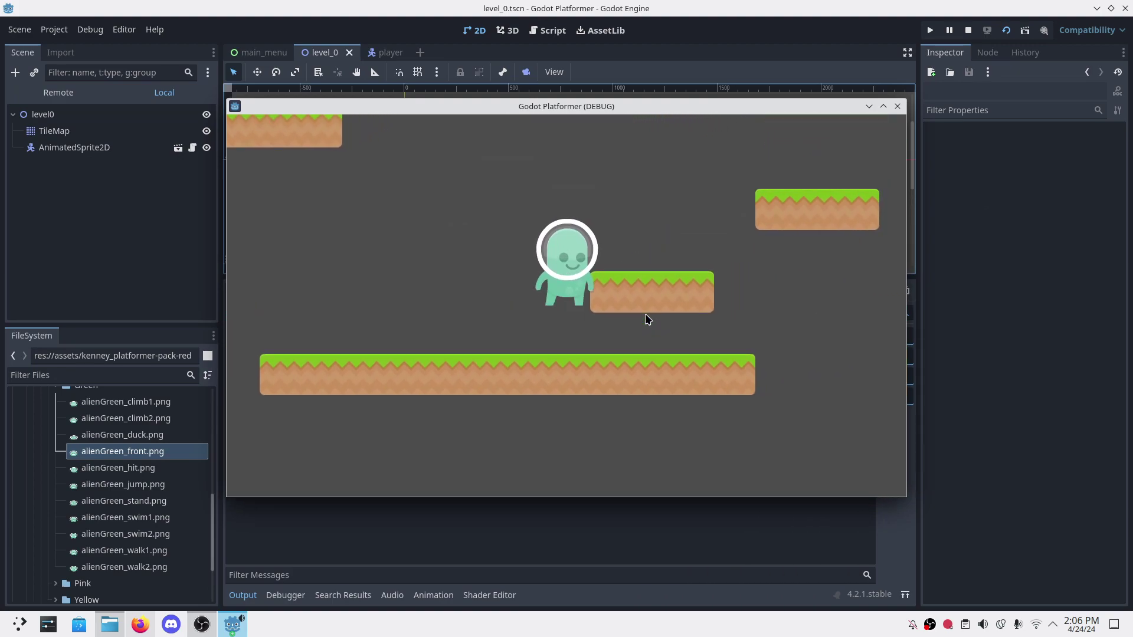
pyautogui.press('Left')
pyautogui.press('Right')
pyautogui.press('space')
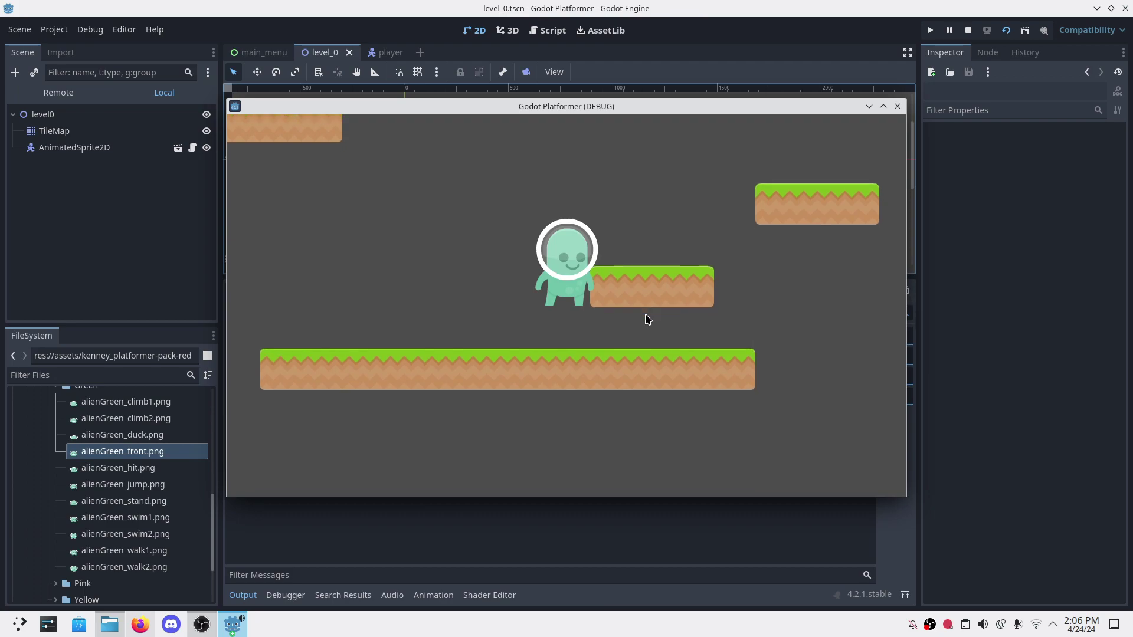
pyautogui.press('Left')
pyautogui.press('Right')
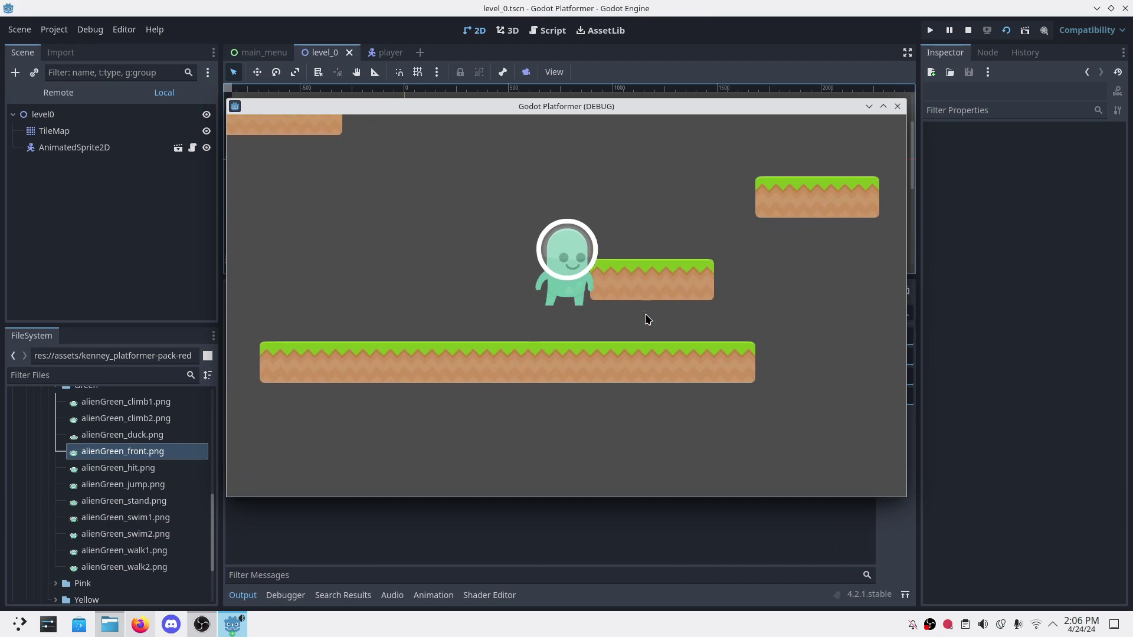
pyautogui.click(898, 106)
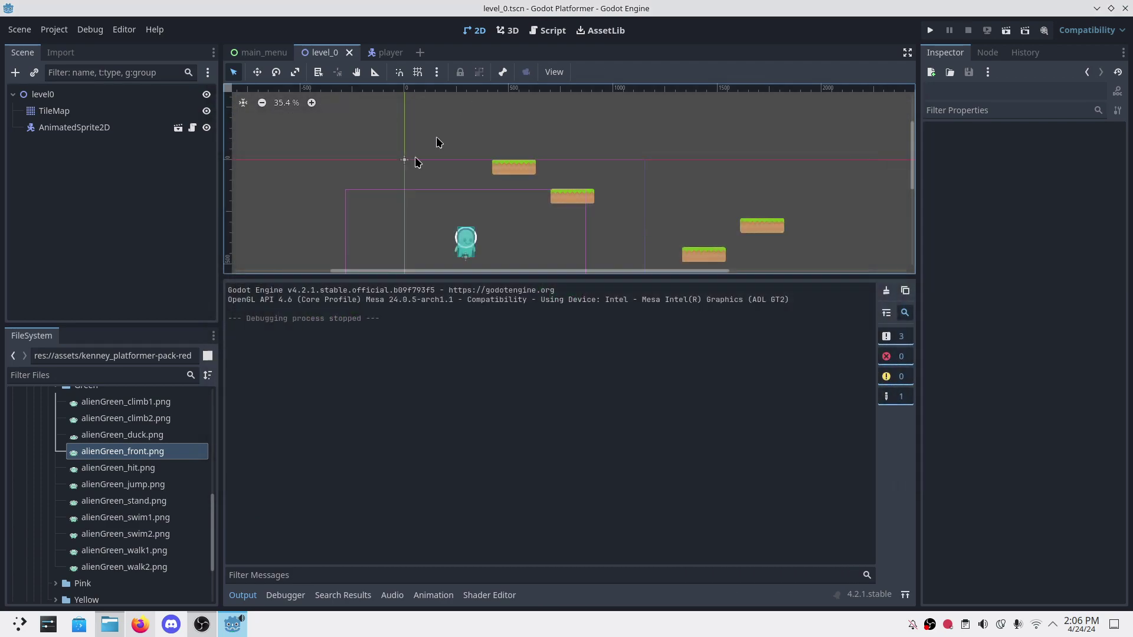
# Step: Open the player node's script player.gd and go to the JUMP_VELOCITY value
pyautogui.click(383, 53)
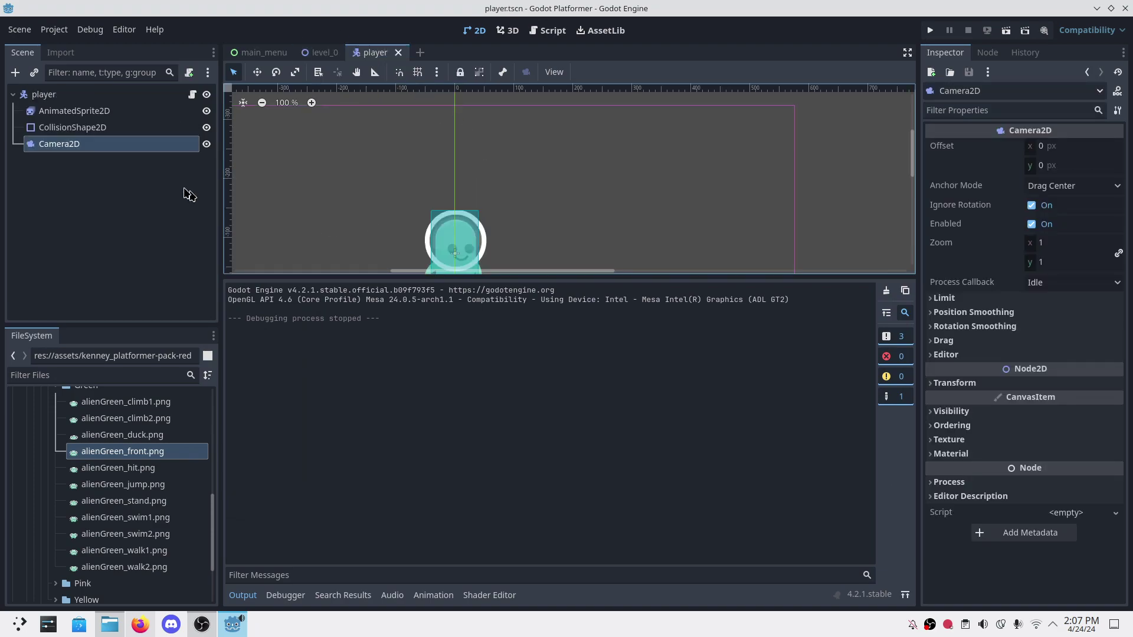
pyautogui.click(55, 95)
pyautogui.click(193, 95)
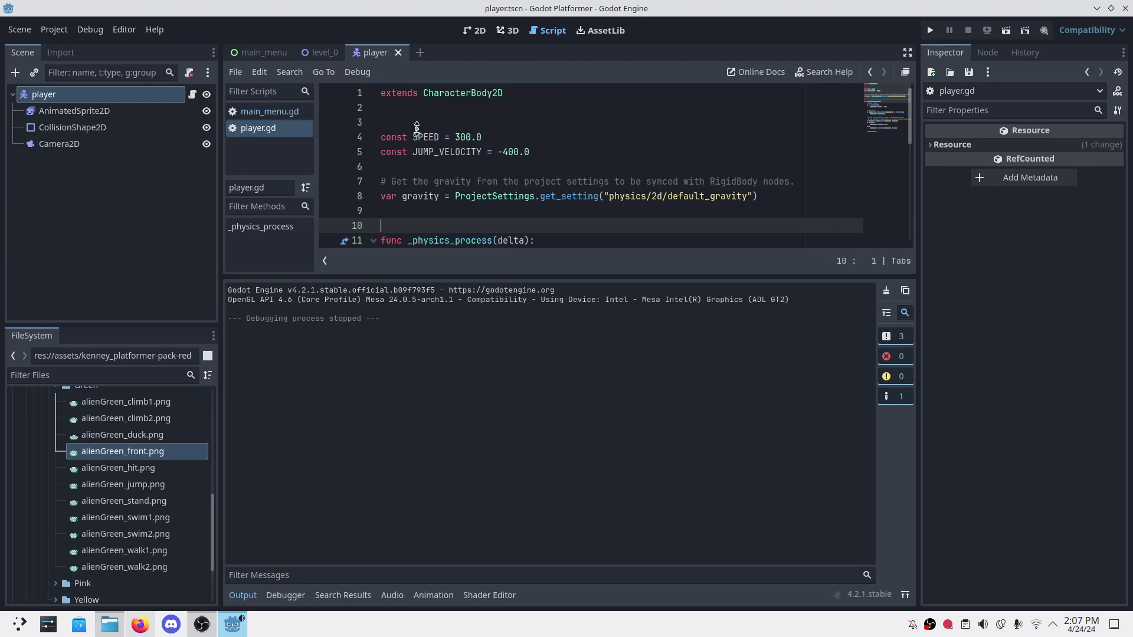
pyautogui.click(509, 153)
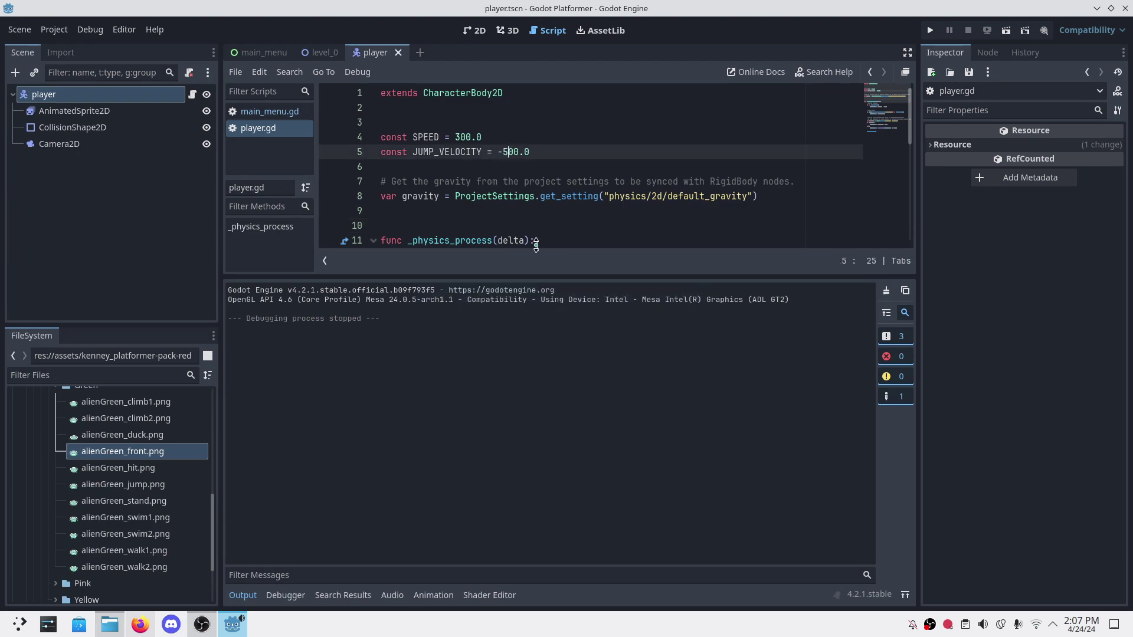
# Step: Playtest the game by moving the player right and jumping, then stop it
pyautogui.click(932, 30)
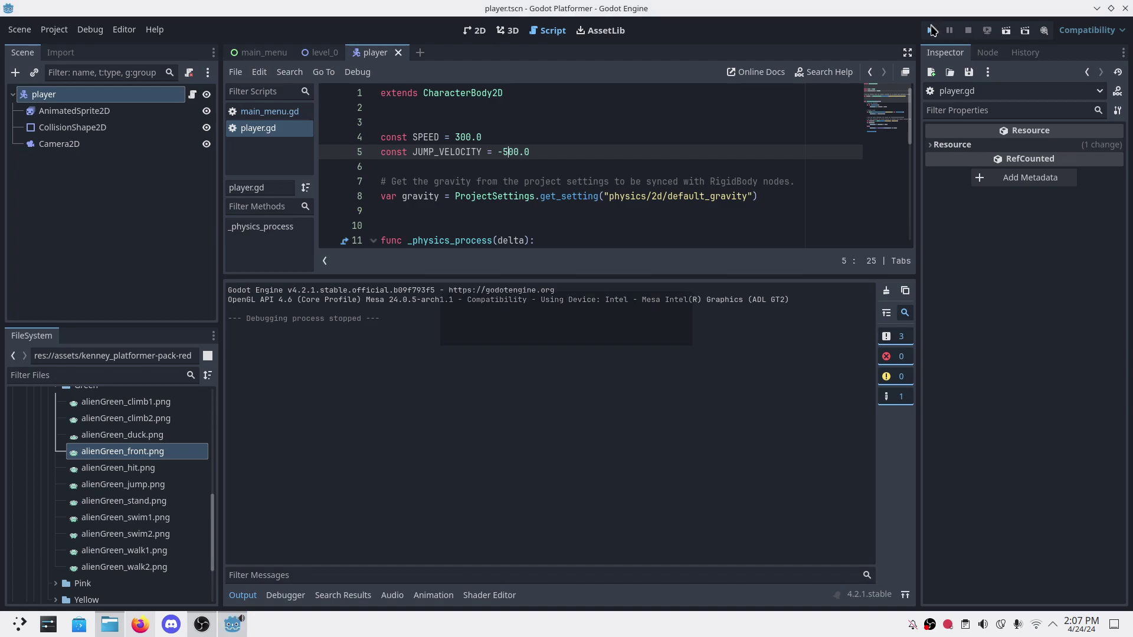
pyautogui.press('Right')
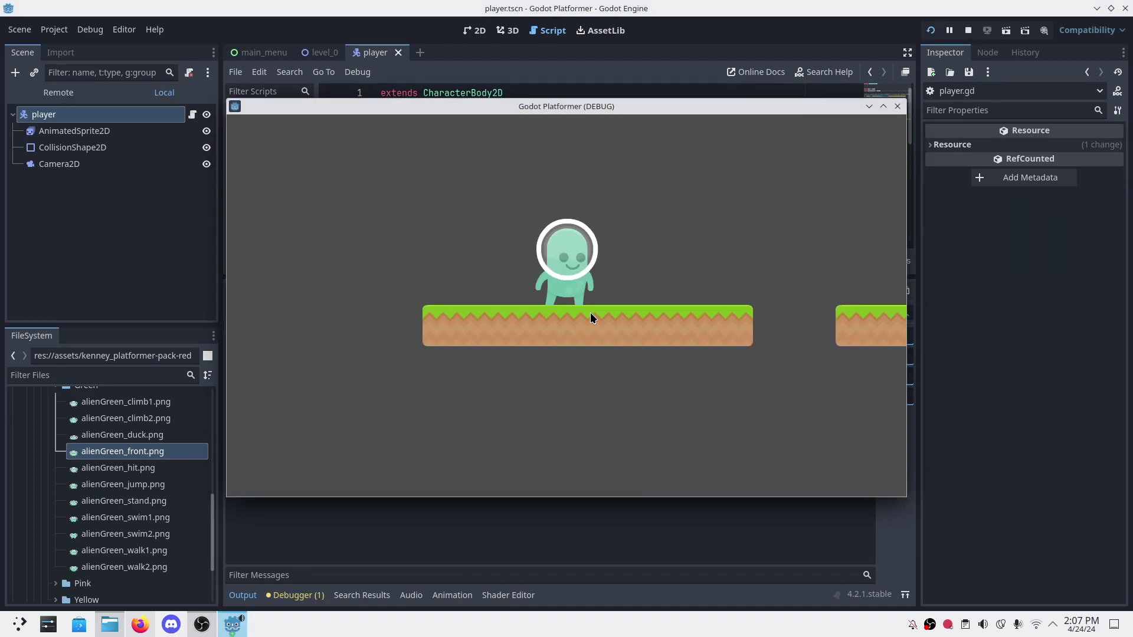
pyautogui.press('space')
pyautogui.press('Right')
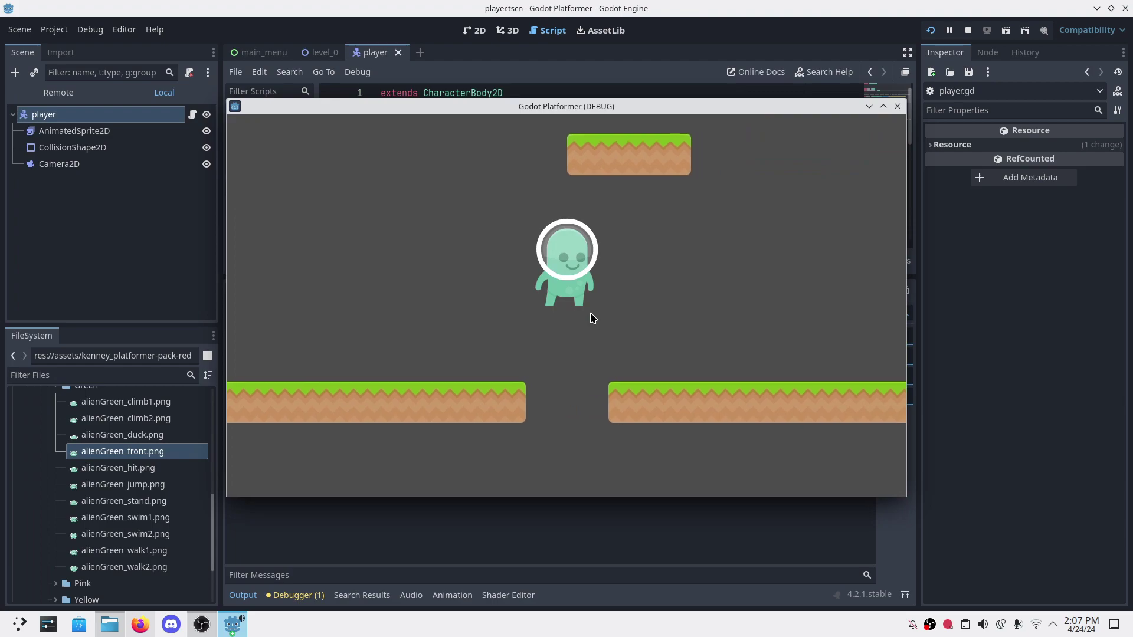
pyautogui.press('Right')
pyautogui.press('space')
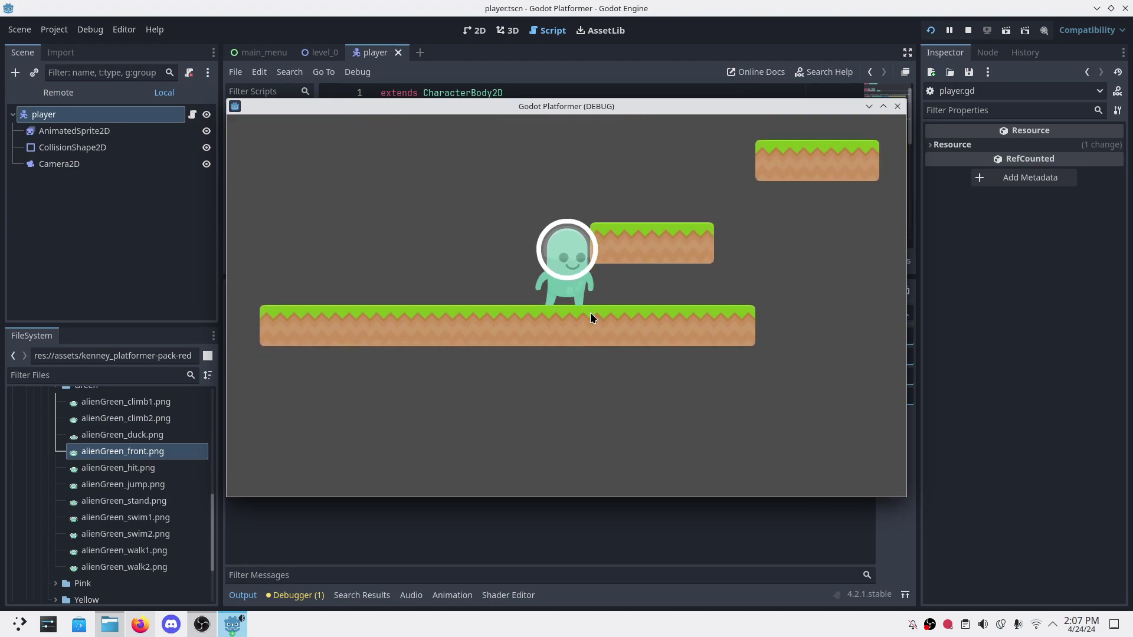
pyautogui.click(897, 106)
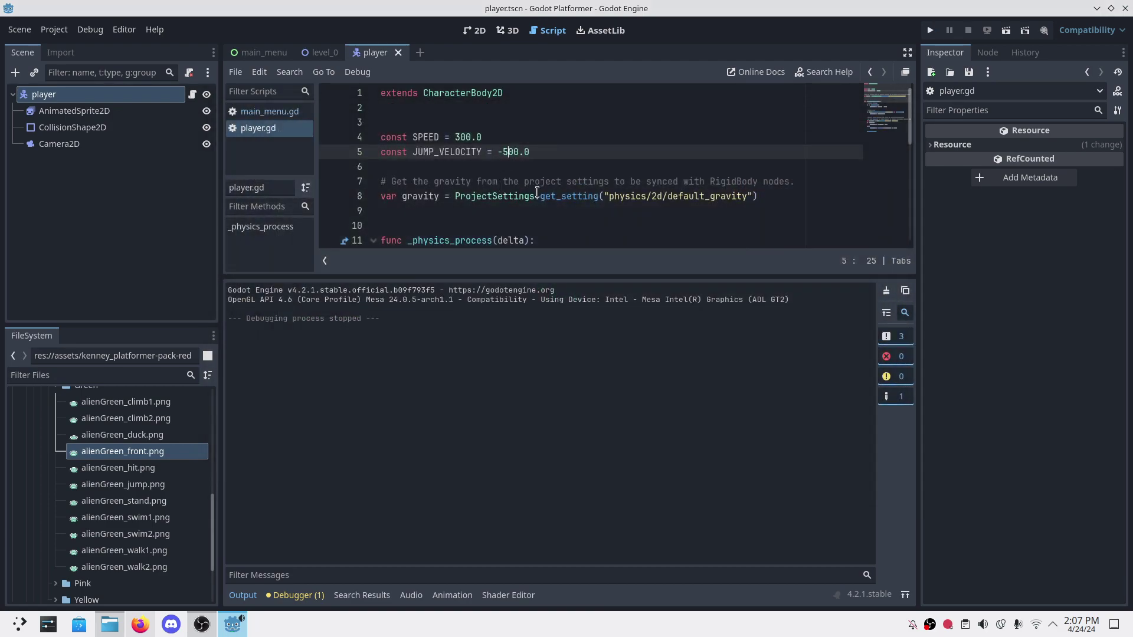
# Step: Rerun Level 0 to test the higher -600.0 jumps across gaps, then select Camera2D
pyautogui.click(931, 32)
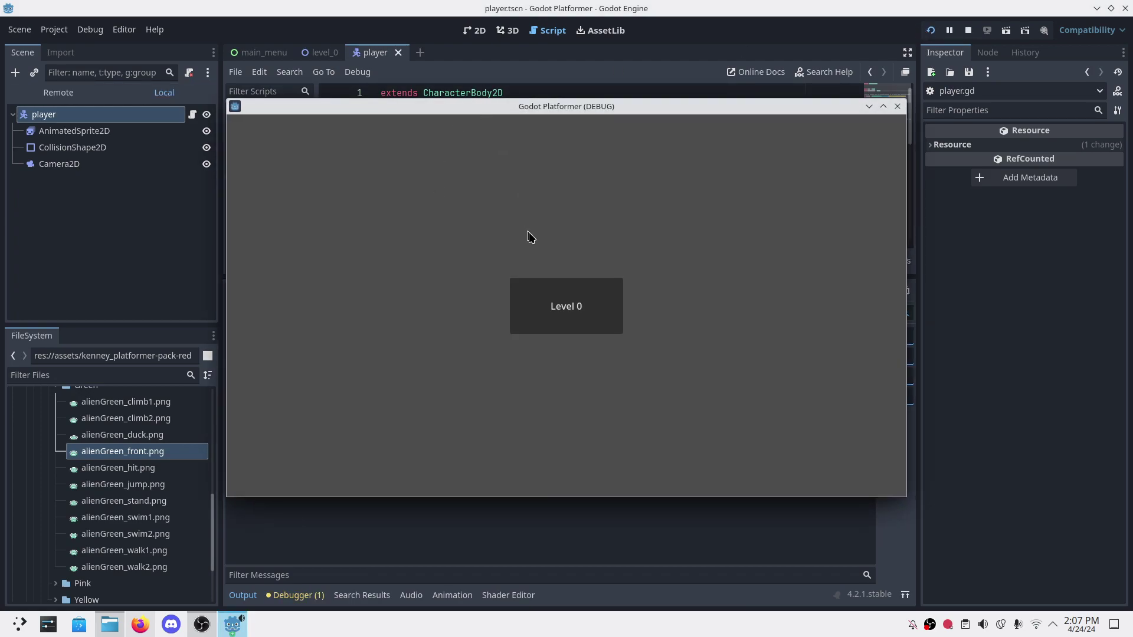
pyautogui.click(549, 304)
pyautogui.press('Right')
pyautogui.press('space')
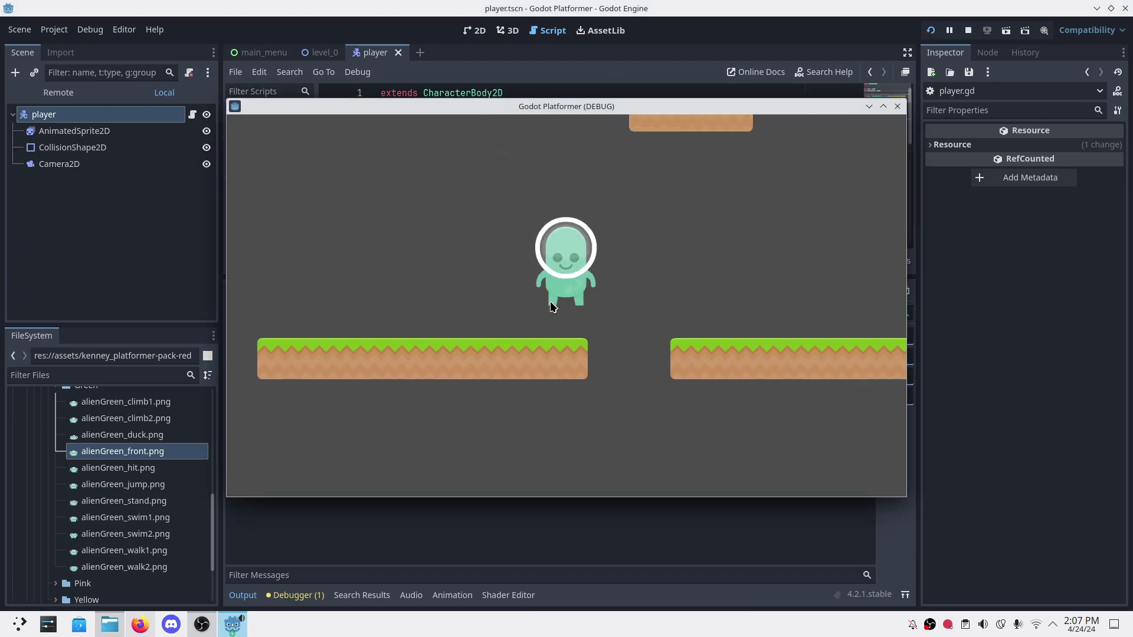
pyautogui.press('space')
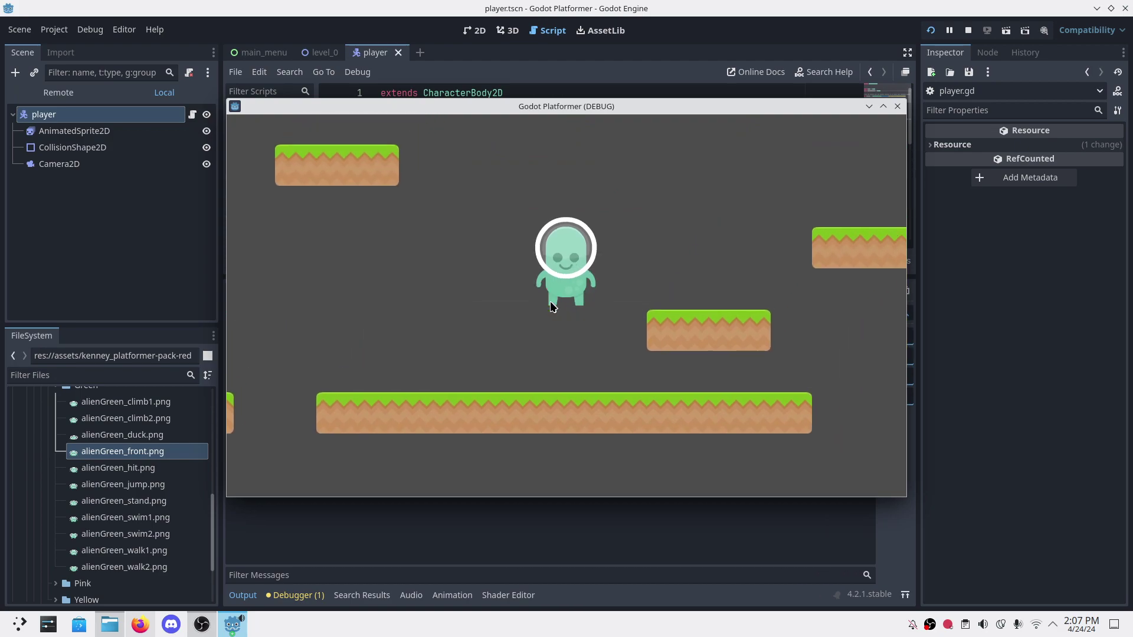
pyautogui.press('space')
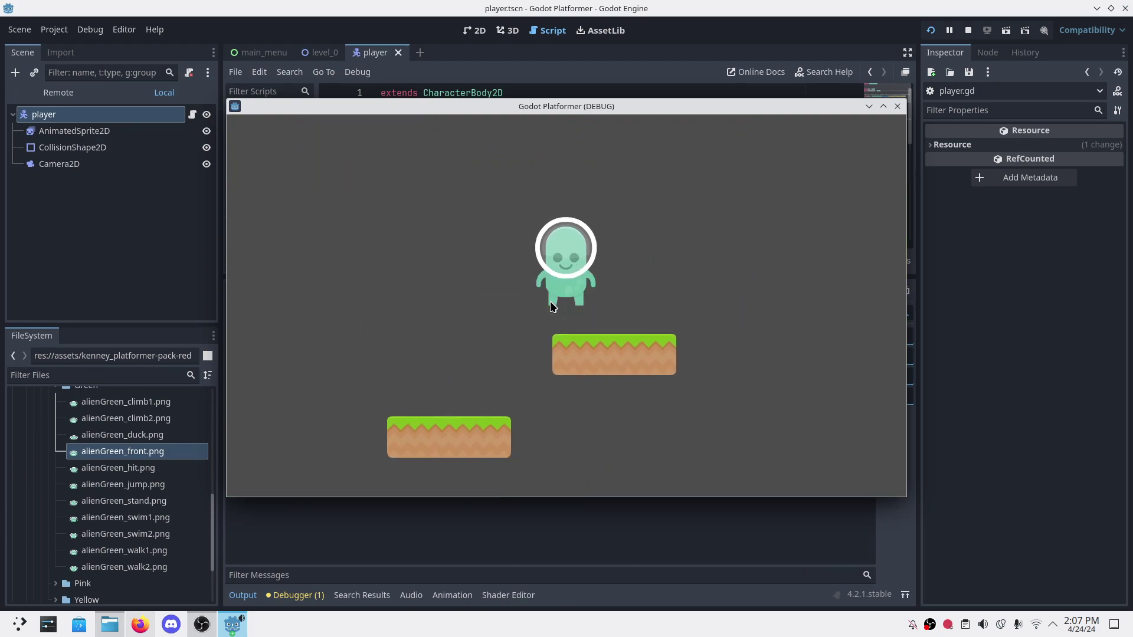
pyautogui.press('Left')
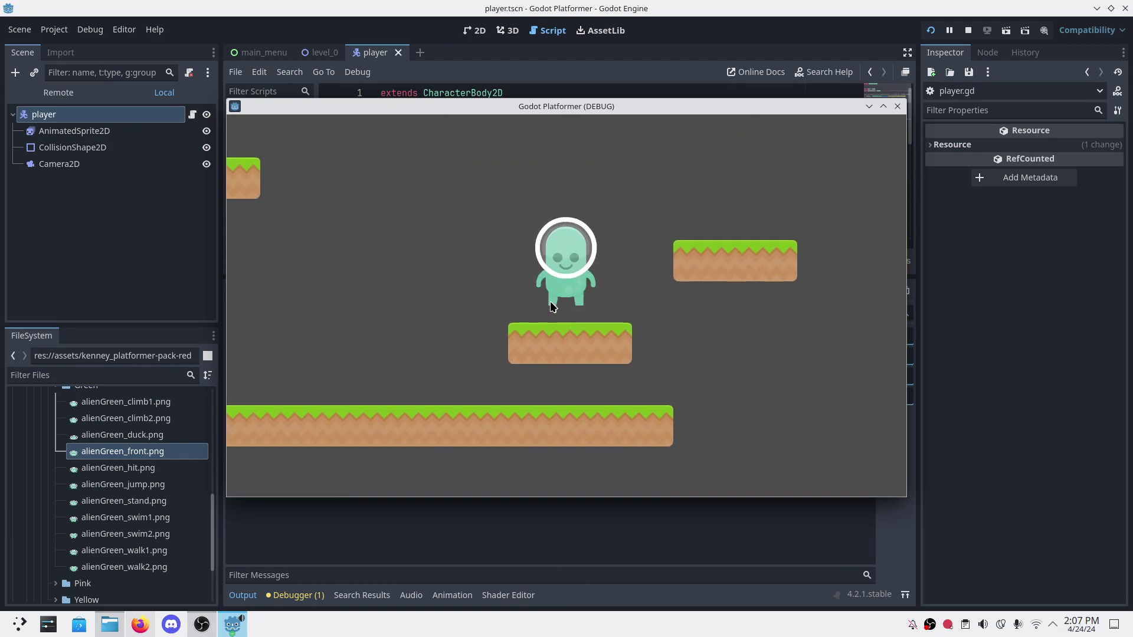
pyautogui.press('Left')
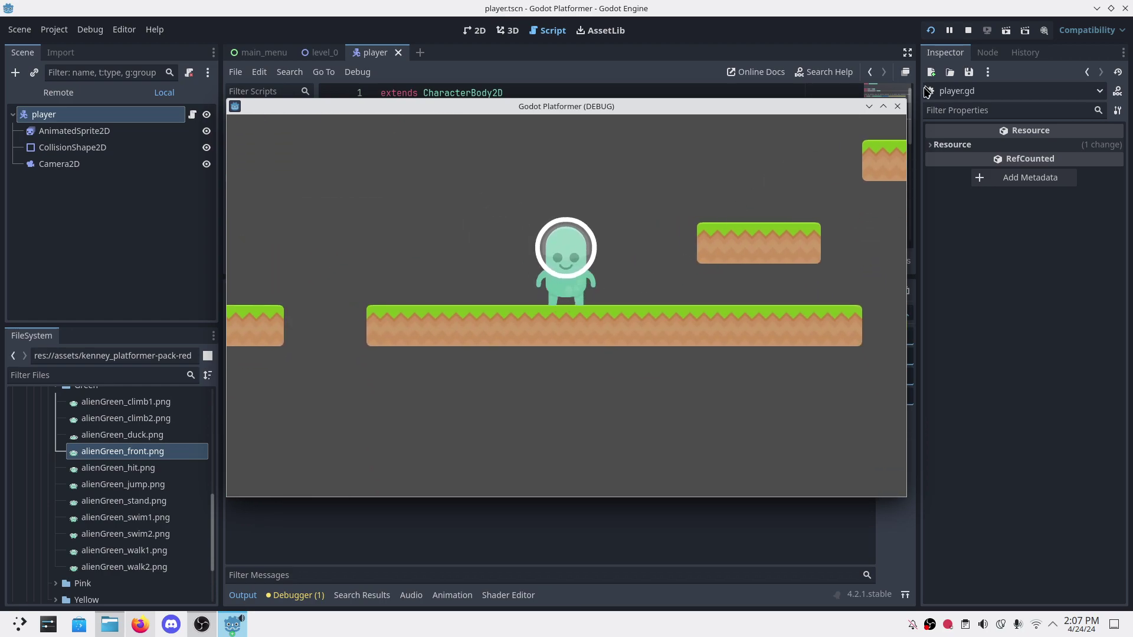
pyautogui.click(897, 106)
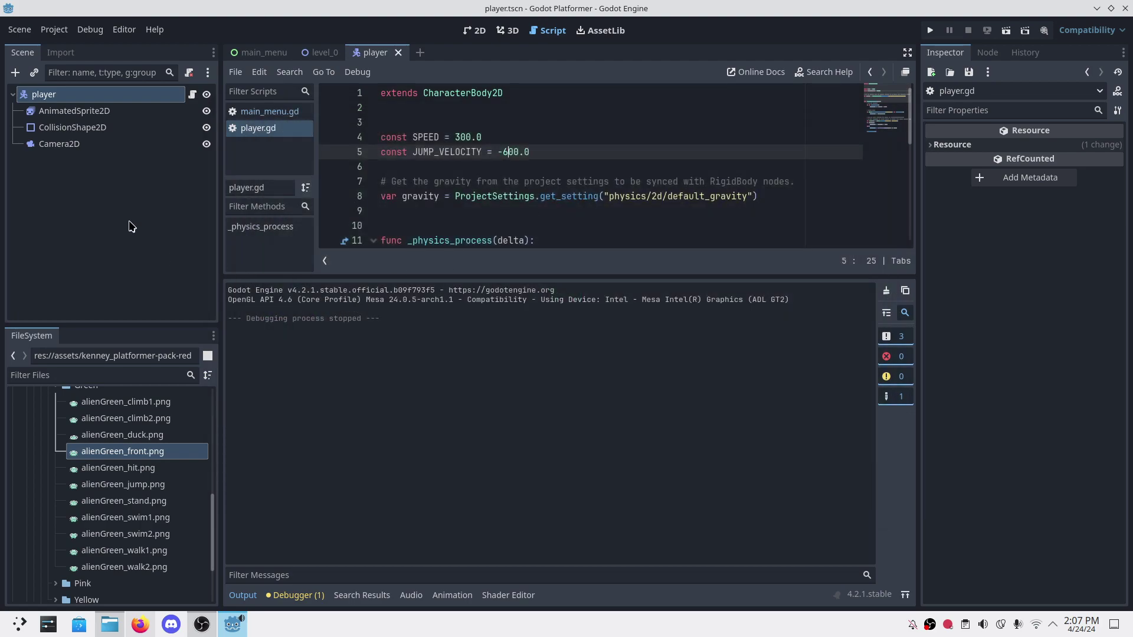
pyautogui.click(52, 144)
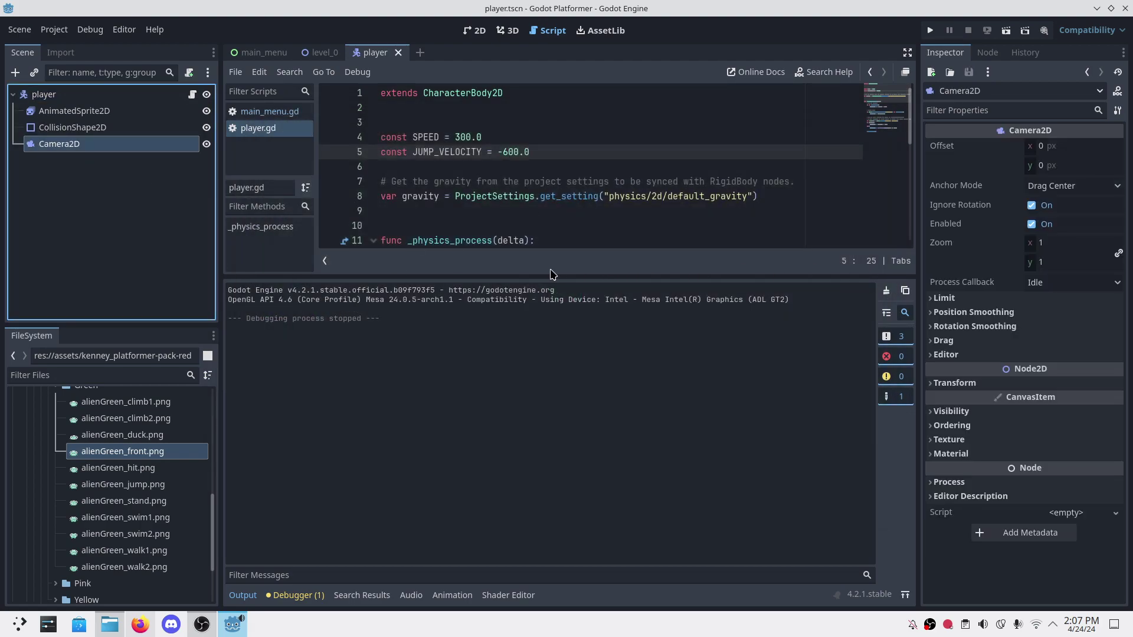
# Step: Switch to the 2D view, zoom the canvas out to 12.5%, and shrink the Output panel
pyautogui.click(476, 32)
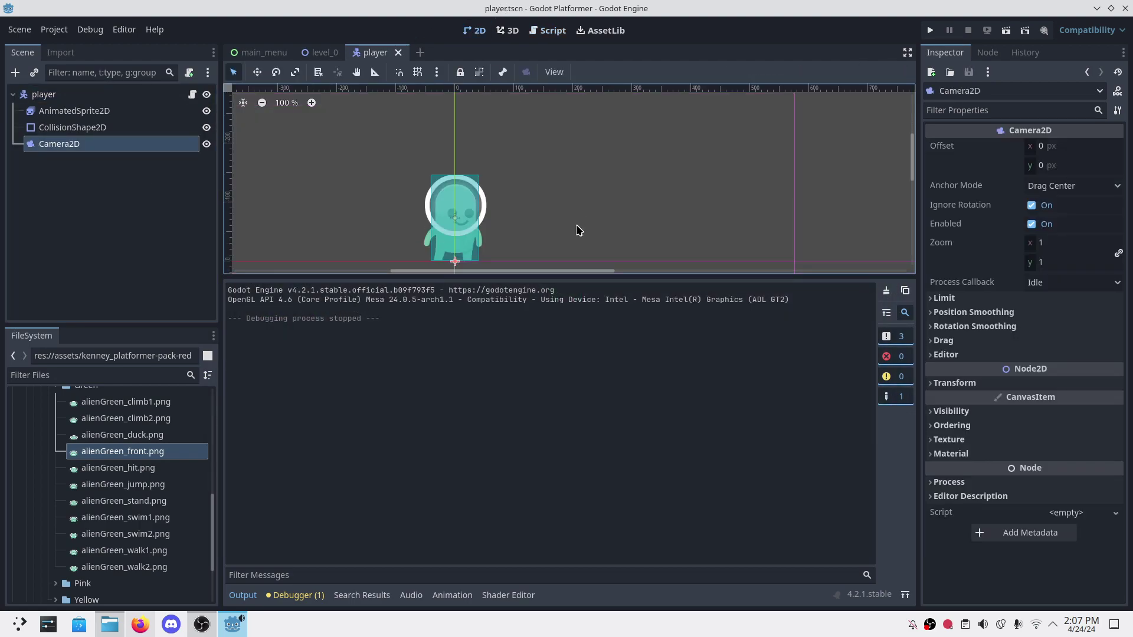
pyautogui.scroll(-4, 502, 224)
pyautogui.scroll(-3, 504, 224)
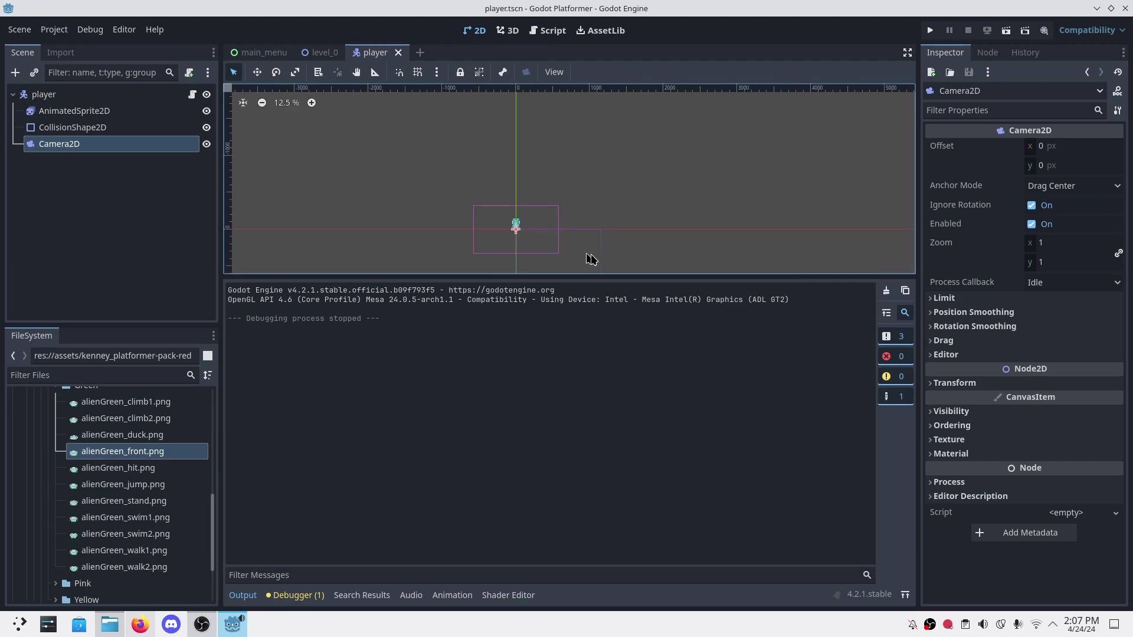
pyautogui.moveTo(732, 275); pyautogui.dragTo(711, 412)
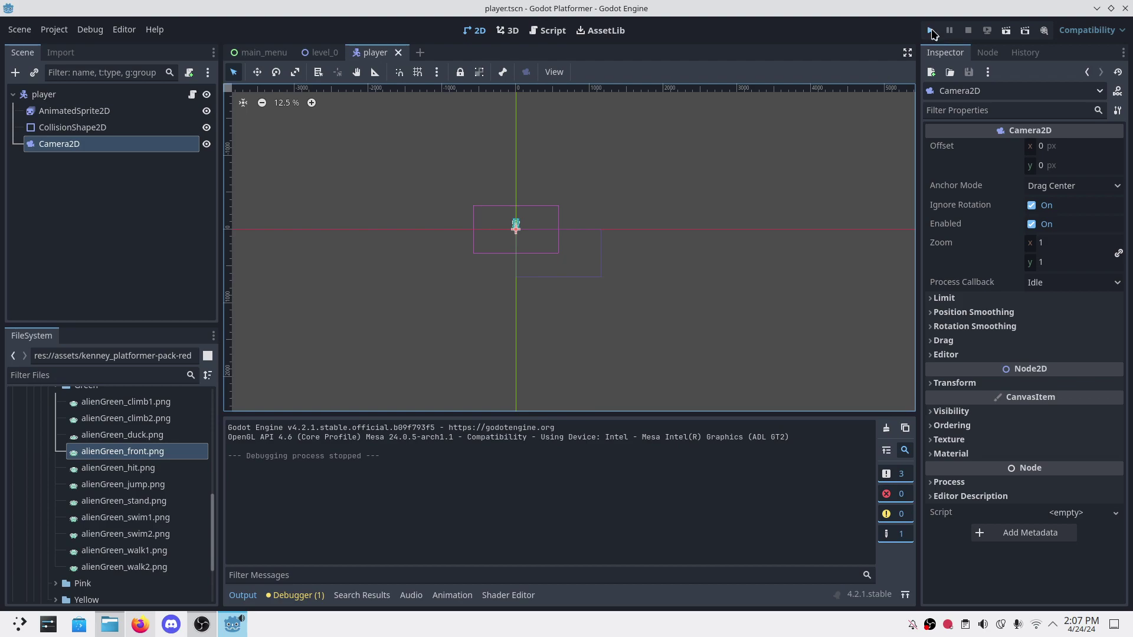
# Step: Run the project and walk the player left and right to watch the camera follow
pyautogui.click(931, 31)
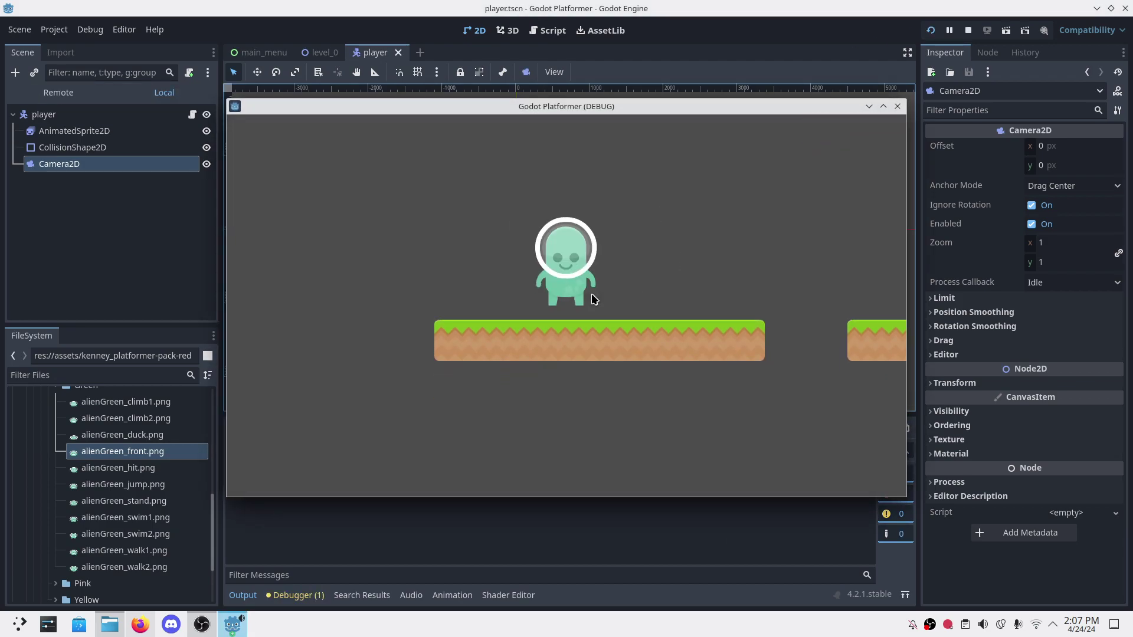
pyautogui.press('Right')
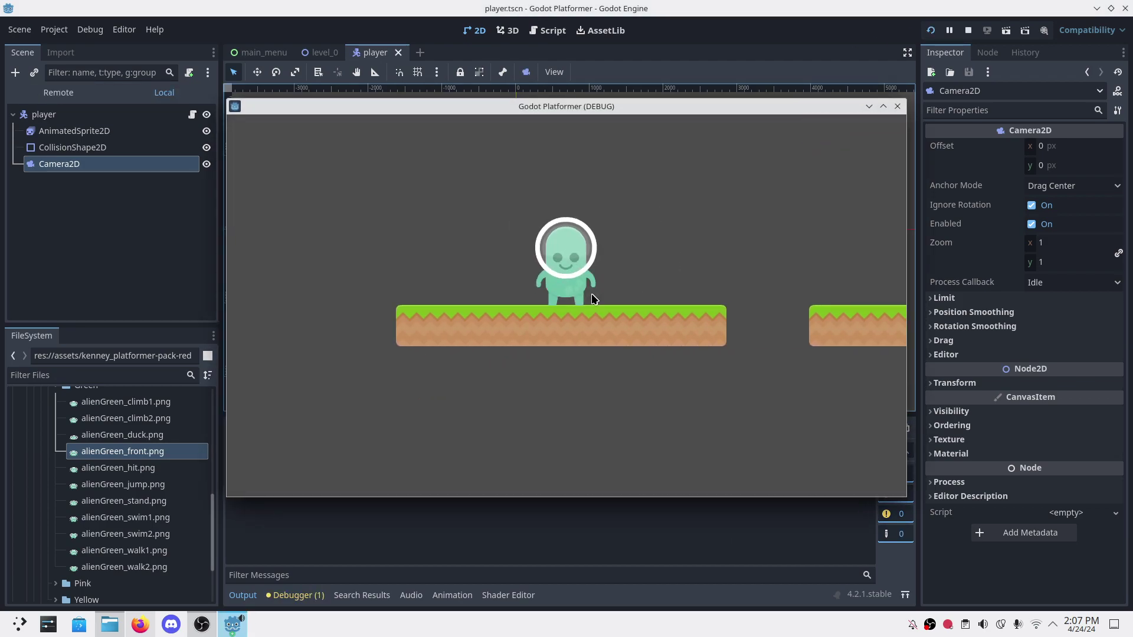
pyautogui.press('Right')
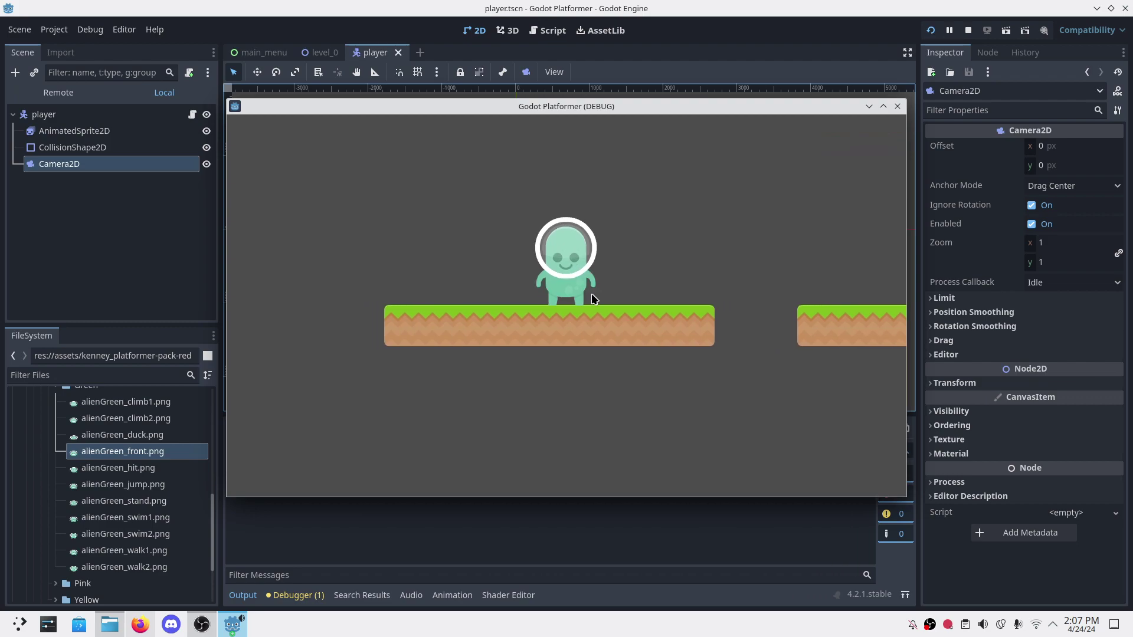
pyautogui.press('Left')
pyautogui.press('Right')
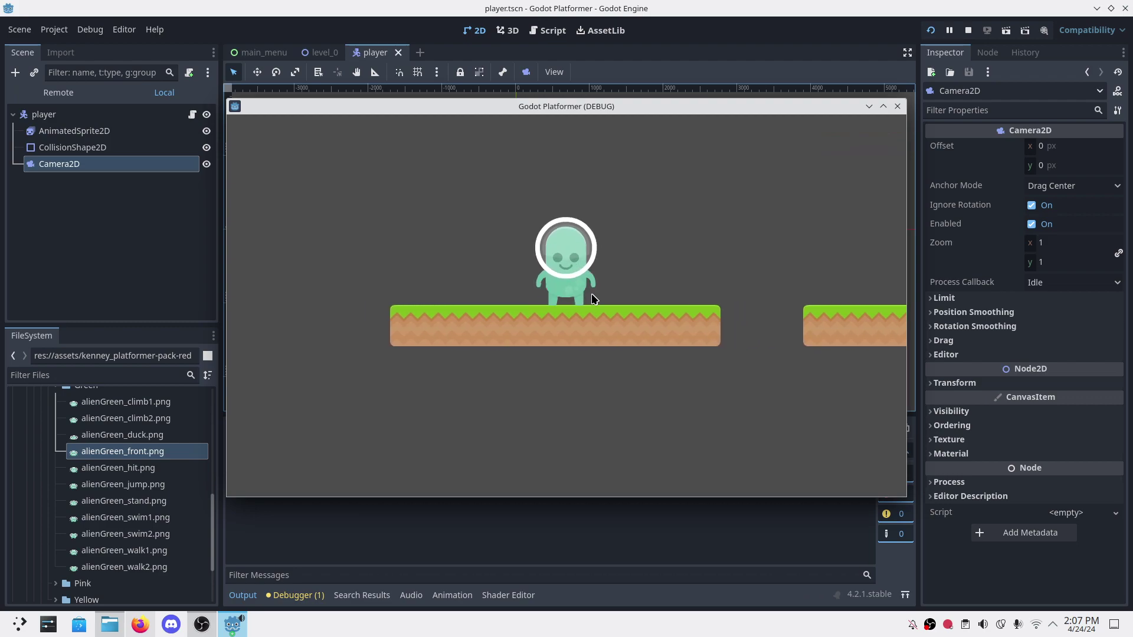
pyautogui.press('Left')
pyautogui.press('Right')
pyautogui.press('Left')
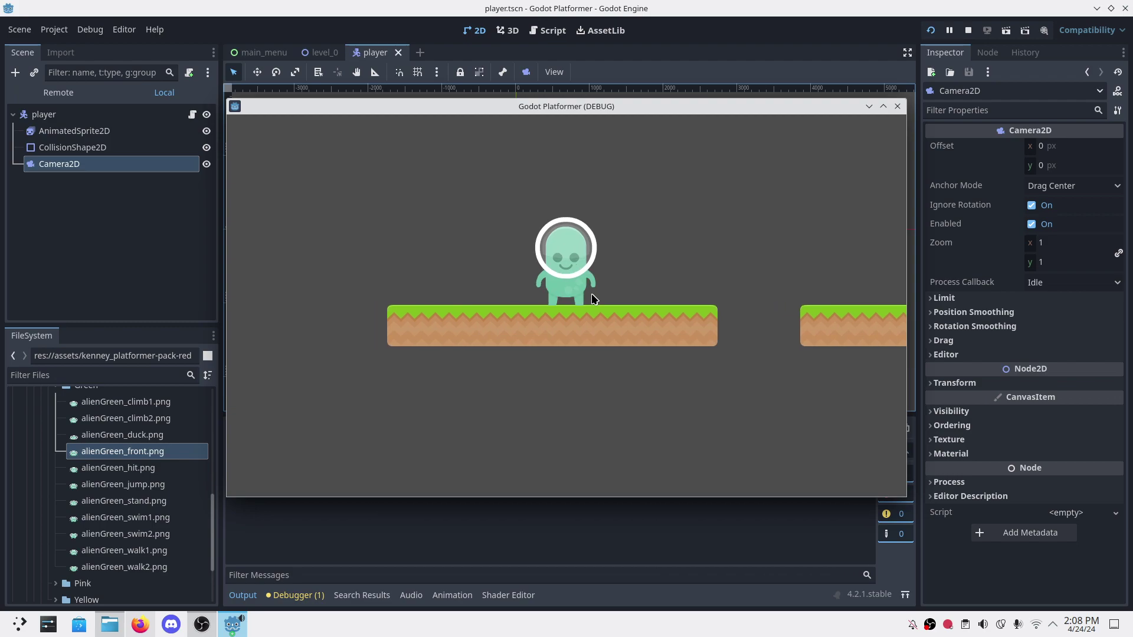
pyautogui.press('Right')
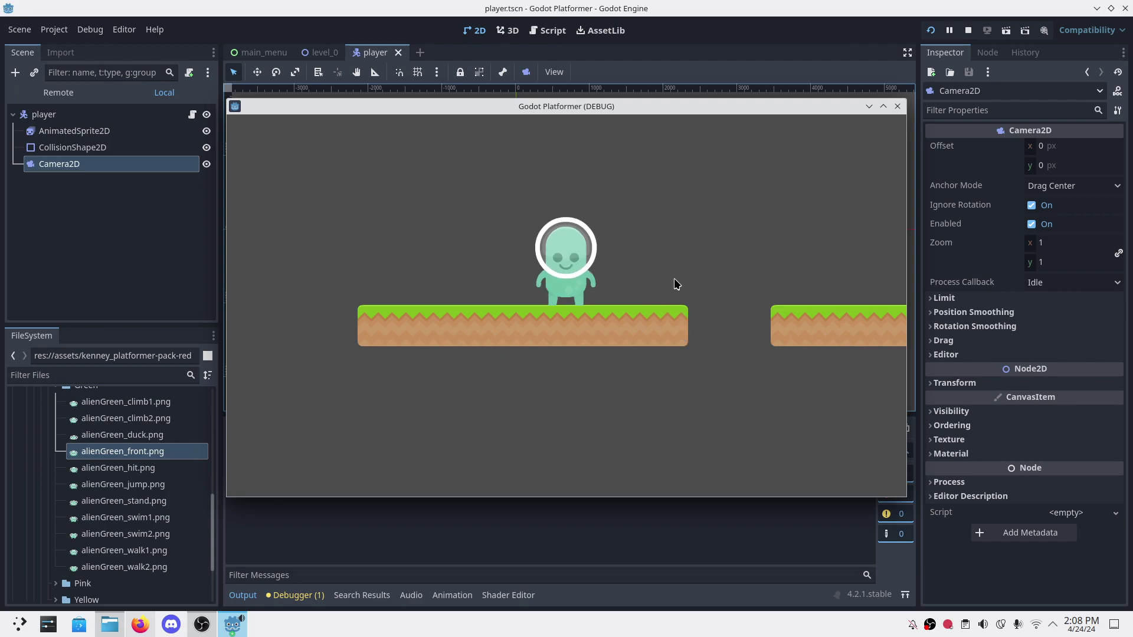
# Step: Enable Camera2D position smoothing and horizontal drag margins, then save the player scene
pyautogui.click(991, 311)
pyautogui.click(978, 299)
pyautogui.click(980, 407)
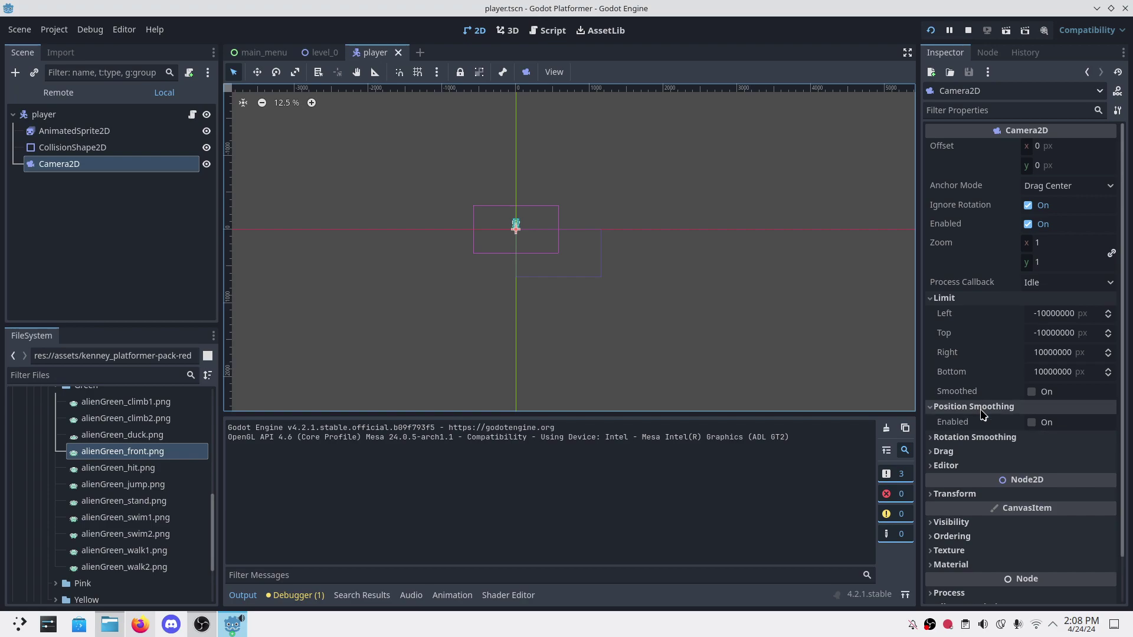
pyautogui.click(1032, 423)
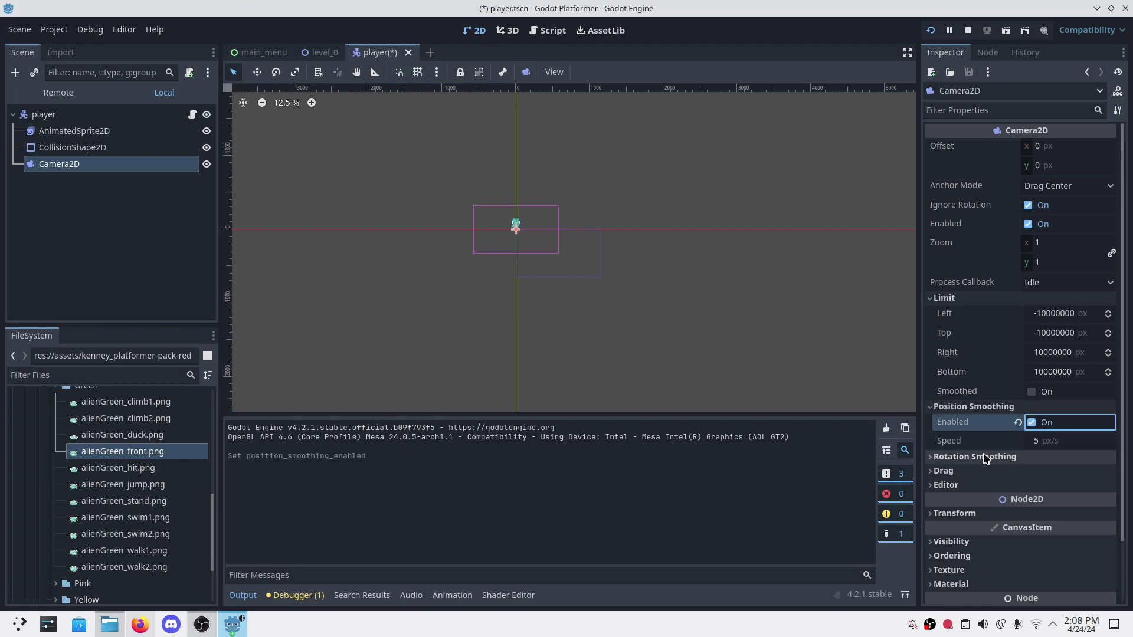
pyautogui.scroll(-2, 988, 458)
pyautogui.click(941, 413)
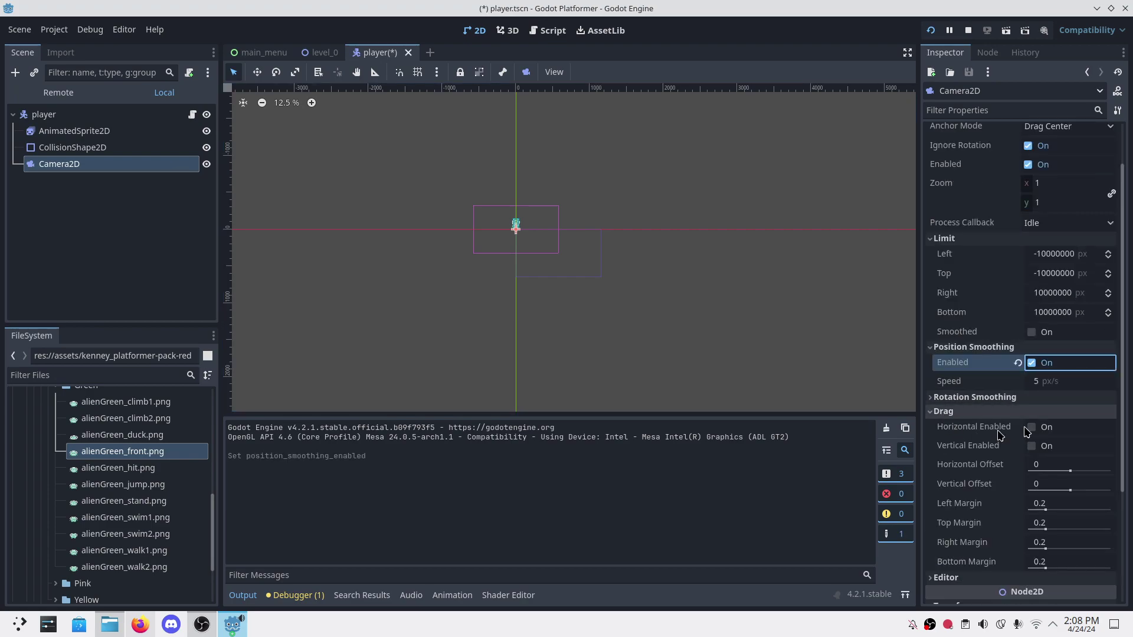
pyautogui.click(1031, 427)
pyautogui.scroll(-4, 973, 411)
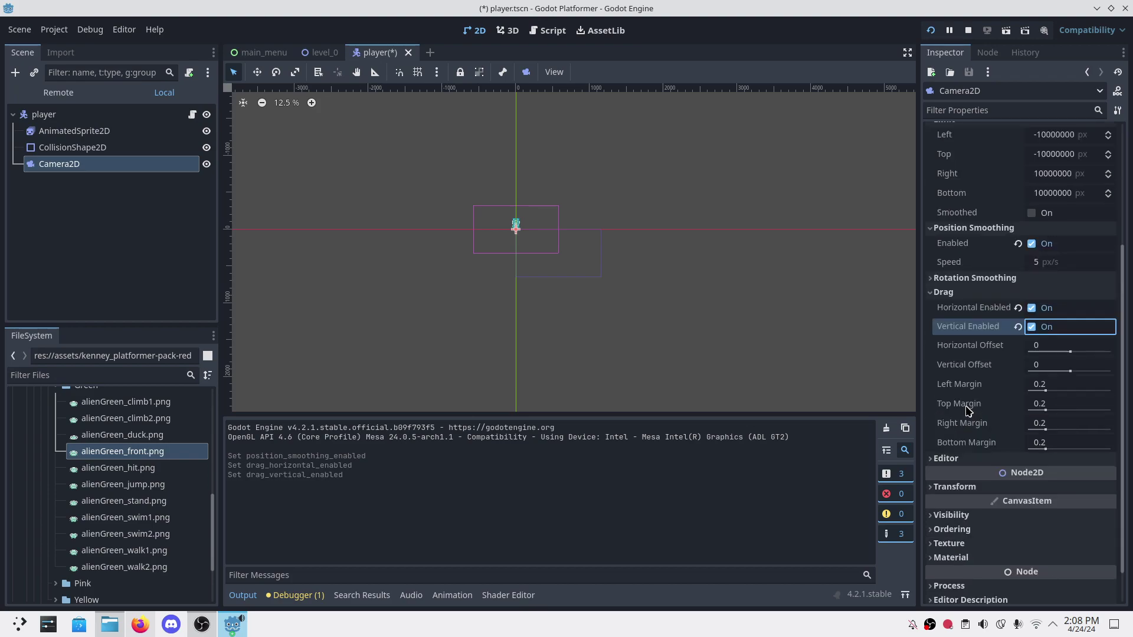
pyautogui.hotkey('ctrl', 's')
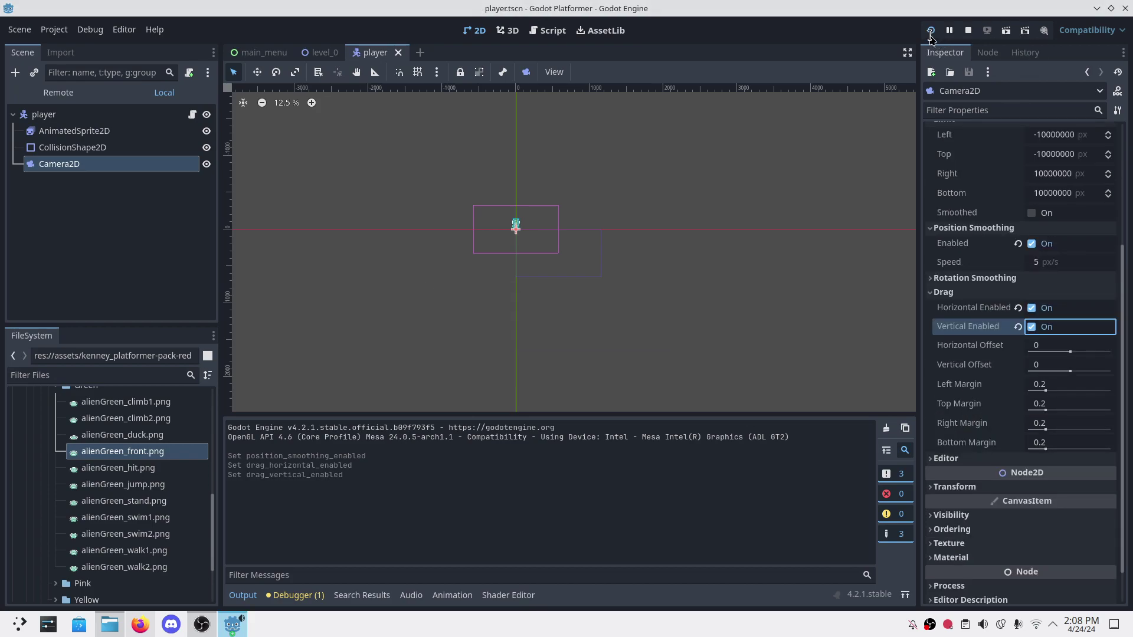
# Step: Run the game, walk and jump across the platforms to test the smoothed camera, then stop with F8
pyautogui.click(930, 34)
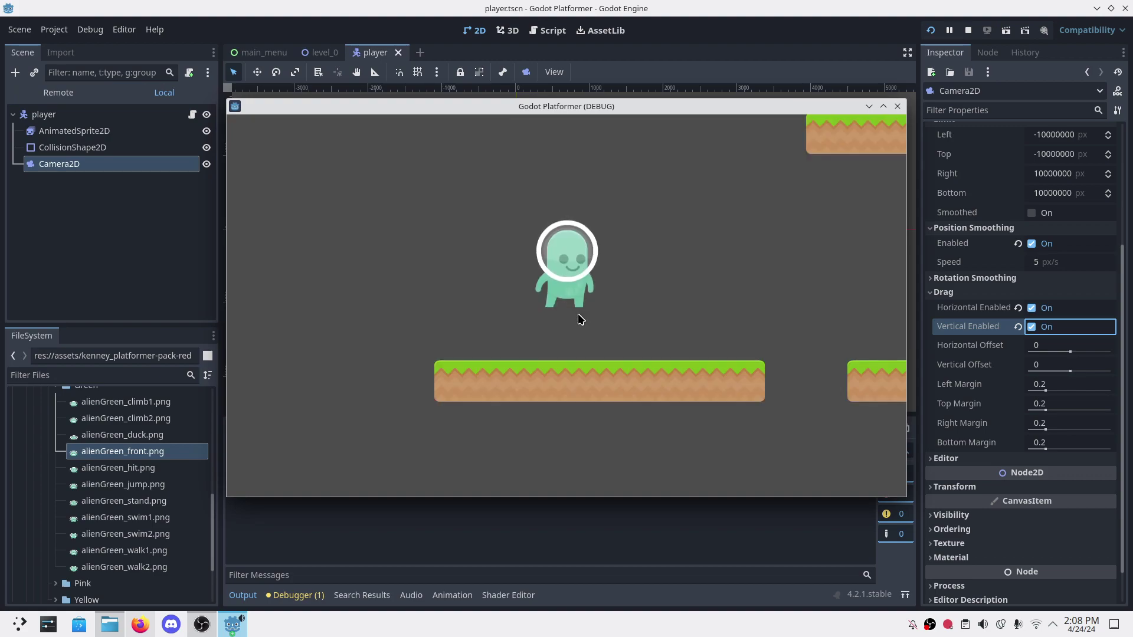
pyautogui.press('Right')
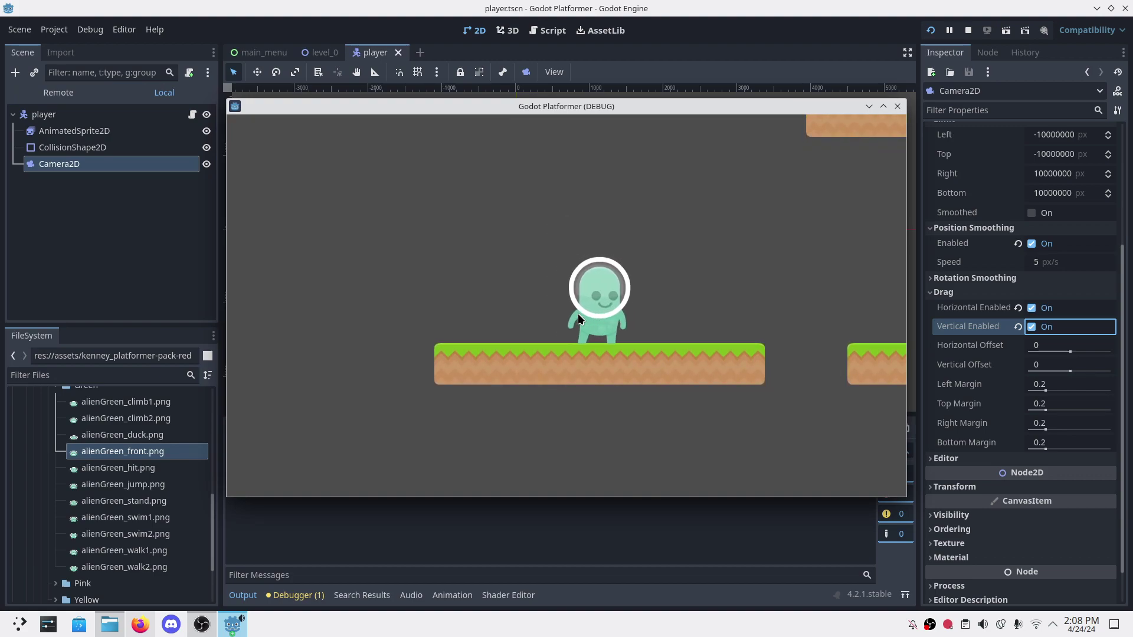
pyautogui.press('Left')
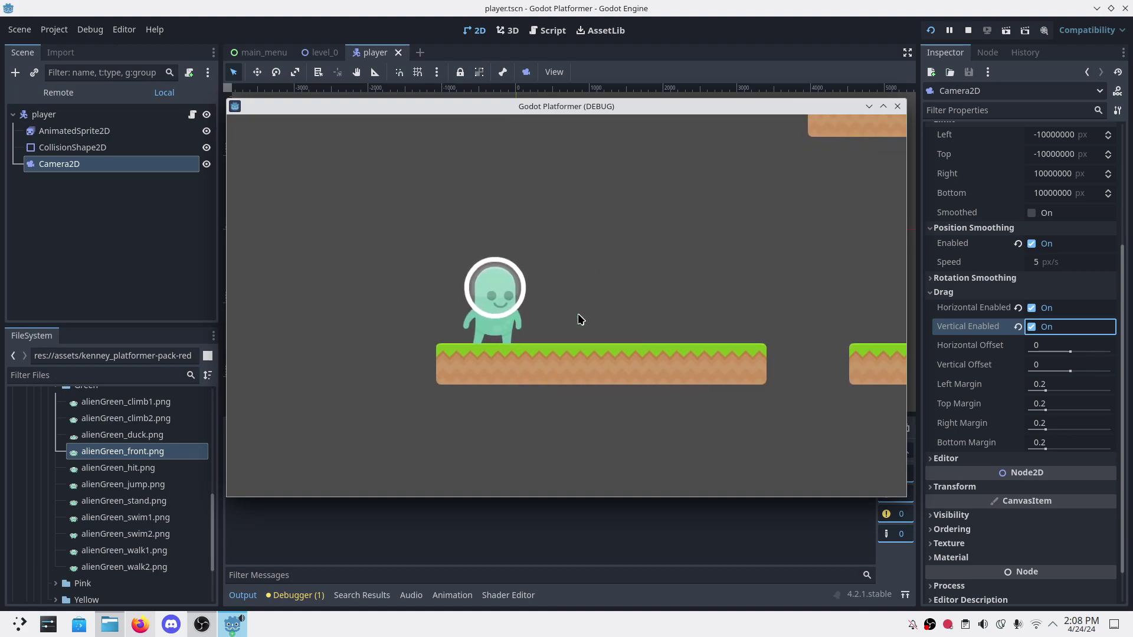
pyautogui.press('Right')
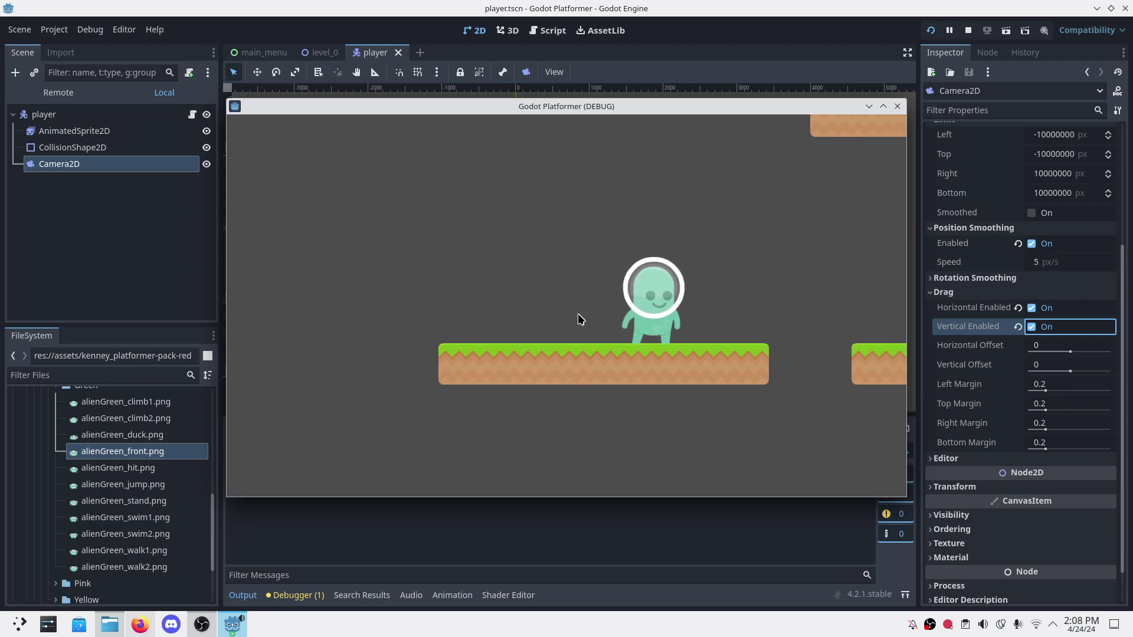
pyautogui.press('Left')
pyautogui.press('Right')
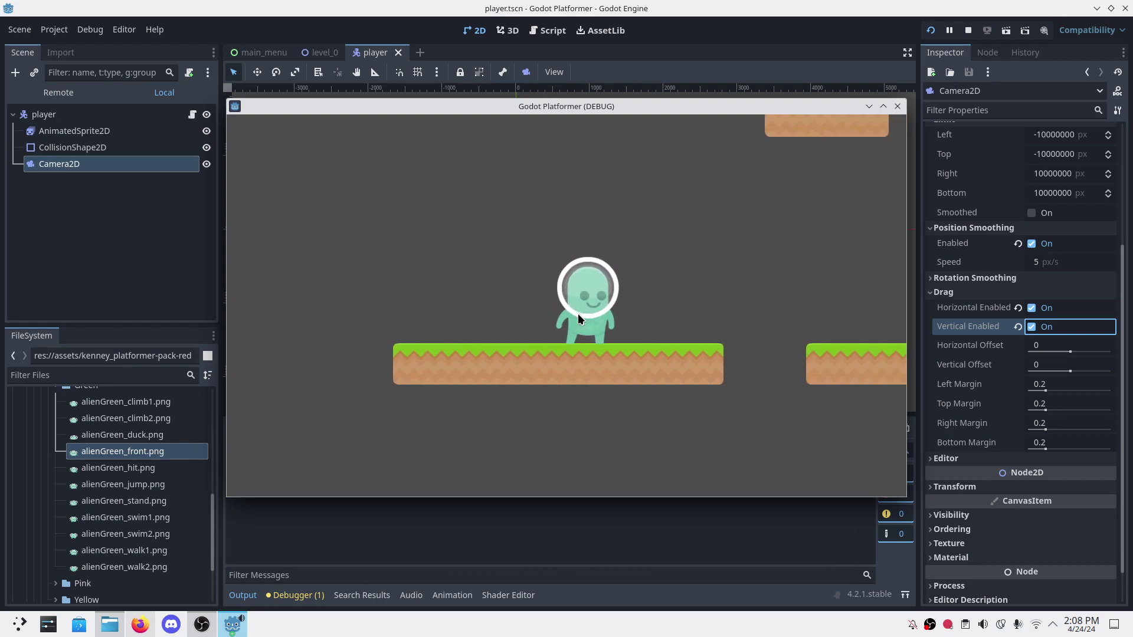
pyautogui.press('Left')
pyautogui.press('Right')
pyautogui.press('space')
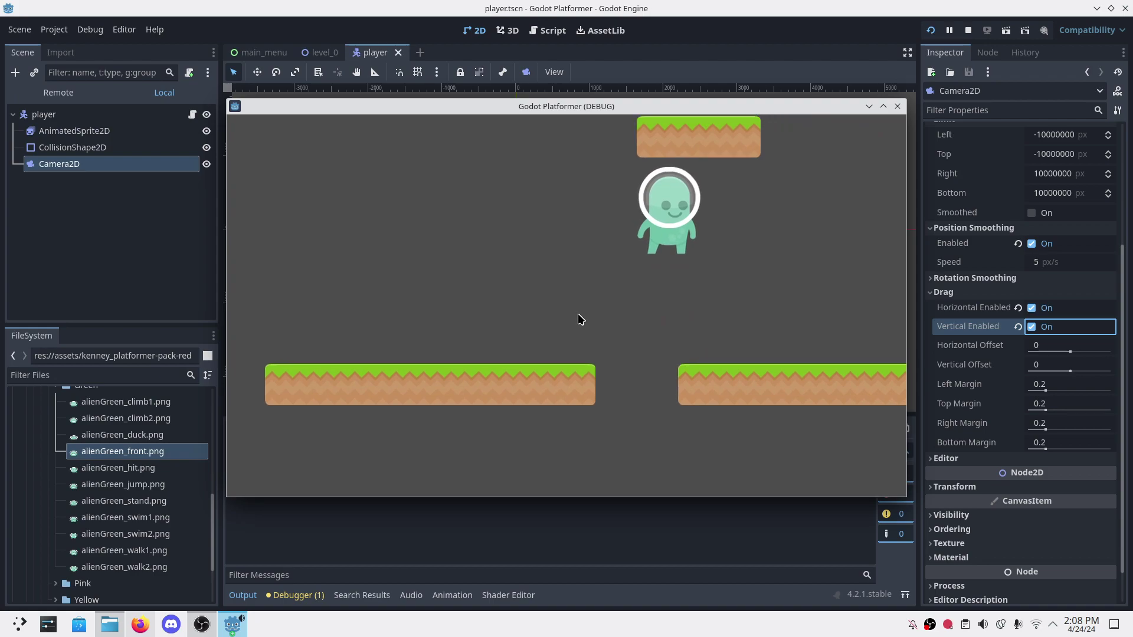
pyautogui.press('Left')
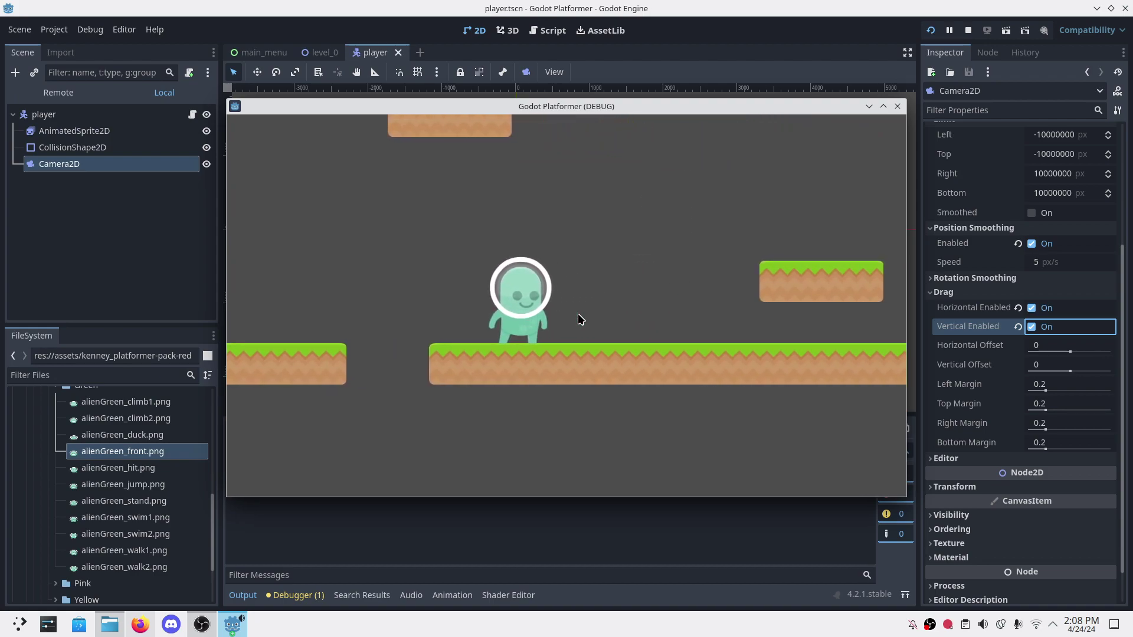
pyautogui.press('Right')
pyautogui.press('space')
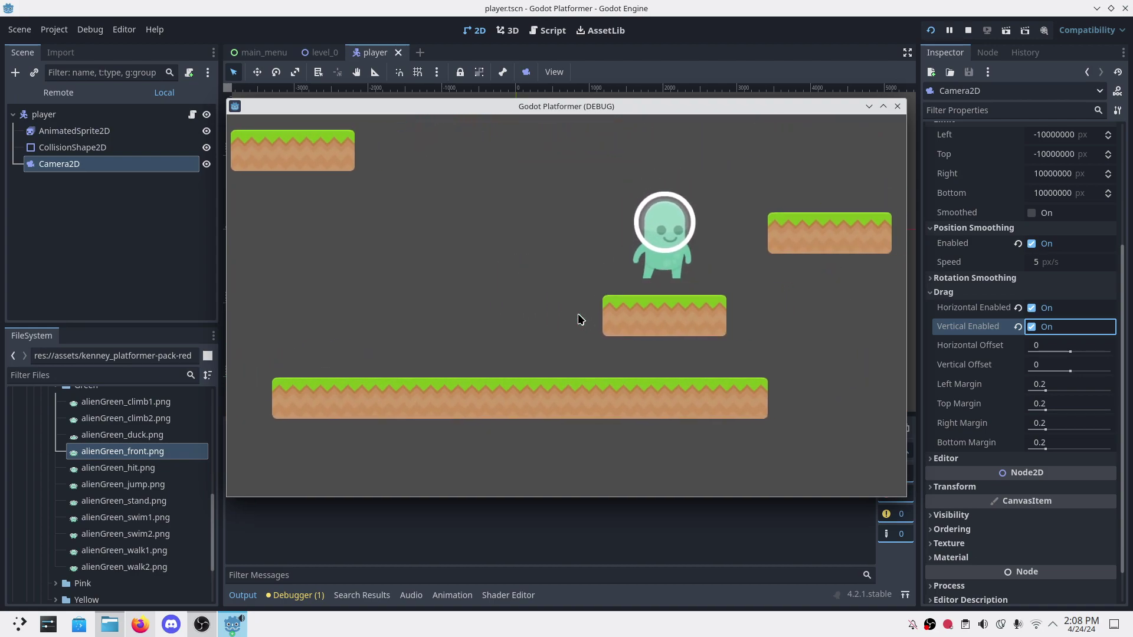
pyautogui.press('Right')
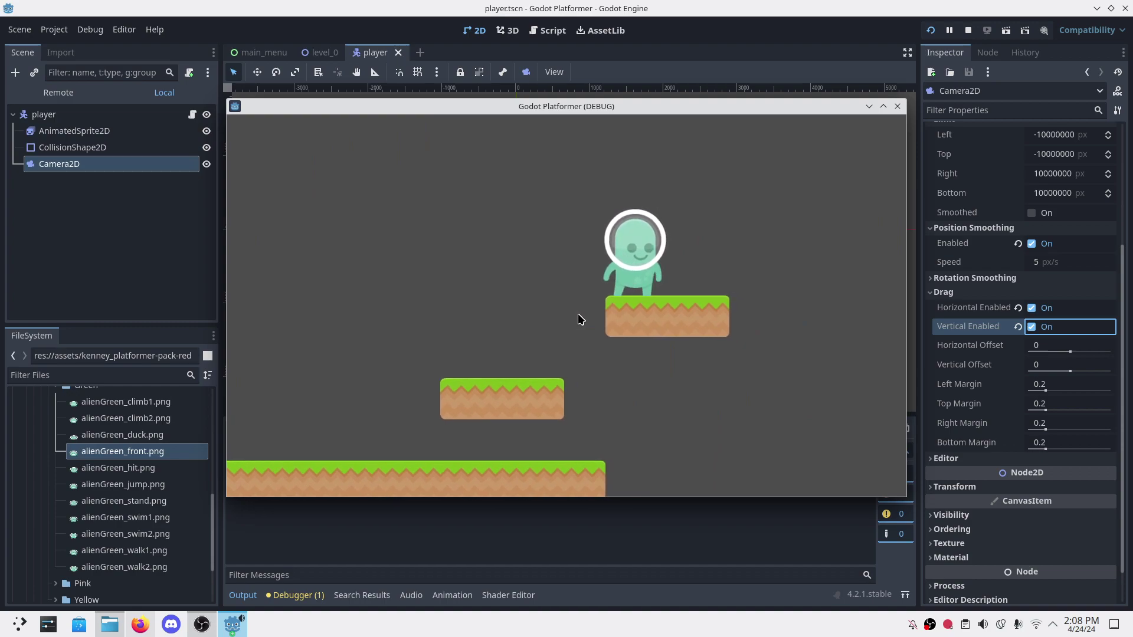
pyautogui.press('F8')
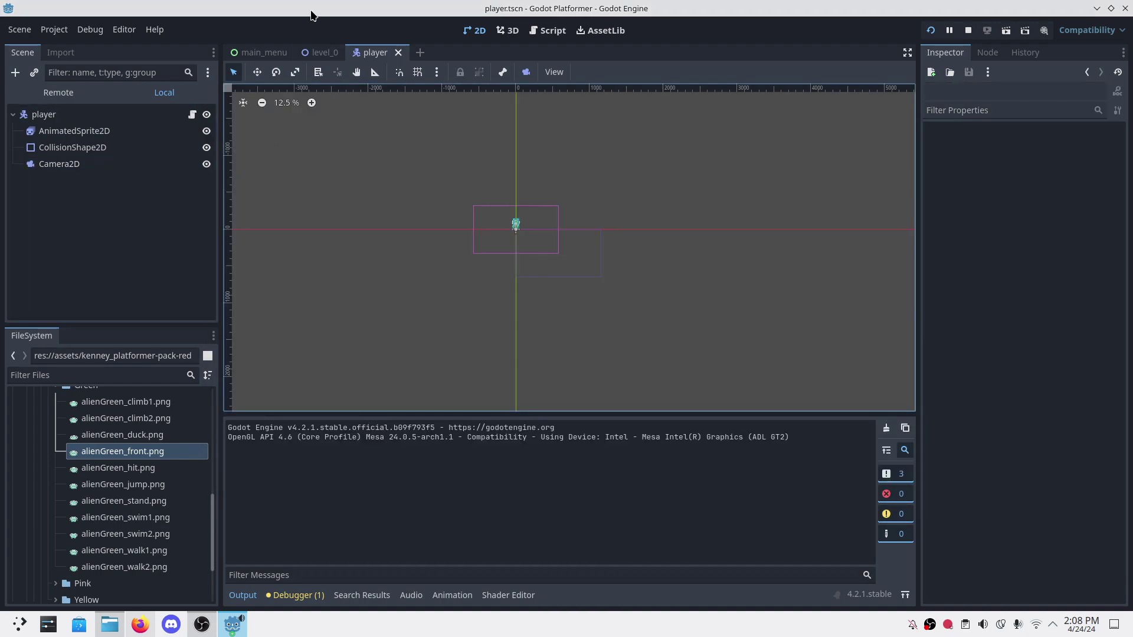
# Step: Save the player scene and return to the level_0 scene tab
pyautogui.click(319, 53)
pyautogui.click(375, 53)
pyautogui.click(318, 53)
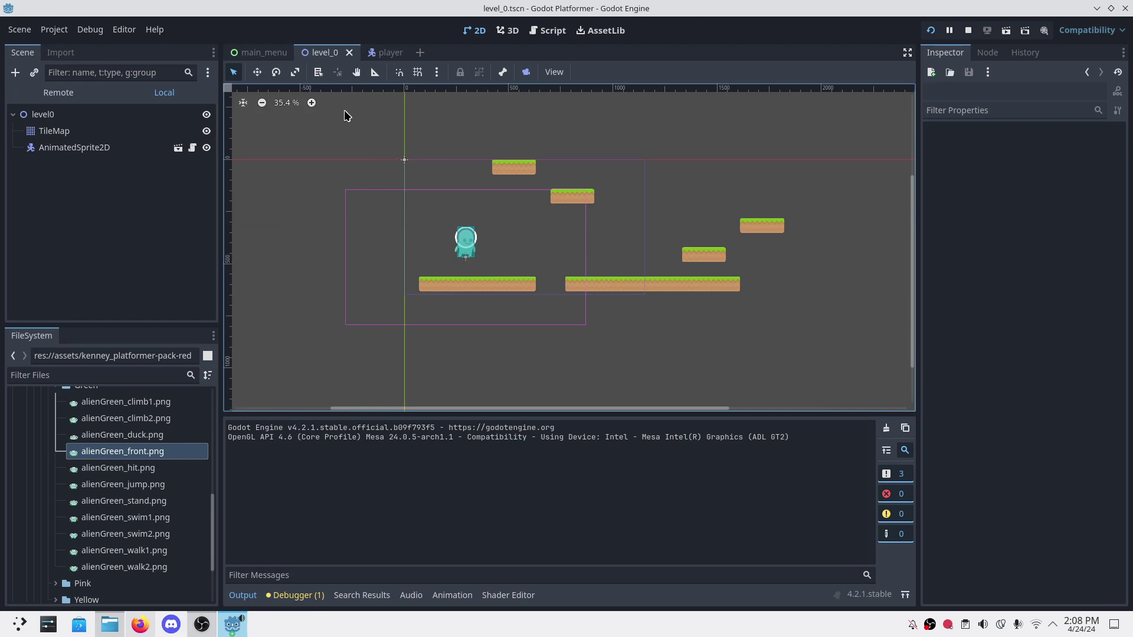
pyautogui.click(384, 52)
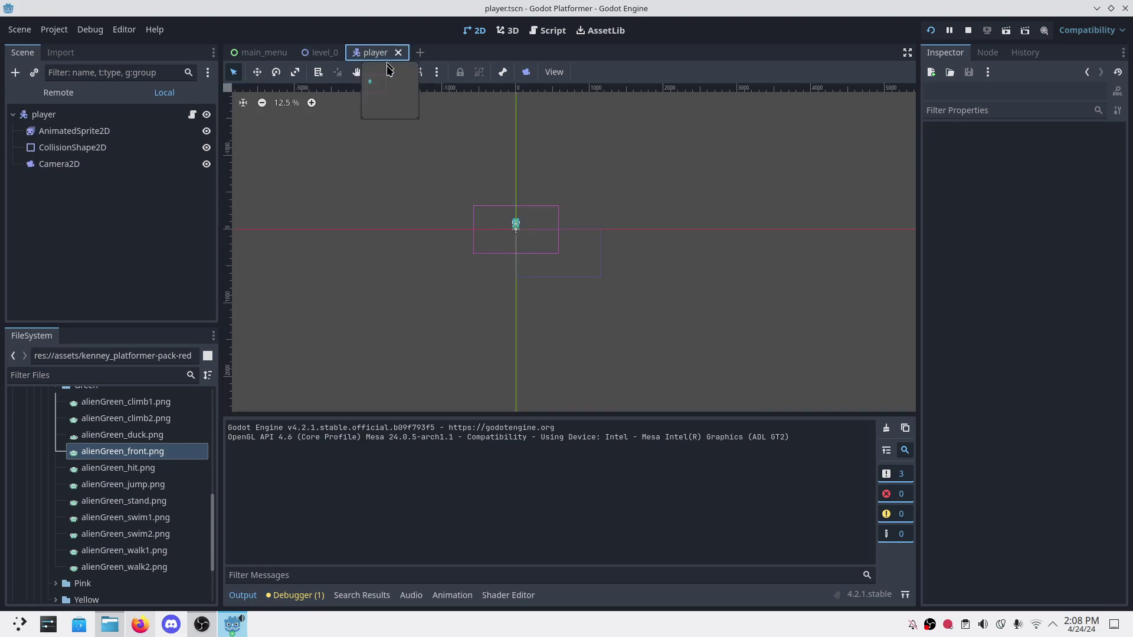
pyautogui.hotkey('ctrl', 's')
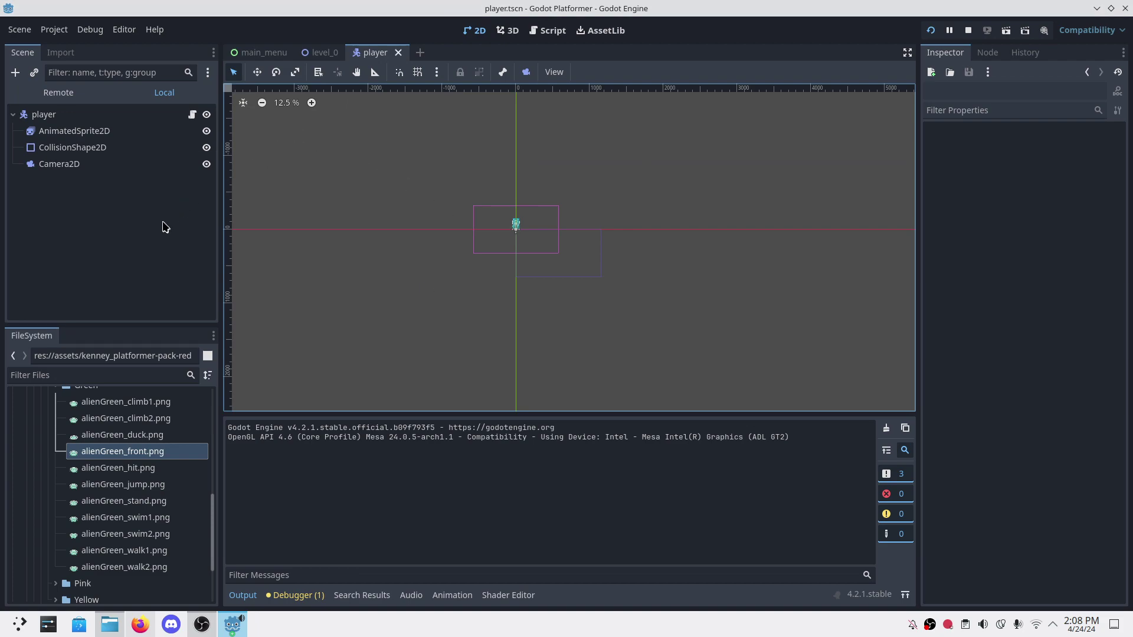
pyautogui.click(307, 57)
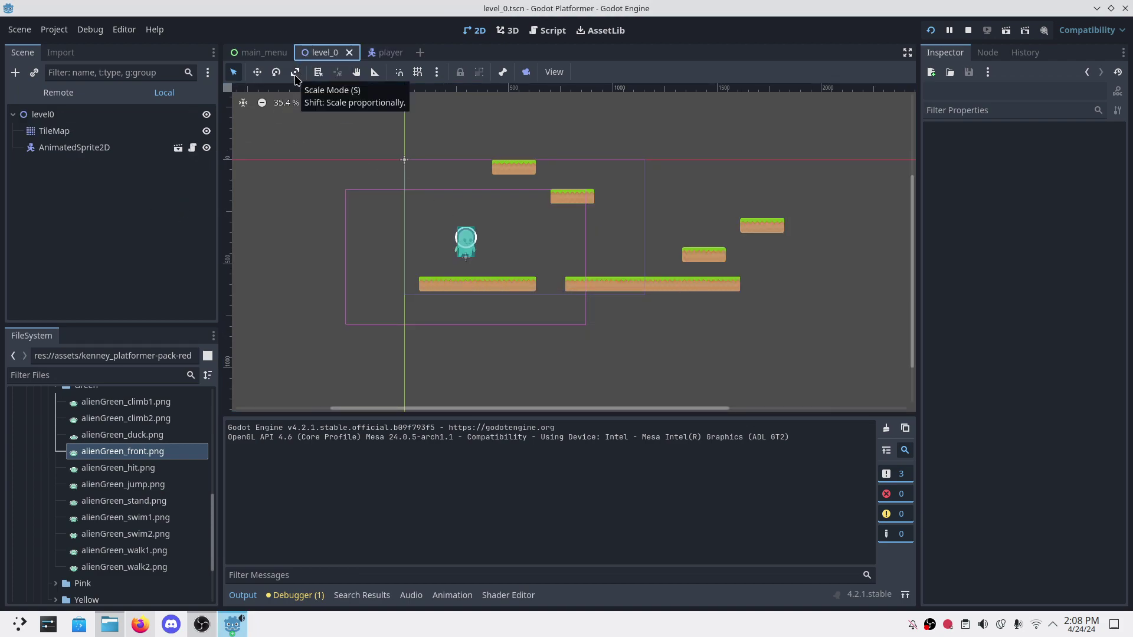
# Step: Drag in the scene tree area and cycle through open windows back to the Godot editor
pyautogui.click(97, 244)
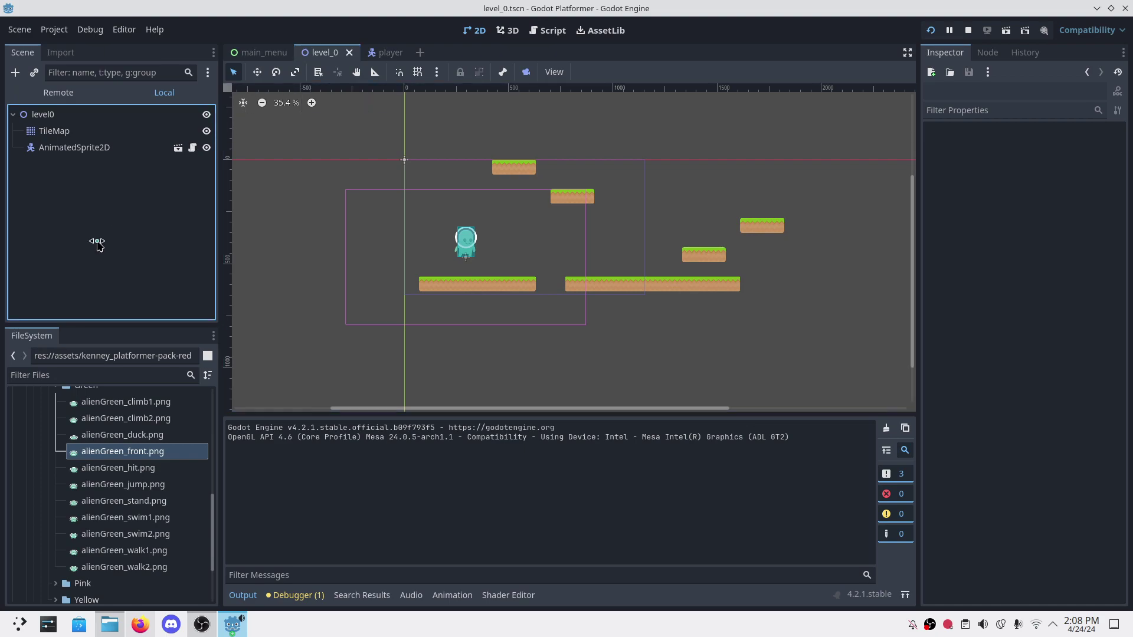
pyautogui.moveTo(132, 260); pyautogui.dragTo(387, 338)
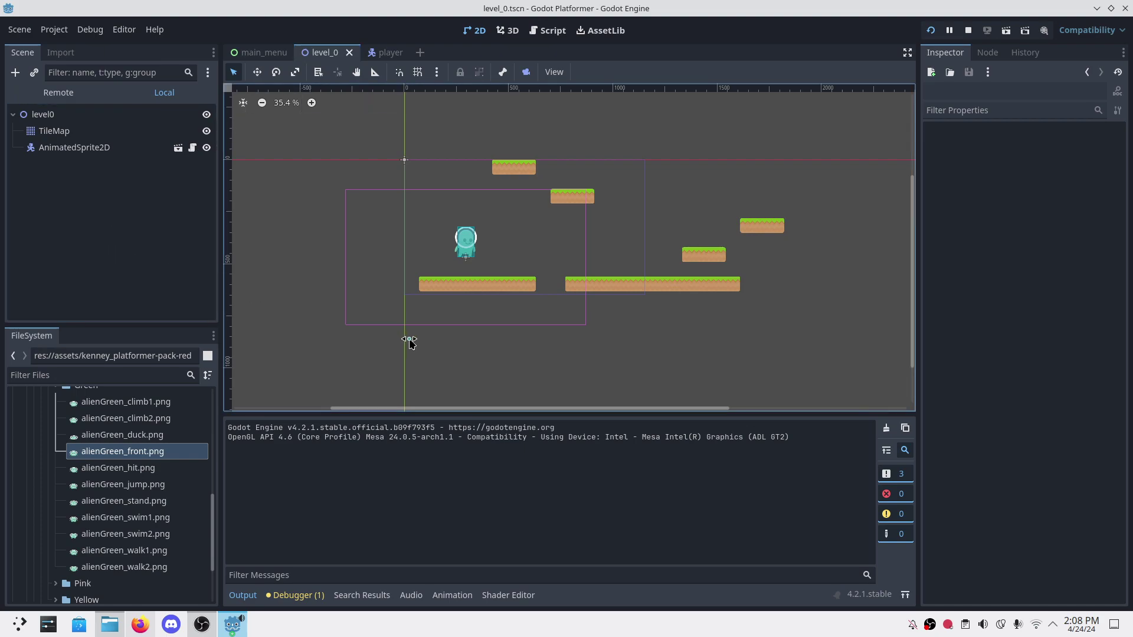
pyautogui.hotkey('alt', 'Tab')
pyautogui.hotkey('alt', 'Tab')
pyautogui.hotkey('alt', 'Tab')
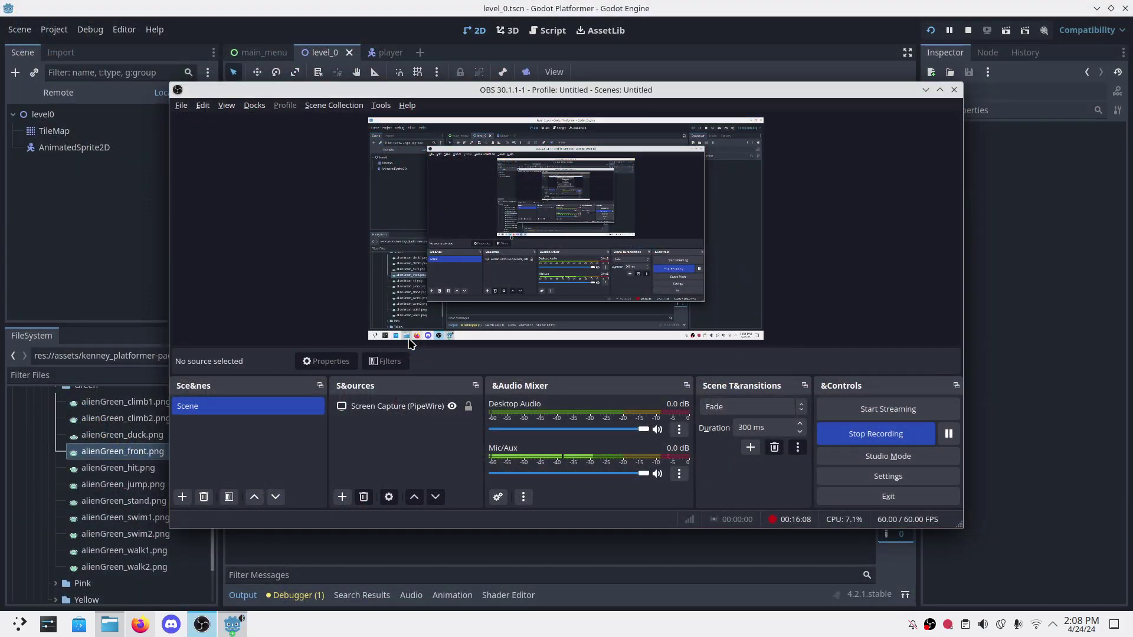
pyautogui.hotkey('alt', 'Tab')
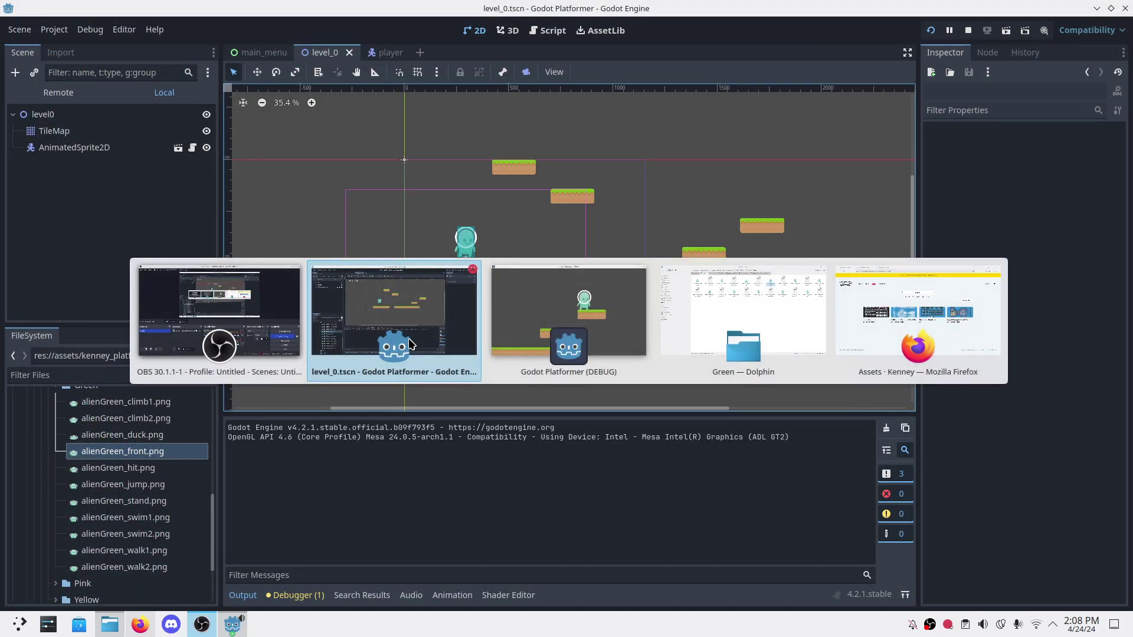
pyautogui.hotkey('alt', 'Tab')
pyautogui.hotkey('alt', 'Tab')
pyautogui.hotkey('alt', 'Tab')
pyautogui.hotkey('alt', 'Tab')
pyautogui.hotkey('alt', 'Tab')
pyautogui.hotkey('alt', 'Tab')
pyautogui.hotkey('alt', 'Tab')
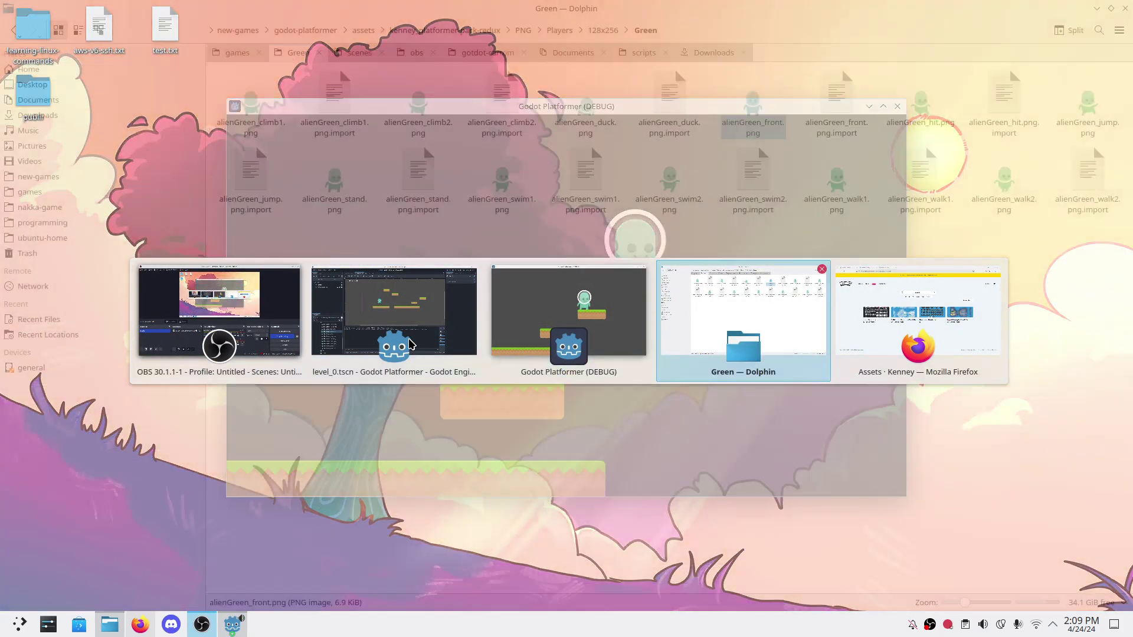
pyautogui.hotkey('alt', 'Tab')
pyautogui.hotkey('alt', 'Tab')
pyautogui.hotkey('alt', 'Tab')
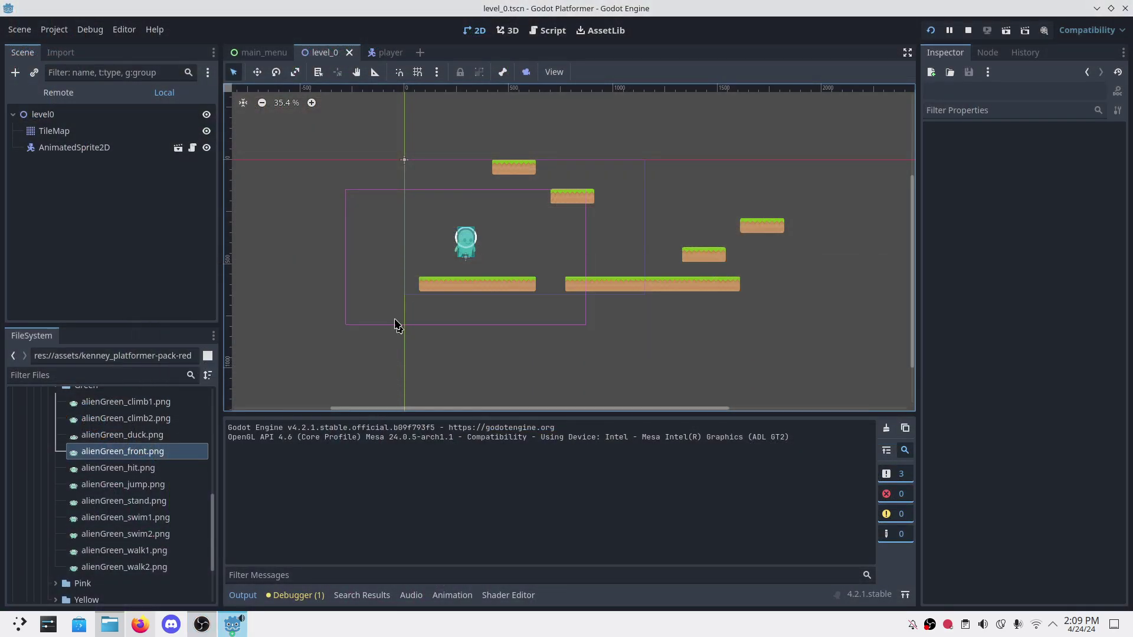
# Step: Add a ParallaxBackground node to the level_0 scene and save it
pyautogui.click(388, 52)
pyautogui.click(420, 53)
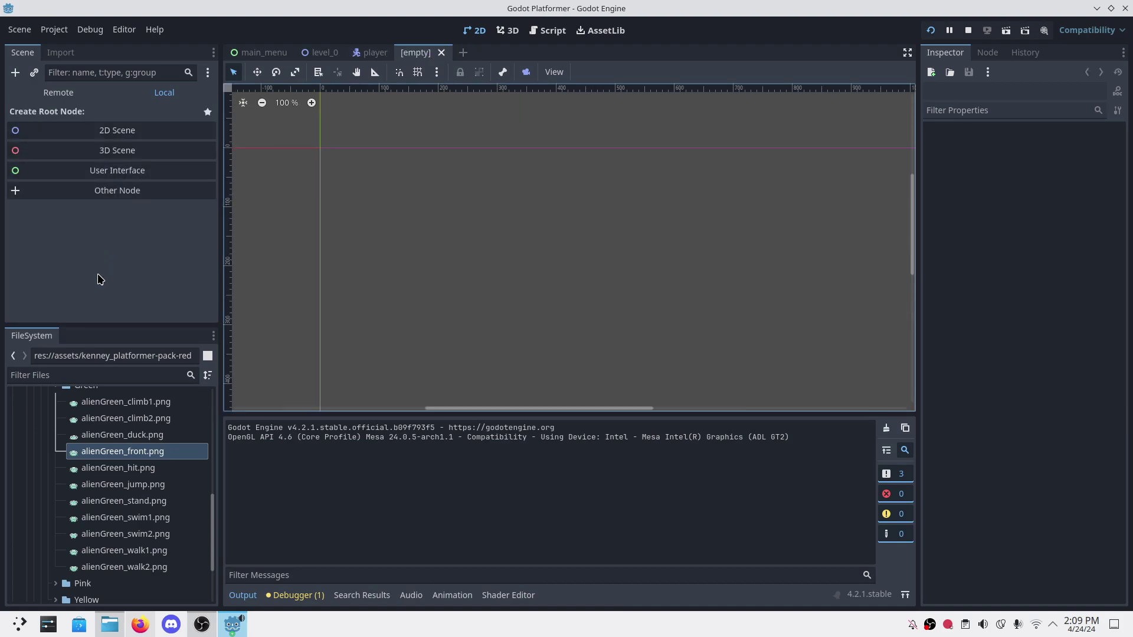
pyautogui.click(323, 52)
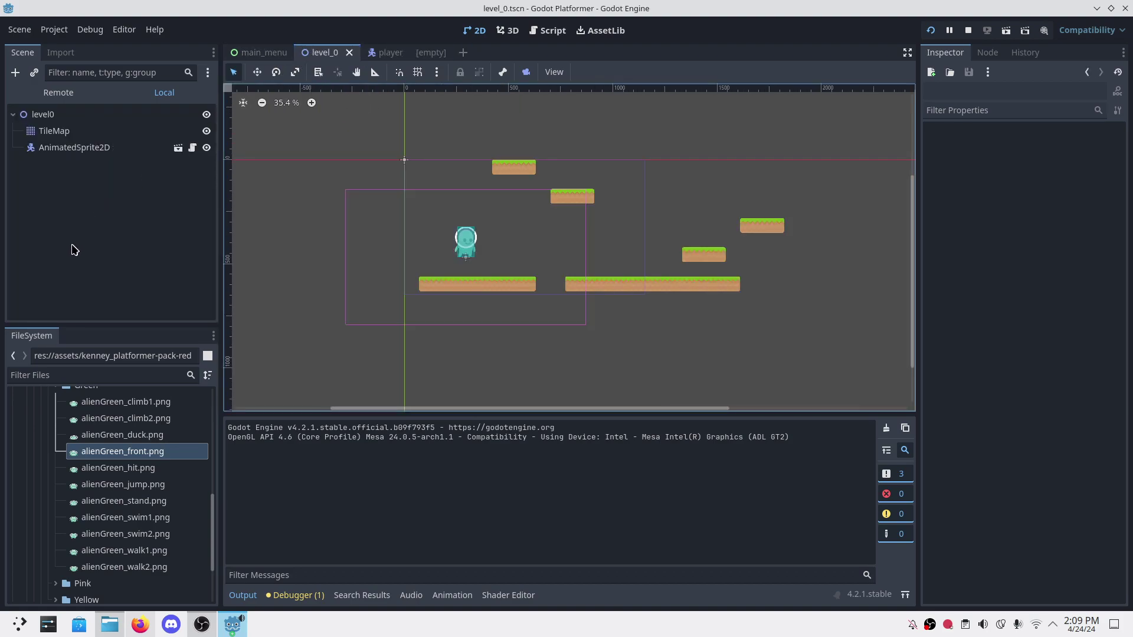
pyautogui.click(16, 73)
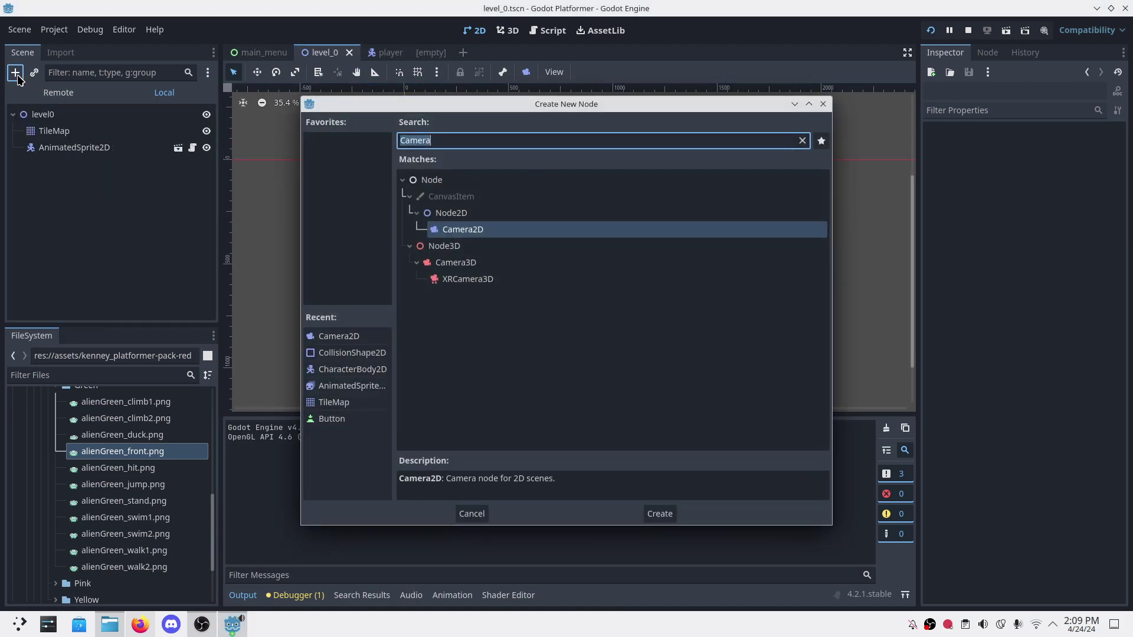
pyautogui.write('Para')
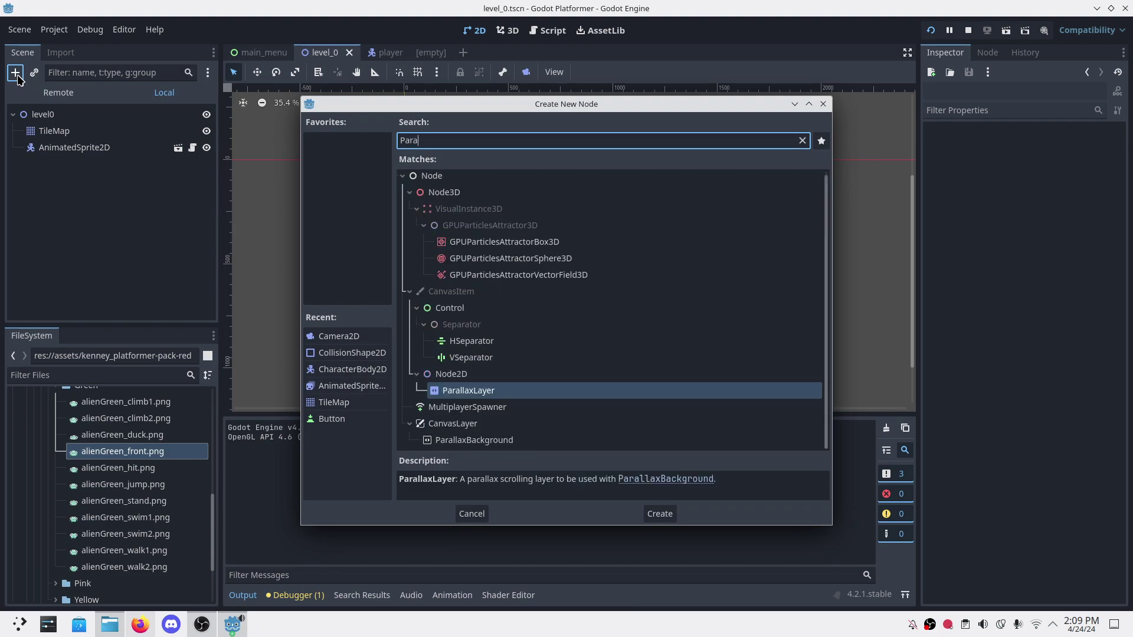
pyautogui.press('Down')
pyautogui.press('Down')
pyautogui.press('Down')
pyautogui.press('Return')
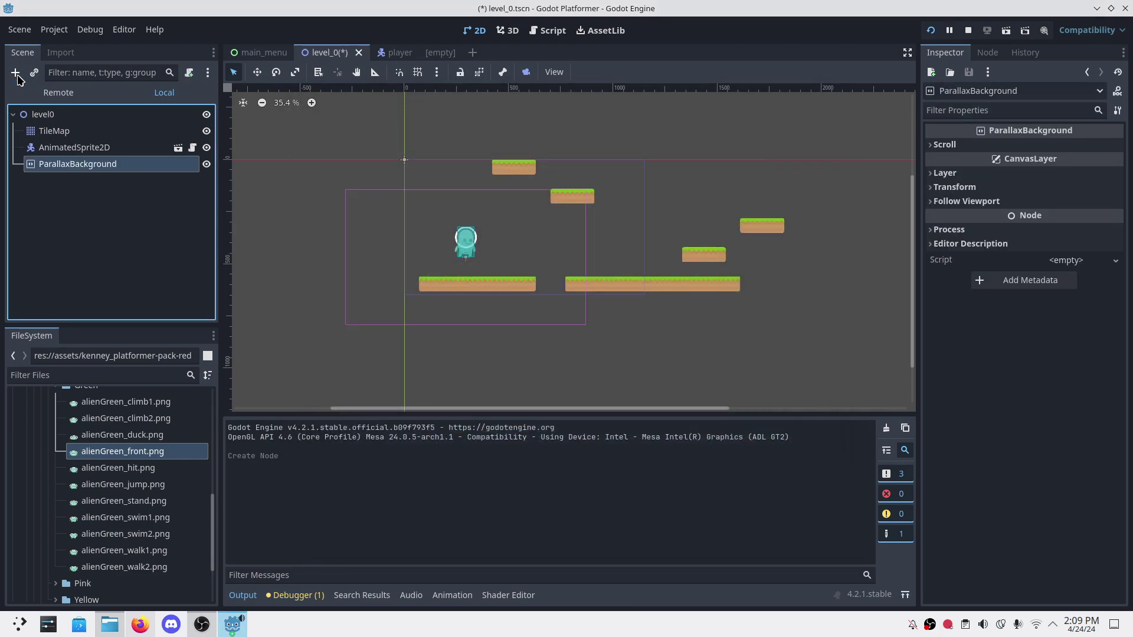
pyautogui.hotkey('ctrl', 's')
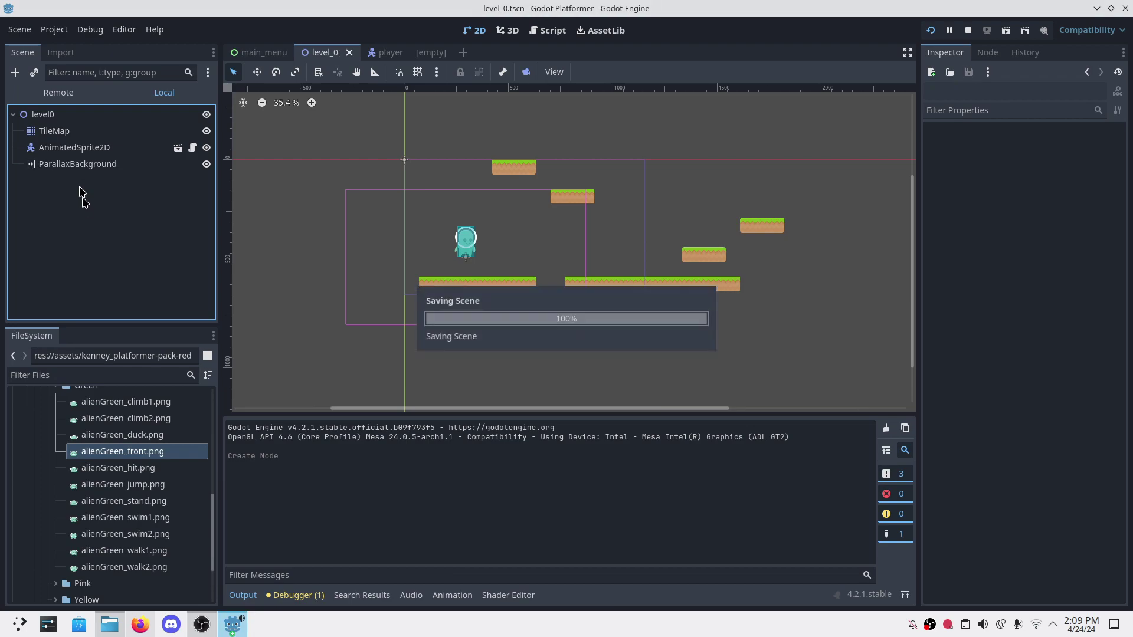
# Step: Add a ParallaxLayer child under ParallaxBackground and rename it Cloud
pyautogui.rightClick(77, 168)
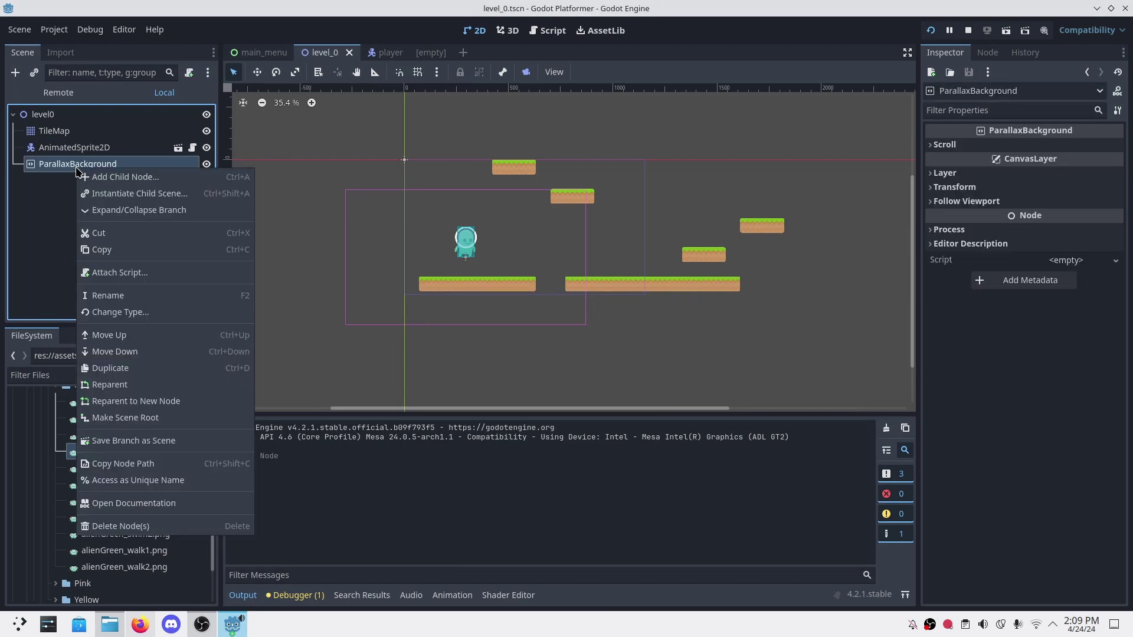
pyautogui.click(113, 177)
pyautogui.write('Pla')
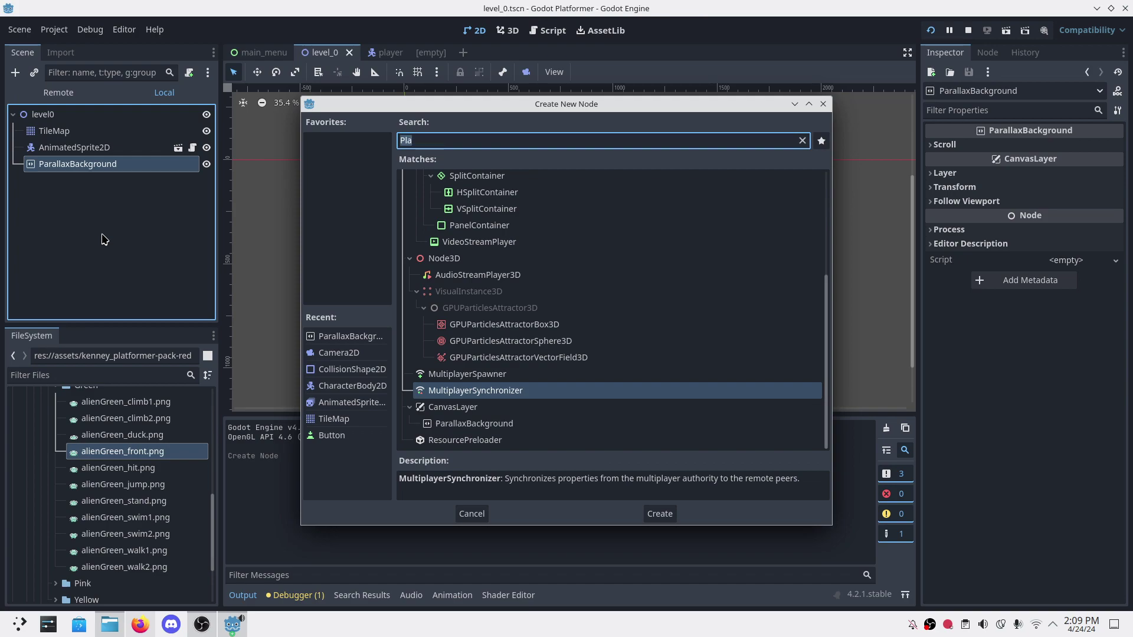
pyautogui.press('BackSpace')
pyautogui.press('BackSpace')
pyautogui.write('aralax')
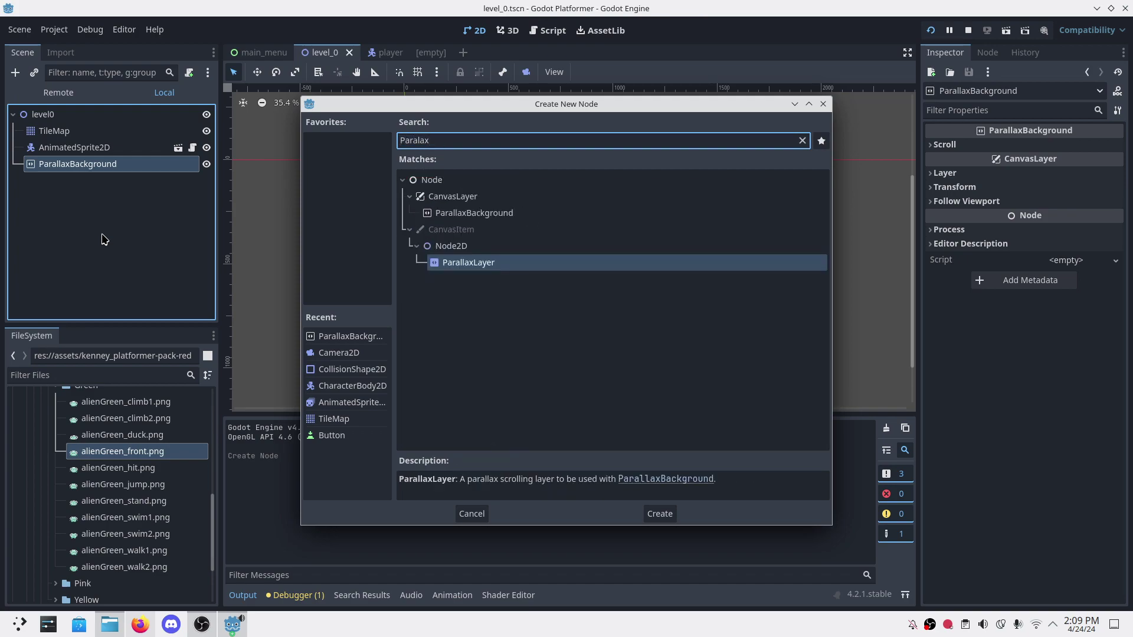
pyautogui.press('Return')
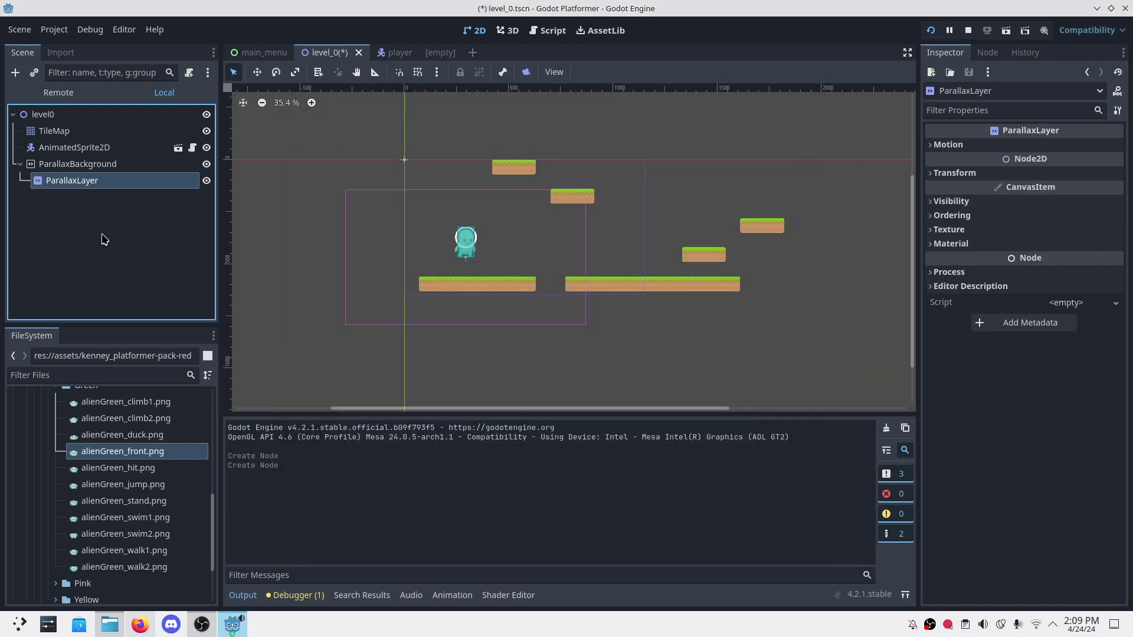
pyautogui.click(104, 239)
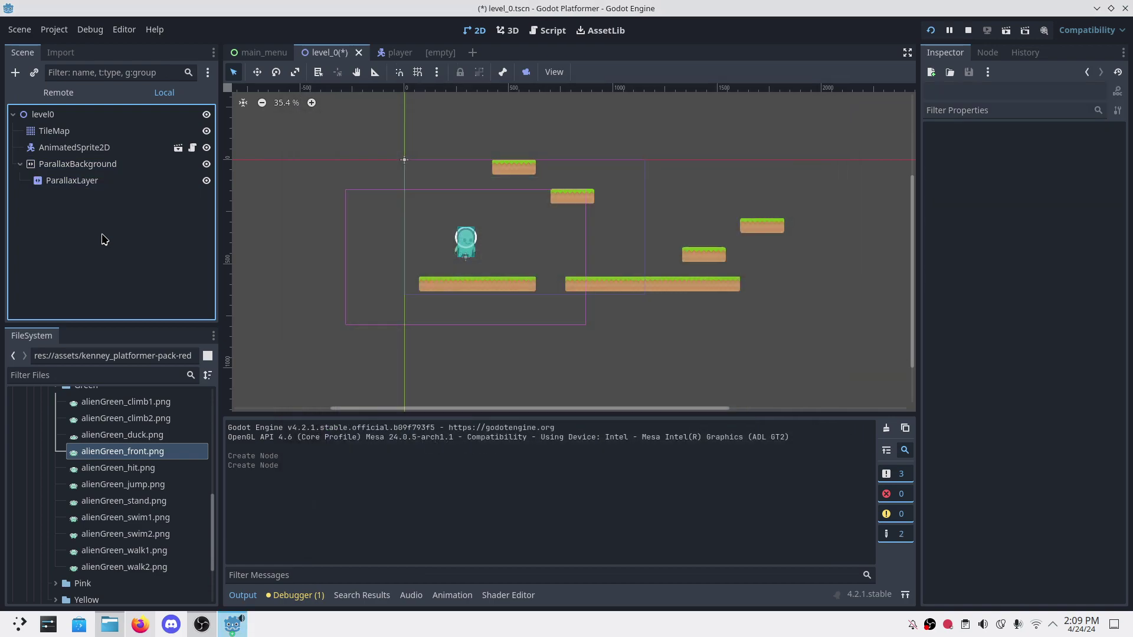
pyautogui.doubleClick(86, 180)
pyautogui.hotkey('ctrl', 'a')
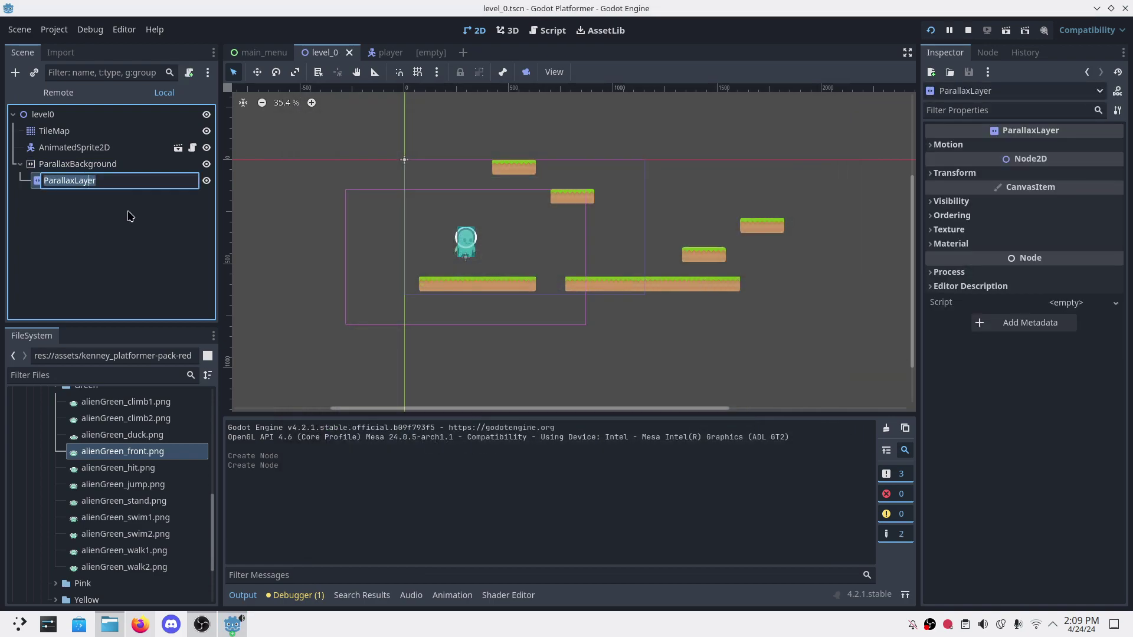
pyautogui.write('G')
pyautogui.press('Return')
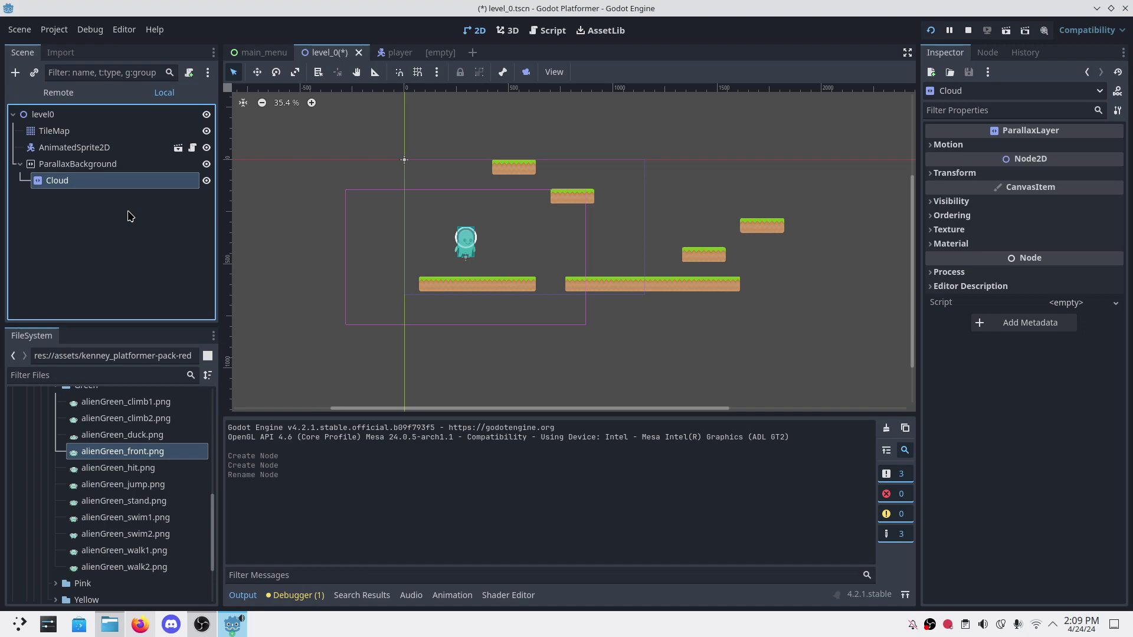
# Step: Duplicate the Cloud layer with Ctrl+D and rename the copy Mountains
pyautogui.click(131, 217)
pyautogui.click(65, 178)
pyautogui.click(80, 210)
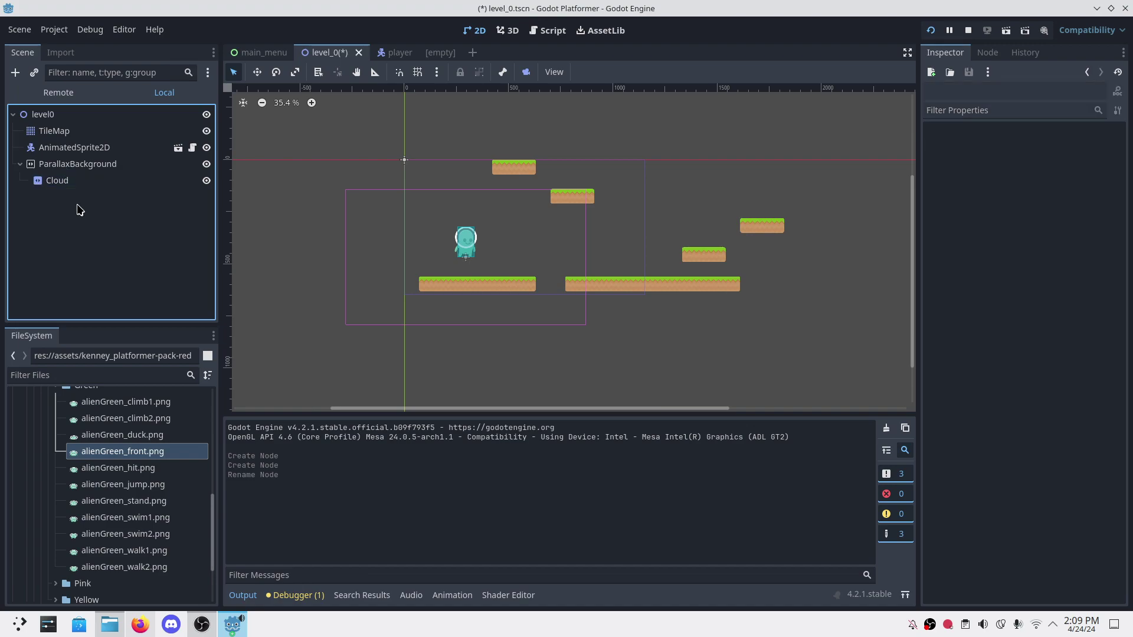
pyautogui.click(67, 187)
pyautogui.hotkey('ctrl', 'd')
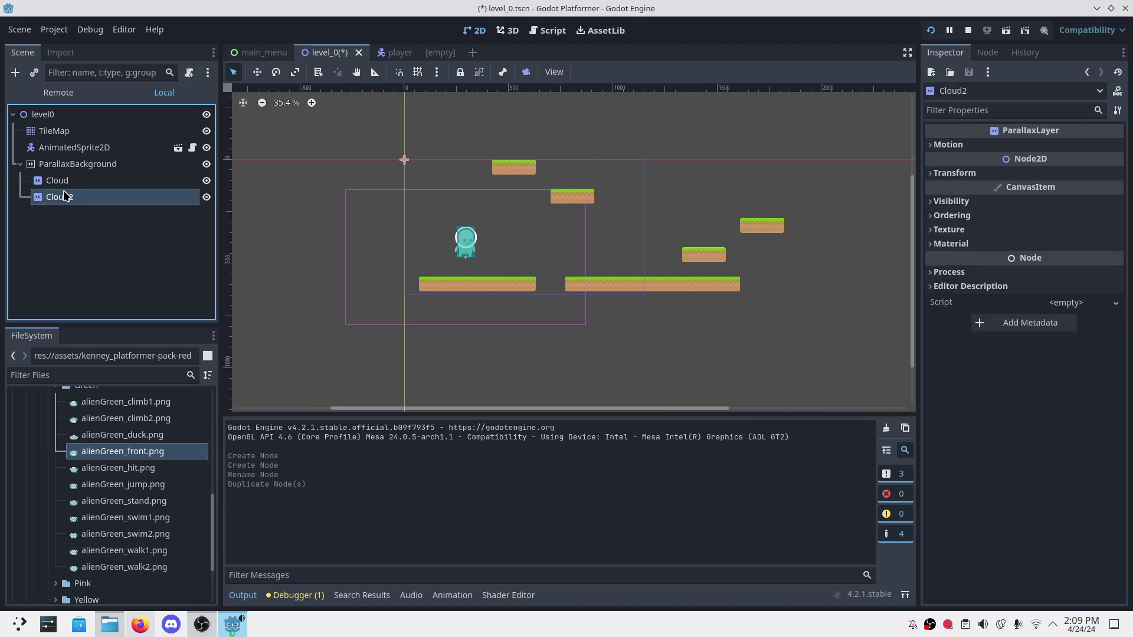
pyautogui.click(72, 197)
pyautogui.hotkey('ctrl', 'a')
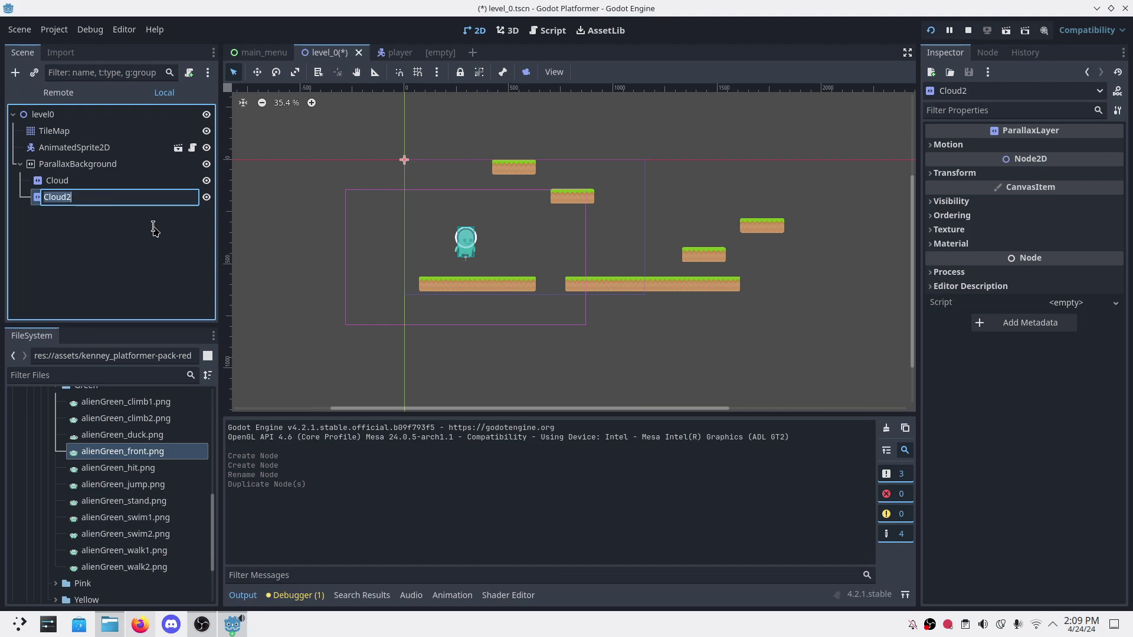
pyautogui.write('Mountains')
pyautogui.press('Return')
pyautogui.click(71, 180)
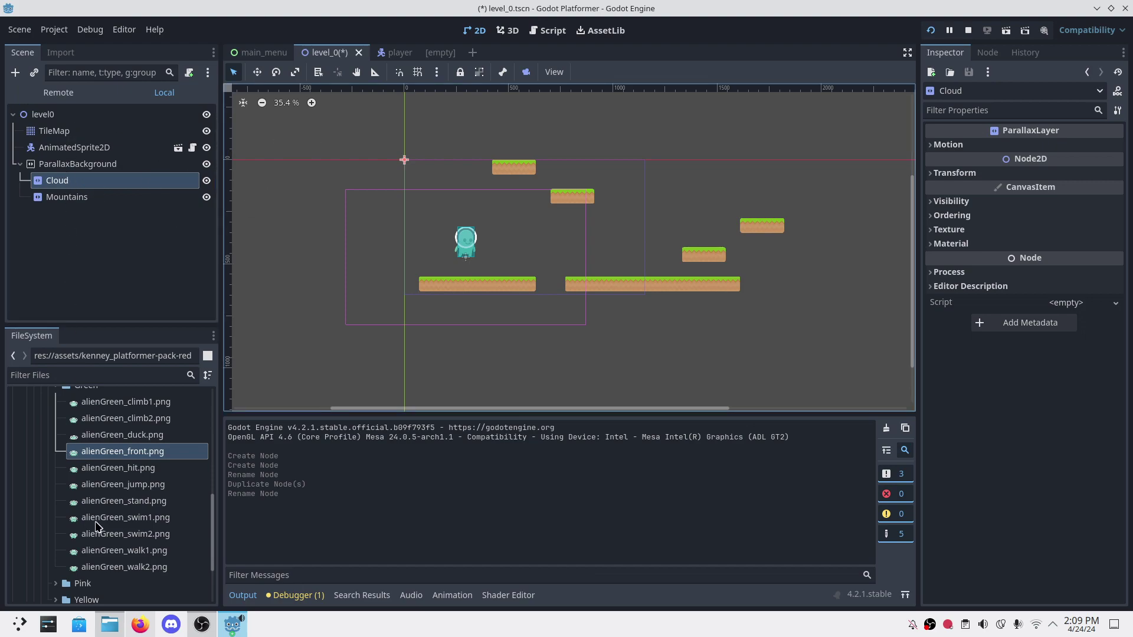
pyautogui.hotkey('alt', 'Tab')
pyautogui.hotkey('alt', 'Tab')
pyautogui.hotkey('alt', 'Tab')
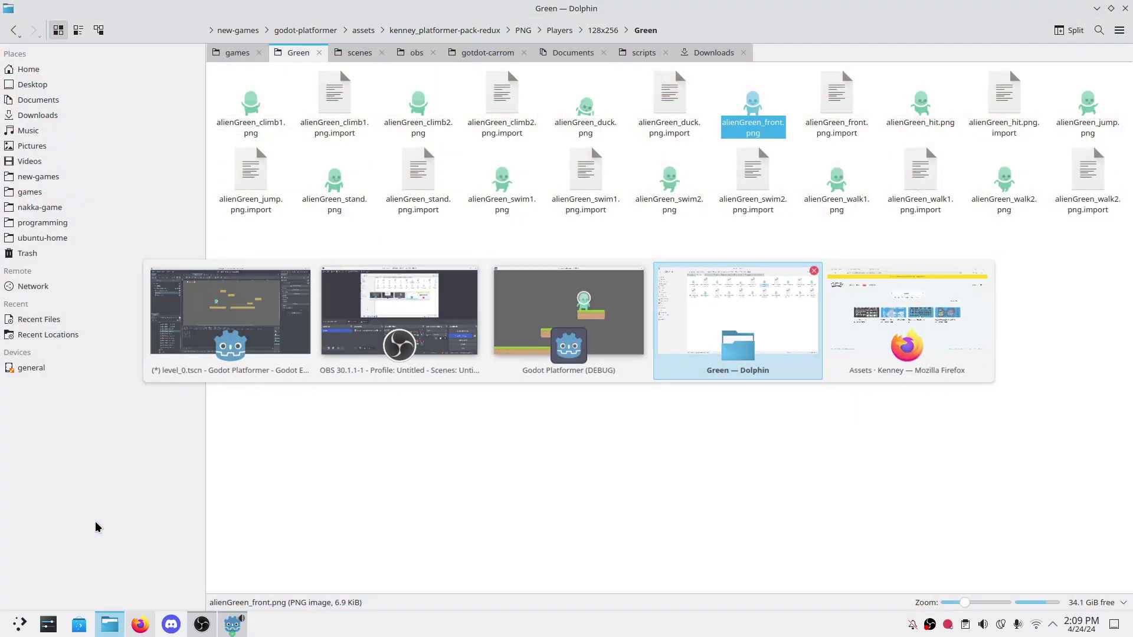
# Step: In Dolphin, navigate to assets/kenney_background-elements-redux/Backgrounds/Elements
pyautogui.click(459, 28)
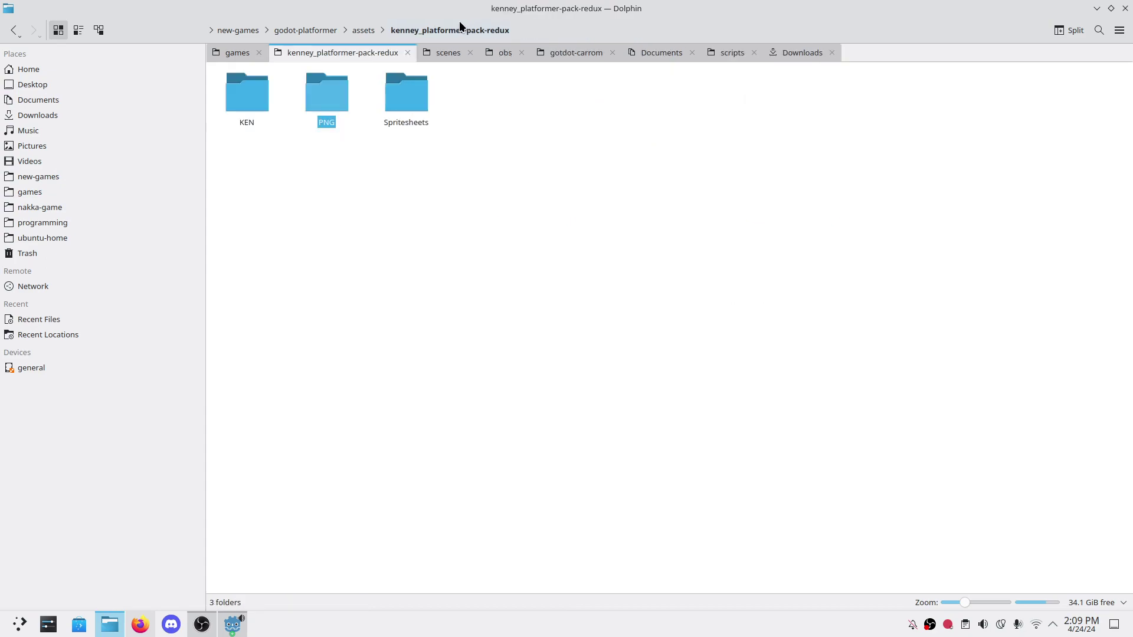
pyautogui.click(363, 31)
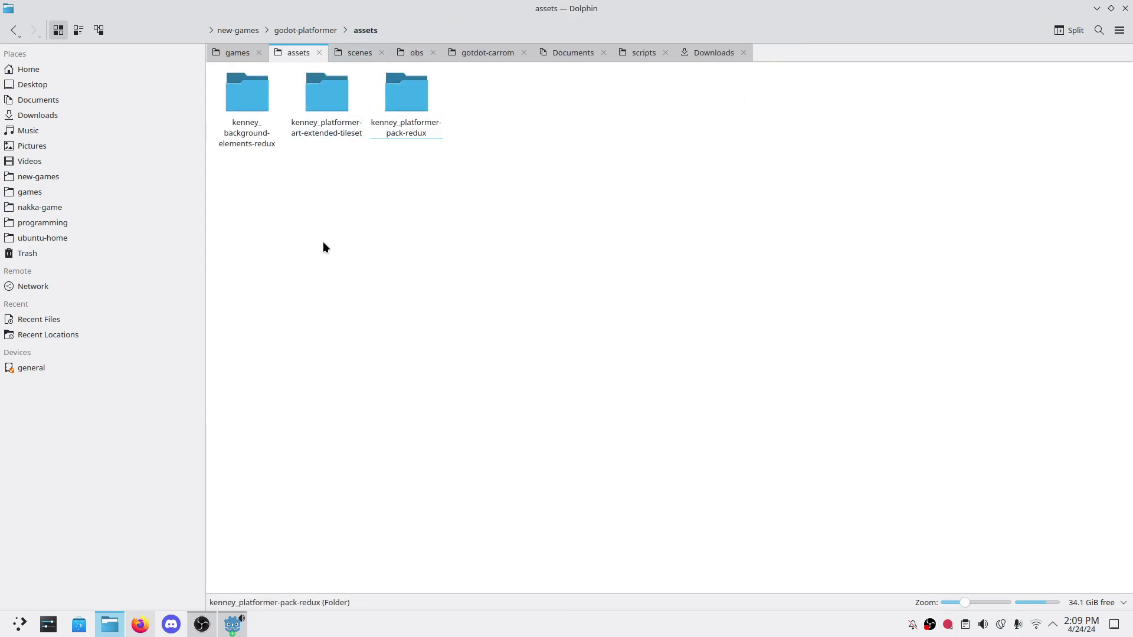
pyautogui.doubleClick(251, 105)
pyautogui.doubleClick(247, 109)
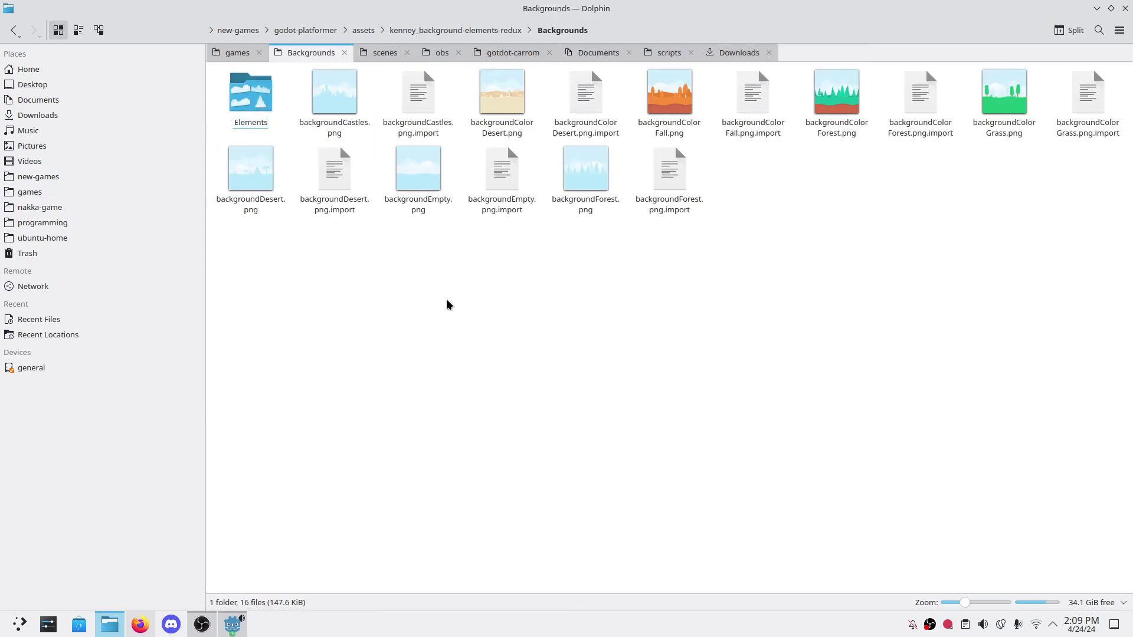
pyautogui.doubleClick(264, 103)
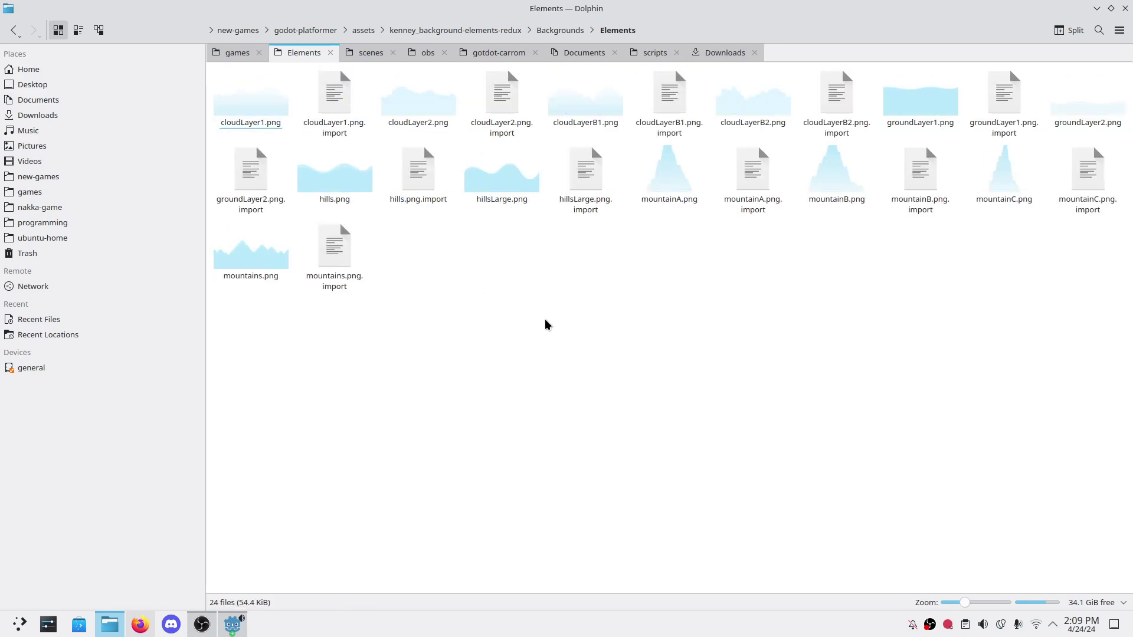
# Step: Look over cloudLayer1.png and mountains.png, then return to the Godot editor
pyautogui.click(236, 94)
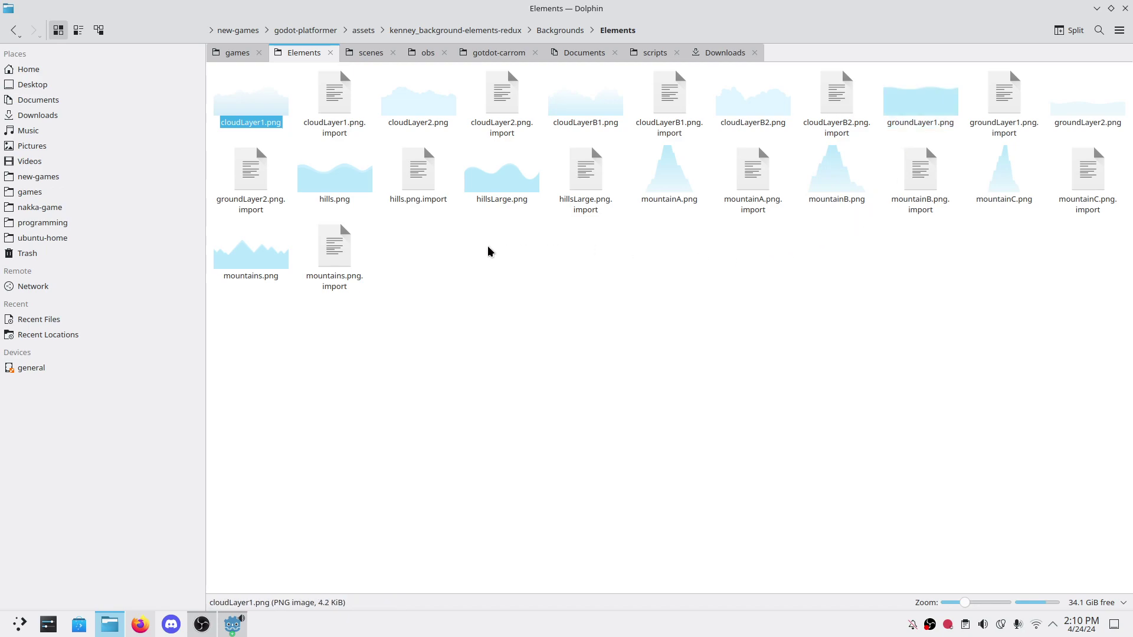
pyautogui.click(269, 271)
pyautogui.click(511, 389)
pyautogui.click(250, 100)
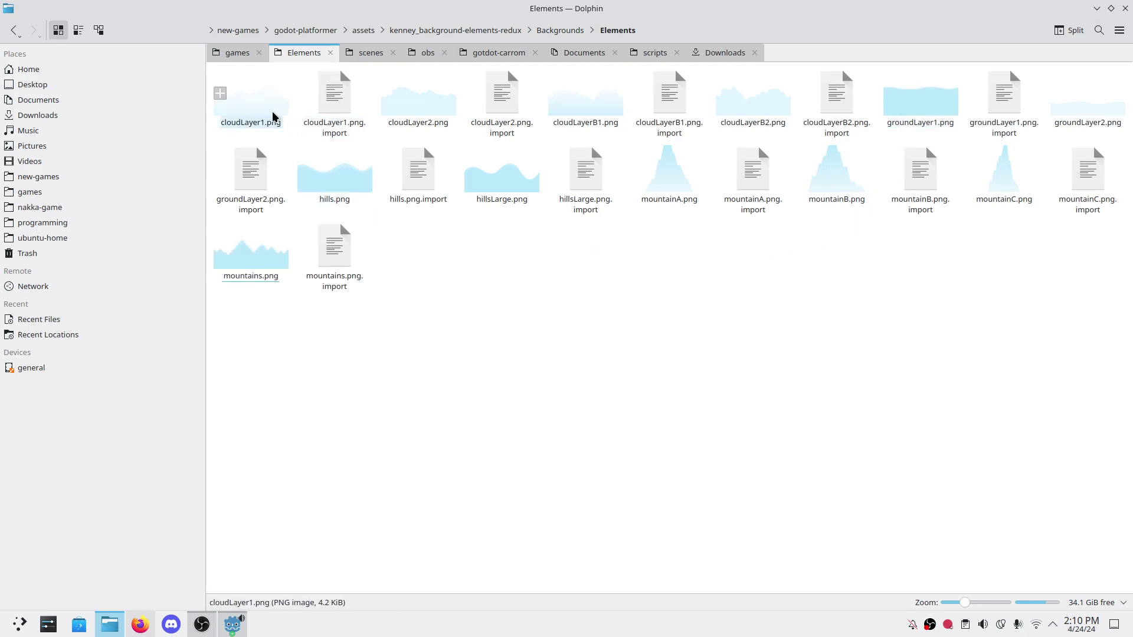
pyautogui.keyDown('ctrl'); pyautogui.click(280, 274); pyautogui.keyUp('ctrl')
pyautogui.click(541, 321)
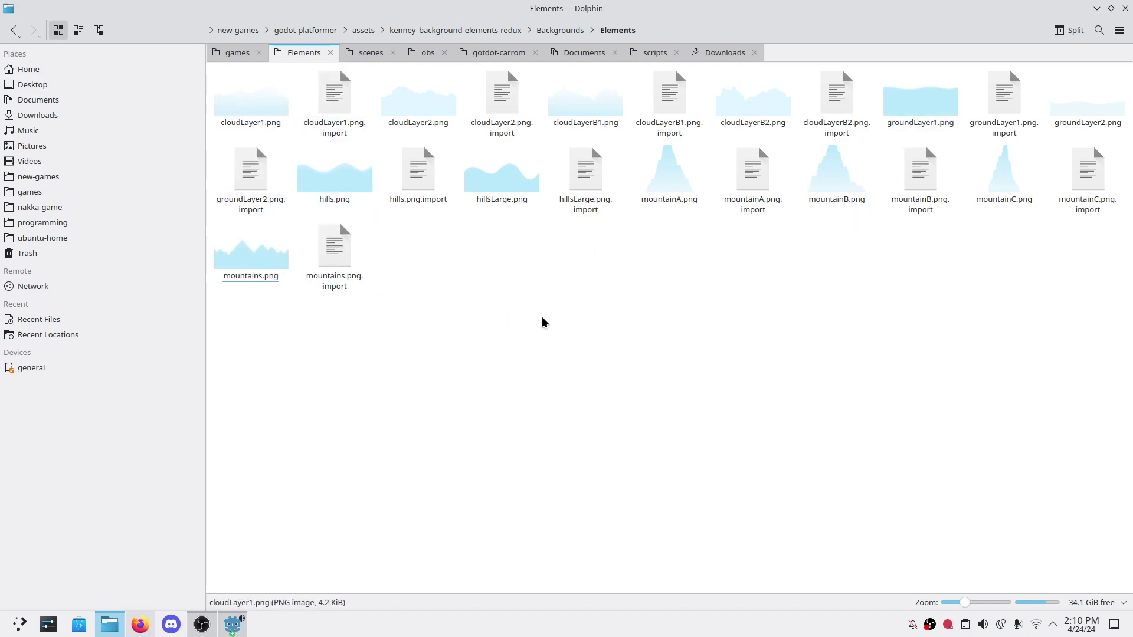
pyautogui.hotkey('alt', 'Tab')
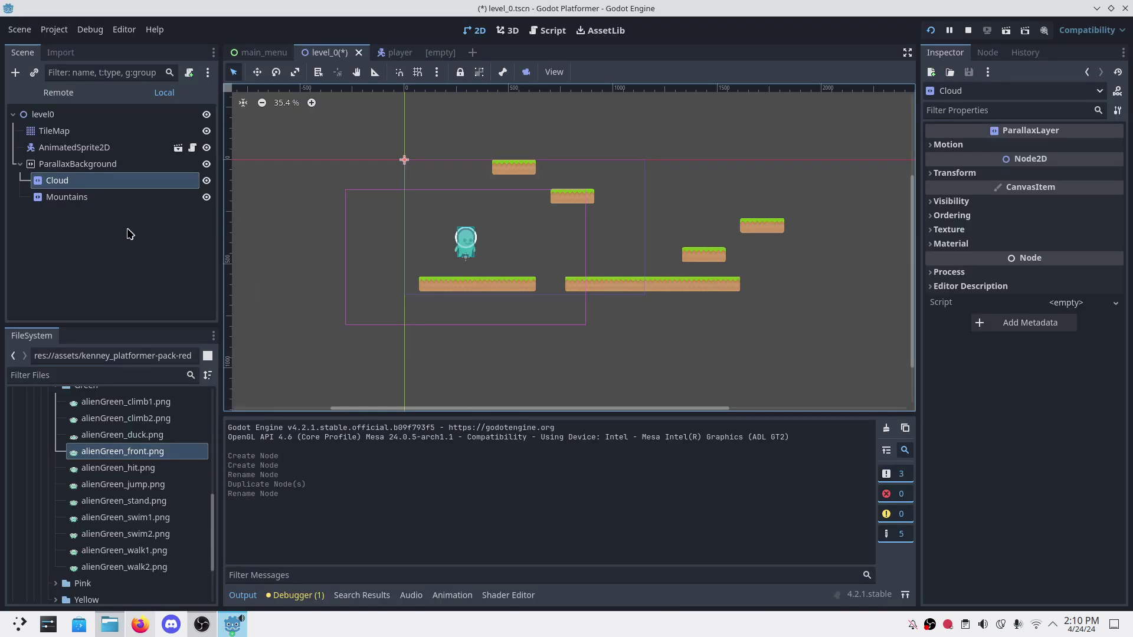
# Step: Expand Backgrounds/Elements in FileSystem and drop cloudLayer1.png into the level viewport as a sprite
pyautogui.scroll(-3, 167, 500)
pyautogui.scroll(10, 163, 516)
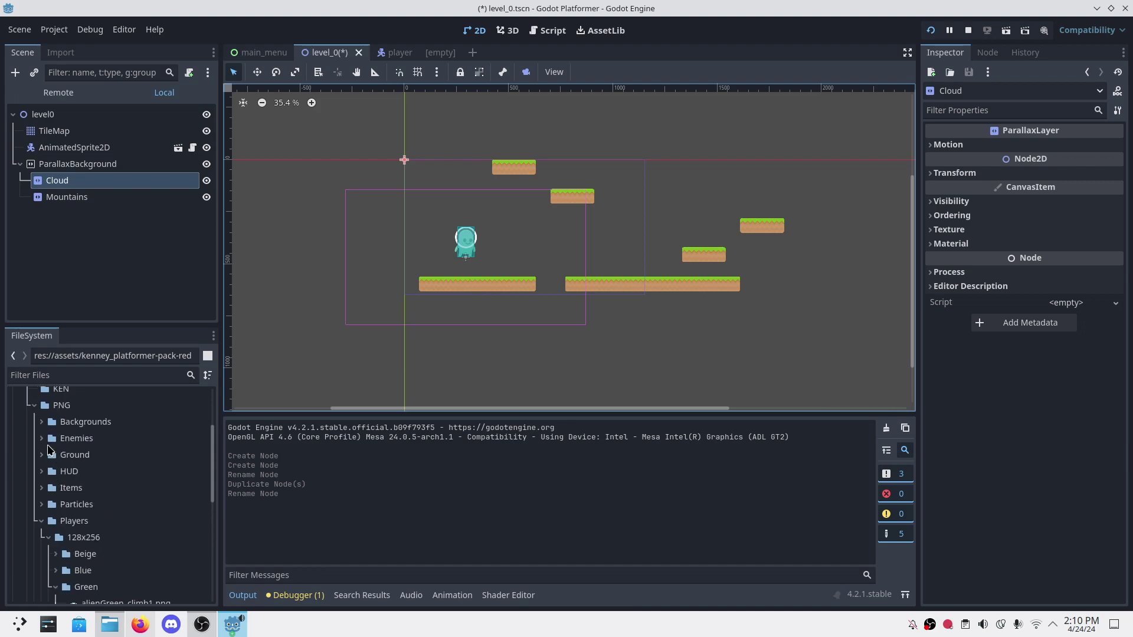
pyautogui.click(28, 453)
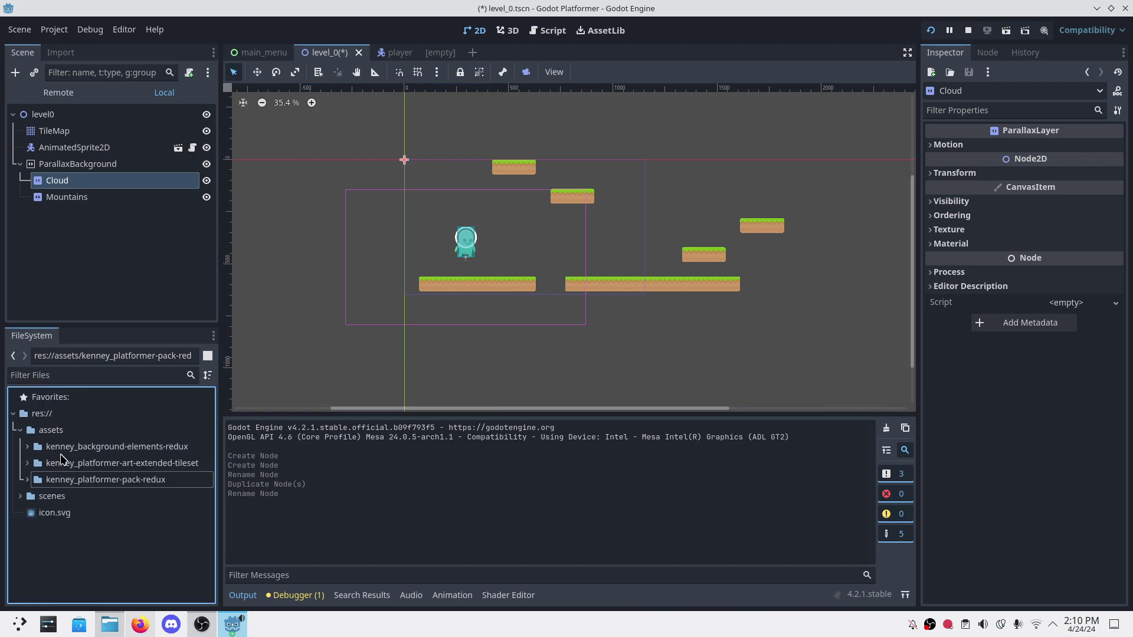
pyautogui.click(28, 447)
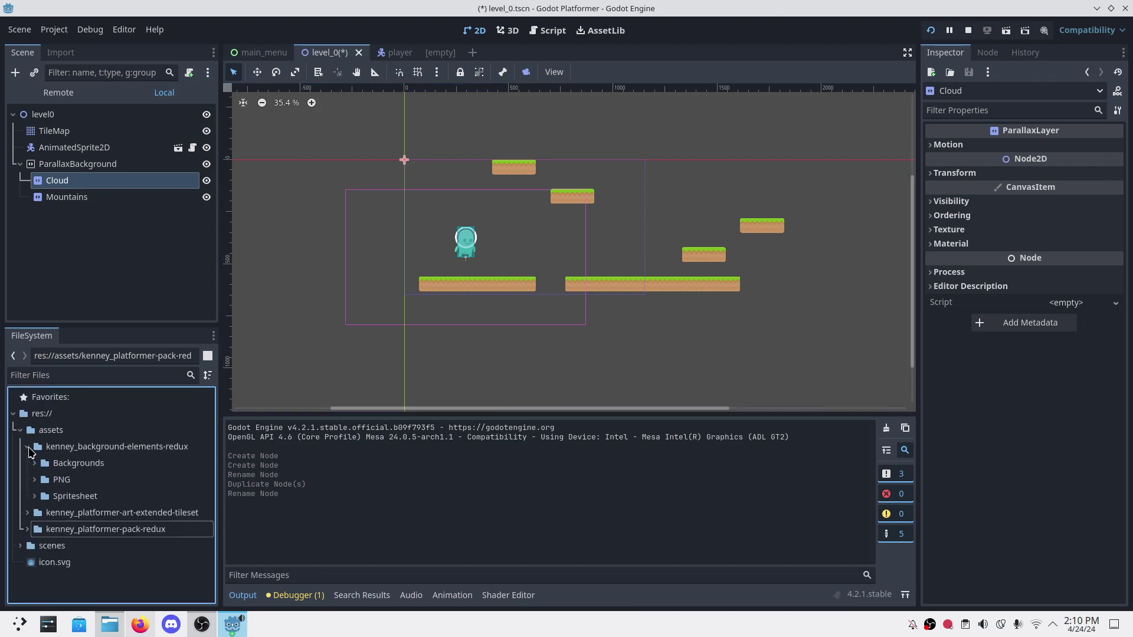
pyautogui.click(35, 465)
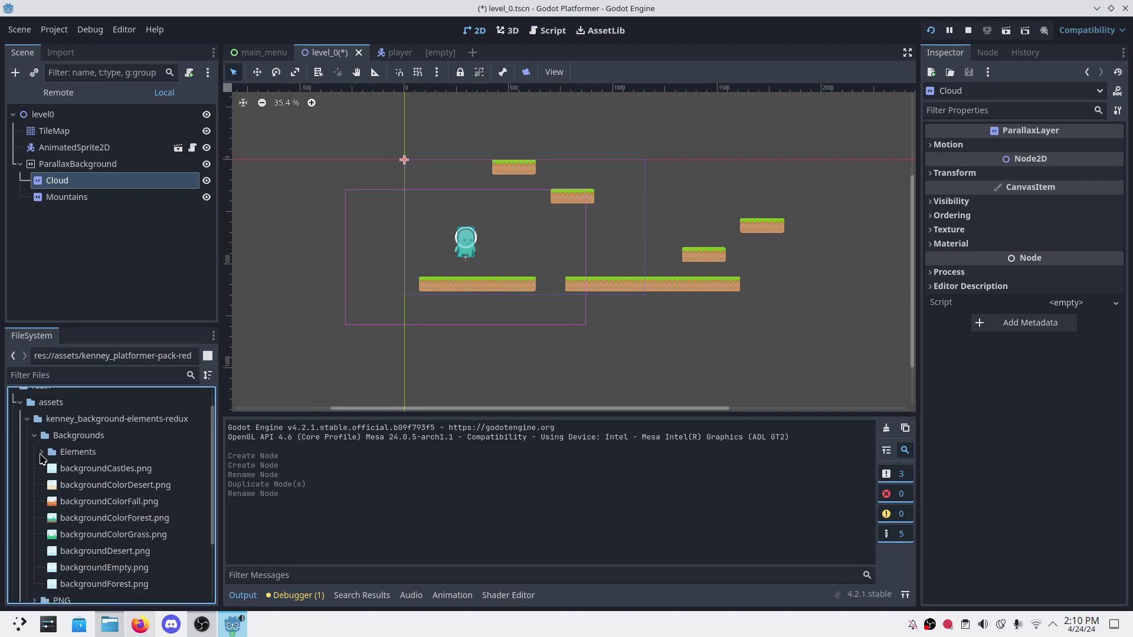
pyautogui.click(41, 454)
pyautogui.click(106, 471)
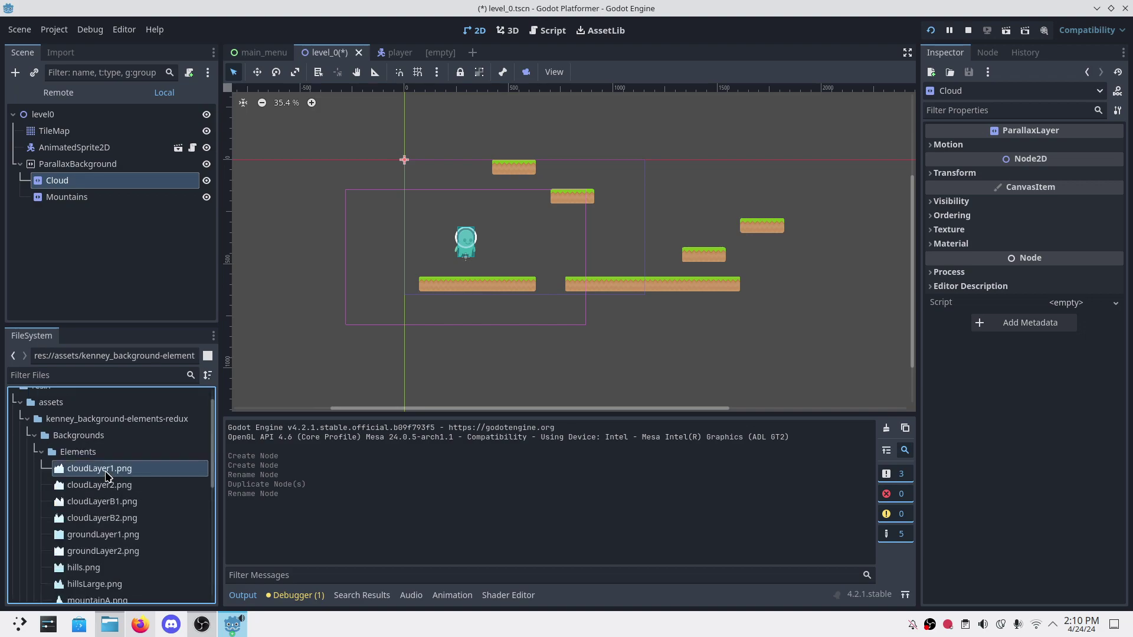
pyautogui.moveTo(106, 472); pyautogui.dragTo(526, 235)
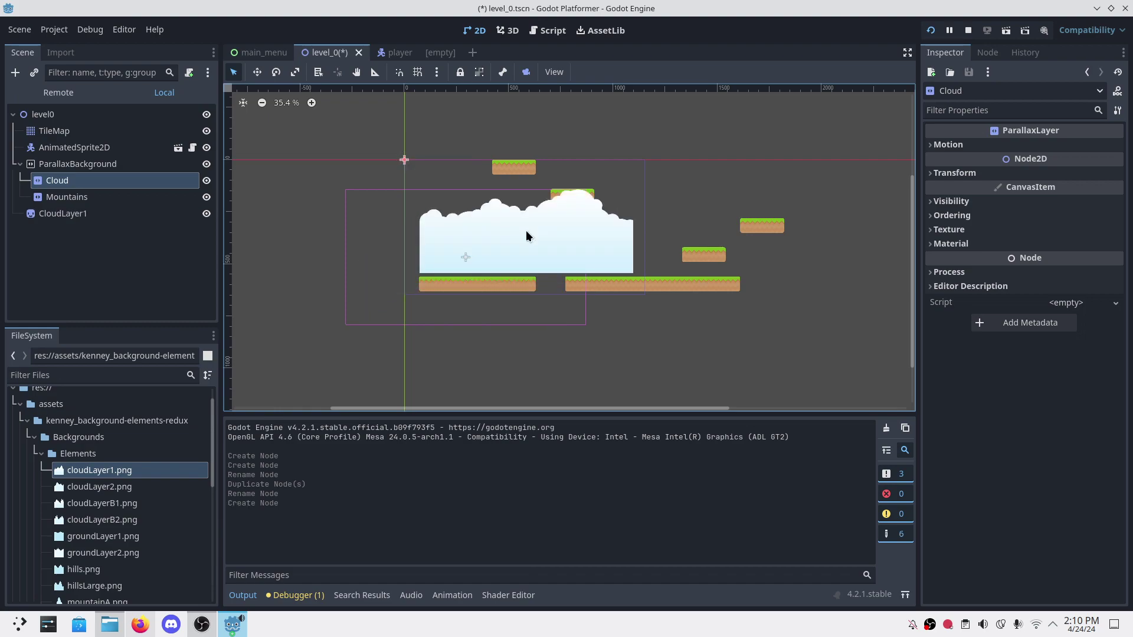
# Step: Parent CloudLayer1 under the Cloud layer, nudge it to (513, 199), and save
pyautogui.moveTo(75, 214); pyautogui.dragTo(93, 186)
pyautogui.click(111, 265)
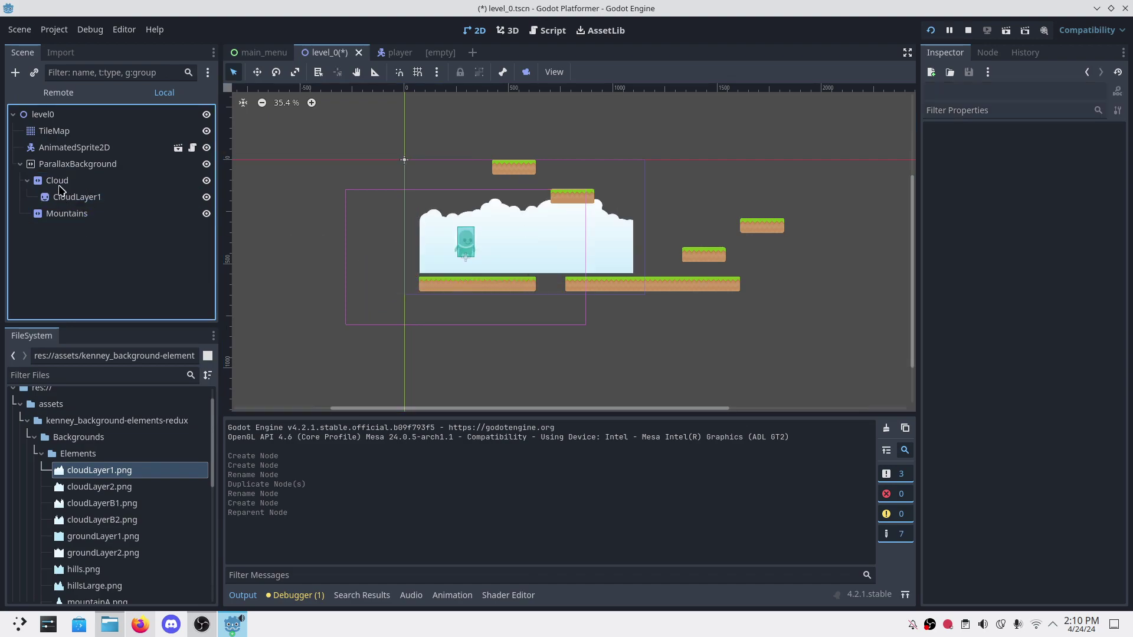
pyautogui.click(80, 198)
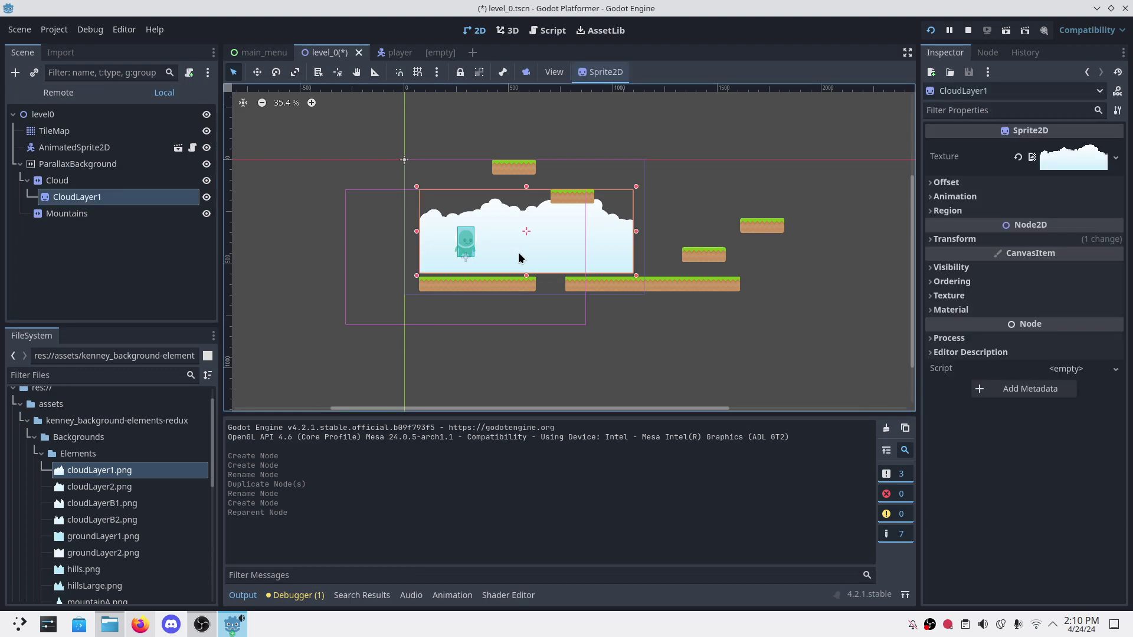
pyautogui.hotkey('shift', 'Up')
pyautogui.hotkey('shift', 'Up')
pyautogui.hotkey('shift', 'Up')
pyautogui.hotkey('shift', 'Up')
pyautogui.hotkey('shift', 'Up')
pyautogui.hotkey('shift', 'Up')
pyautogui.hotkey('shift', 'Up')
pyautogui.hotkey('shift', 'Up')
pyautogui.hotkey('shift', 'Up')
pyautogui.hotkey('shift', 'Up')
pyautogui.hotkey('shift', 'Up')
pyautogui.hotkey('shift', 'Up')
pyautogui.hotkey('shift', 'Up')
pyautogui.hotkey('shift', 'Up')
pyautogui.hotkey('shift', 'Up')
pyautogui.hotkey('shift', 'Up')
pyautogui.hotkey('shift', 'Up')
pyautogui.hotkey('shift', 'Up')
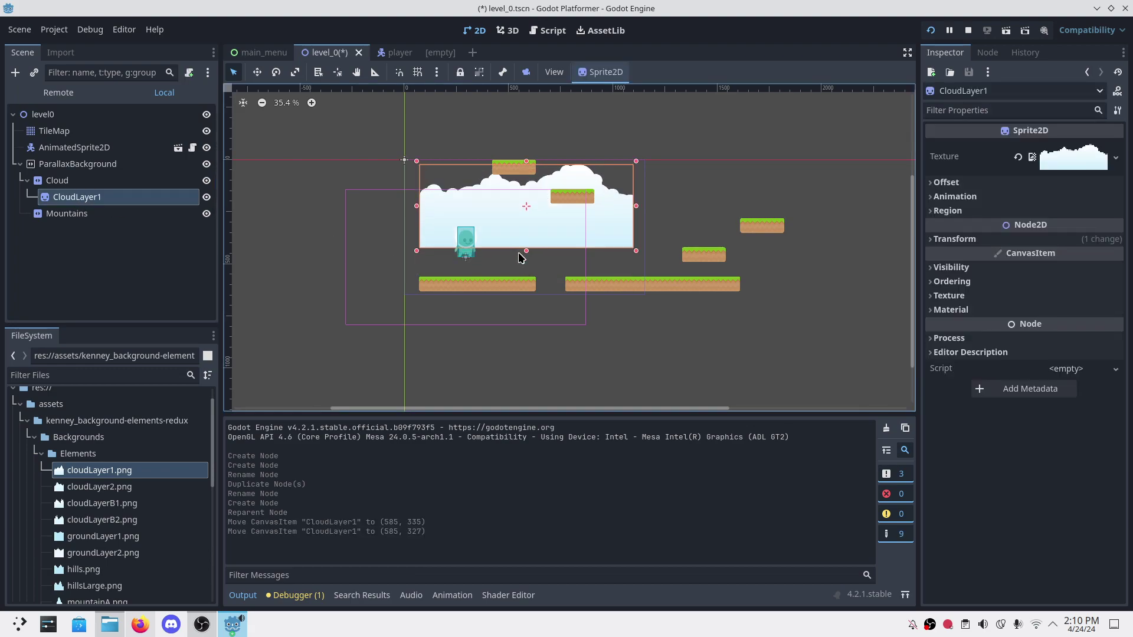
pyautogui.hotkey('shift', 'Left')
pyautogui.hotkey('shift', 'Left')
pyautogui.hotkey('shift', 'Left')
pyautogui.hotkey('shift', 'Left')
pyautogui.hotkey('shift', 'Left')
pyautogui.hotkey('shift', 'Left')
pyautogui.hotkey('shift', 'Left')
pyautogui.hotkey('shift', 'Left')
pyautogui.hotkey('shift', 'Left')
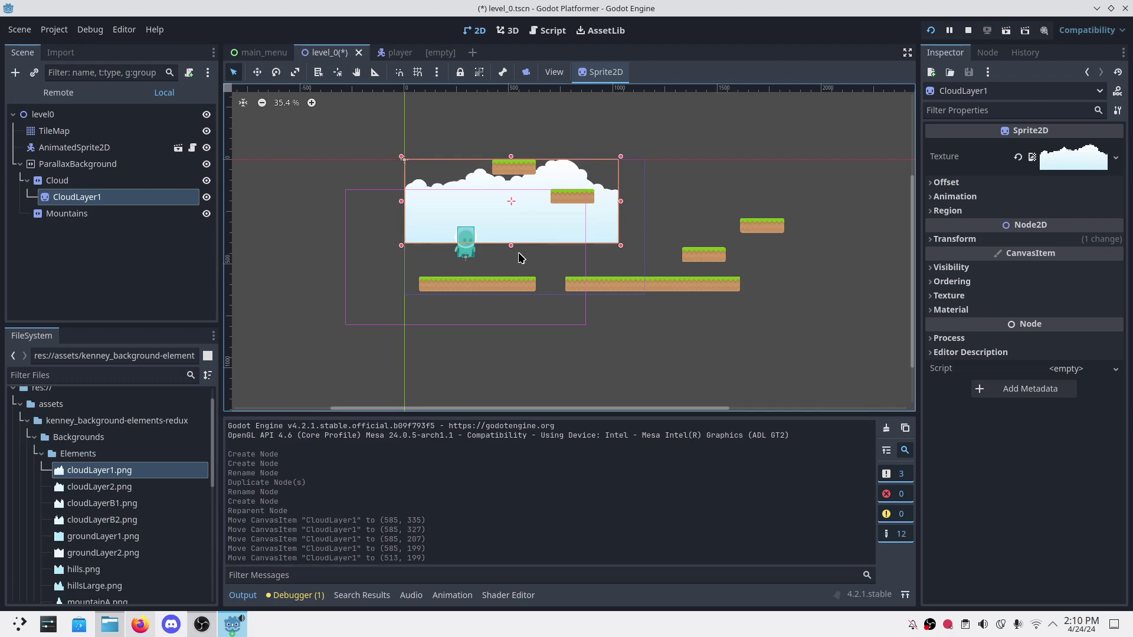
pyautogui.hotkey('shift', 'Down')
pyautogui.hotkey('shift', 'Down')
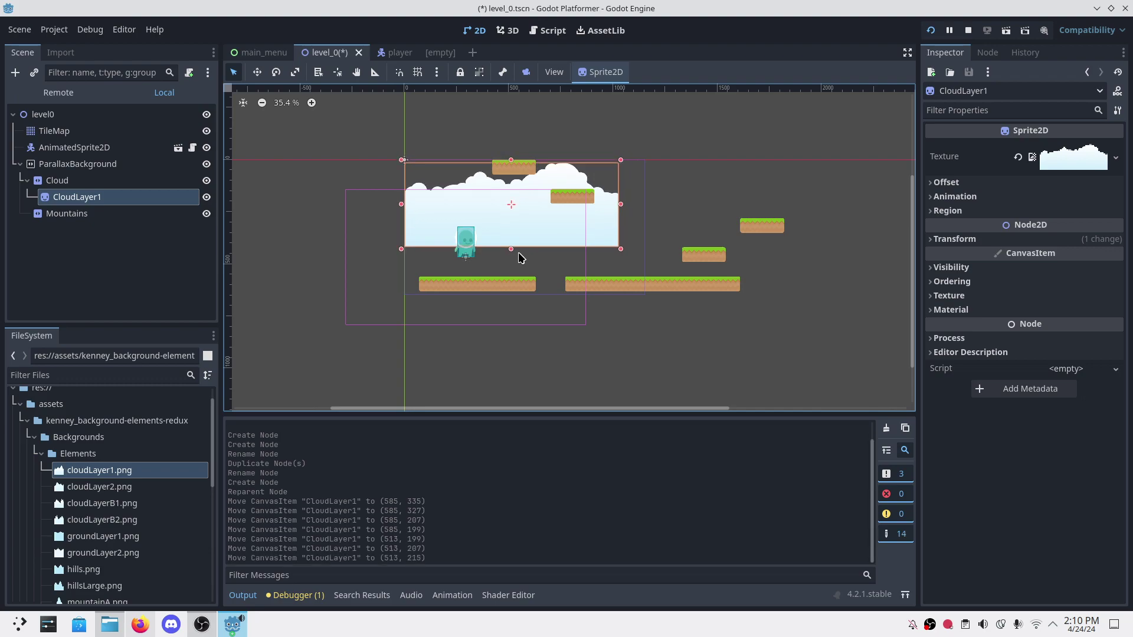
pyautogui.hotkey('shift', 'Up')
pyautogui.hotkey('shift', 'Up')
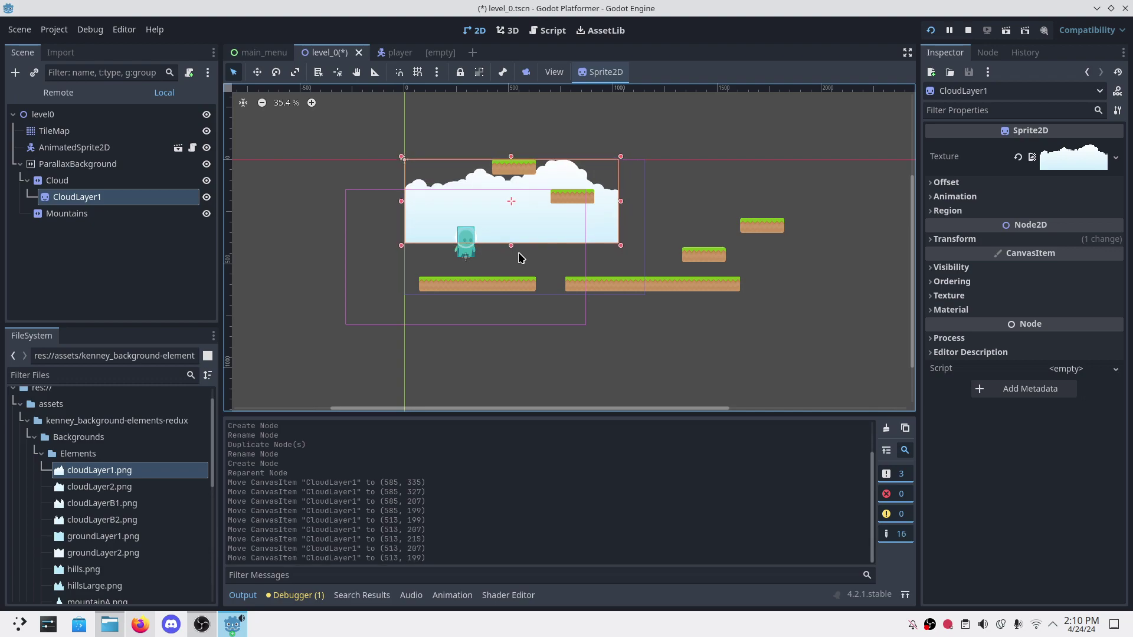
pyautogui.hotkey('ctrl', 's')
# Step: Delete the Mountains layer and duplicate the Cloud layer into Cloud2
pyautogui.click(121, 276)
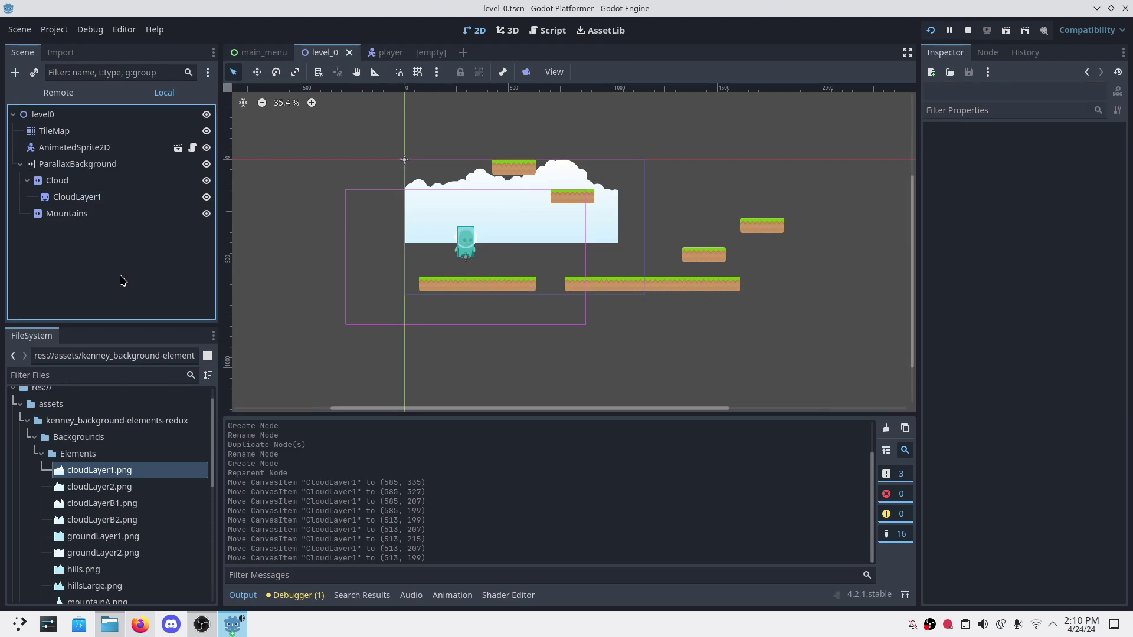
pyautogui.click(78, 214)
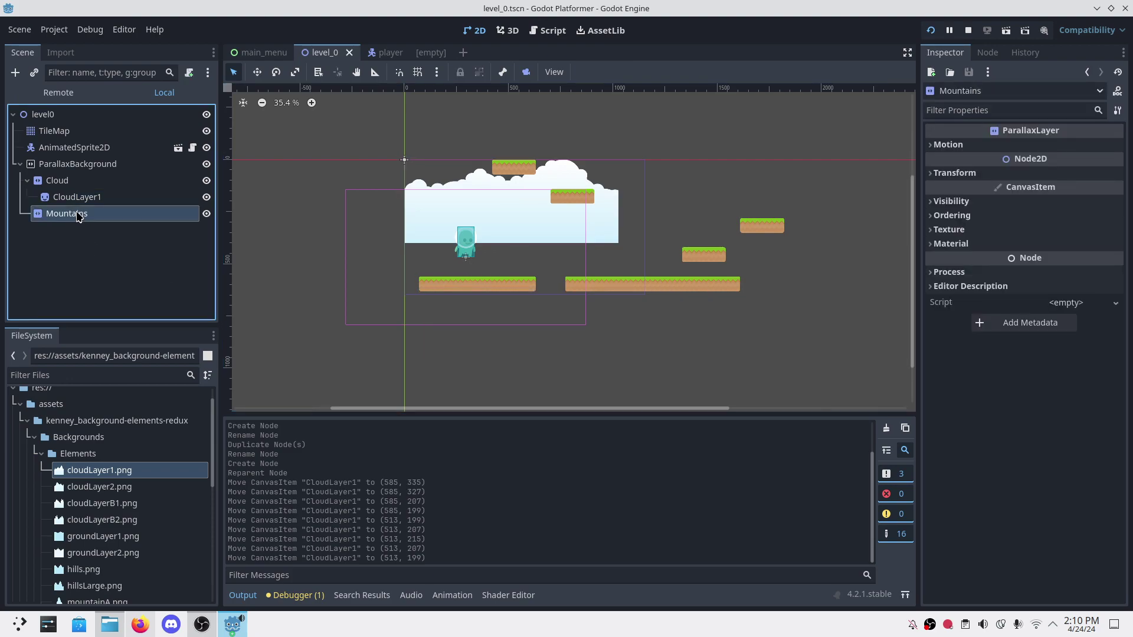
pyautogui.press('Delete')
pyautogui.press('Return')
pyautogui.click(56, 180)
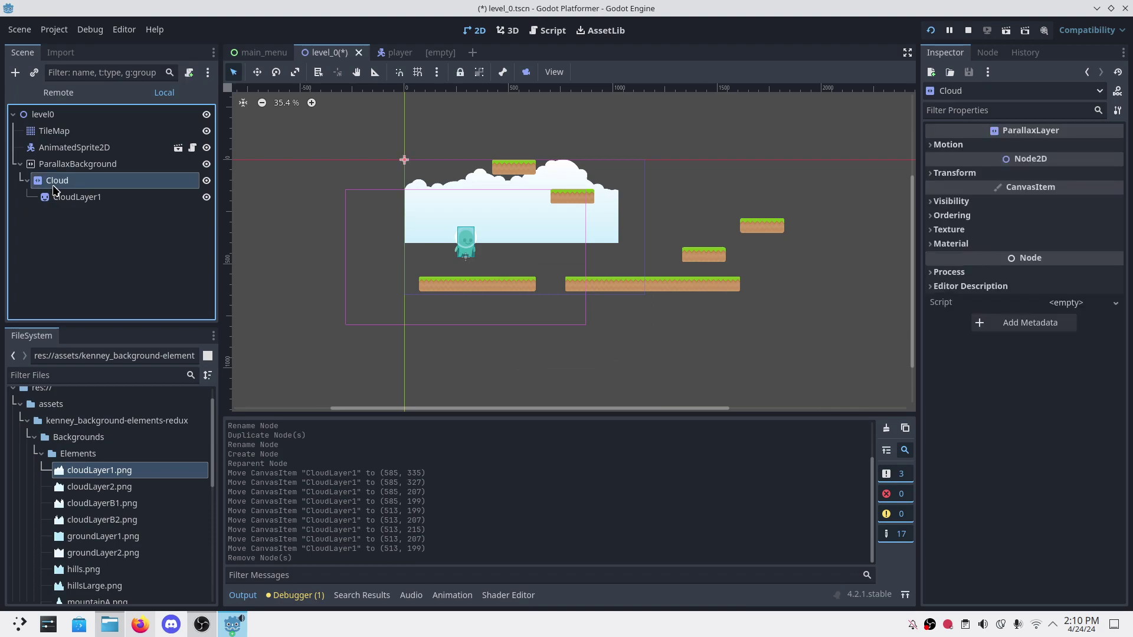
pyautogui.hotkey('ctrl', 'd')
pyautogui.click(89, 257)
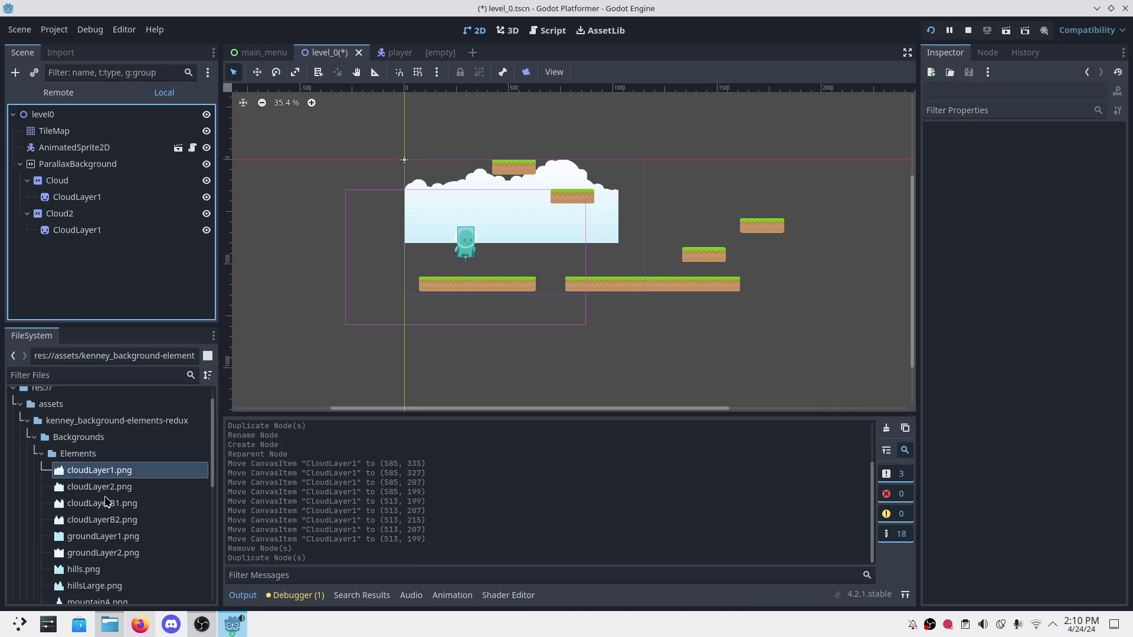
# Step: Give Cloud2's CloudLayer1 sprite the mountains.png texture, save, and lower it to (513, 295)
pyautogui.scroll(-3, 108, 505)
pyautogui.scroll(-3, 105, 567)
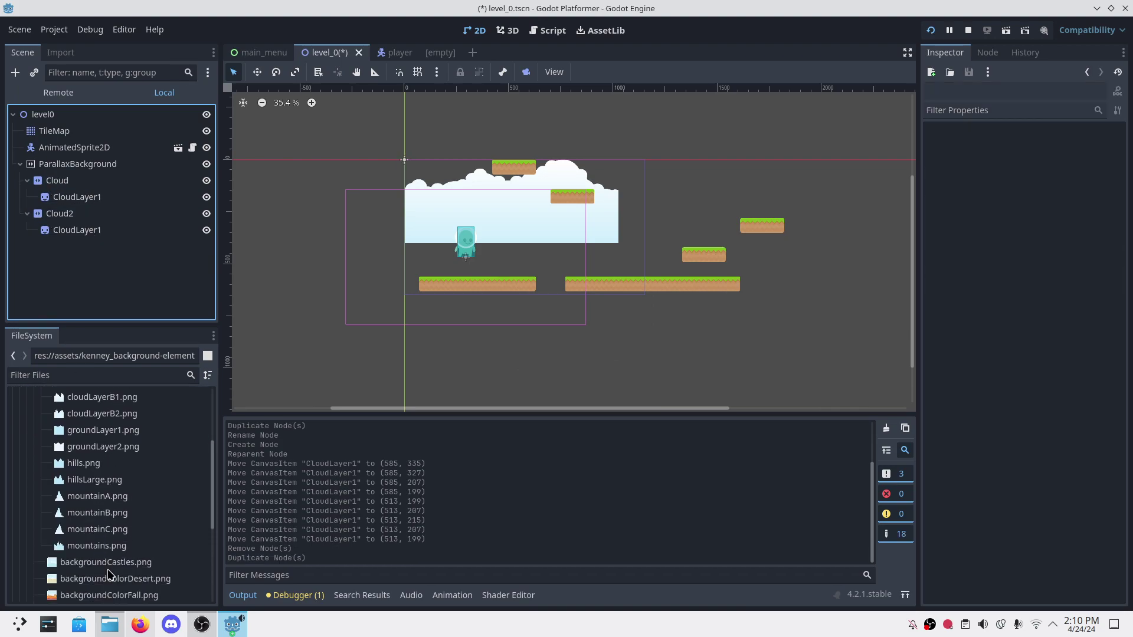
pyautogui.click(100, 552)
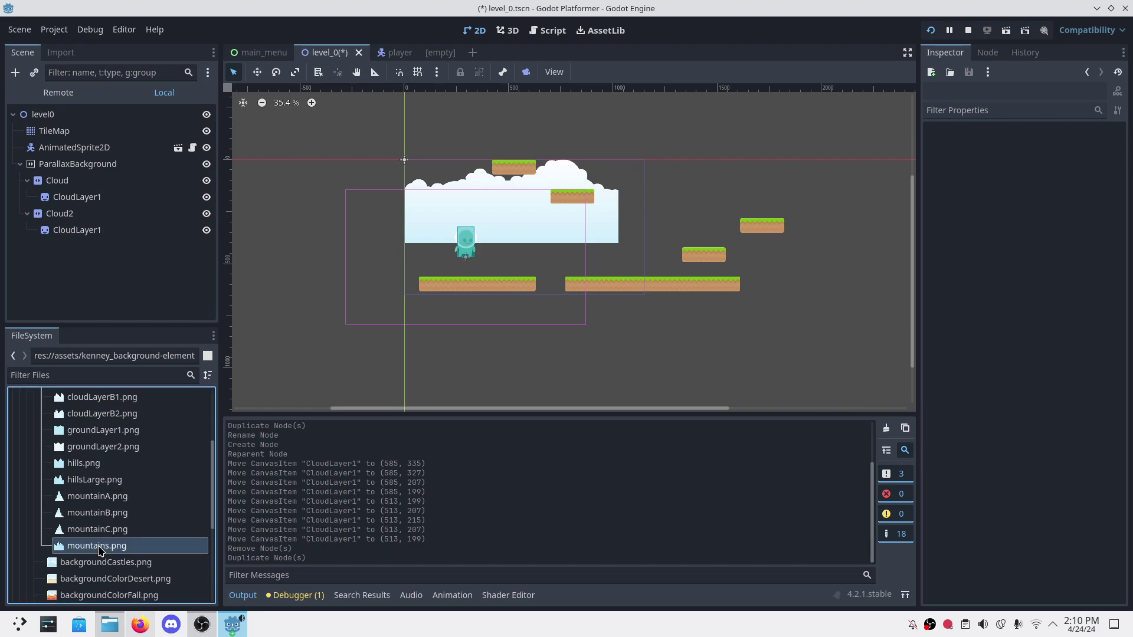
pyautogui.click(83, 235)
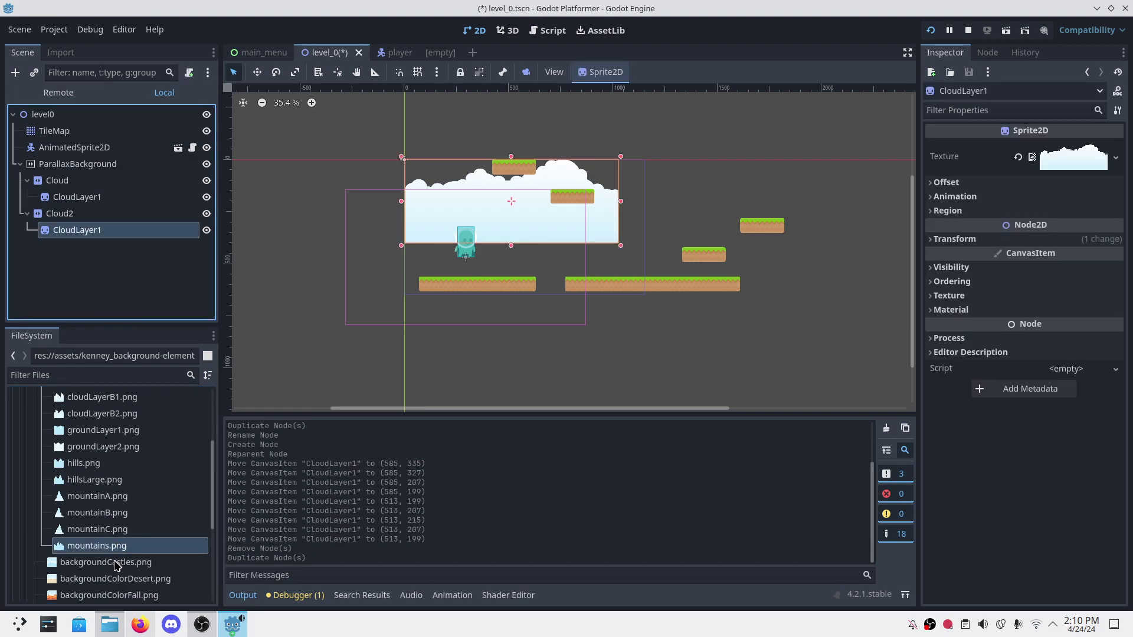
pyautogui.moveTo(115, 552); pyautogui.dragTo(1070, 157)
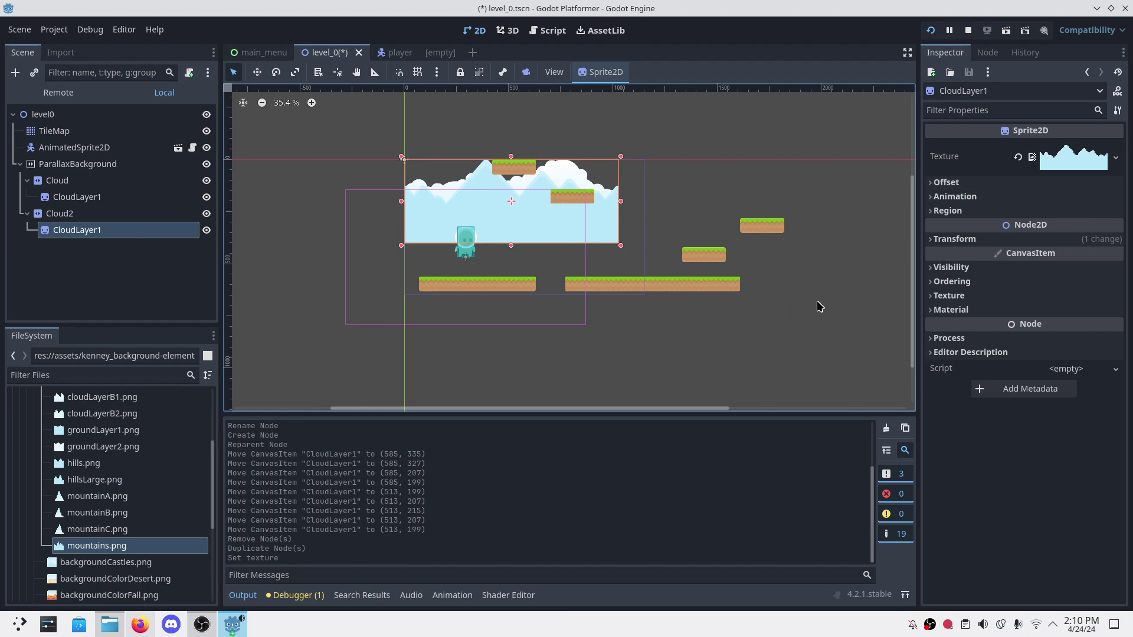
pyautogui.hotkey('ctrl', 's')
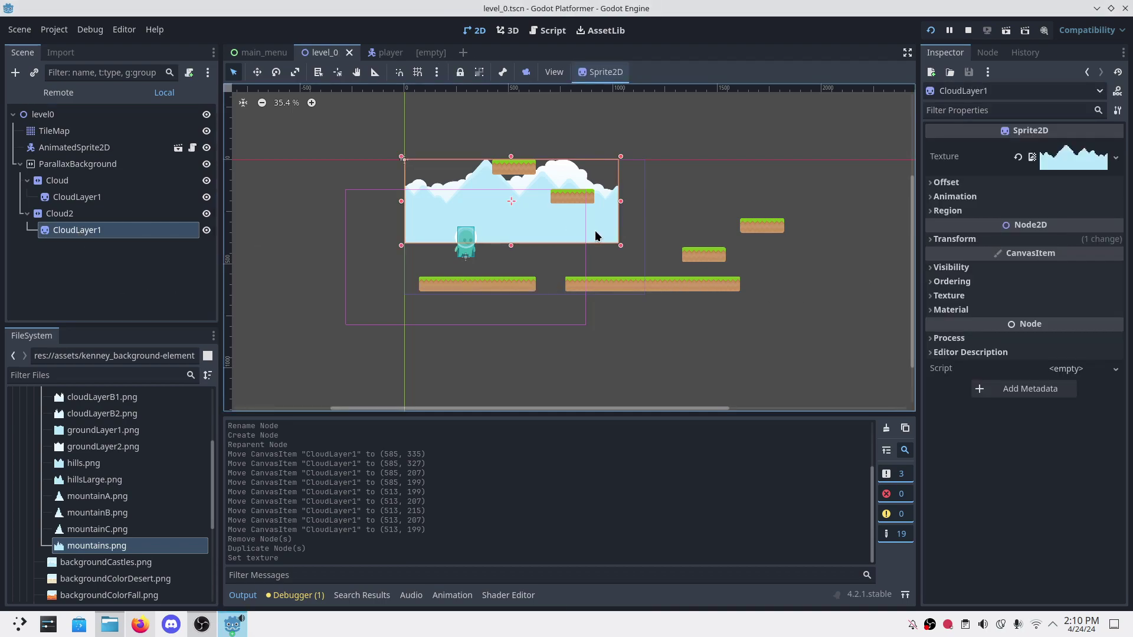
pyautogui.press('Down')
pyautogui.press('Down')
pyautogui.press('Down')
pyautogui.press('Down')
pyautogui.press('Down')
pyautogui.press('Down')
pyautogui.press('Down')
pyautogui.press('Down')
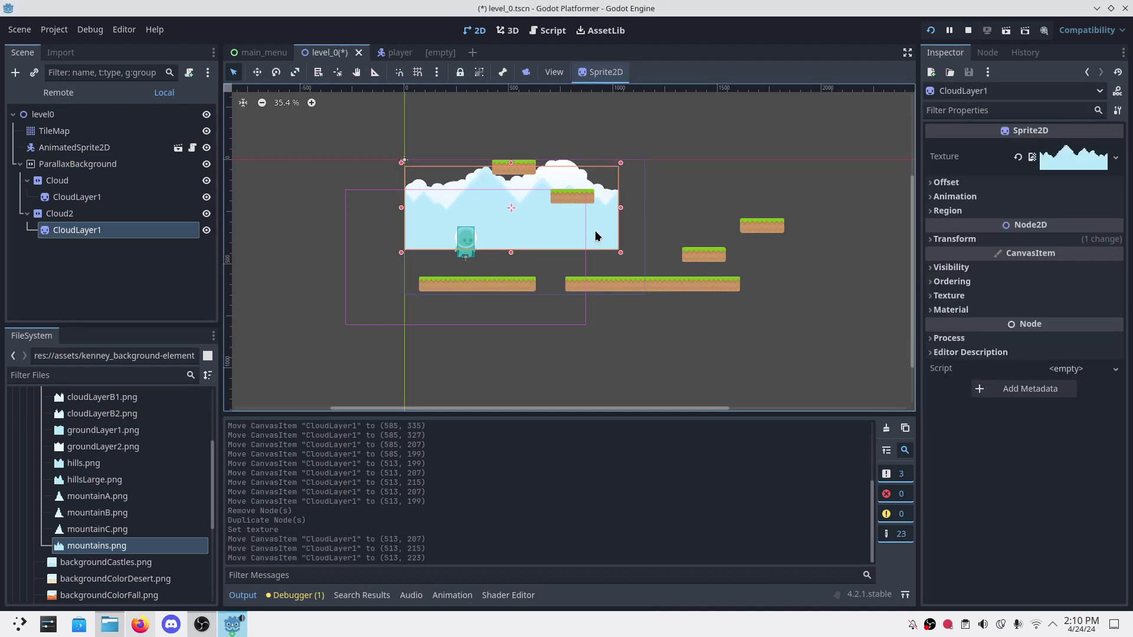
pyautogui.press('Down')
pyautogui.press('Down')
pyautogui.press('Down')
pyautogui.press('Down')
pyautogui.press('Down')
pyautogui.press('Down')
pyautogui.press('Down')
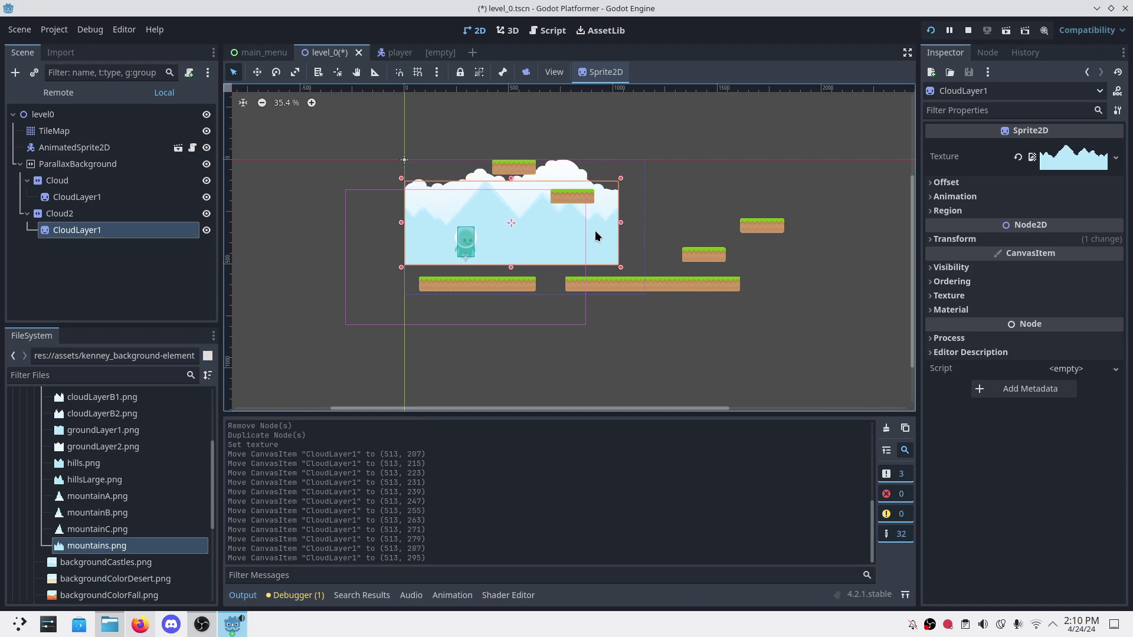
pyautogui.hotkey('ctrl', 's')
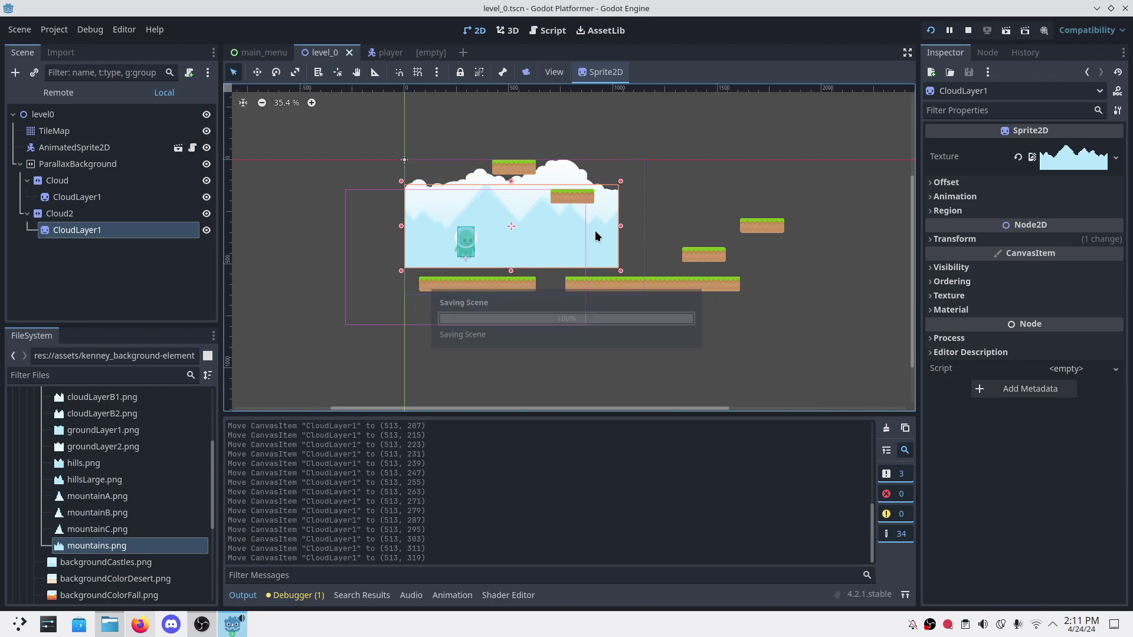
pyautogui.click(126, 295)
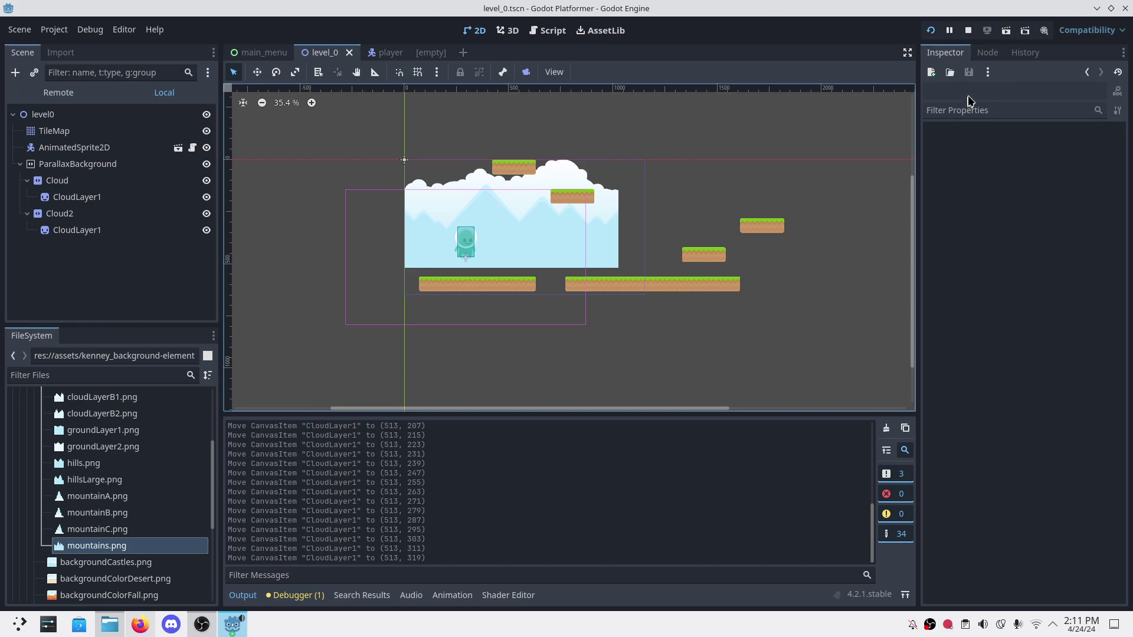
pyautogui.click(930, 31)
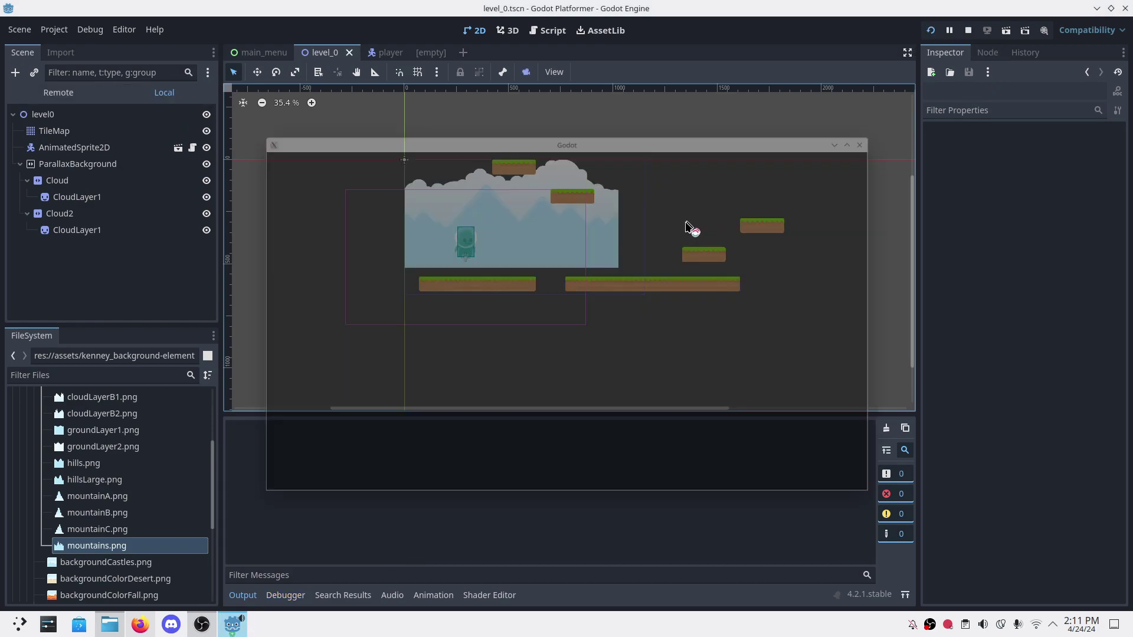
pyautogui.press('Right')
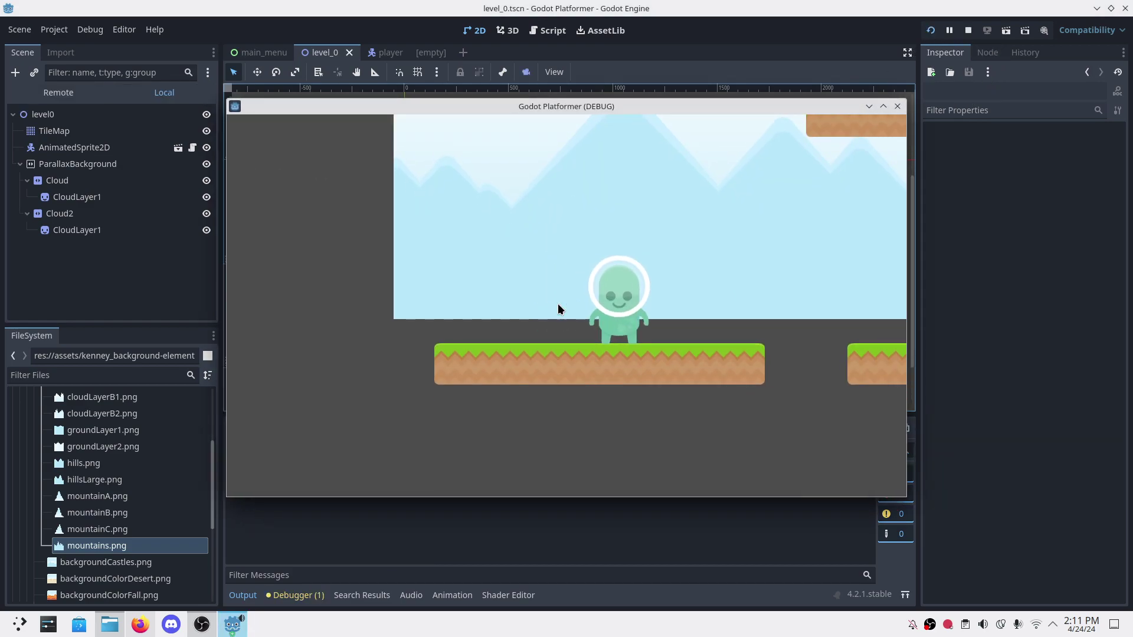
pyautogui.press('space')
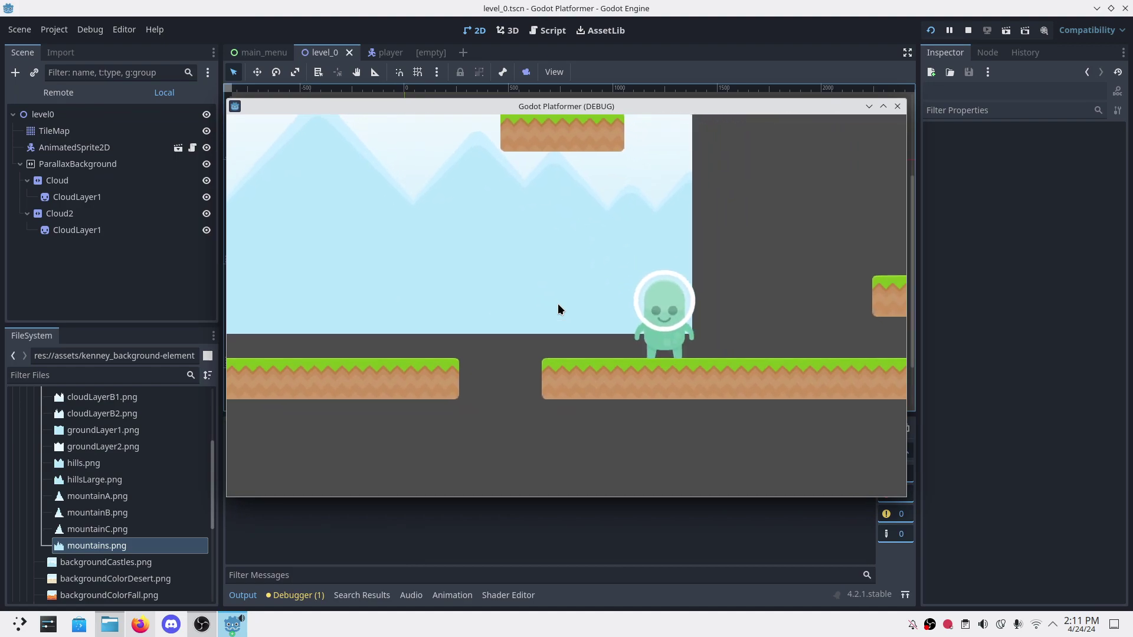
pyautogui.press('Left')
pyautogui.press('space')
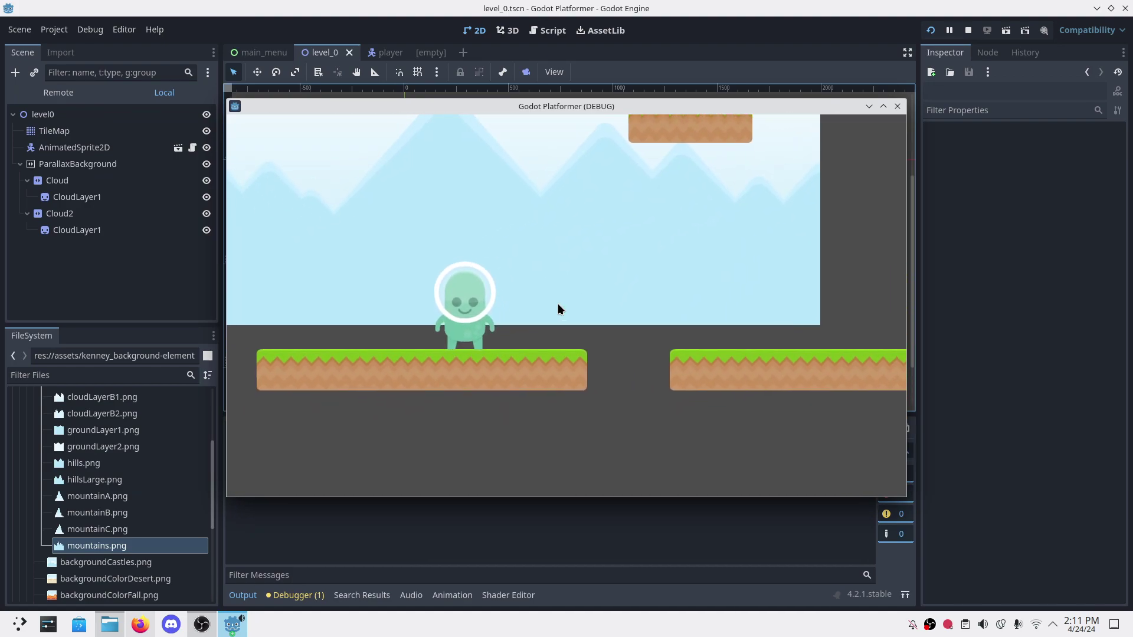
pyautogui.click(896, 106)
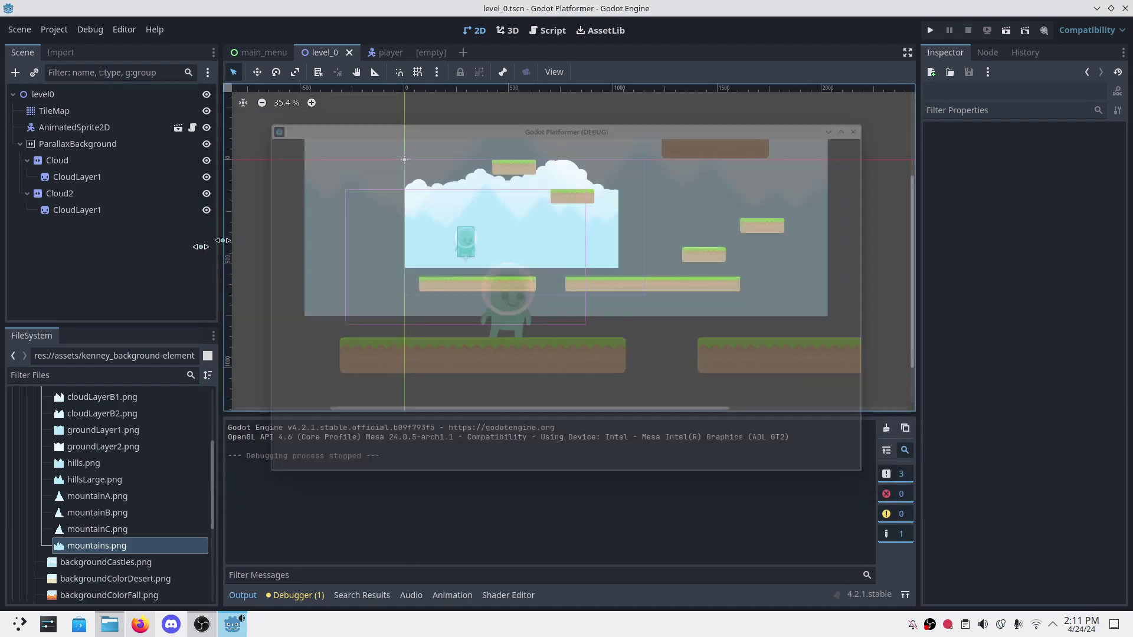
# Step: Select the Cloud parallax layer and expand its Inspector Motion section showing scale 1, 1 and mirroring 0
pyautogui.click(80, 160)
pyautogui.click(91, 148)
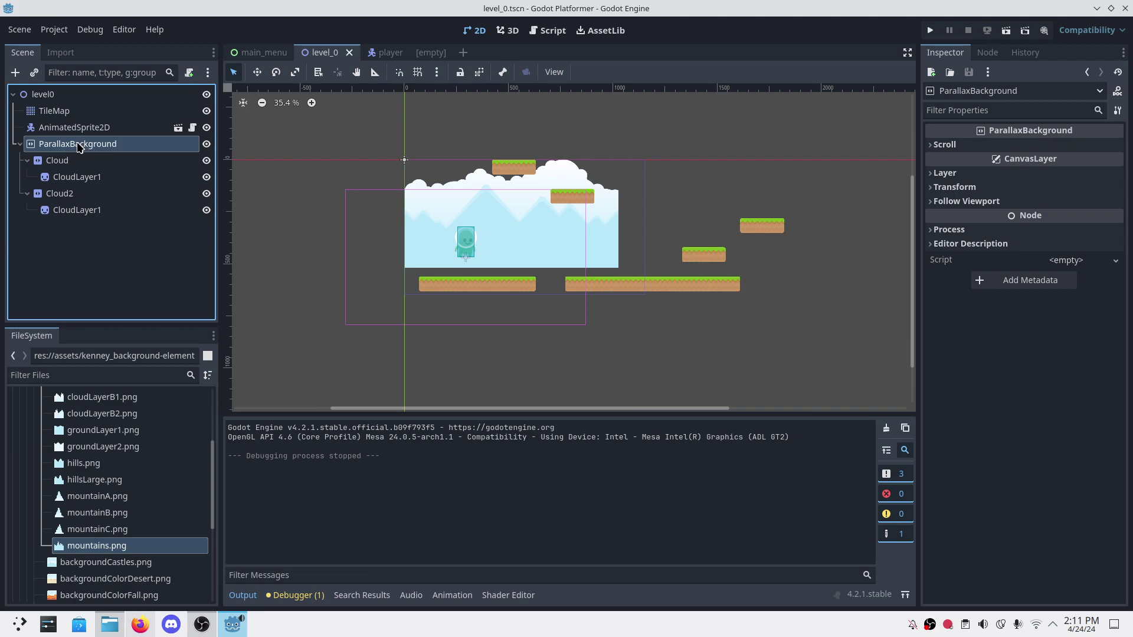
pyautogui.click(87, 254)
pyautogui.click(97, 150)
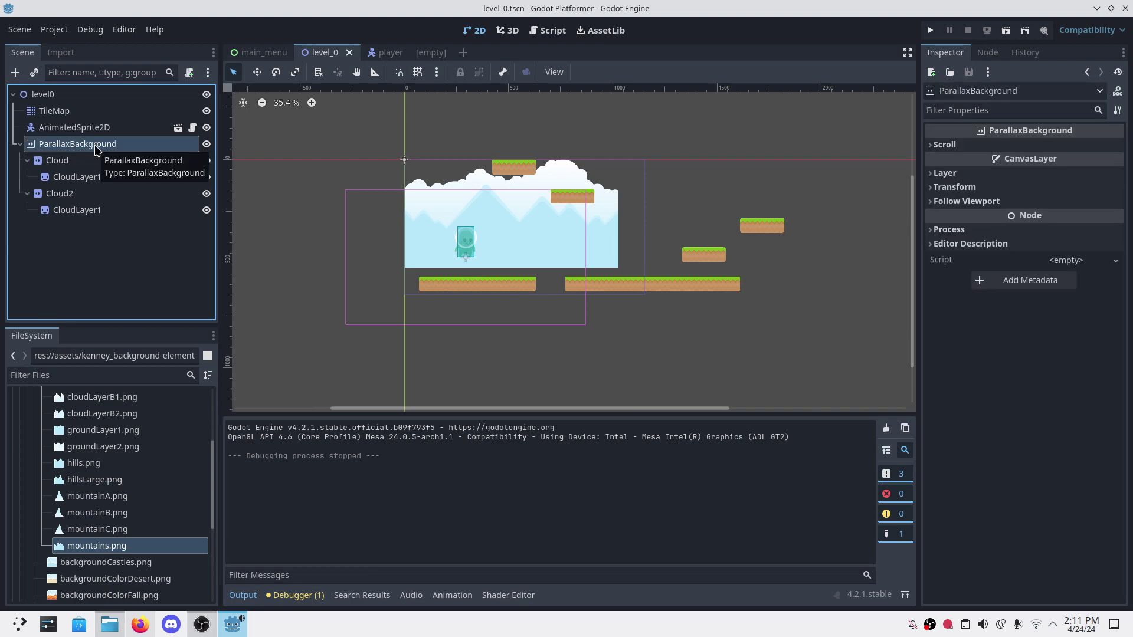
pyautogui.click(96, 267)
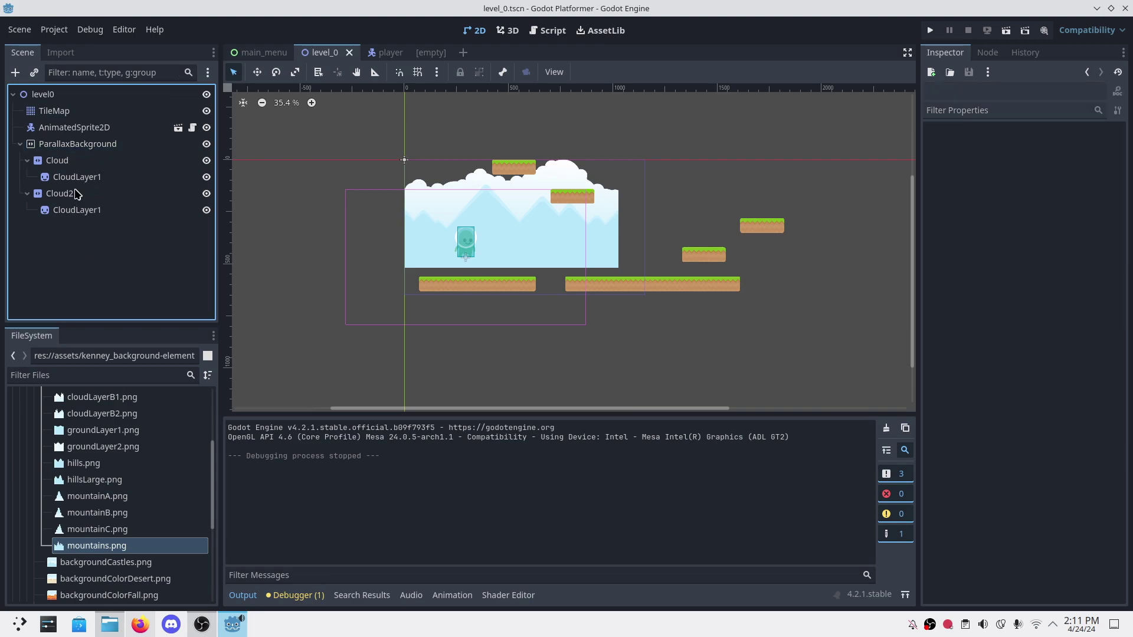
pyautogui.click(75, 178)
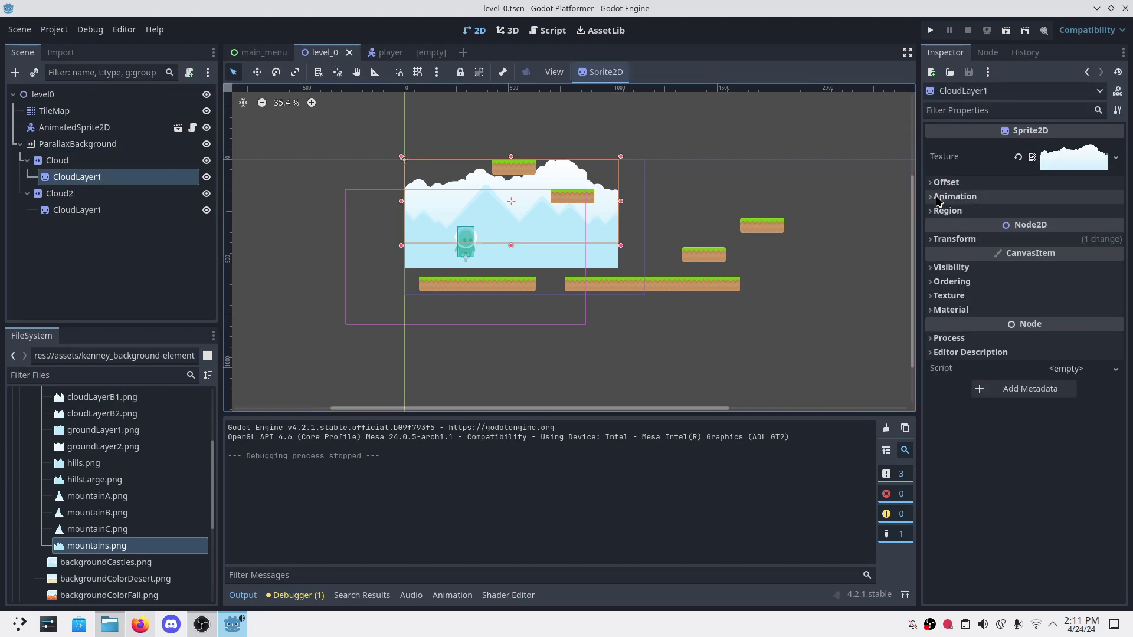
pyautogui.click(53, 160)
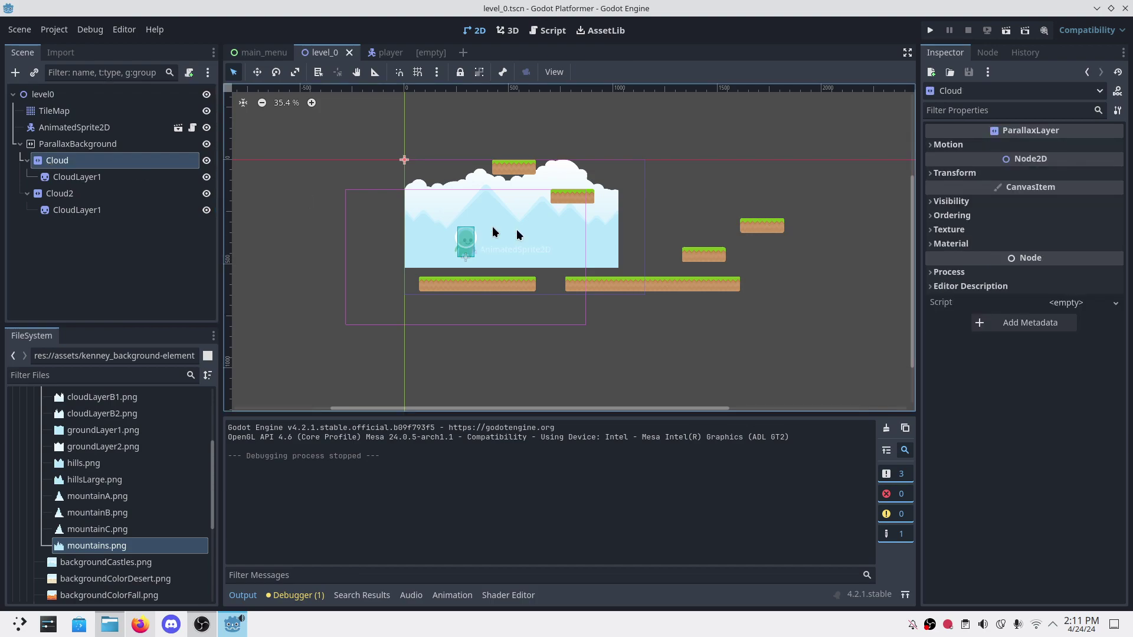
pyautogui.click(970, 148)
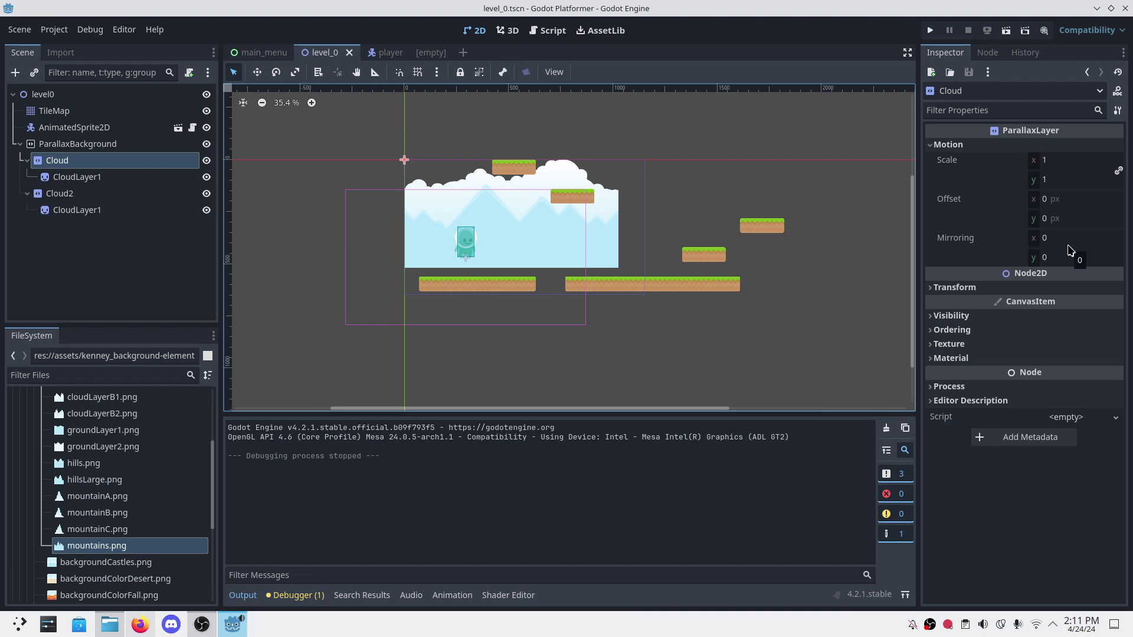
pyautogui.hotkey('alt', 'Tab')
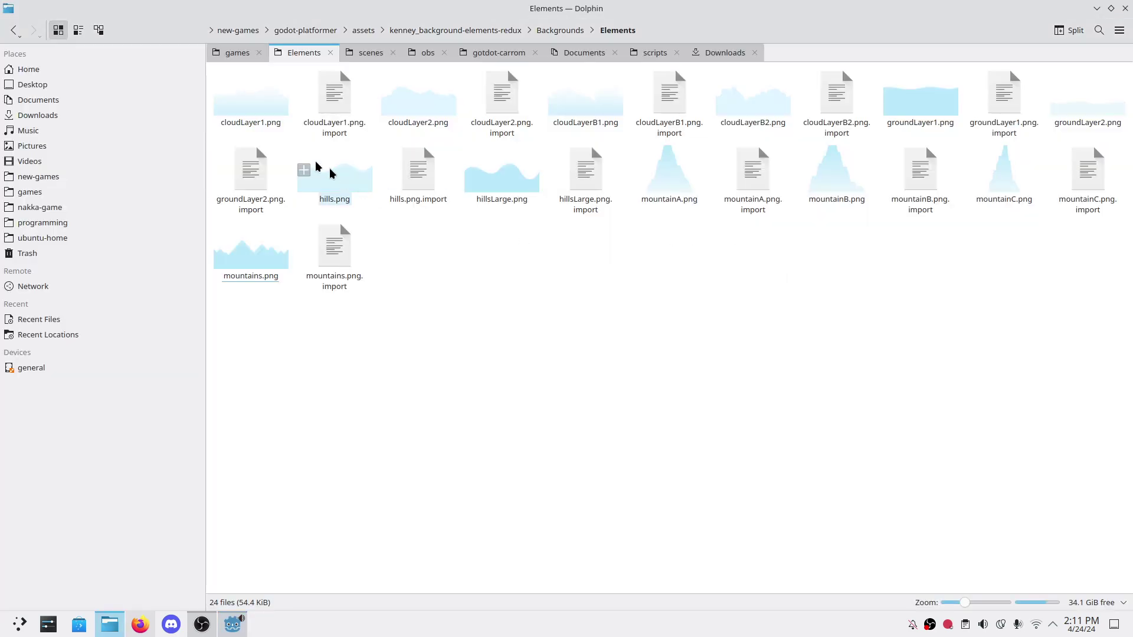
pyautogui.rightClick(255, 99)
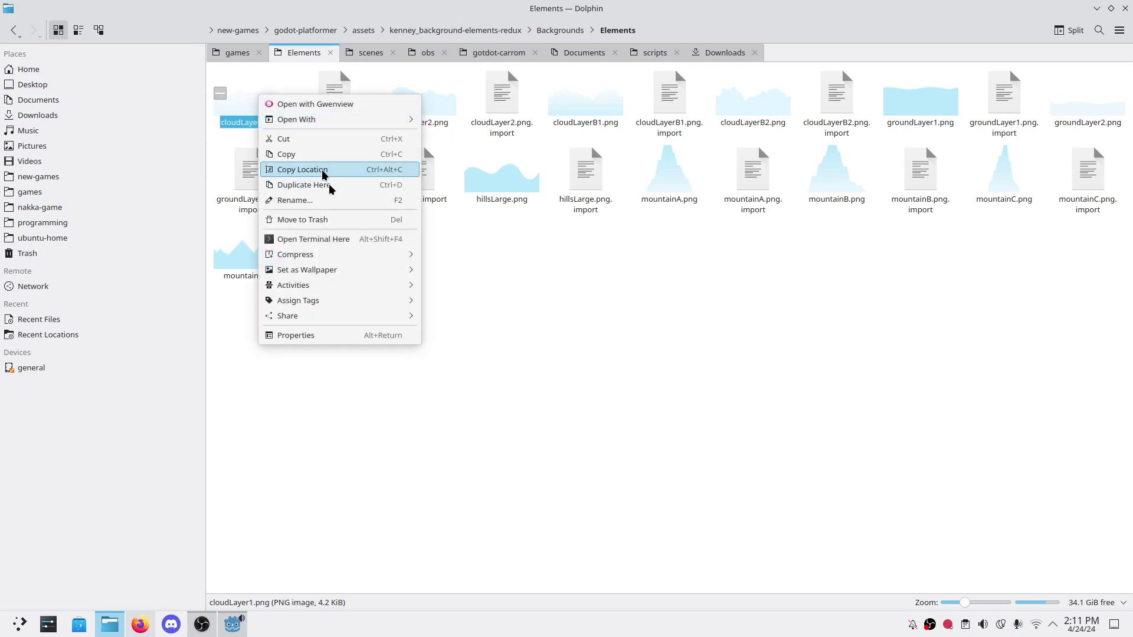
pyautogui.click(296, 336)
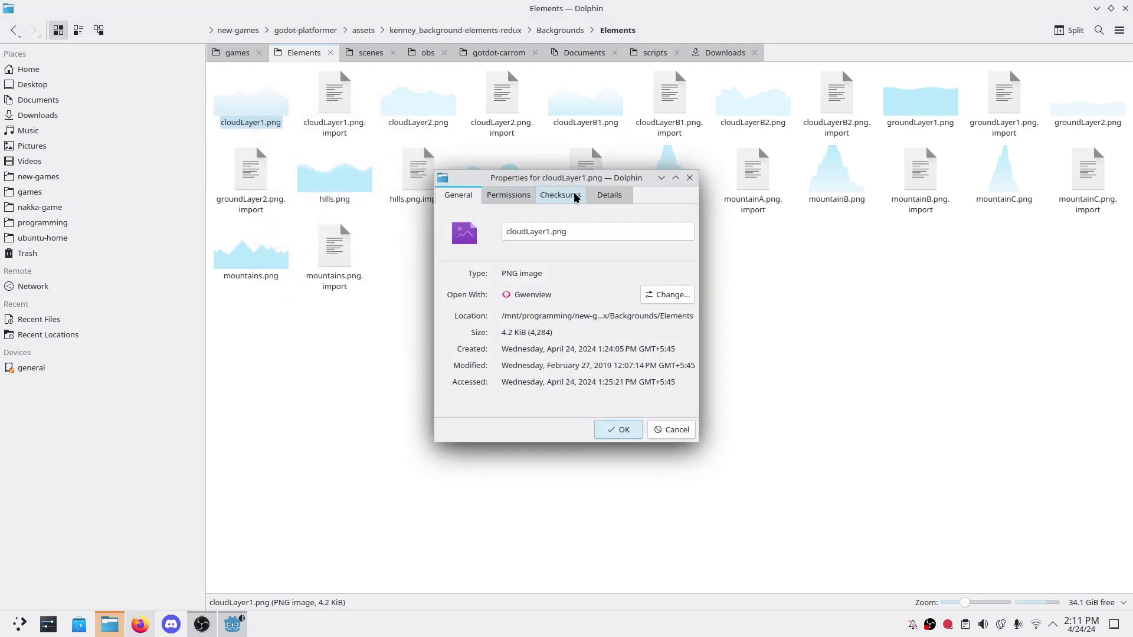
pyautogui.click(609, 195)
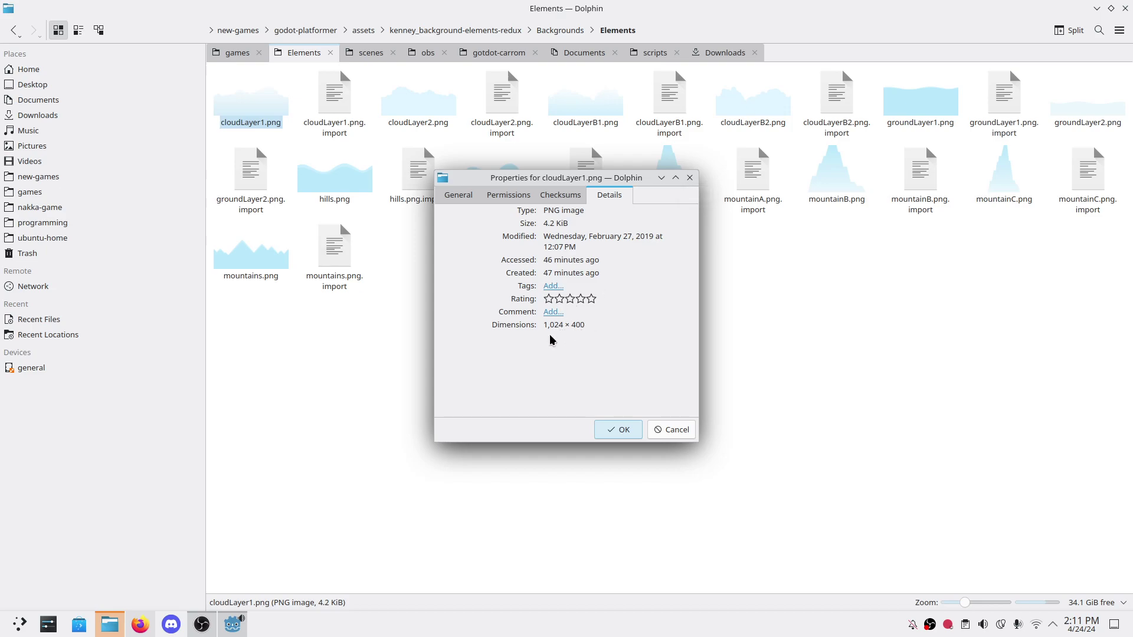
pyautogui.hotkey('alt', 'Tab')
pyautogui.hotkey('alt', 'Tab')
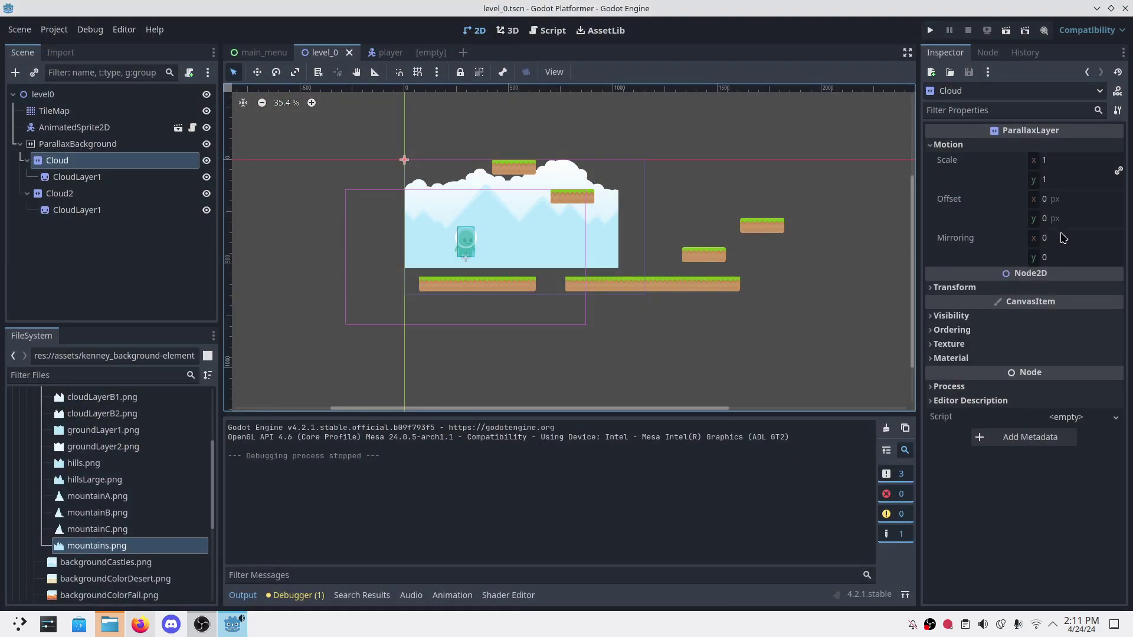
# Step: Set the Cloud layer's horizontal mirroring to 1024 and save the level
pyautogui.click(1062, 238)
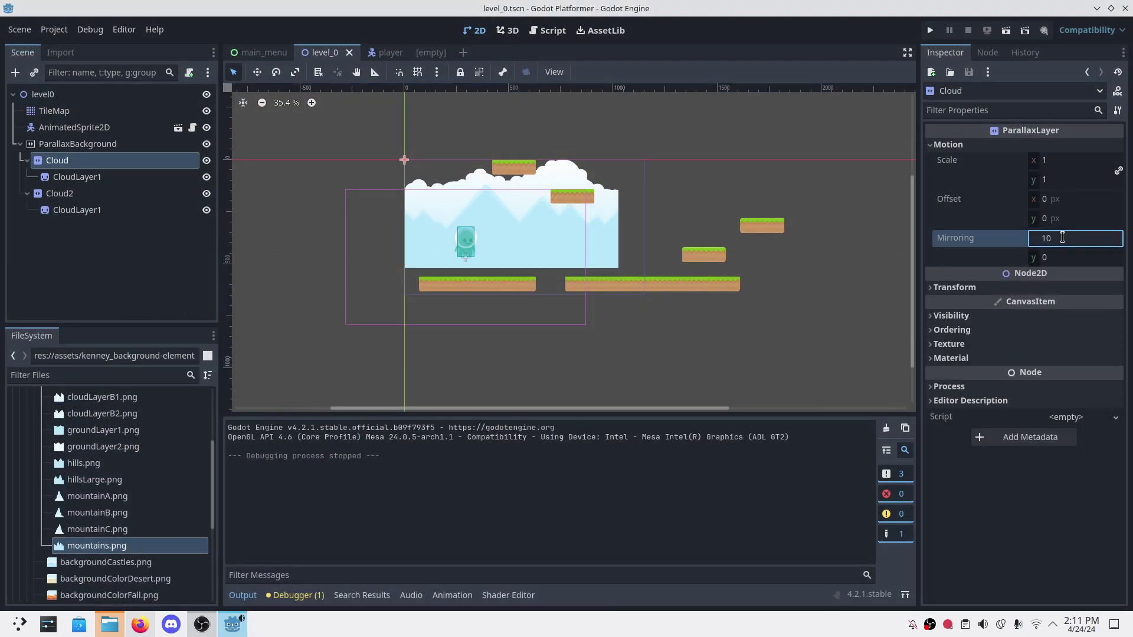
pyautogui.press('Return')
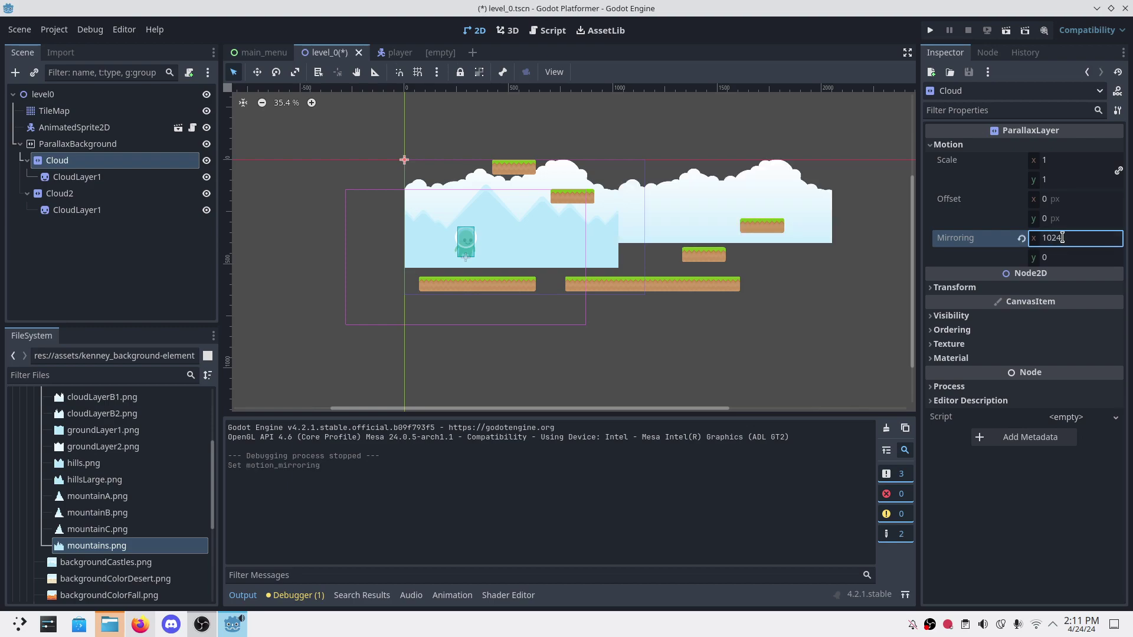
pyautogui.hotkey('ctrl', 's')
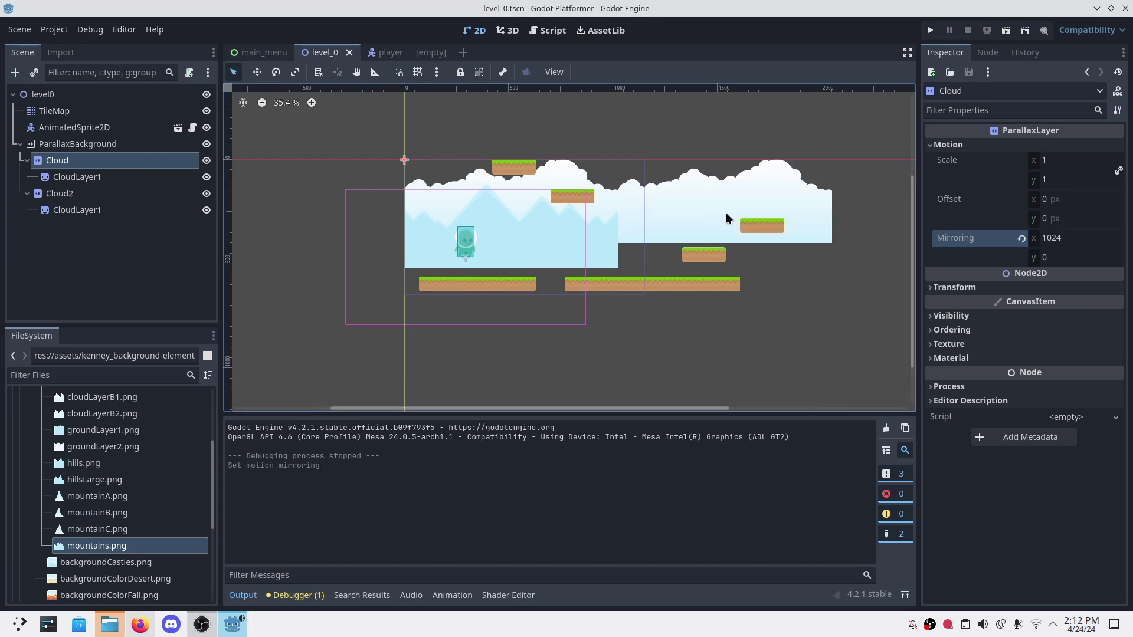
pyautogui.click(88, 228)
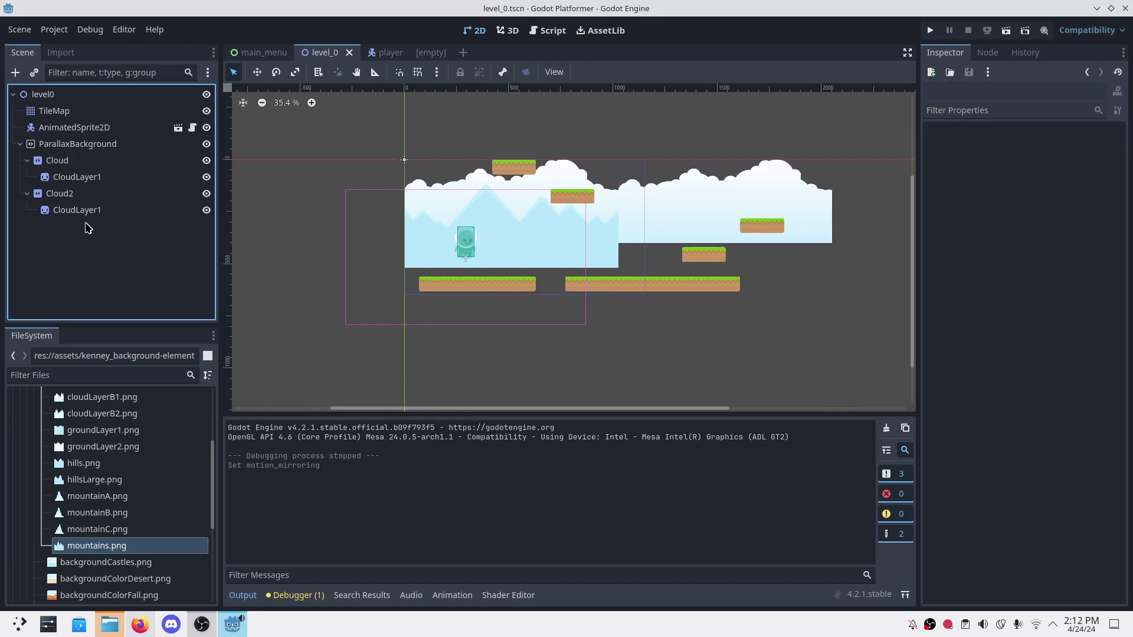
# Step: Set Cloud2's Motion Mirroring x to 1024
pyautogui.click(64, 194)
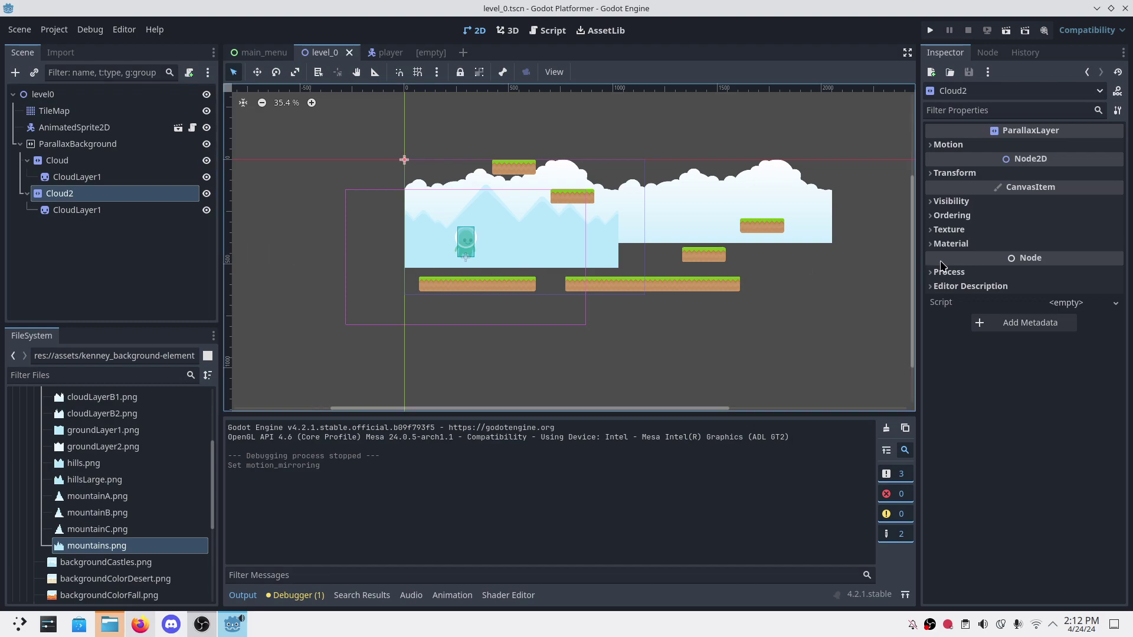
pyautogui.click(946, 145)
pyautogui.click(1057, 242)
pyautogui.click(1057, 242)
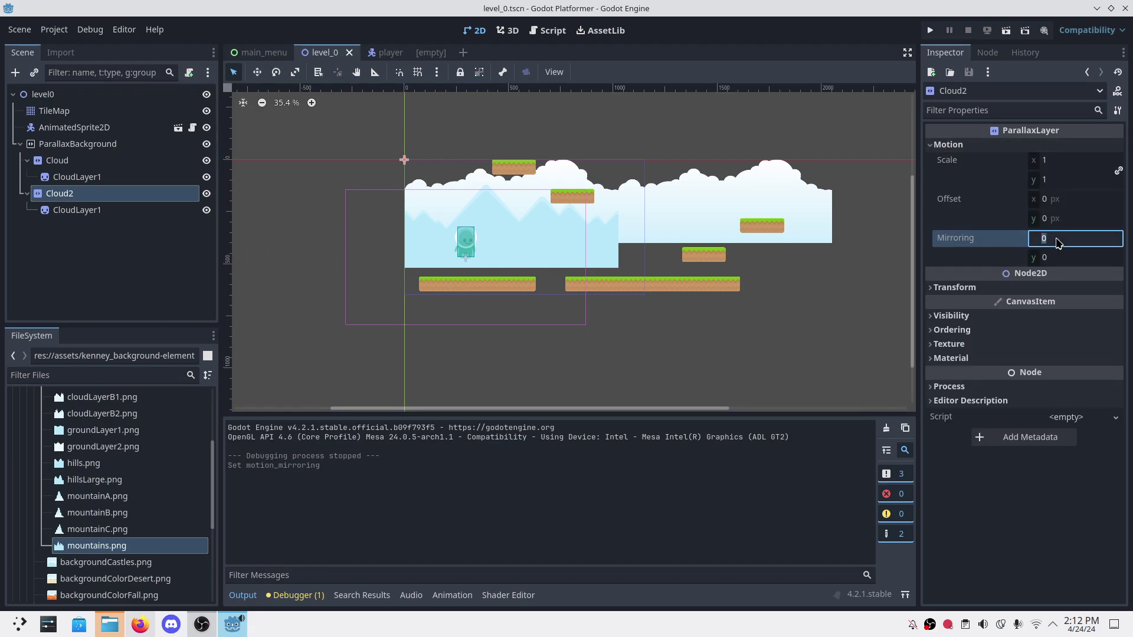
pyautogui.write('1024')
pyautogui.press('Return')
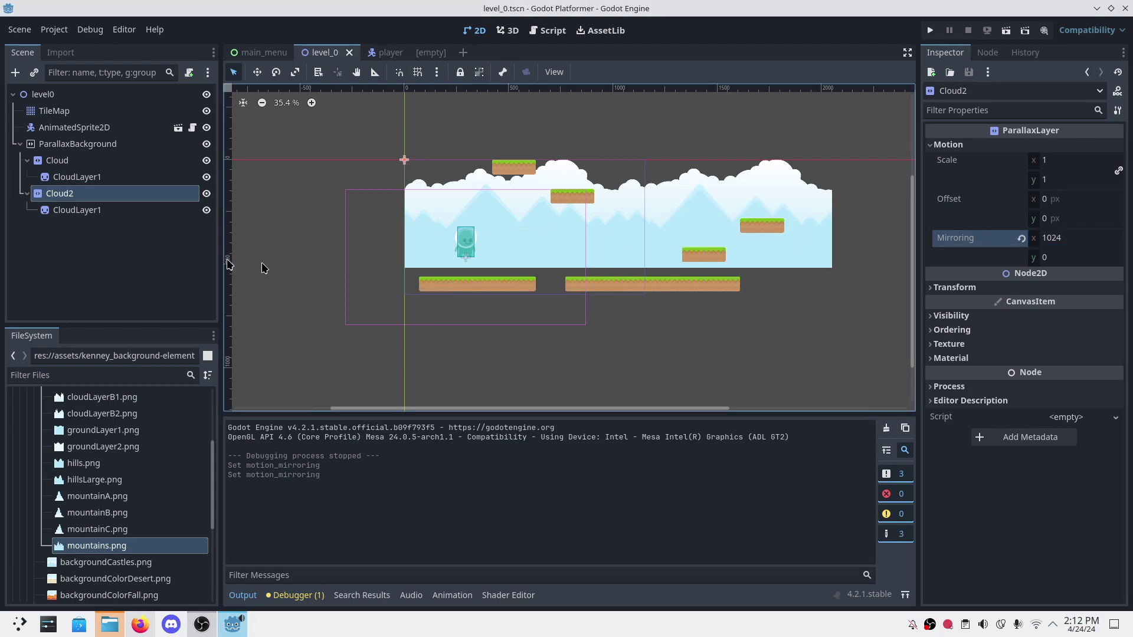
pyautogui.click(146, 248)
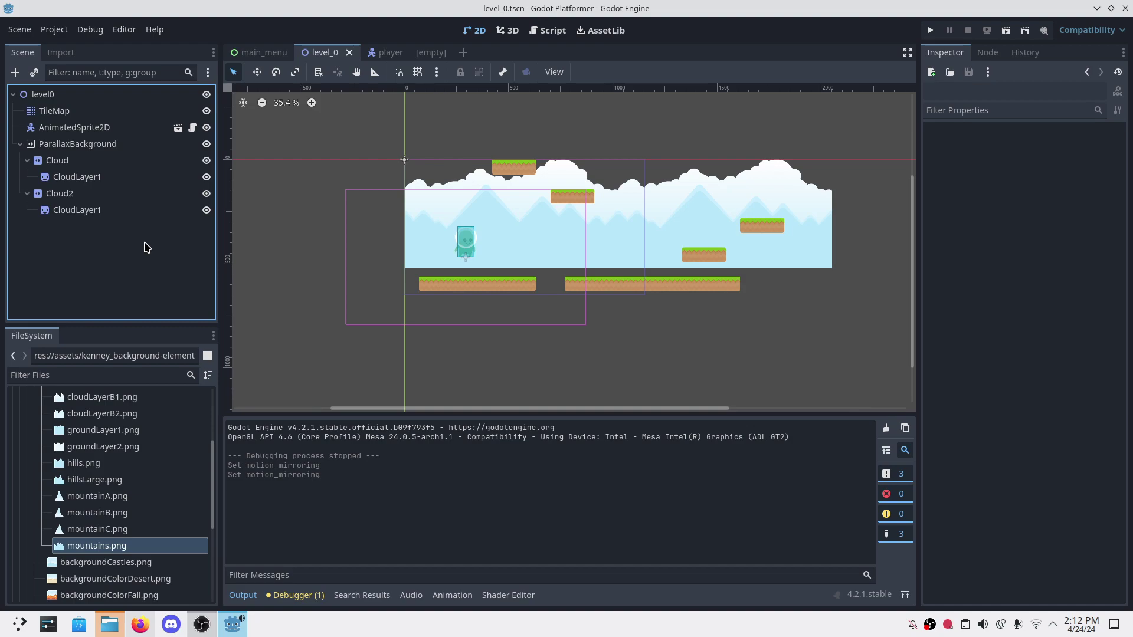
# Step: Select Cloud through Cloud2, nudge both layers down, and save
pyautogui.click(56, 161)
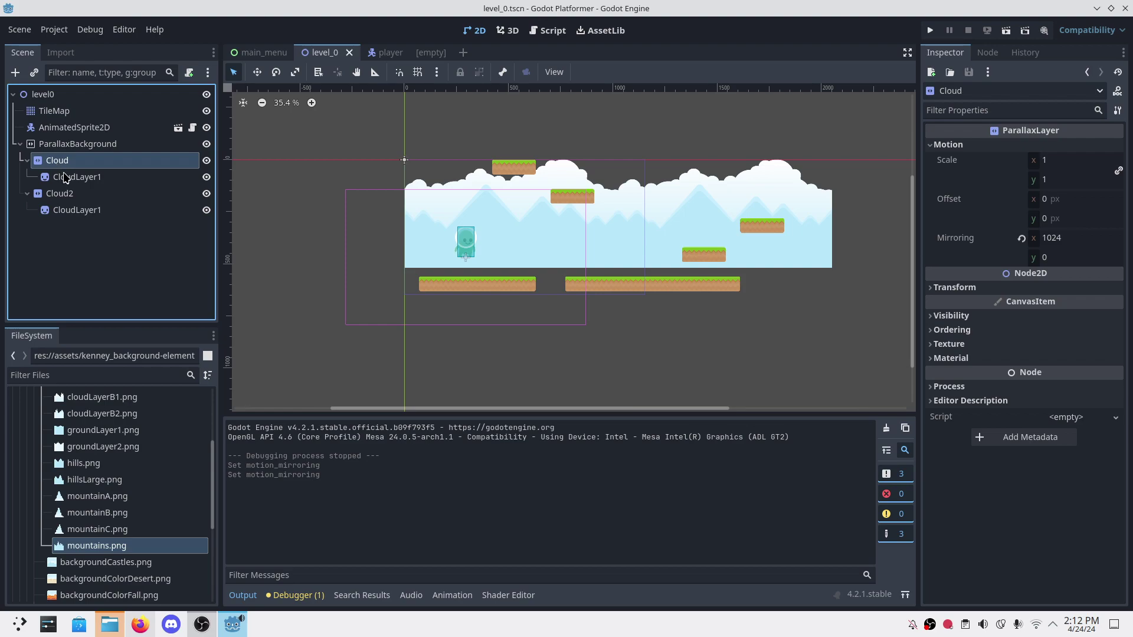
pyautogui.click(70, 195)
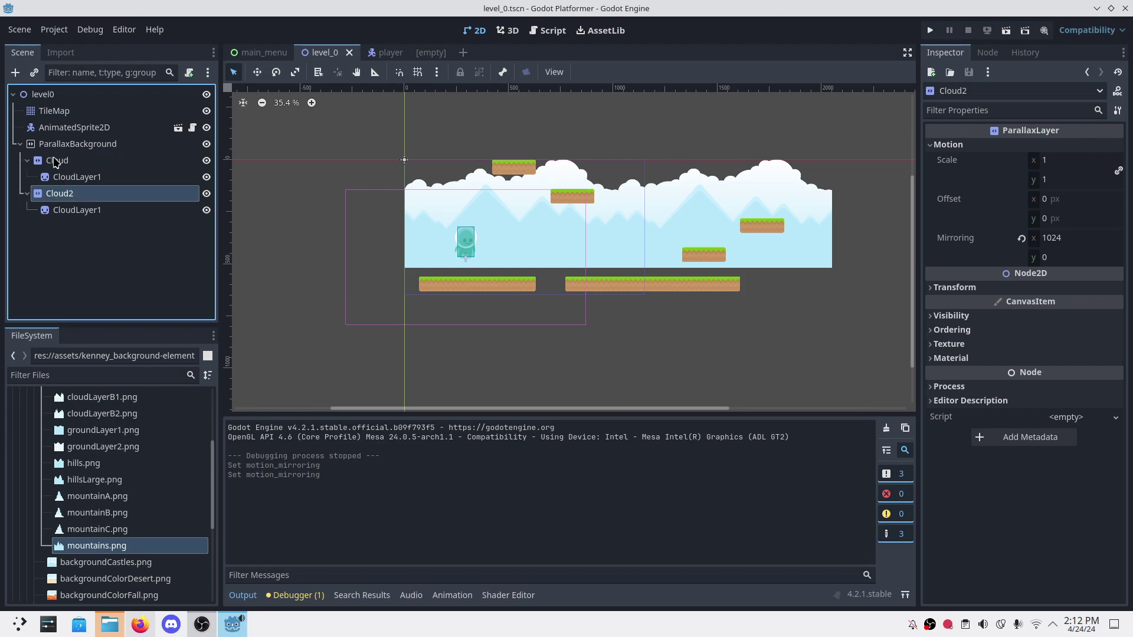
pyautogui.click(55, 162)
pyautogui.keyDown('shift'); pyautogui.click(61, 194); pyautogui.keyUp('shift')
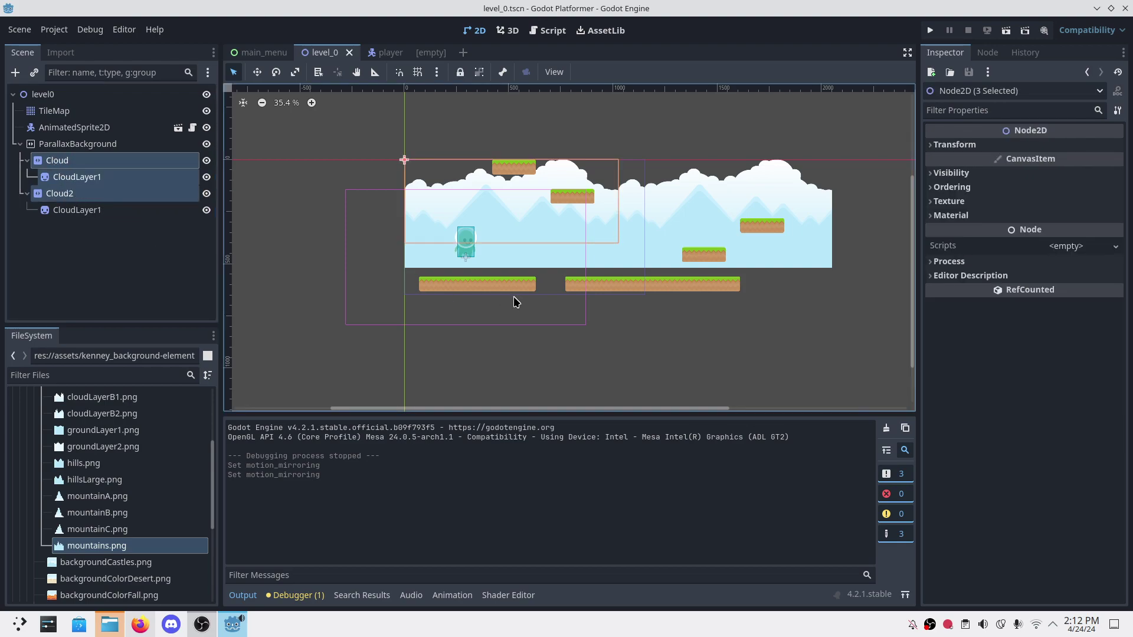
pyautogui.press('Down')
pyautogui.press('Down')
pyautogui.press('Down')
pyautogui.press('Down')
pyautogui.press('Down')
pyautogui.press('Down')
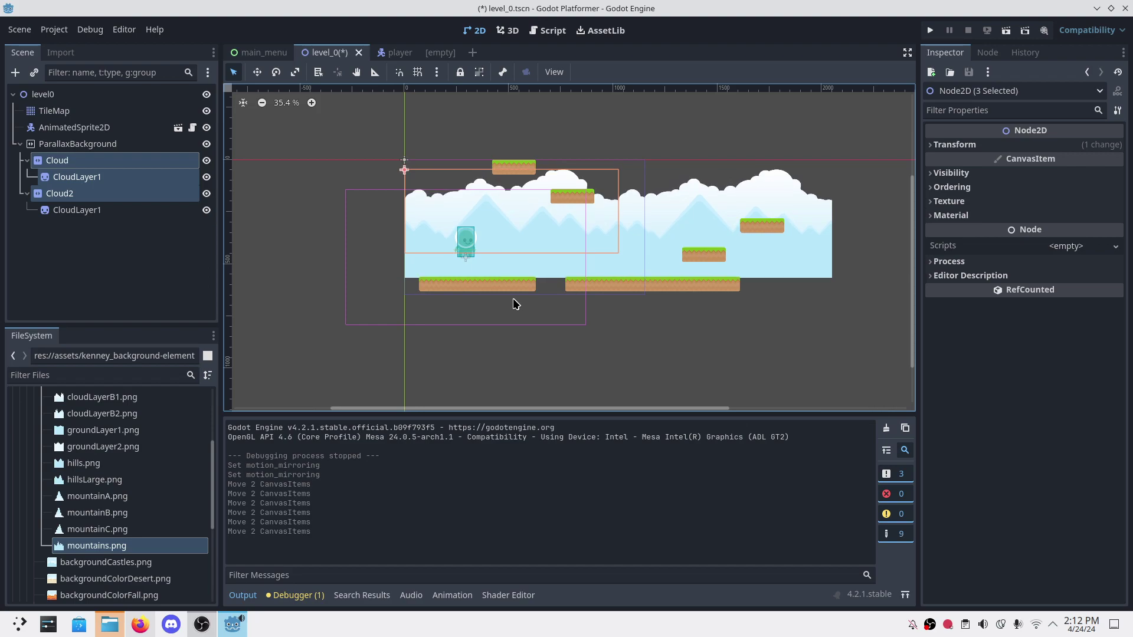
pyautogui.hotkey('ctrl', 's')
pyautogui.click(156, 255)
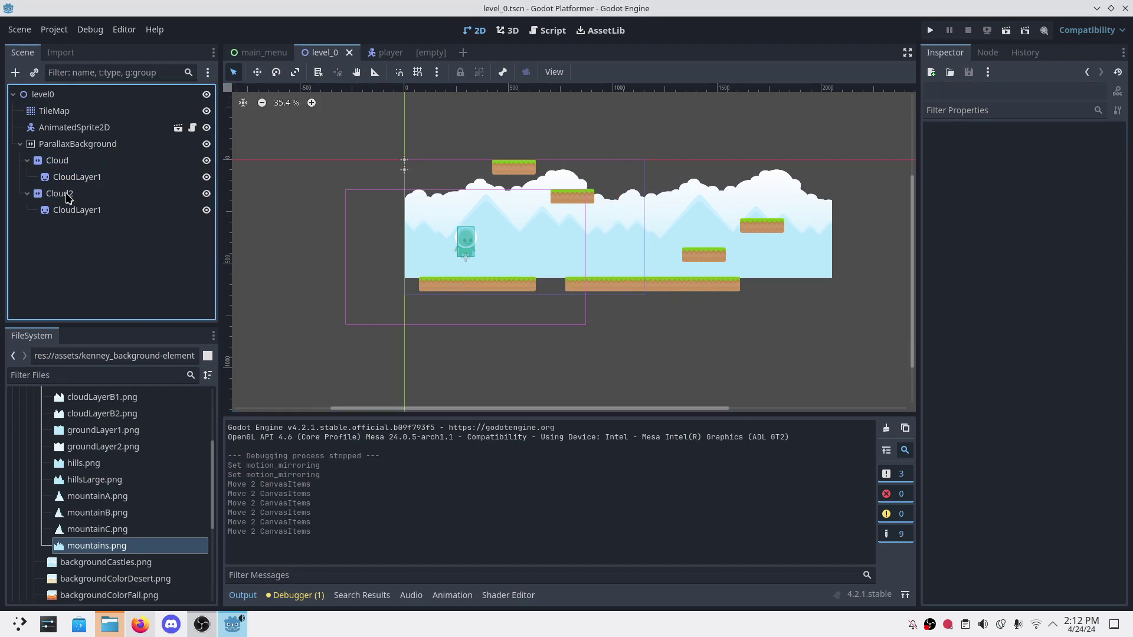
# Step: Lower Cloud2's mountains sprite to (513, 351) and save the level
pyautogui.click(68, 197)
pyautogui.click(69, 167)
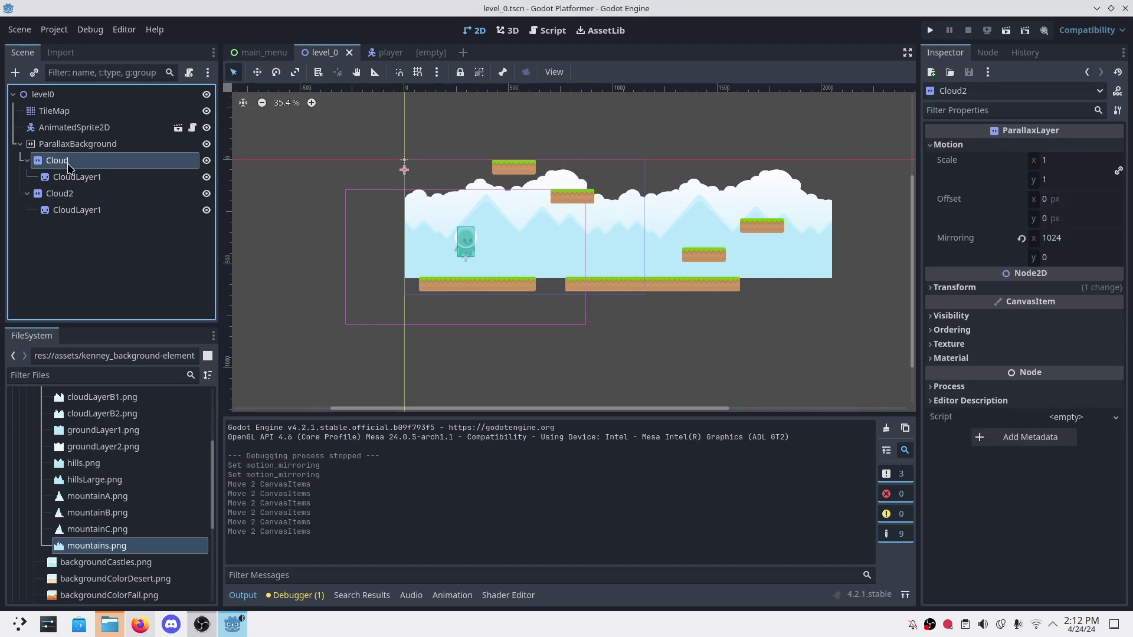
pyautogui.click(88, 178)
pyautogui.click(77, 210)
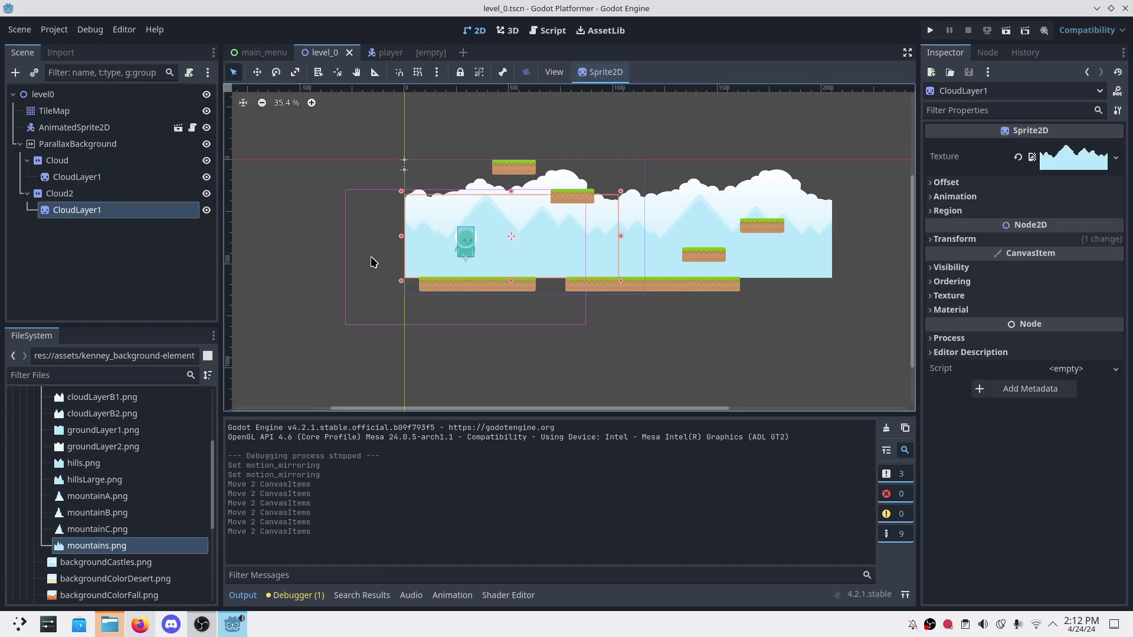
pyautogui.hotkey('shift', 'Down')
pyautogui.hotkey('shift', 'Down')
pyautogui.hotkey('shift', 'Down')
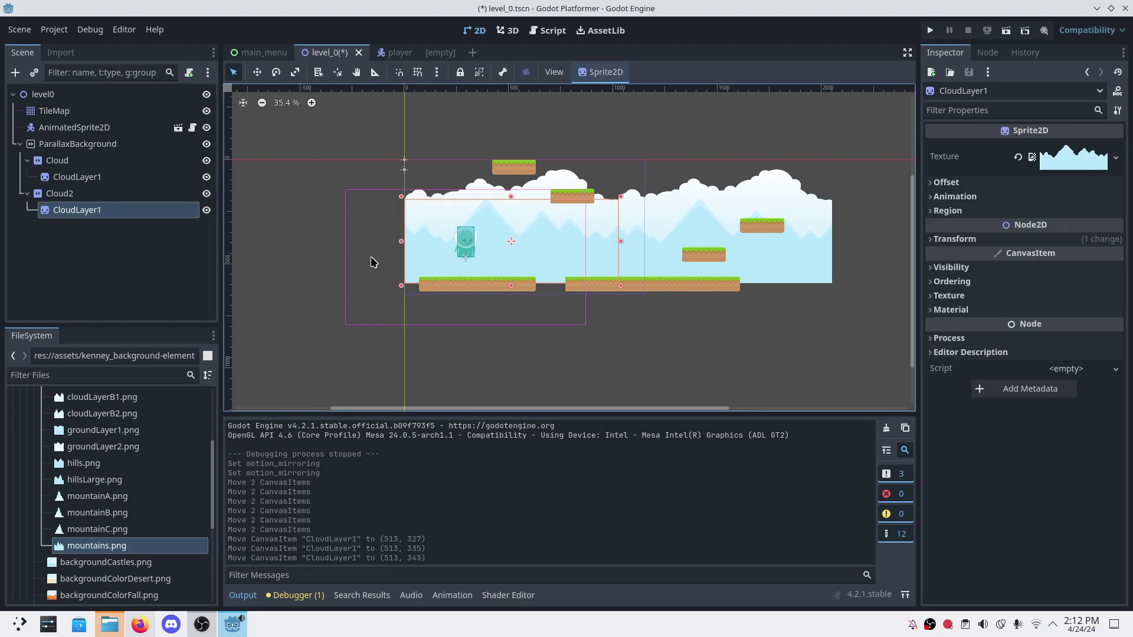
pyautogui.hotkey('shift', 'Down')
pyautogui.hotkey('ctrl', 's')
pyautogui.click(131, 274)
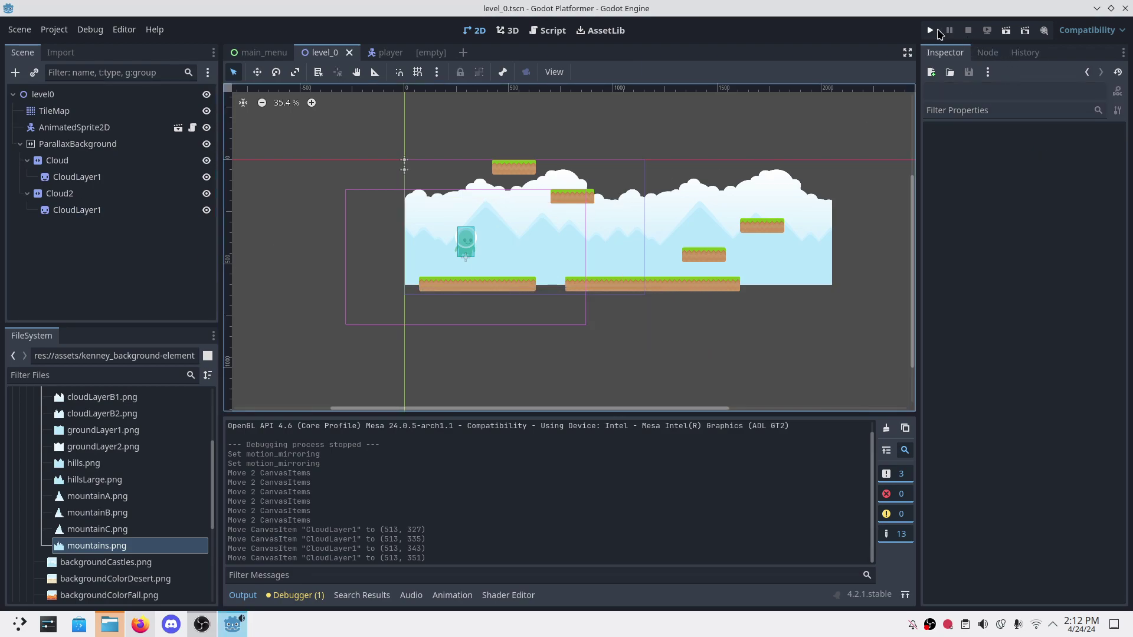
pyautogui.click(932, 30)
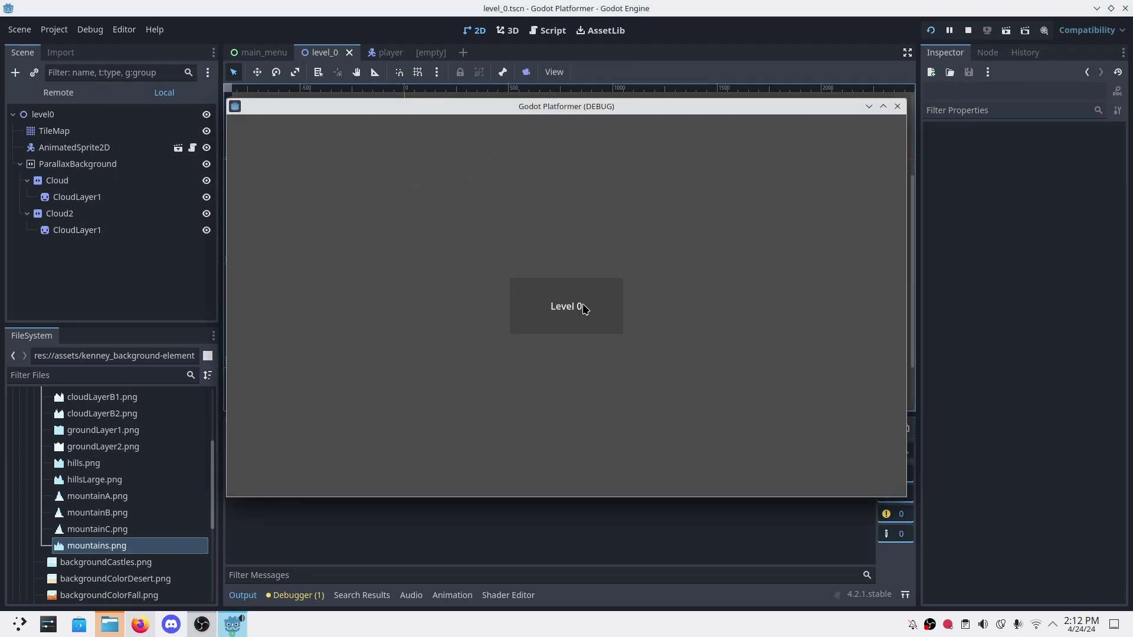
pyautogui.press('Right')
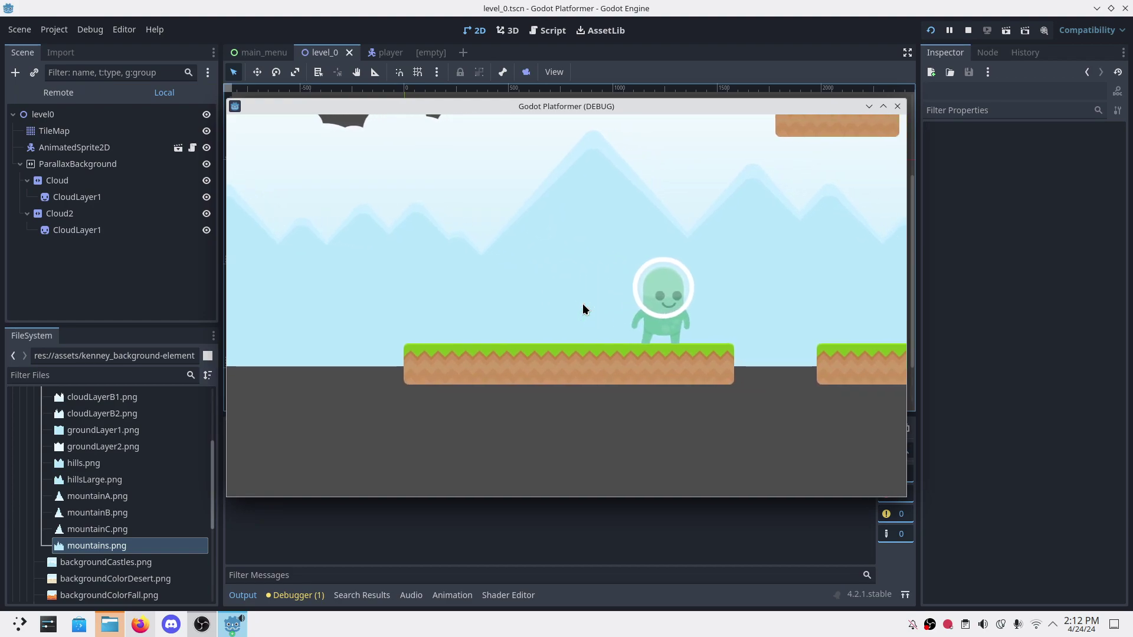
pyautogui.press('space')
pyautogui.press('Right')
pyautogui.press('space')
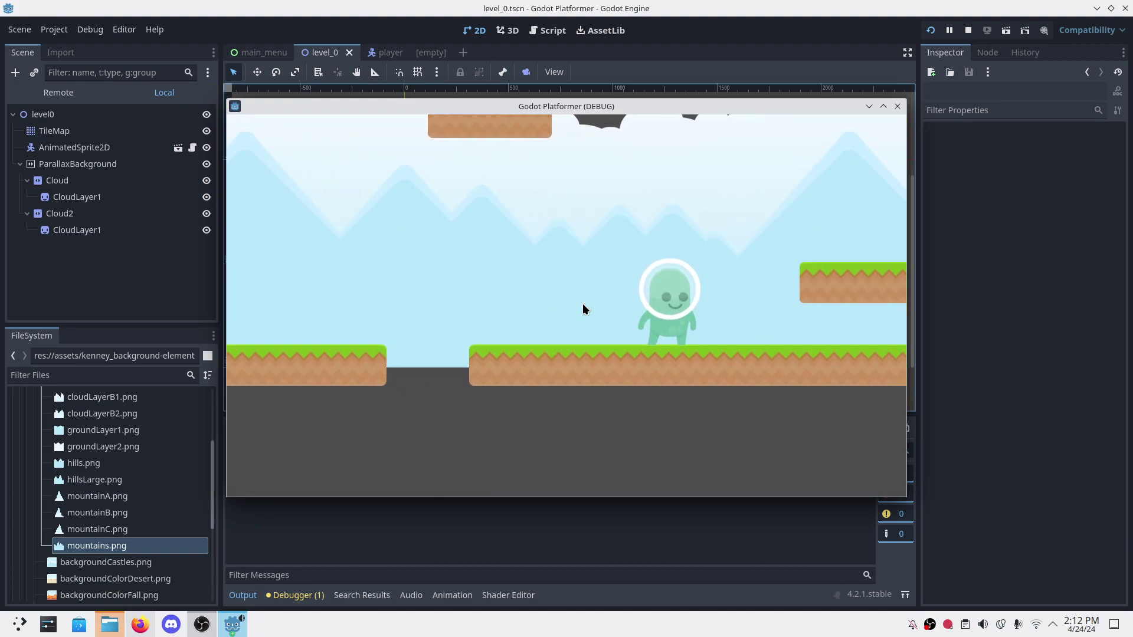
pyautogui.press('Right')
pyautogui.press('space')
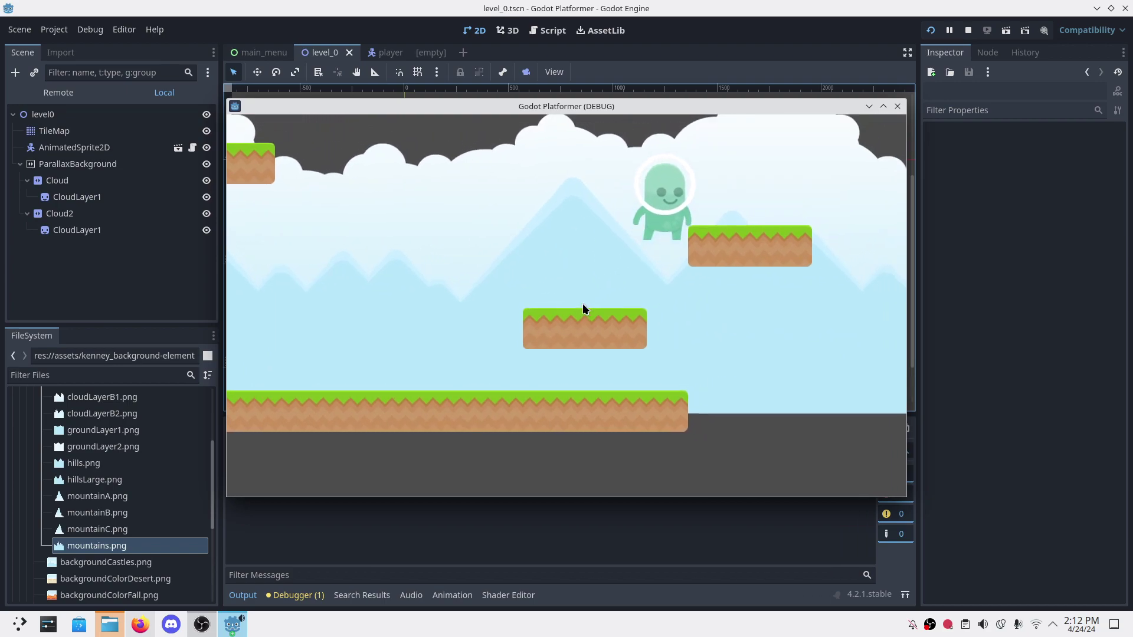
pyautogui.press('Left')
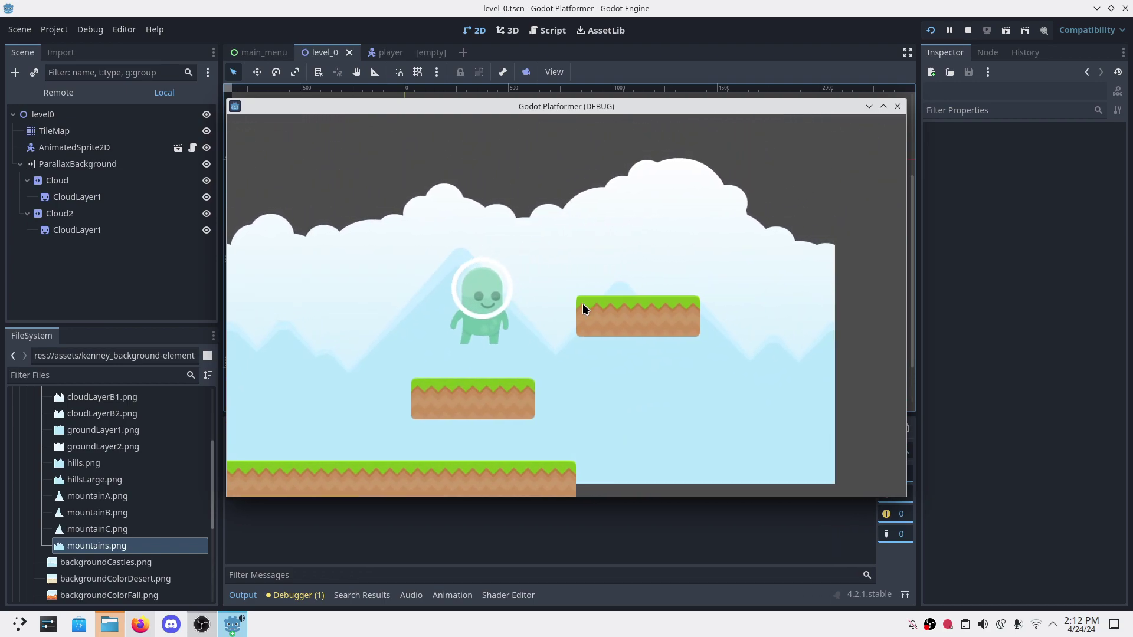
pyautogui.press('Left')
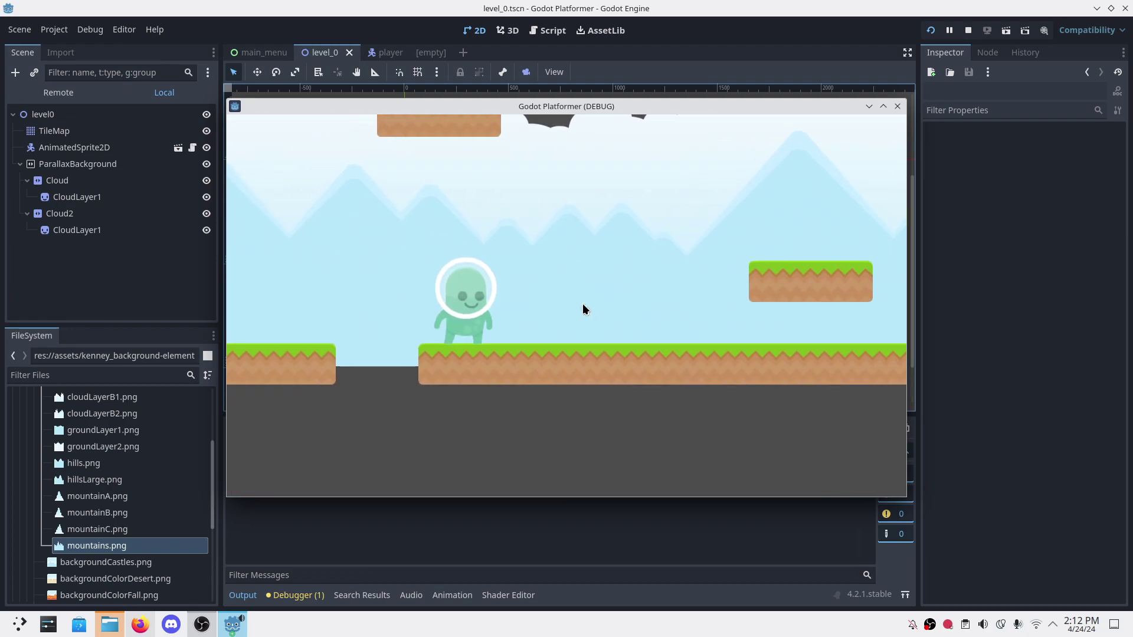
pyautogui.press('space')
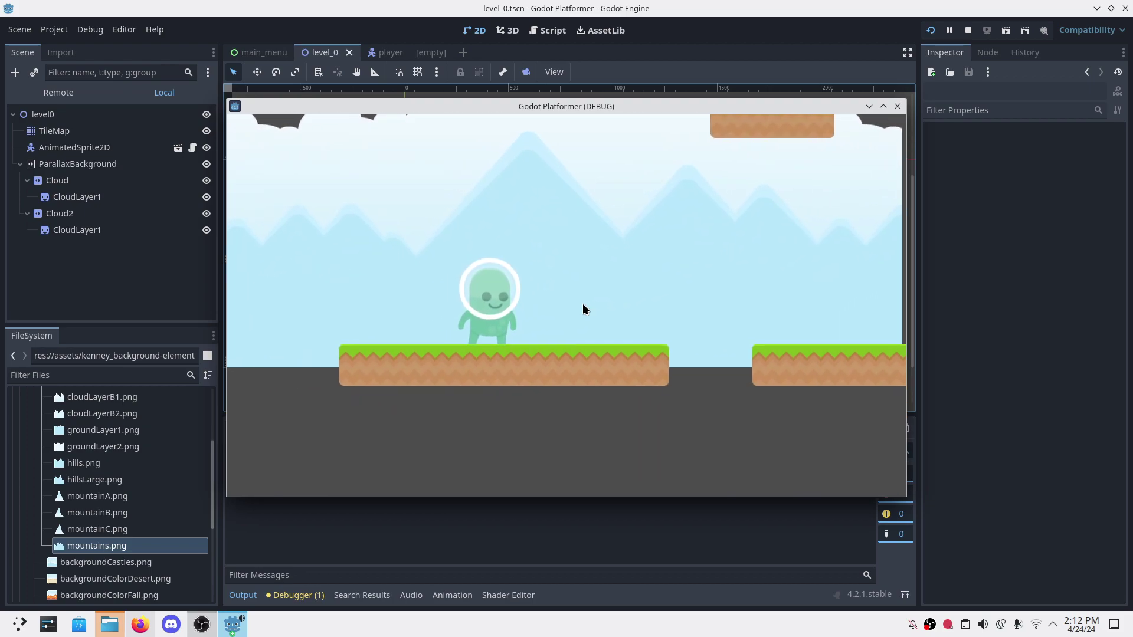
pyautogui.press('Right')
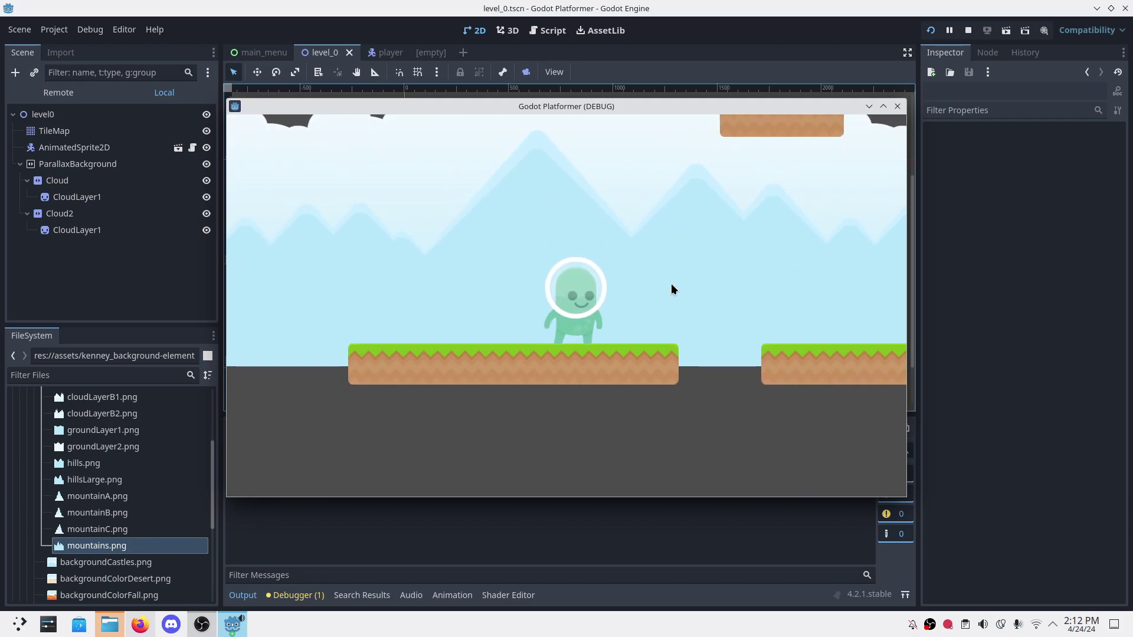
pyautogui.press('space')
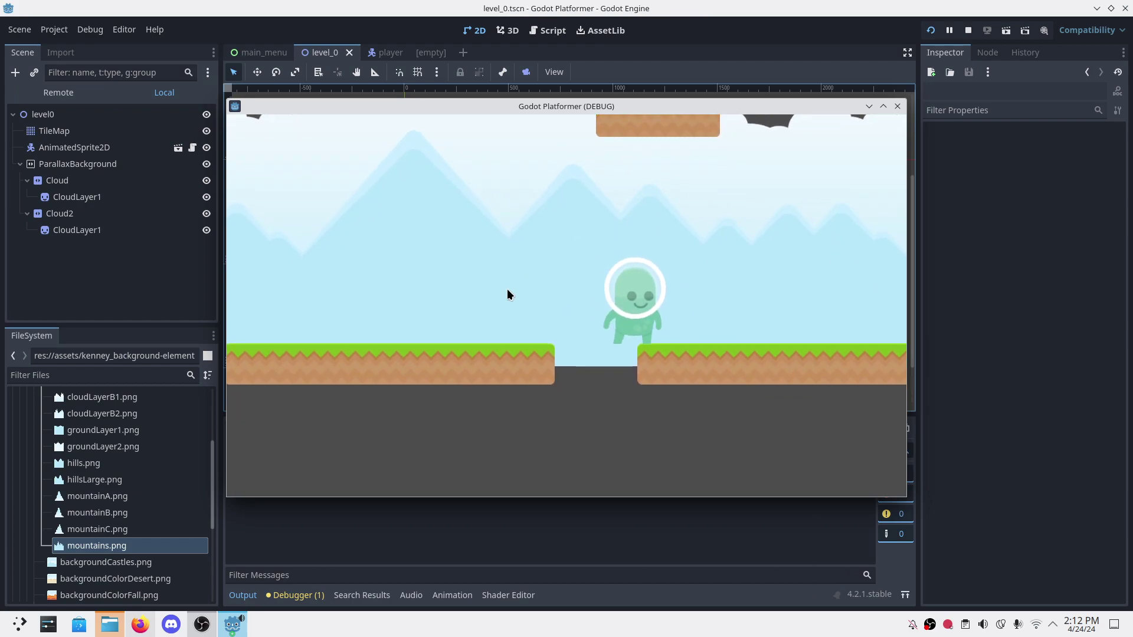
pyautogui.click(900, 107)
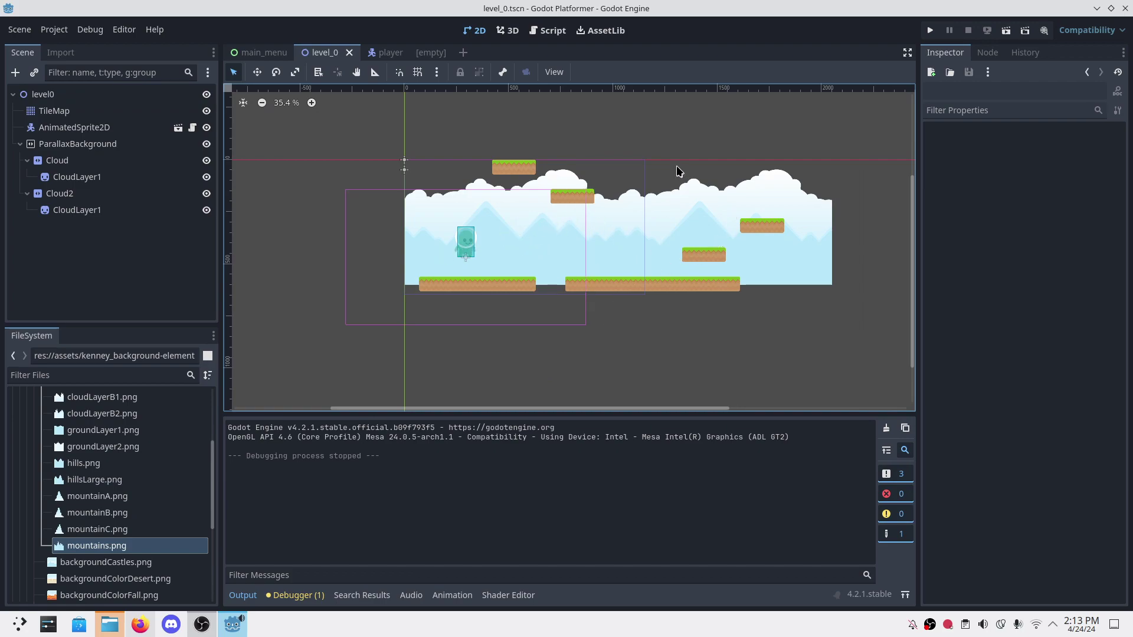
pyautogui.hotkey('alt', 'Tab')
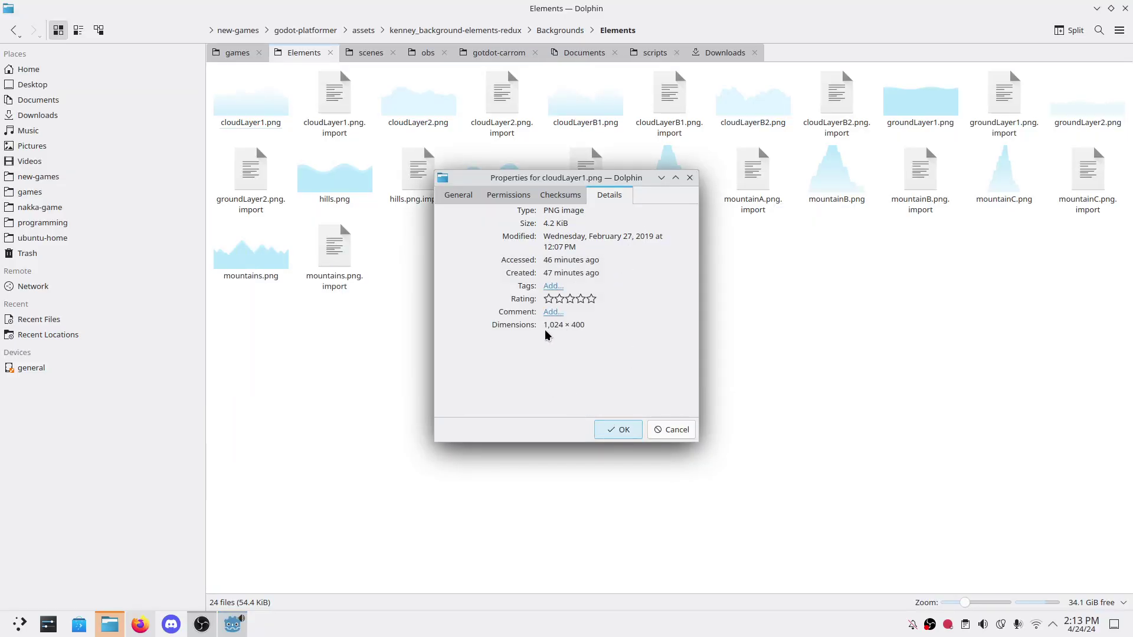
pyautogui.click(666, 429)
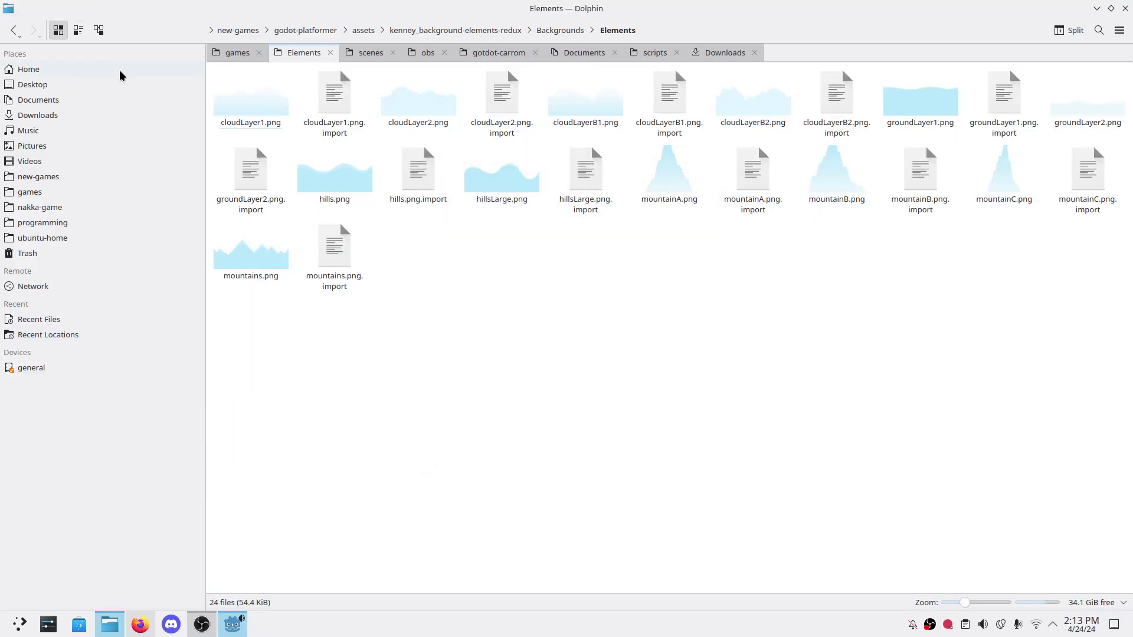
pyautogui.hotkey('alt', 'Tab')
pyautogui.hotkey('alt', 'Tab')
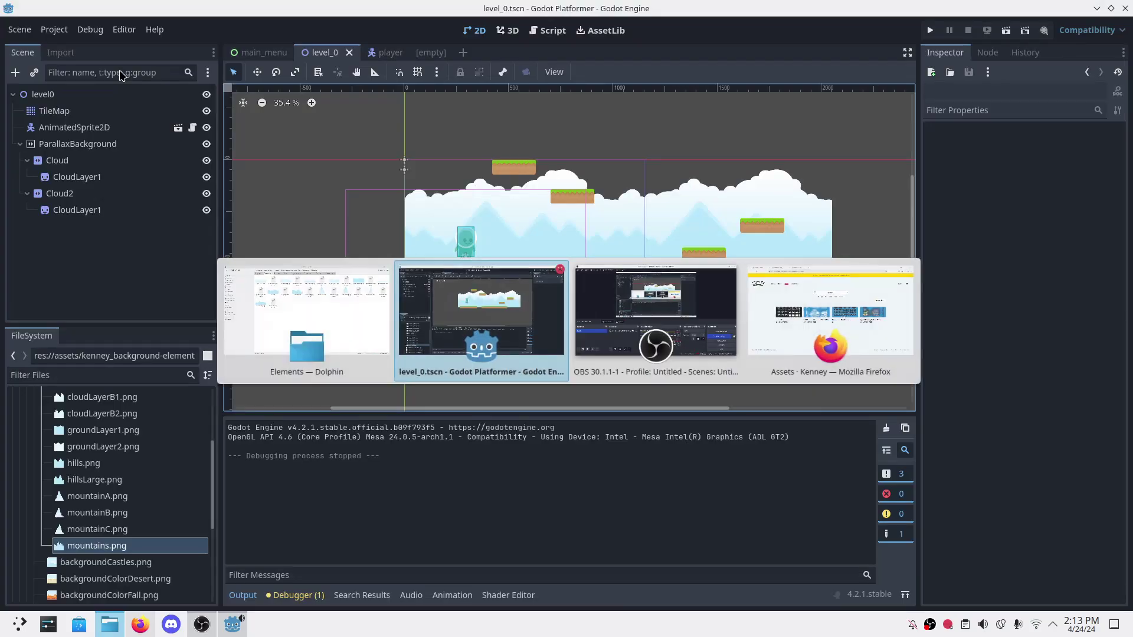
pyautogui.hotkey('alt', 'Tab')
pyautogui.hotkey('alt', 'Tab')
pyautogui.hotkey('alt', 'Tab')
pyautogui.hotkey('alt', 'Tab')
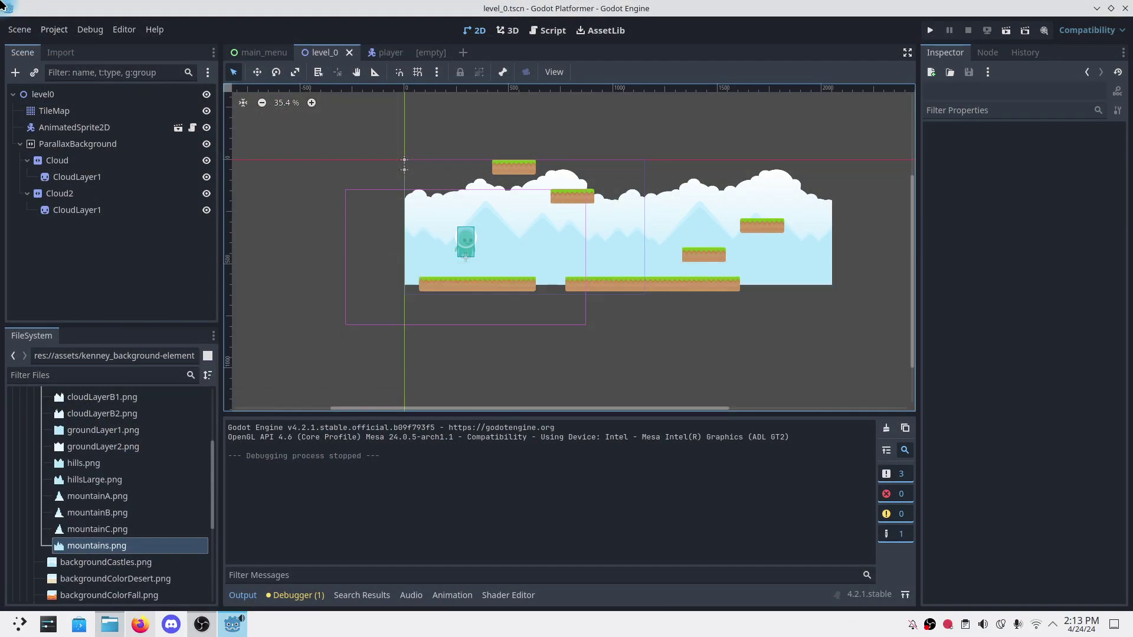
# Step: Change the project viewport width from 1152 to 1024, then run the game
pyautogui.moveTo(0, 0)
pyautogui.click(534, 466)
pyautogui.click(46, 29)
pyautogui.click(72, 47)
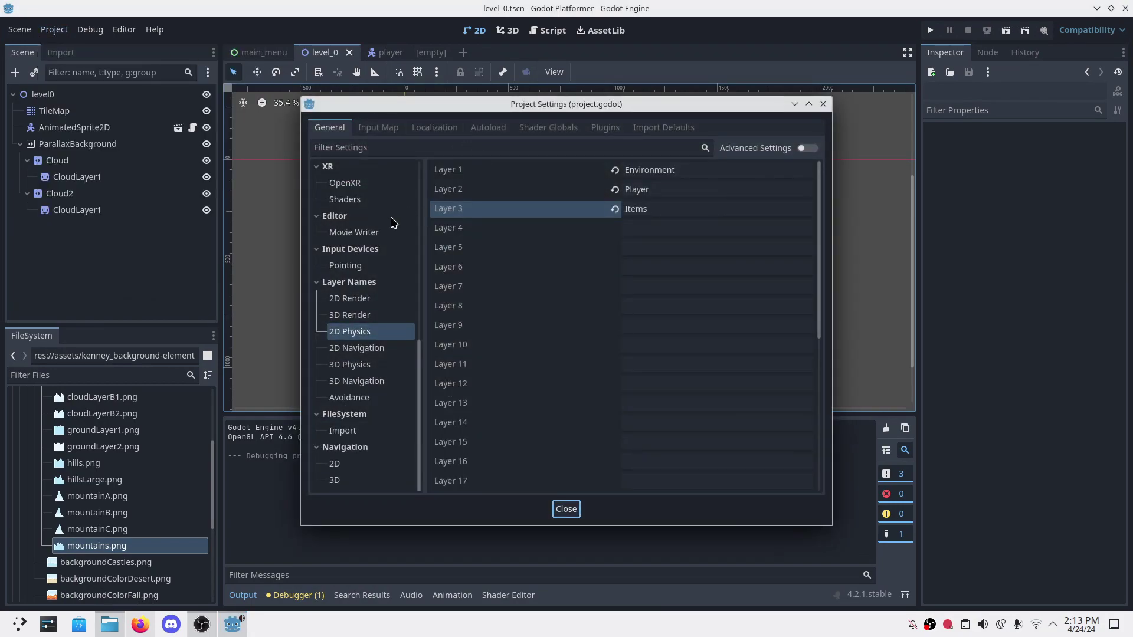
pyautogui.scroll(10, 378, 230)
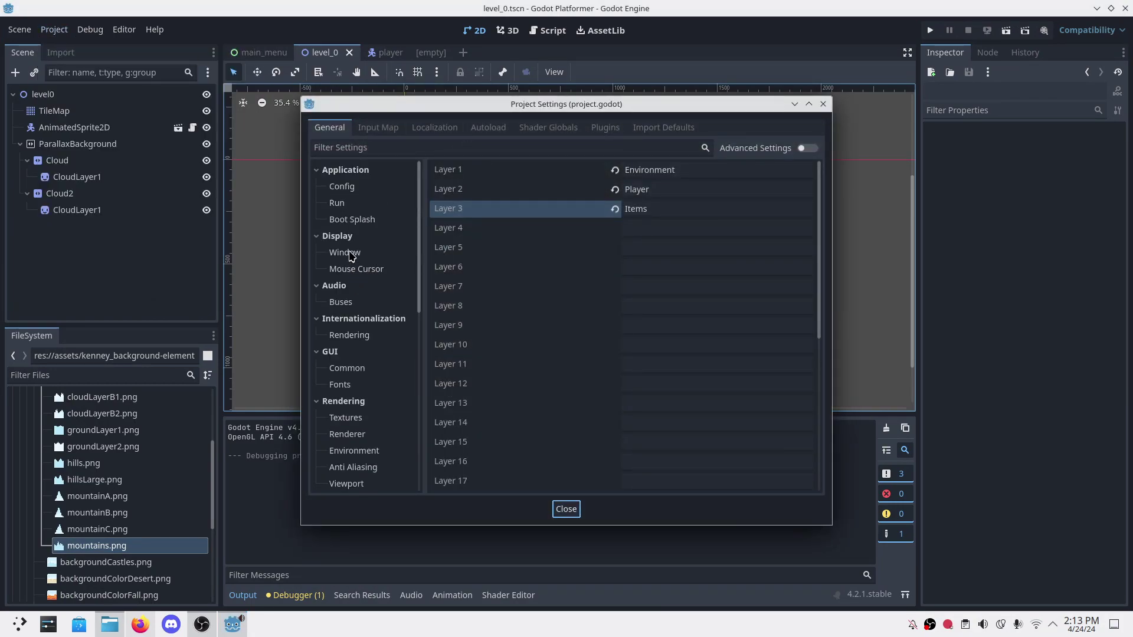
pyautogui.click(348, 253)
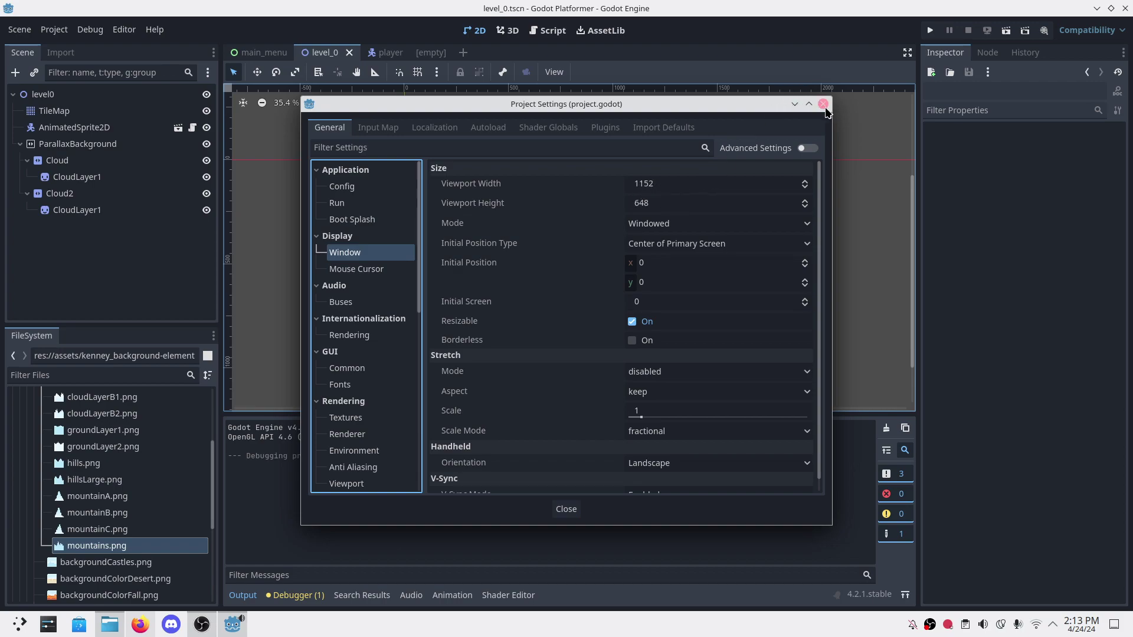
pyautogui.click(660, 186)
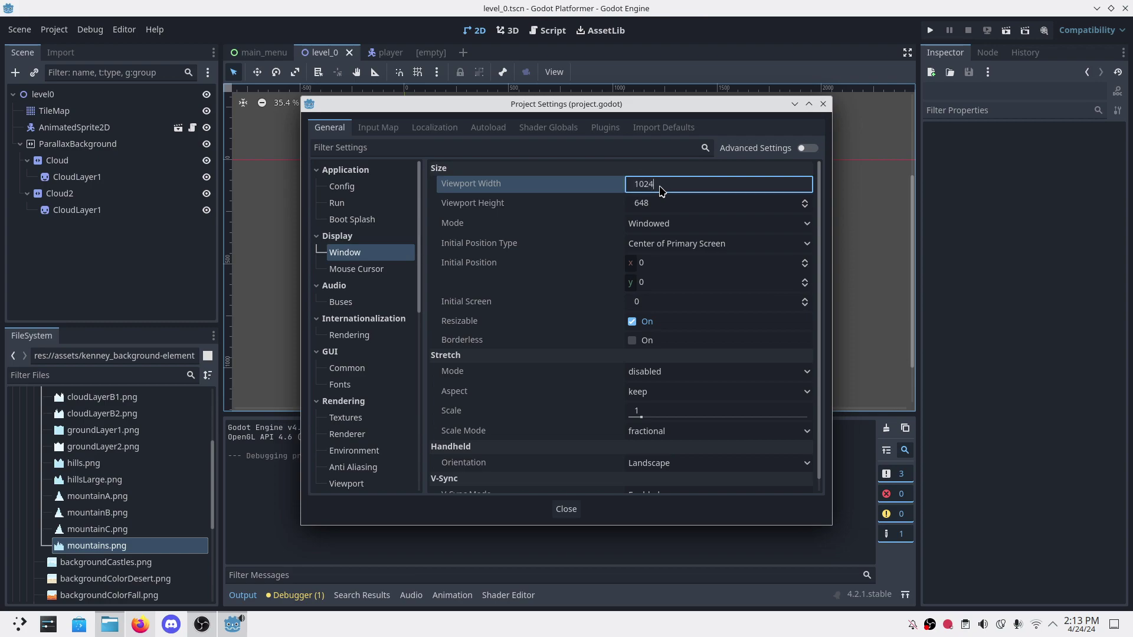
pyautogui.press('Return')
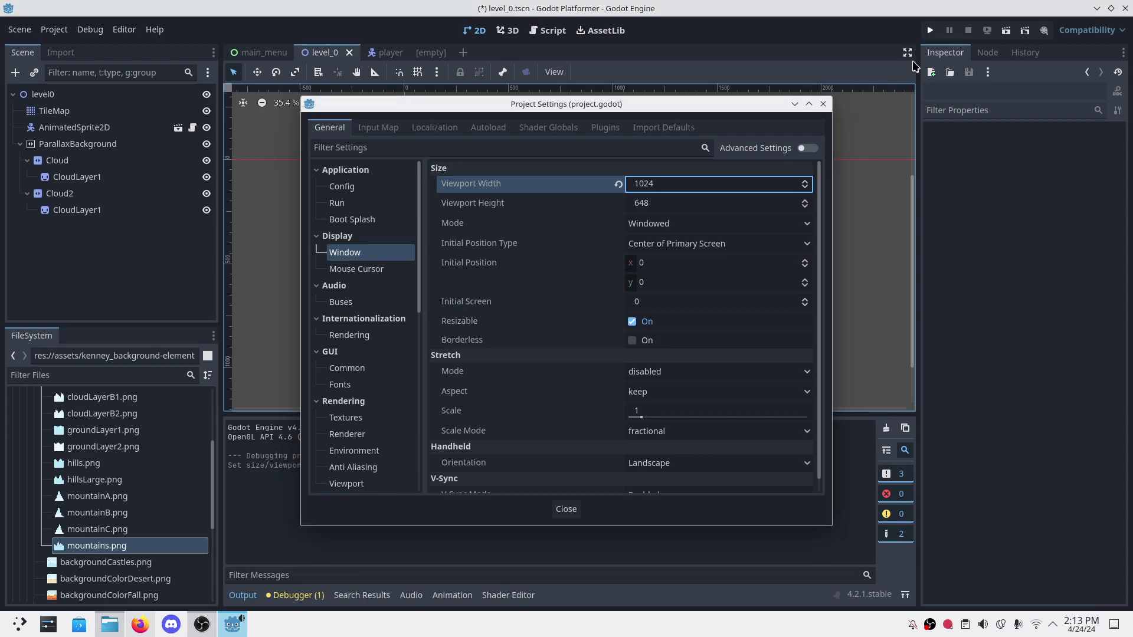
pyautogui.click(565, 508)
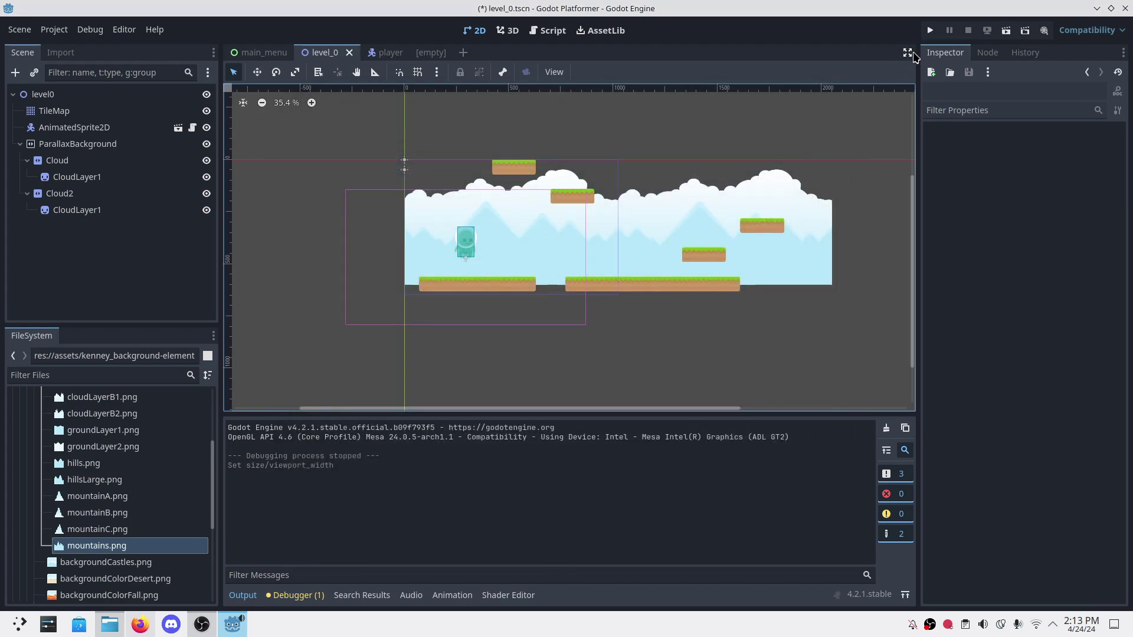
pyautogui.click(932, 30)
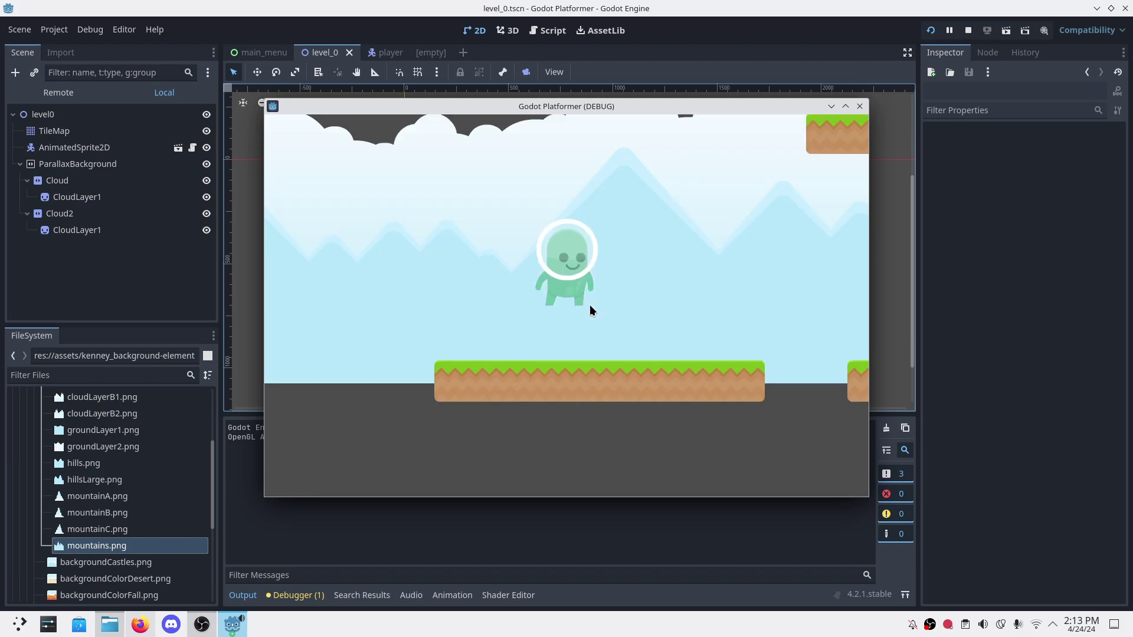
# Step: Walk right and jump onto the platforms, head back left, then return to the editor
pyautogui.press('Right')
pyautogui.press('space')
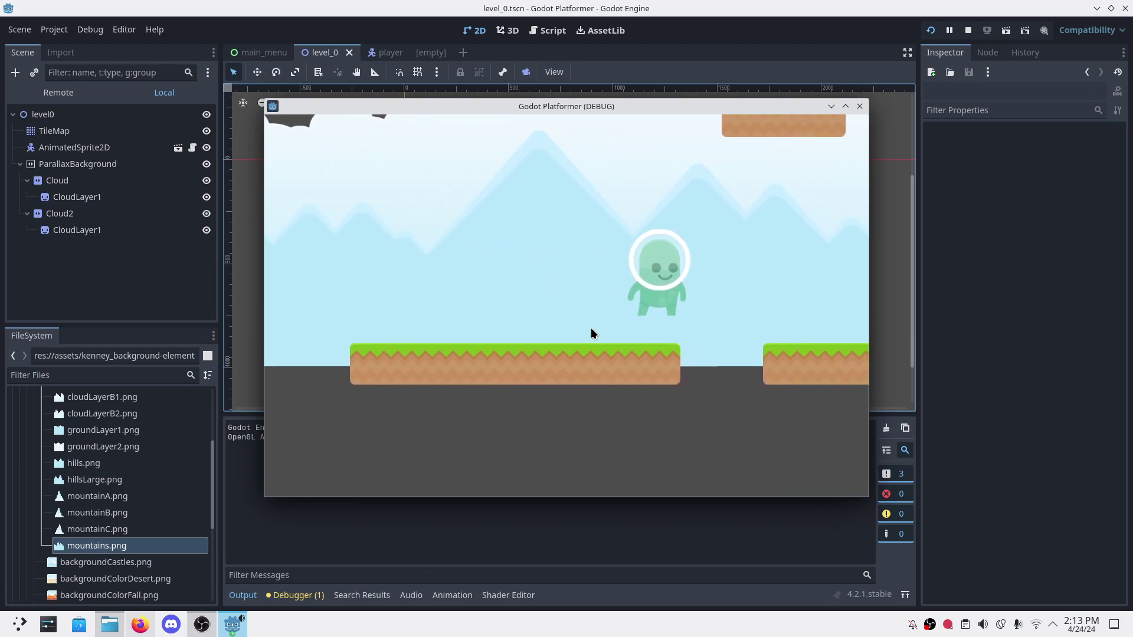
pyautogui.press('space')
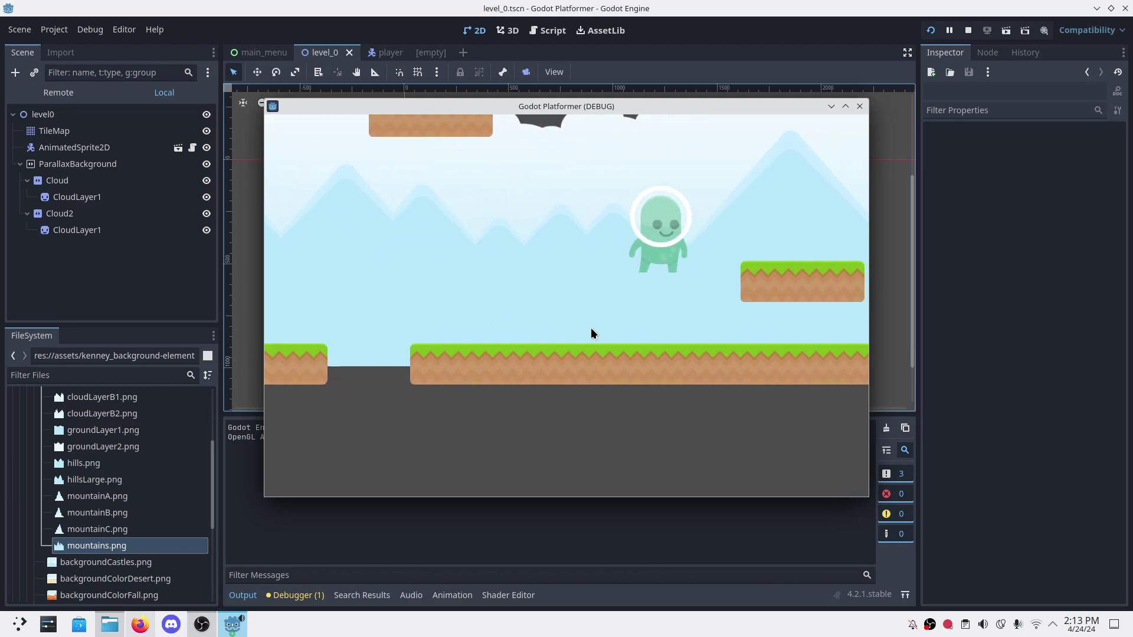
pyautogui.press('space')
pyautogui.press('Left')
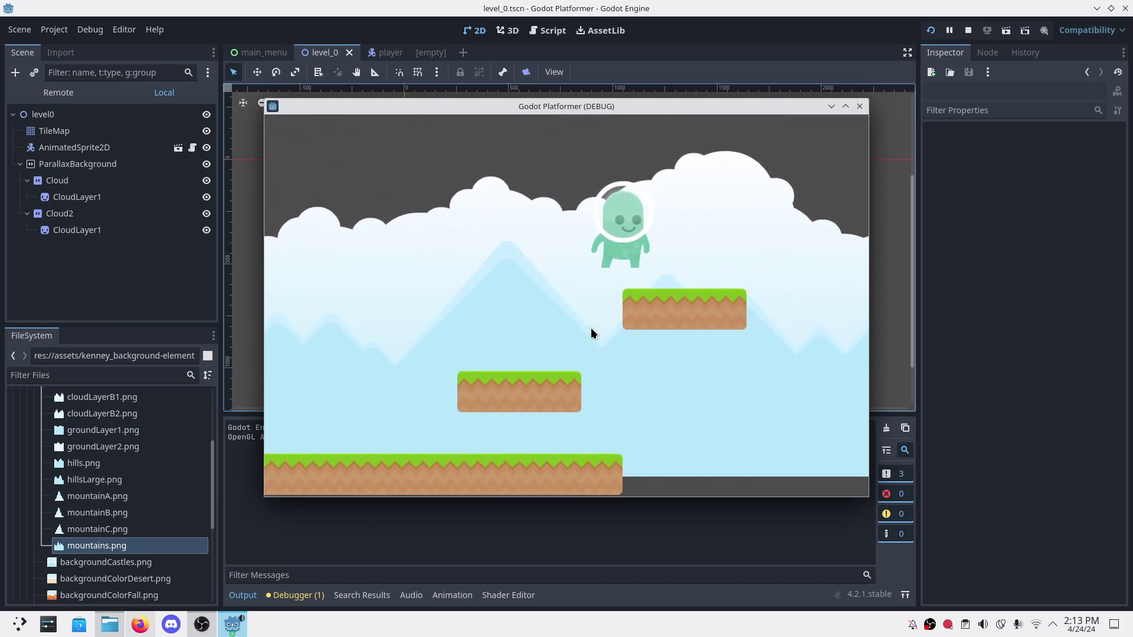
pyautogui.press('Left')
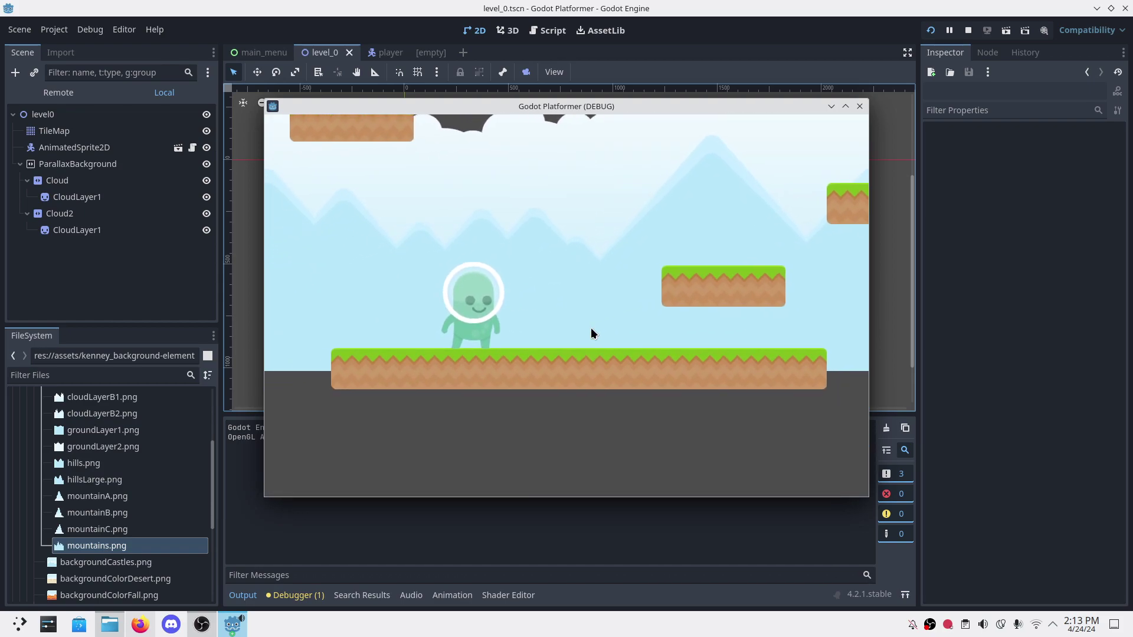
pyautogui.press('space')
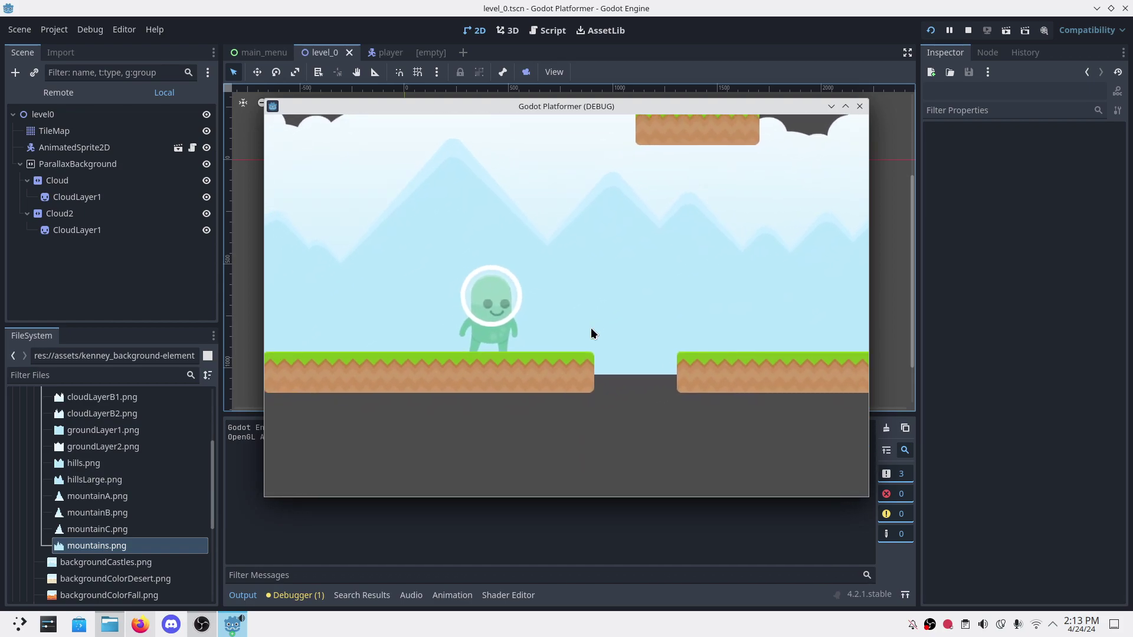
pyautogui.hotkey('alt', 'Tab')
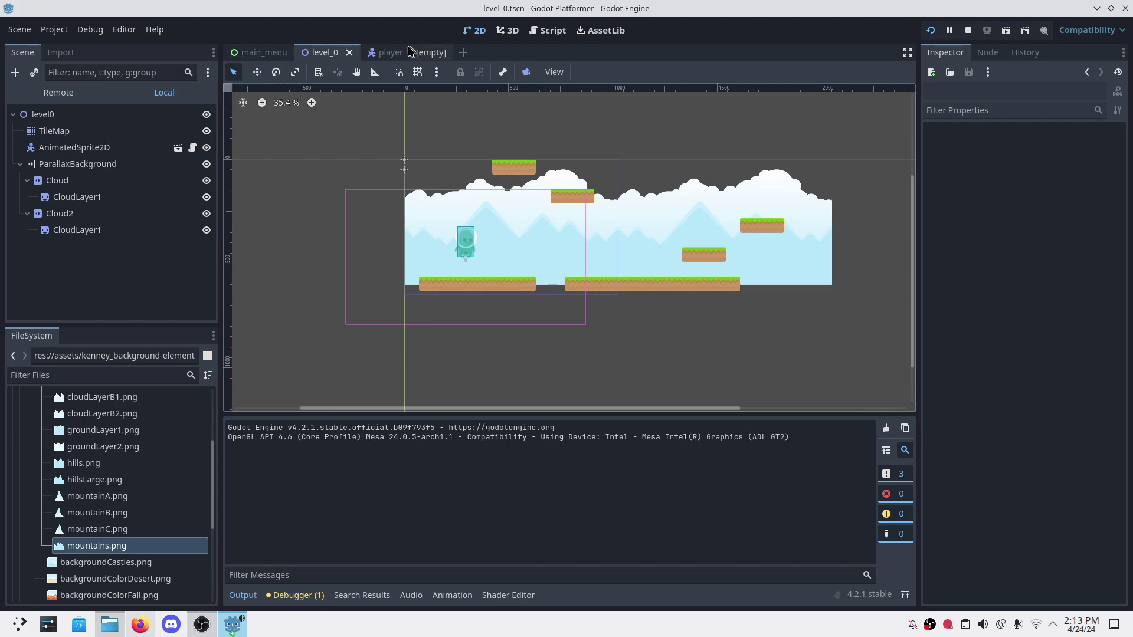
# Step: In the player scene, set the Camera2D zoom to 1.1 and save
pyautogui.click(384, 53)
pyautogui.click(70, 162)
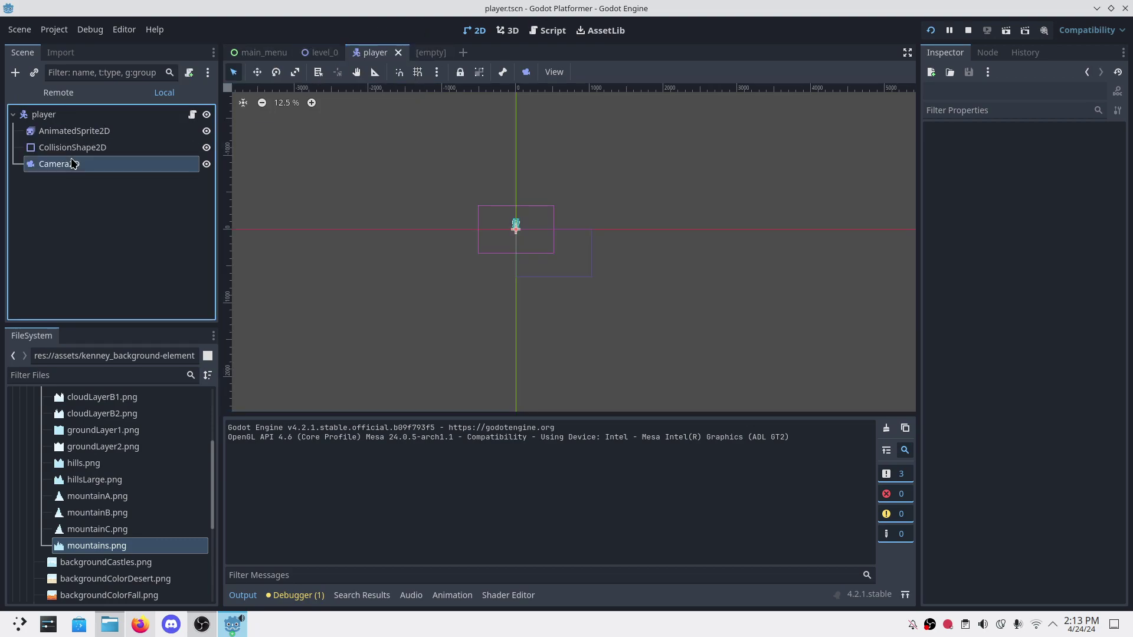
pyautogui.scroll(3, 979, 292)
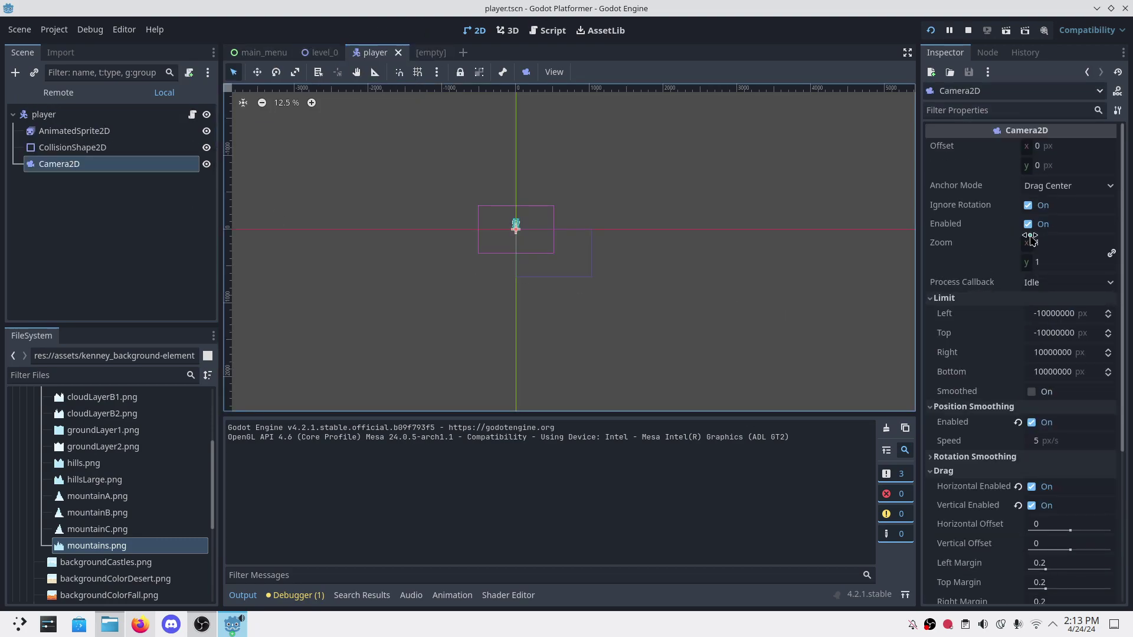
pyautogui.click(1060, 247)
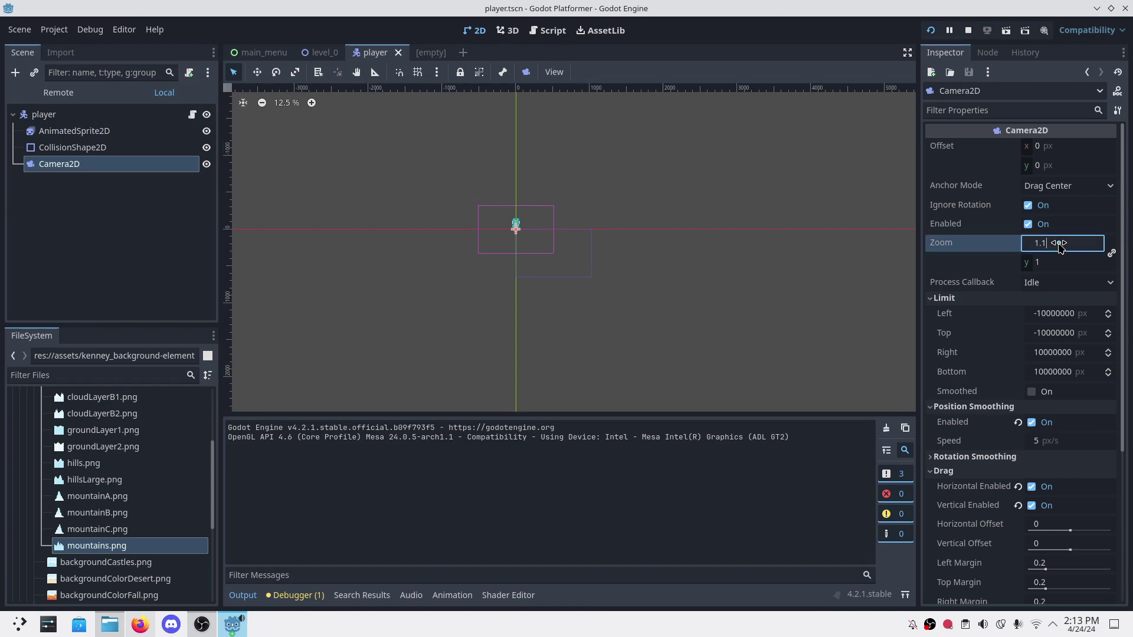
pyautogui.press('Return')
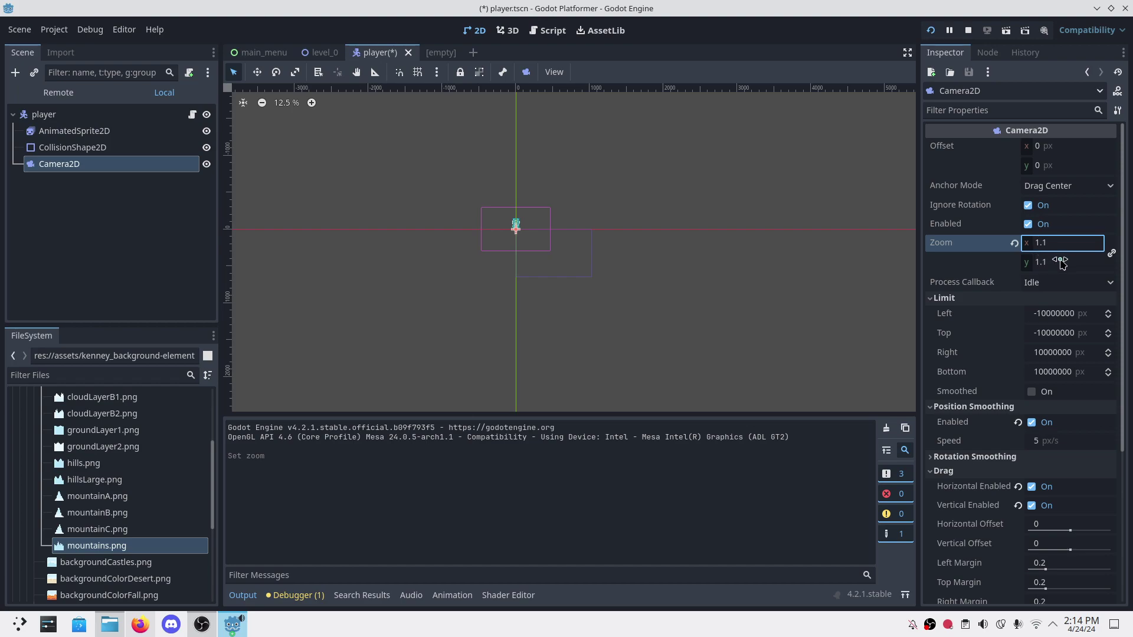
pyautogui.hotkey('ctrl', 's')
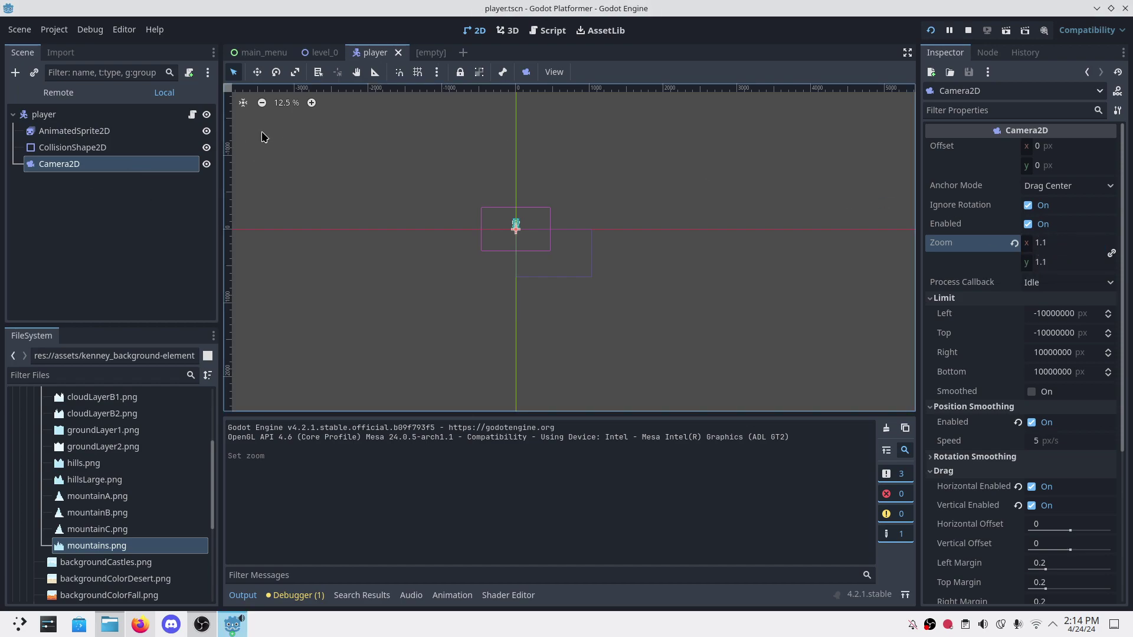
# Step: Revert the viewport width to the default 1152, save, and test-run the game
pyautogui.click(54, 30)
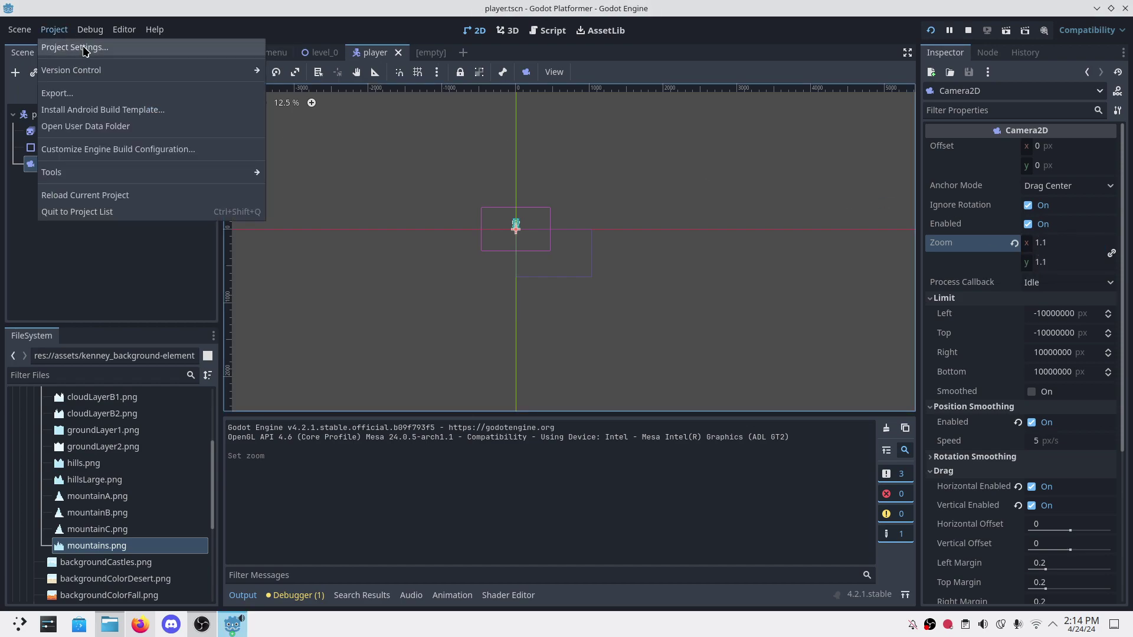
pyautogui.click(77, 48)
pyautogui.click(618, 185)
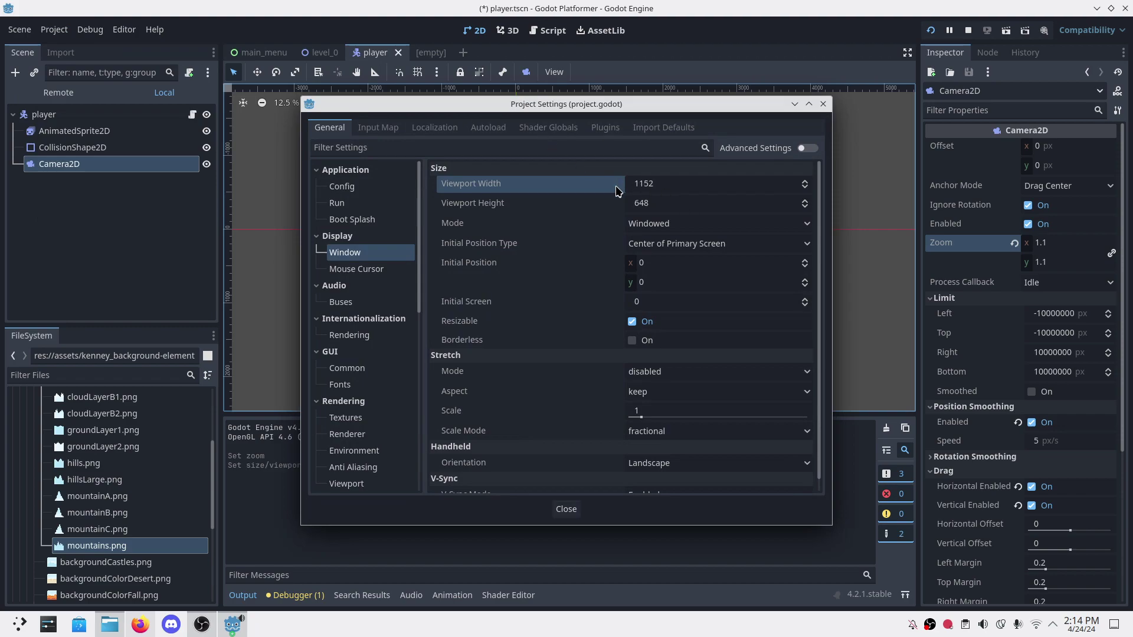
pyautogui.click(566, 510)
pyautogui.hotkey('ctrl', 's')
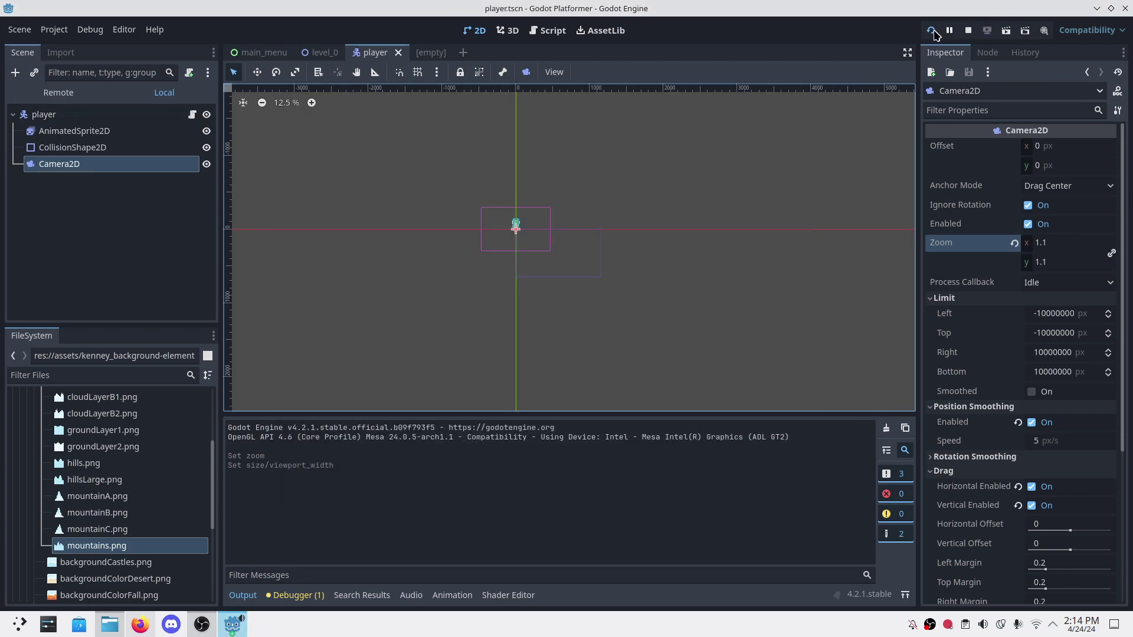
pyautogui.click(932, 32)
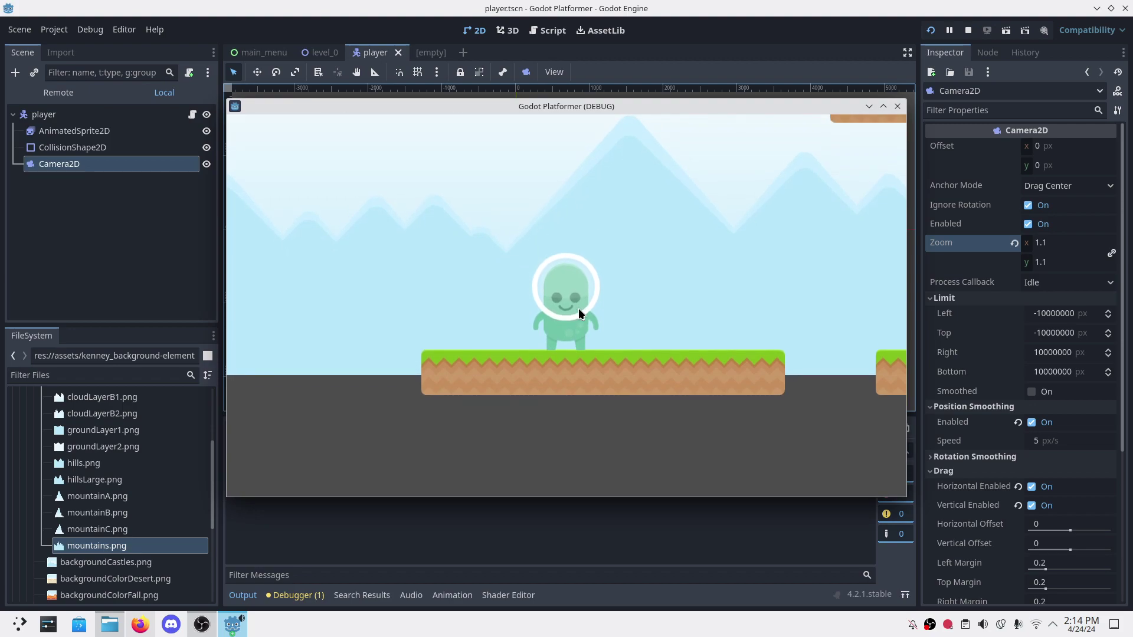
pyautogui.press('Right')
pyautogui.press('space')
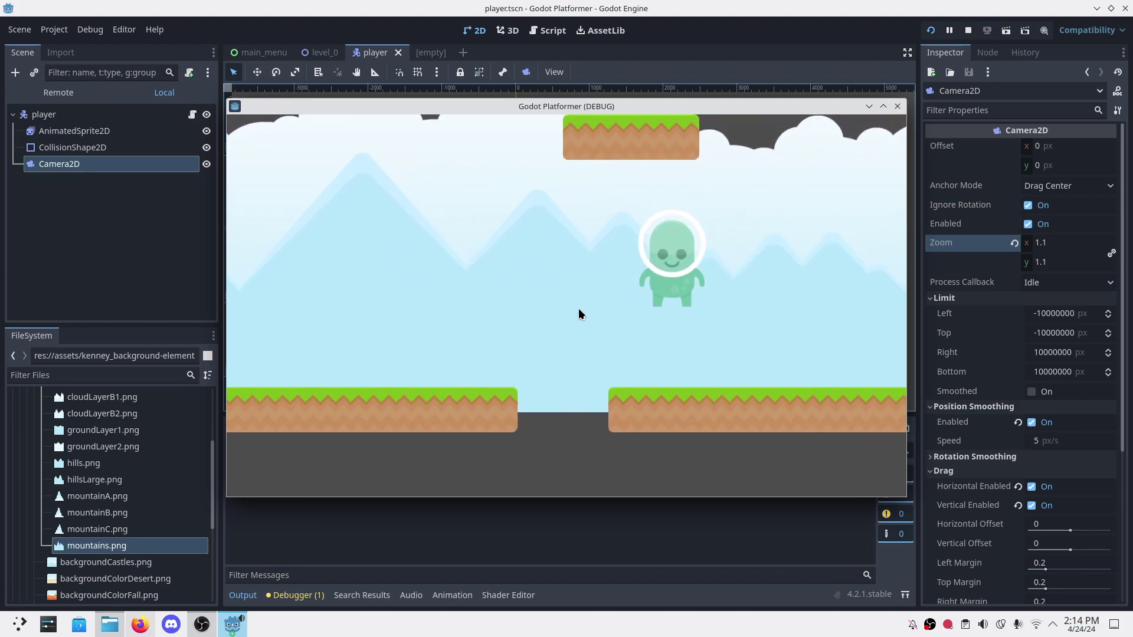
# Step: Raise the camera zoom to 1.15 and save the player scene
pyautogui.click(1052, 242)
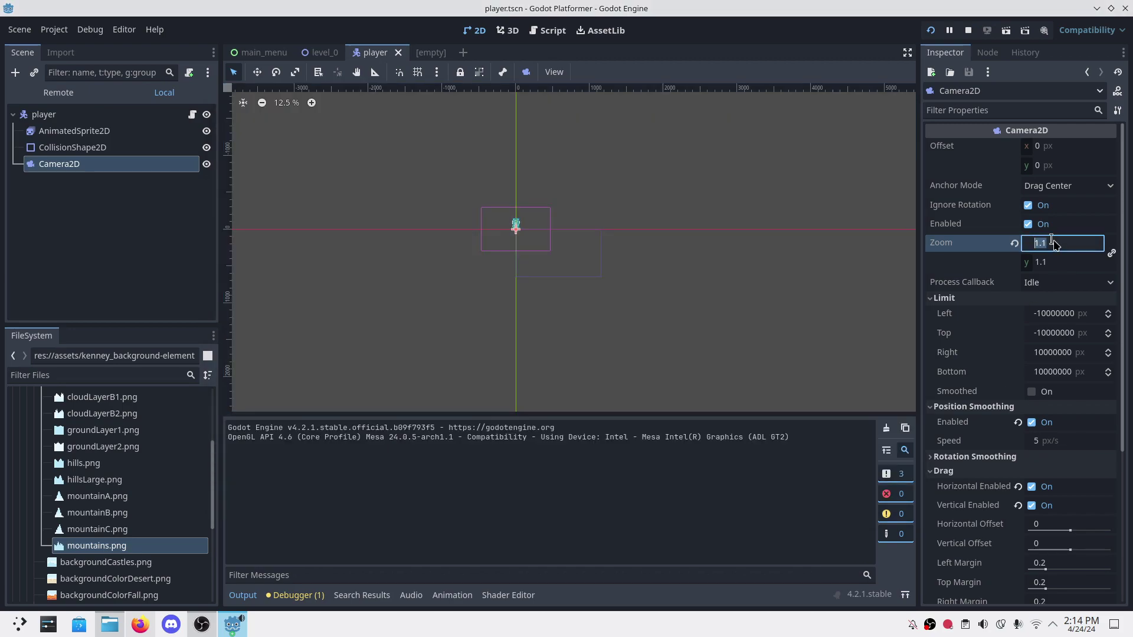
pyautogui.write('5')
pyautogui.press('Return')
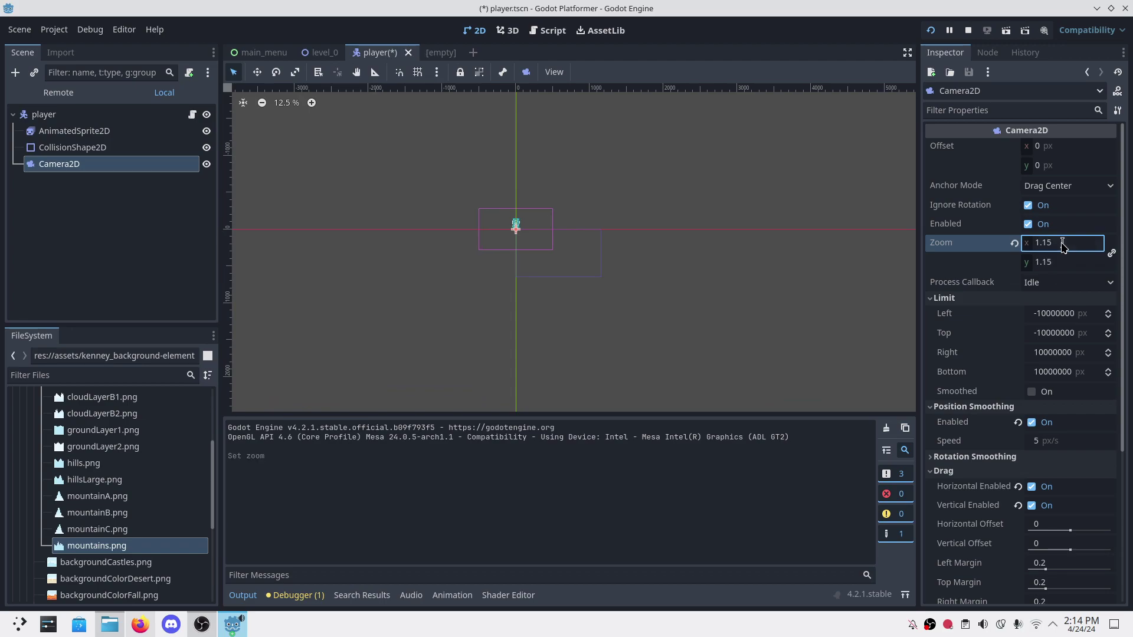
pyautogui.hotkey('ctrl', 's')
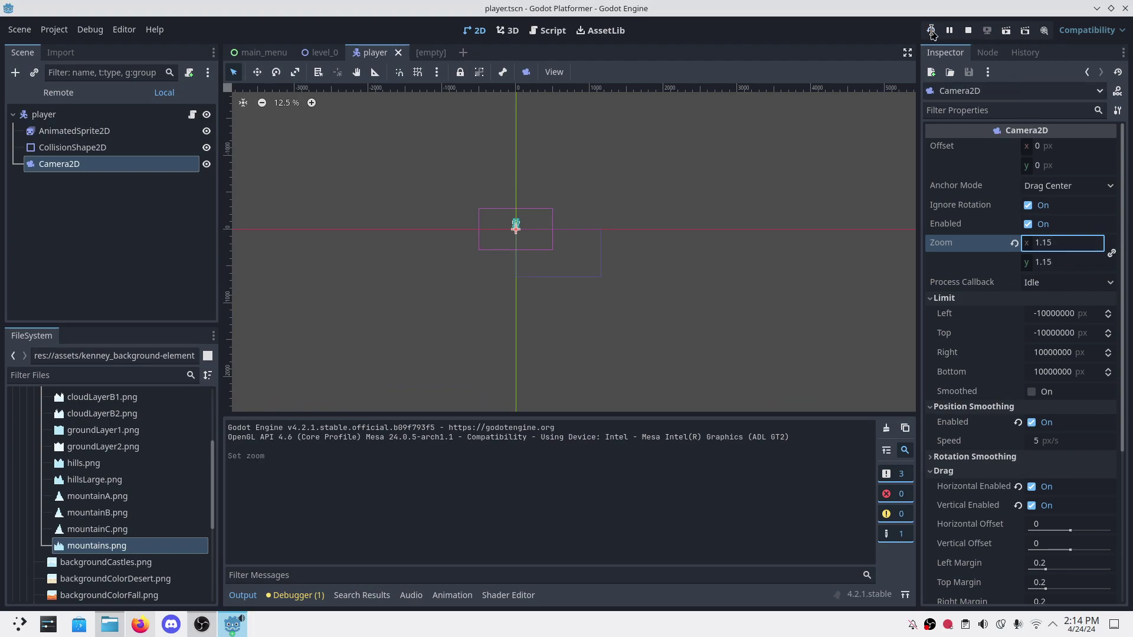
pyautogui.click(931, 30)
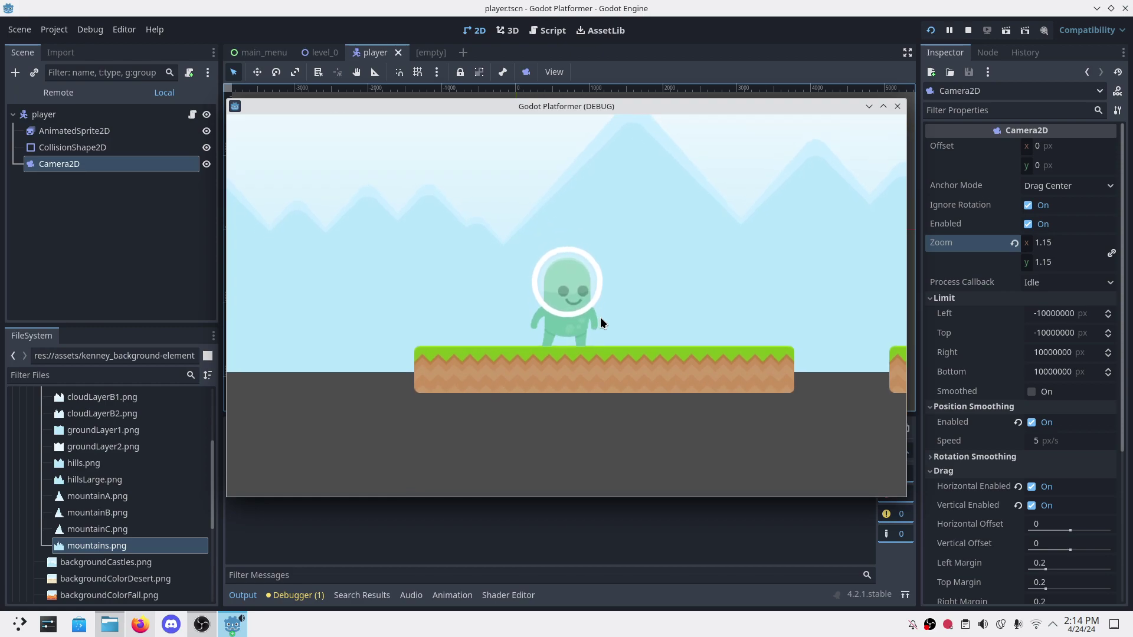
pyautogui.press('Right')
pyautogui.press('space')
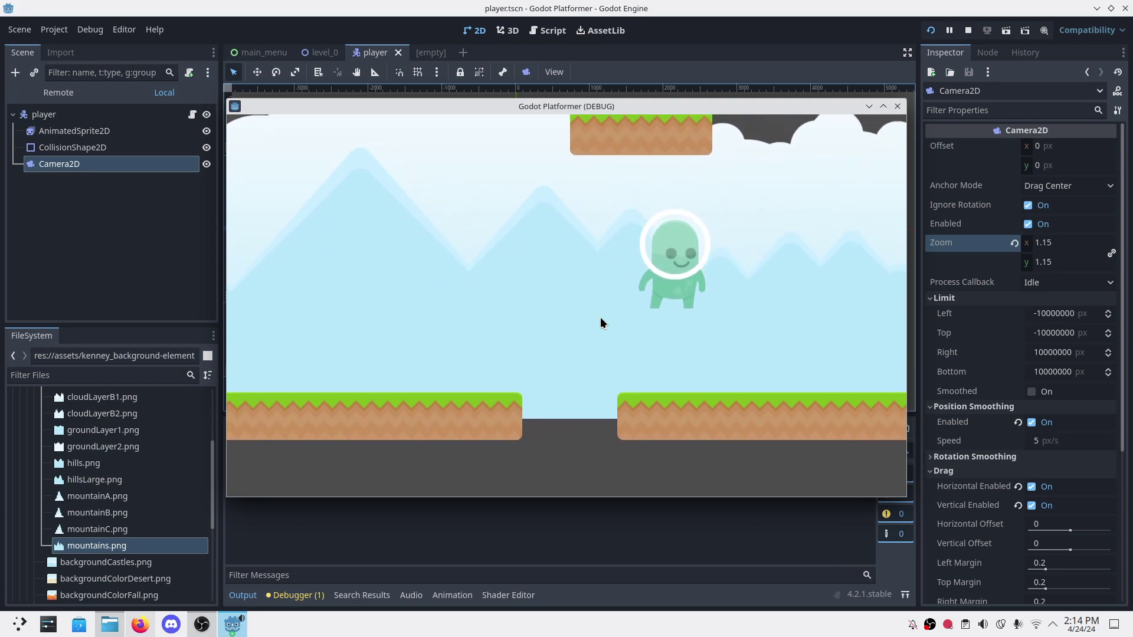
pyautogui.press('Right')
pyautogui.press('space')
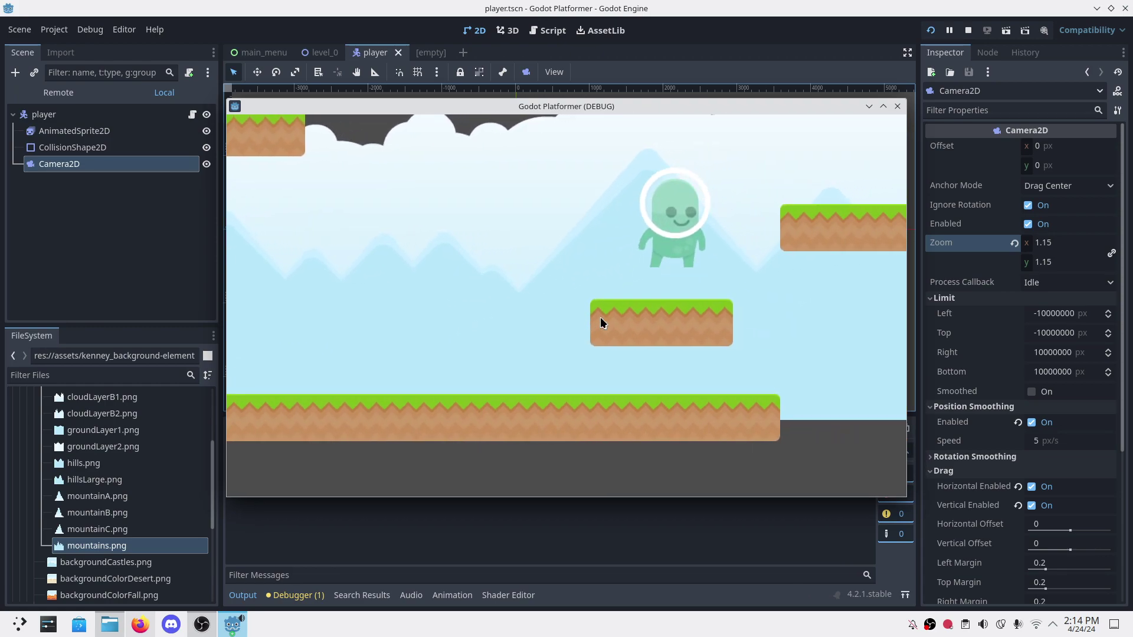
pyautogui.press('Left')
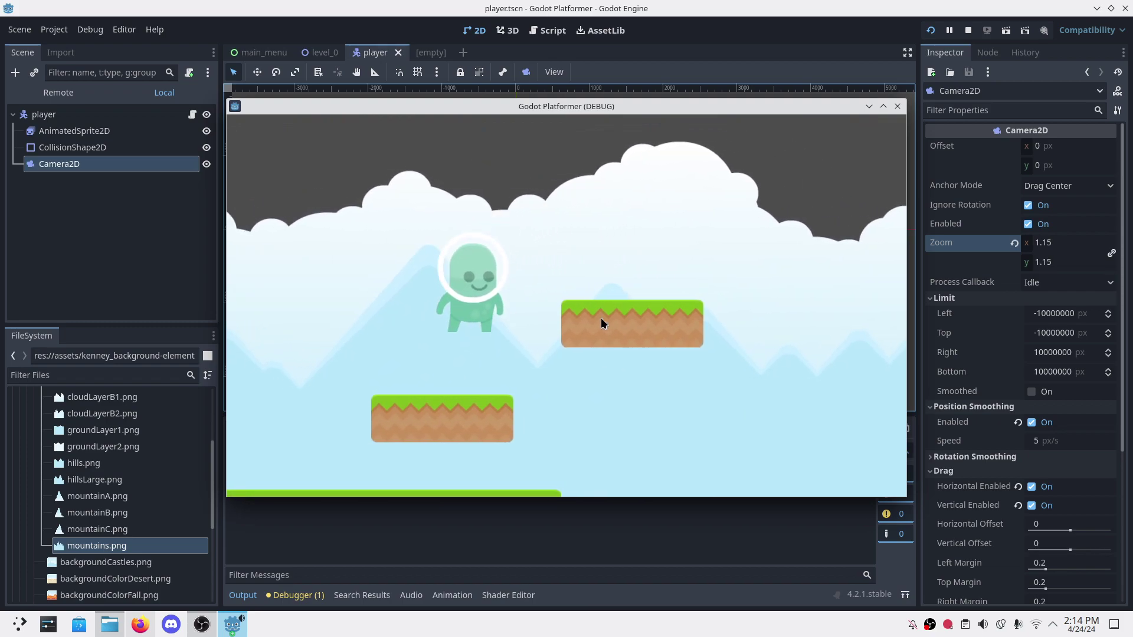
pyautogui.press('Left')
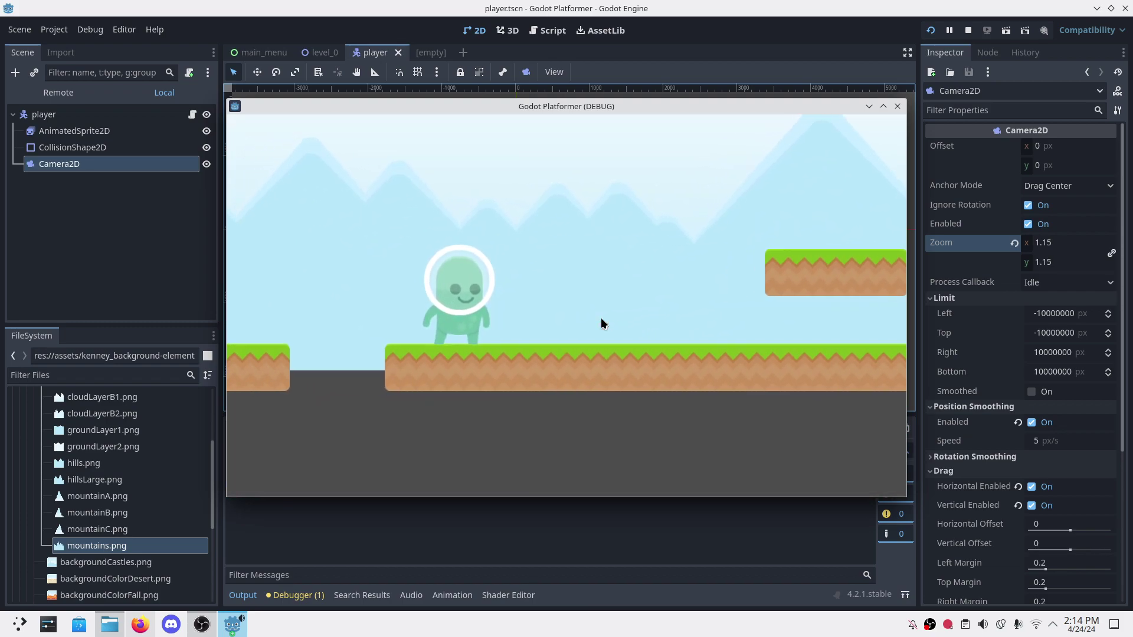
pyautogui.press('Left')
pyautogui.press('space')
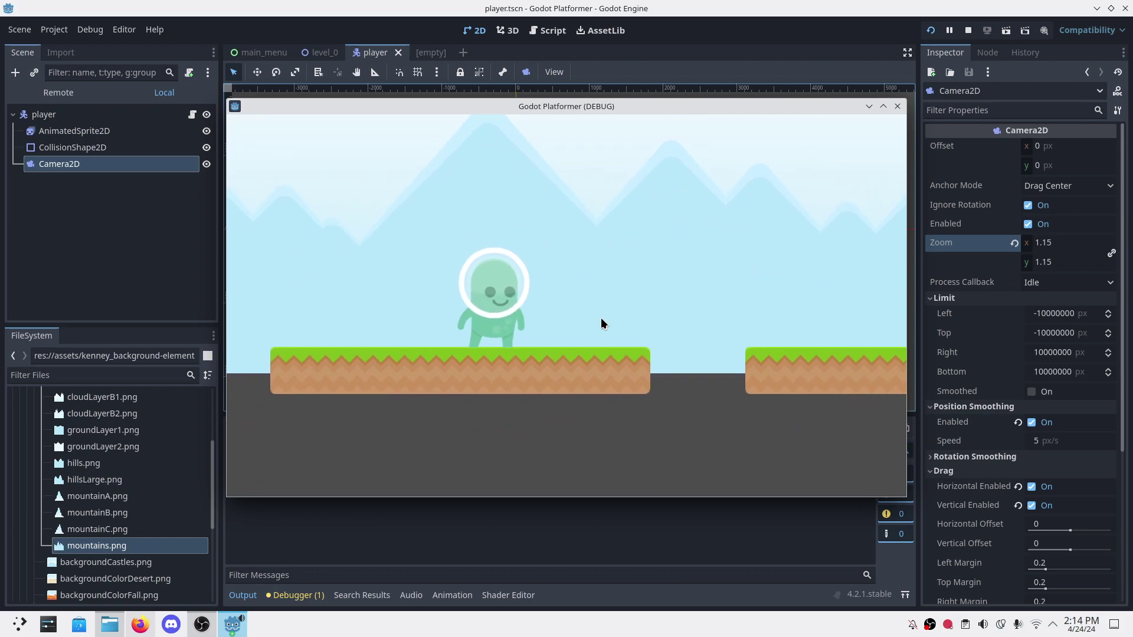
pyautogui.click(897, 106)
pyautogui.click(566, 319)
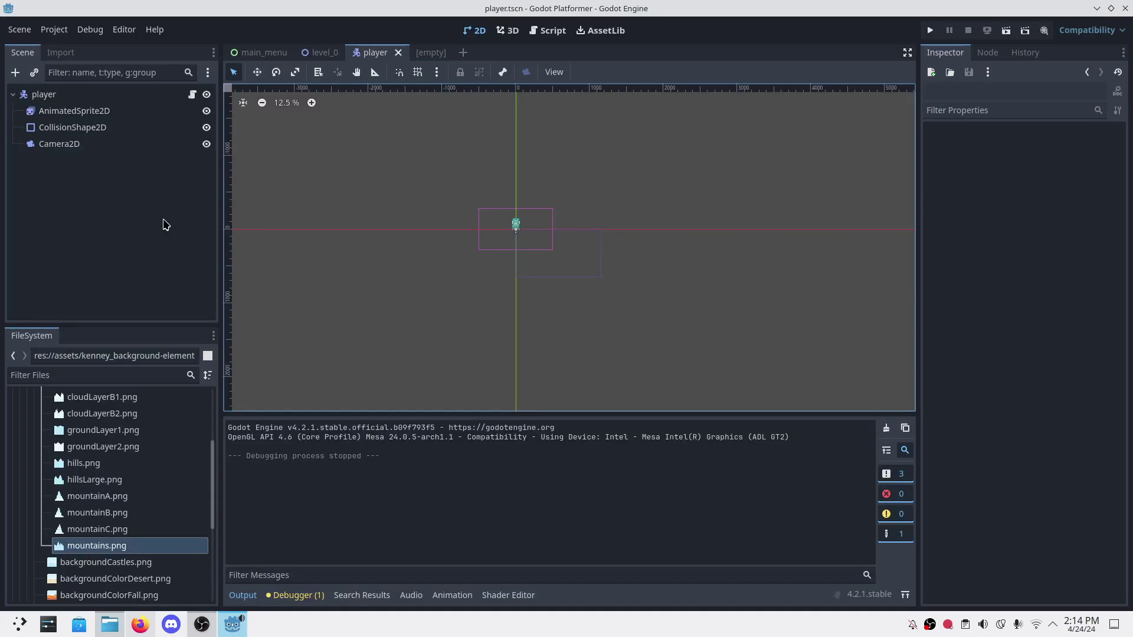
# Step: In level_0, set the Cloud layer's motion scale to 0.5
pyautogui.click(323, 53)
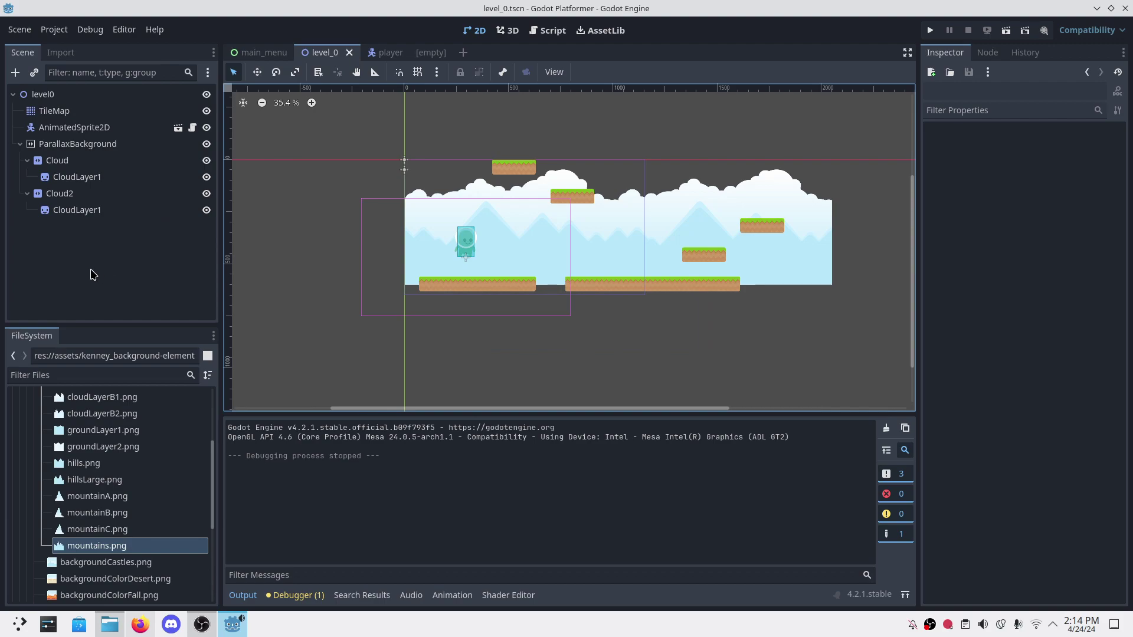
pyautogui.click(81, 166)
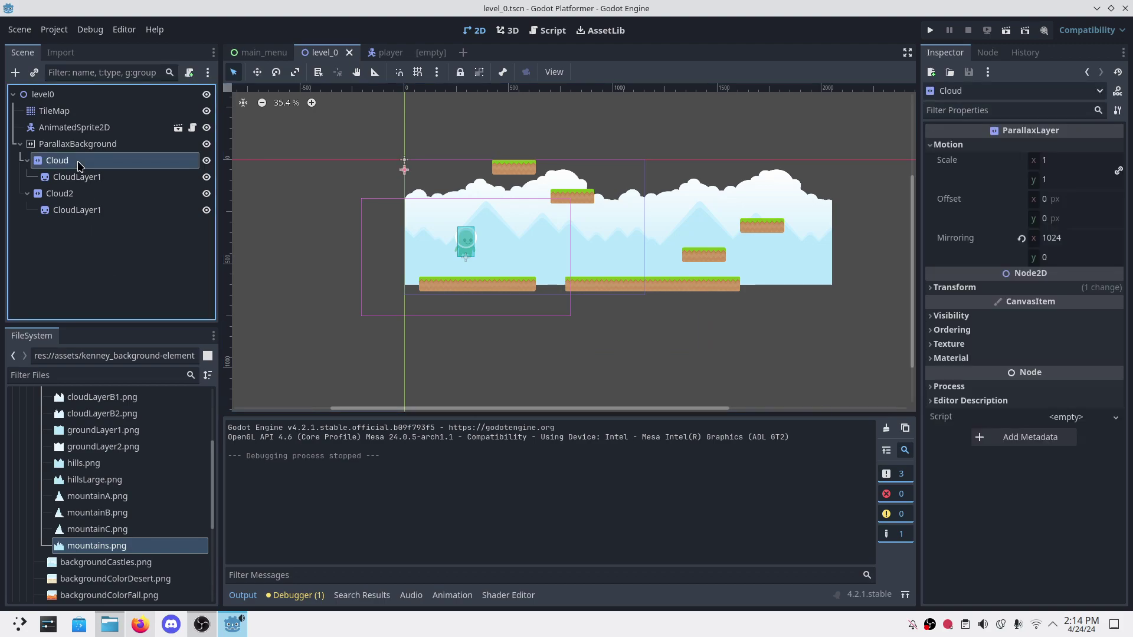
pyautogui.click(69, 197)
pyautogui.click(74, 164)
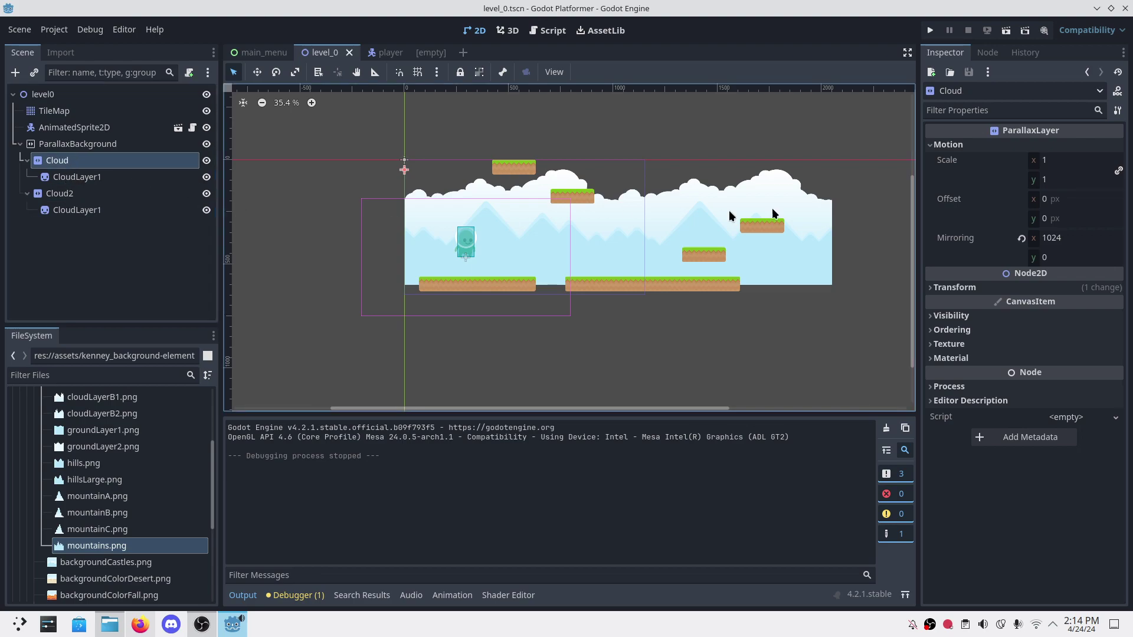
pyautogui.click(1082, 165)
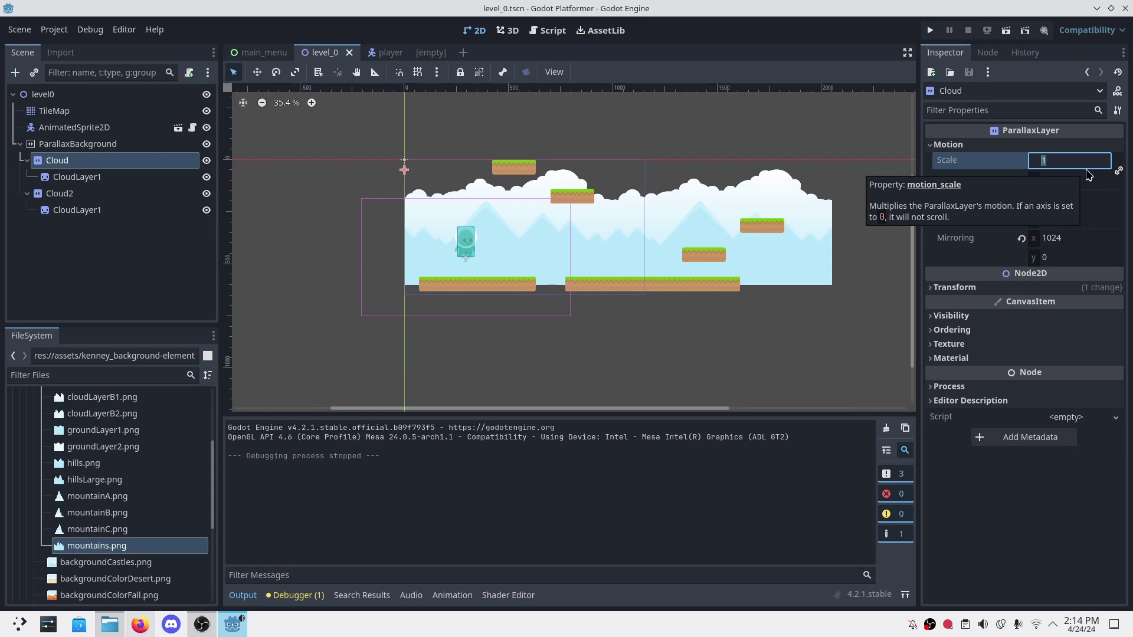
pyautogui.write('0.5')
pyautogui.press('Return')
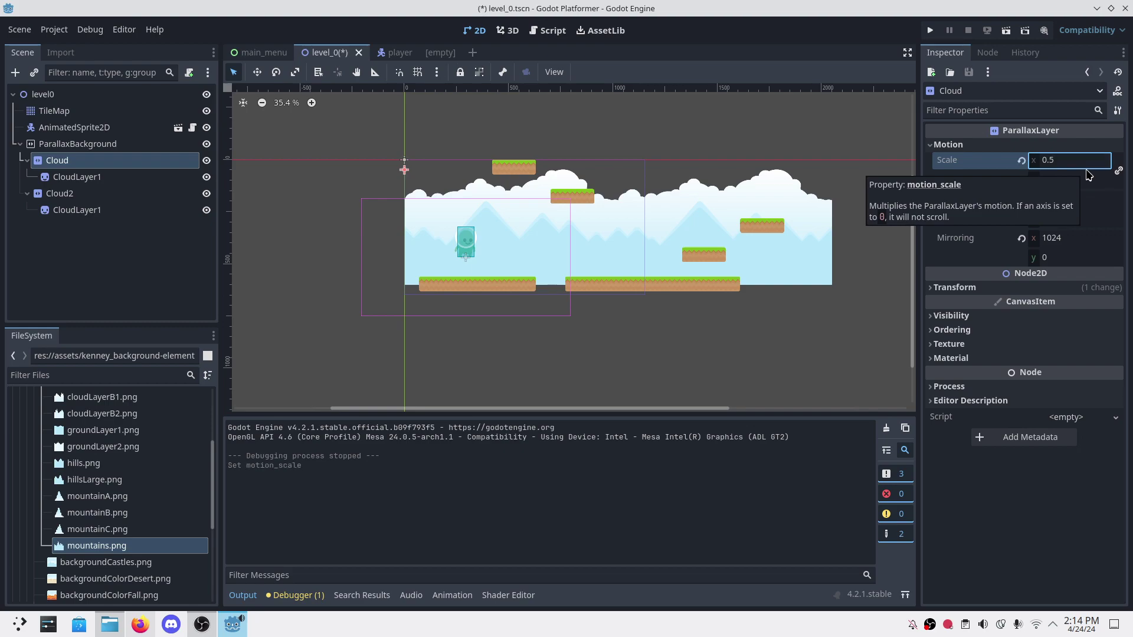
# Step: Set Cloud2's motion scale to 0.8, save the level, and run the game
pyautogui.click(113, 259)
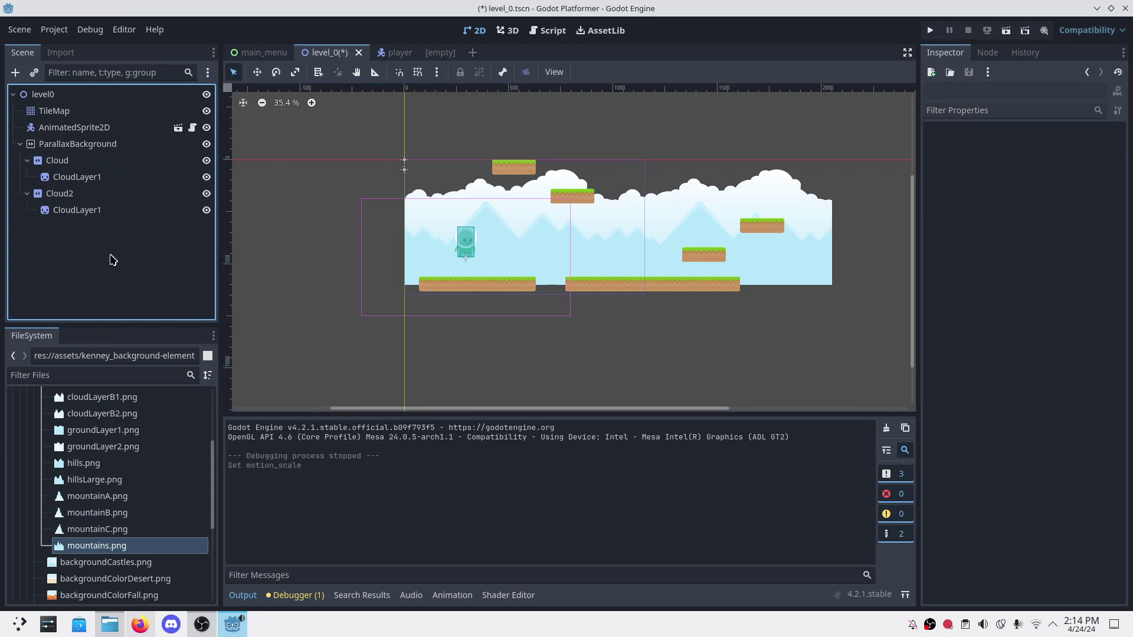
pyautogui.click(60, 194)
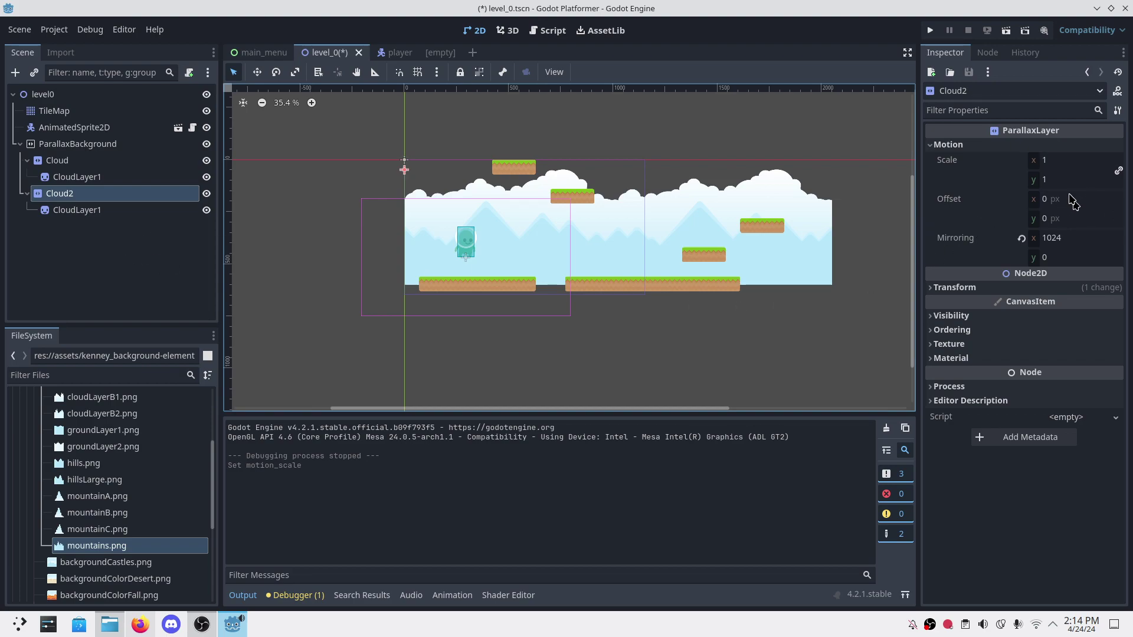
pyautogui.click(1055, 168)
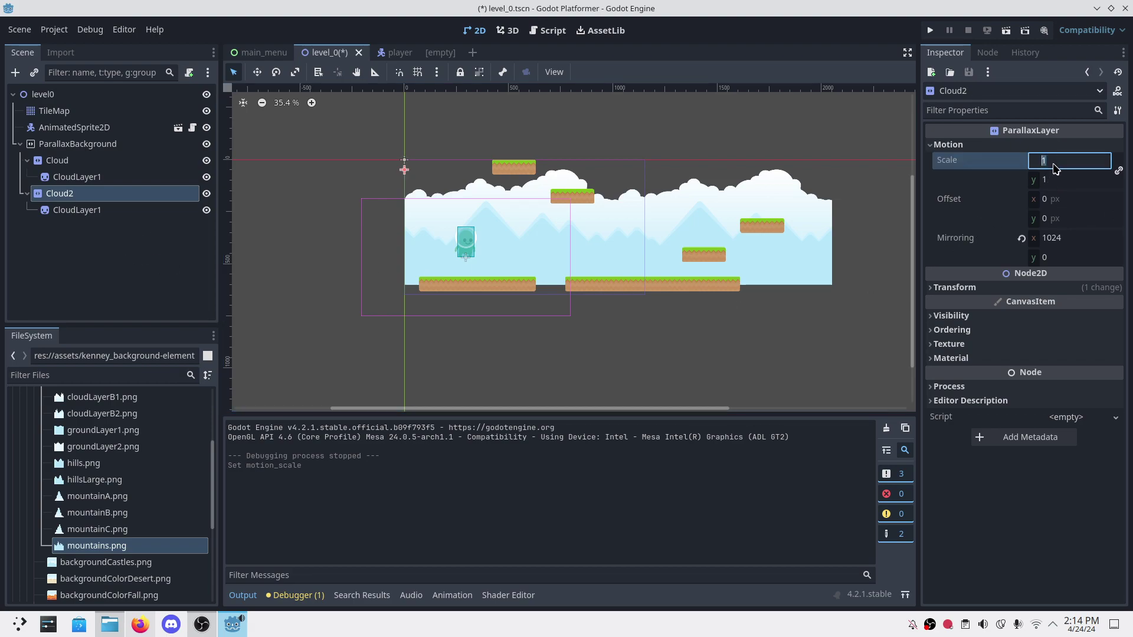
pyautogui.write('0.8')
pyautogui.press('Return')
pyautogui.hotkey('ctrl', 's')
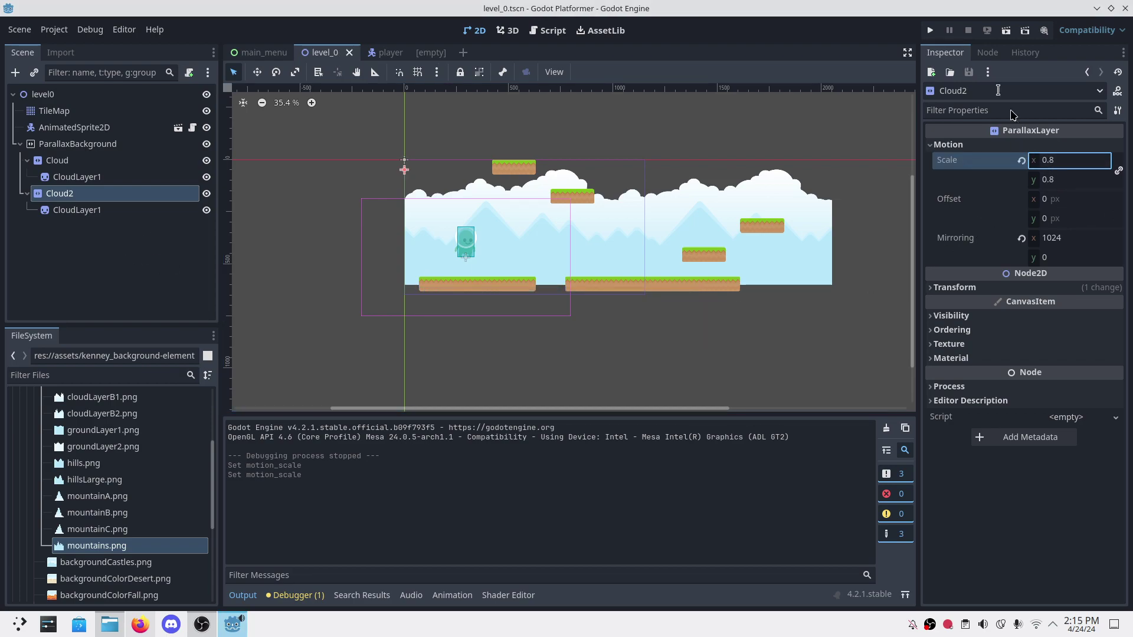
pyautogui.click(932, 31)
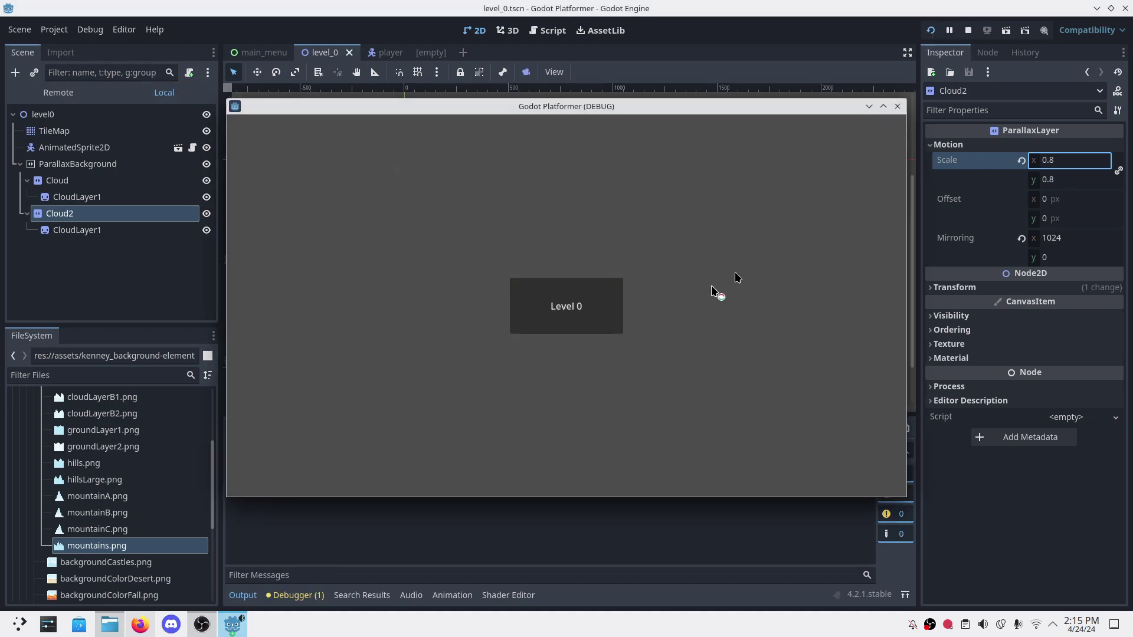
# Step: Start Level 0 and run right jumping across platforms, then head back left
pyautogui.click(617, 308)
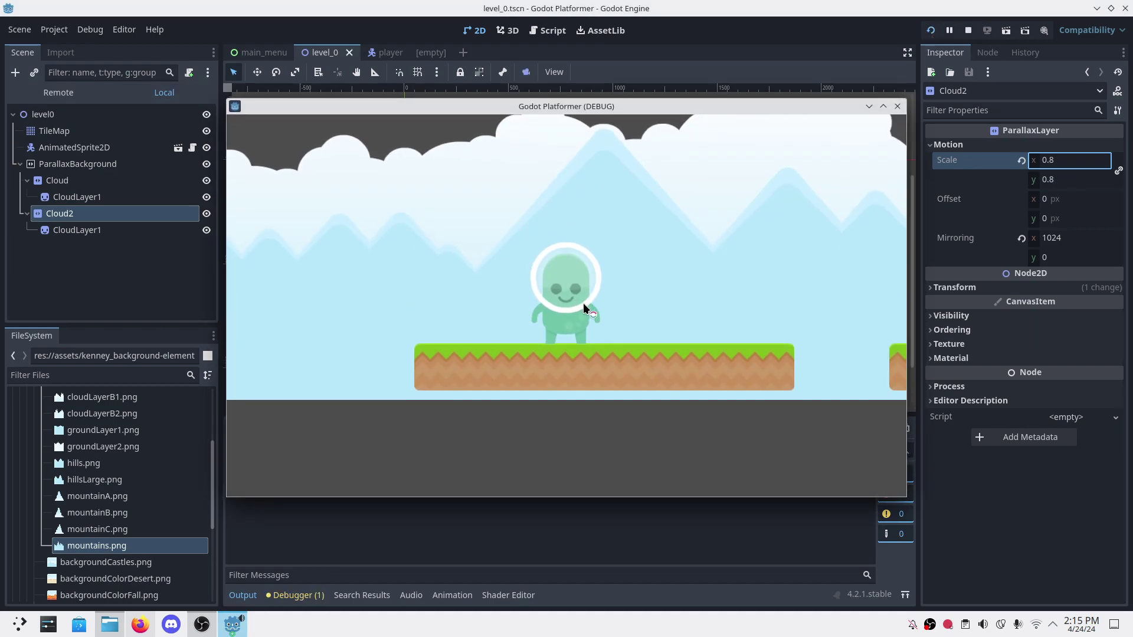
pyautogui.press('Right')
pyautogui.press('Right')
pyautogui.press('space')
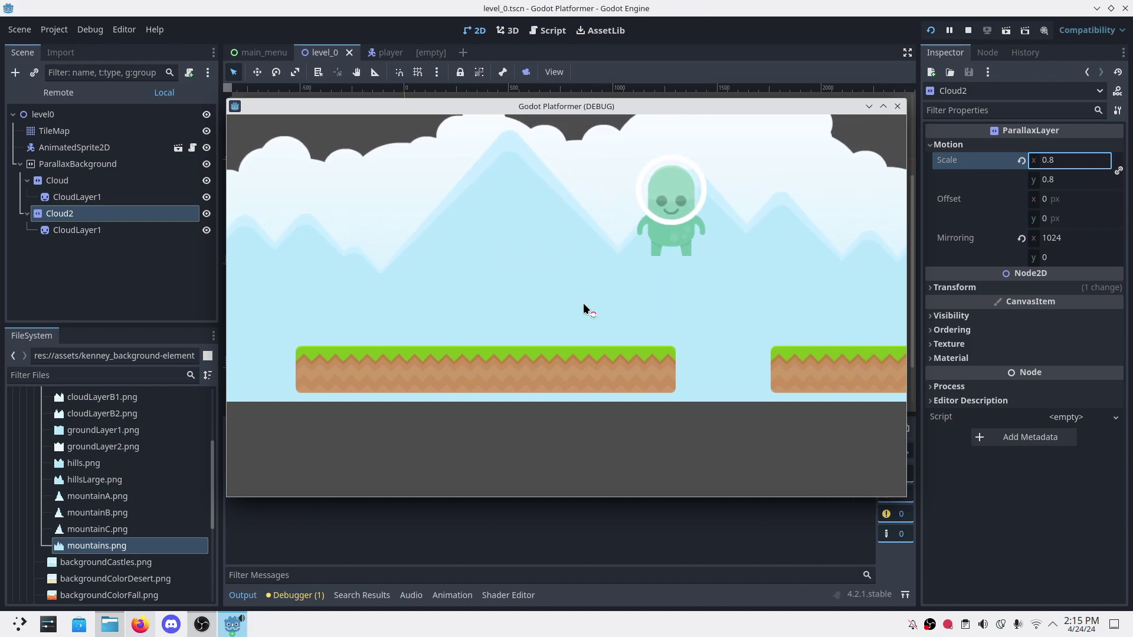
pyautogui.press('Right')
pyautogui.press('space')
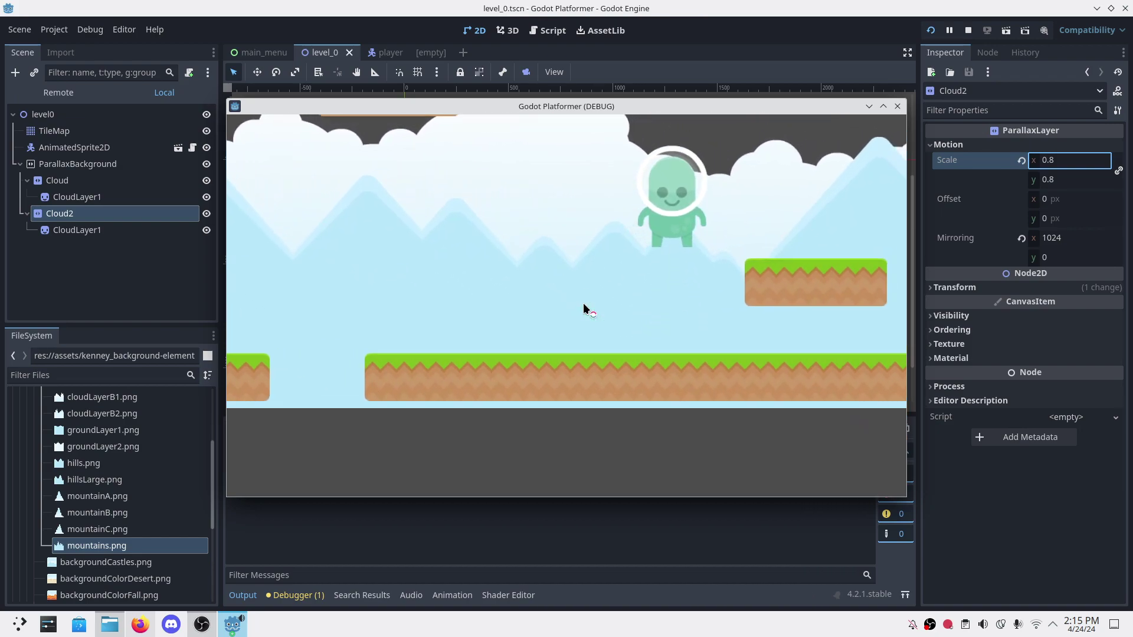
pyautogui.press('Right')
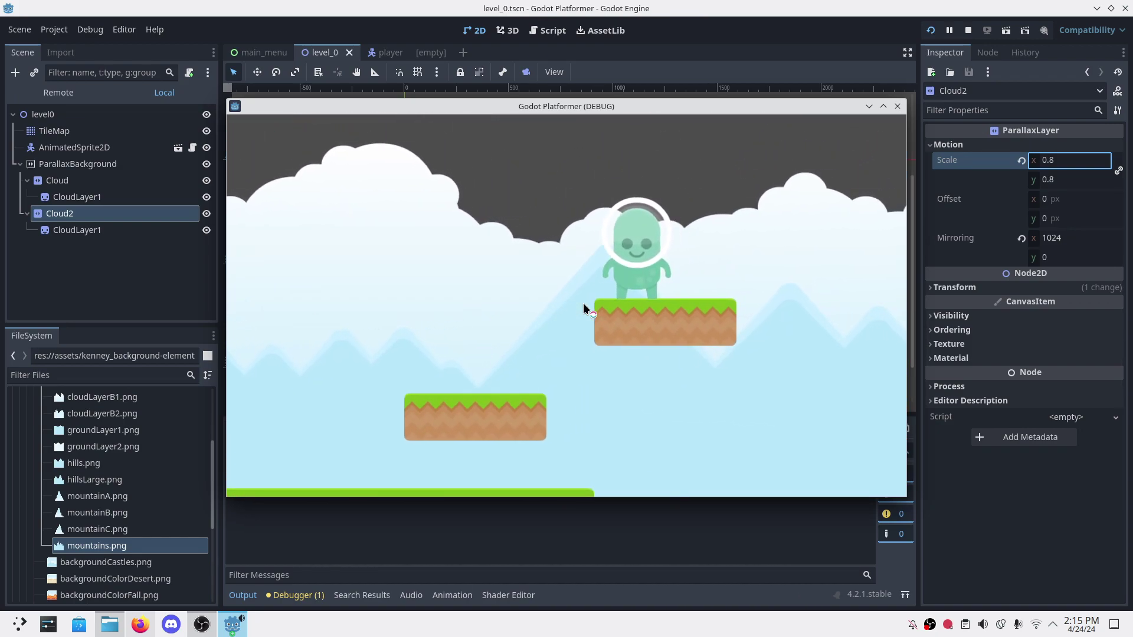
pyautogui.press('Left')
pyautogui.press('Left')
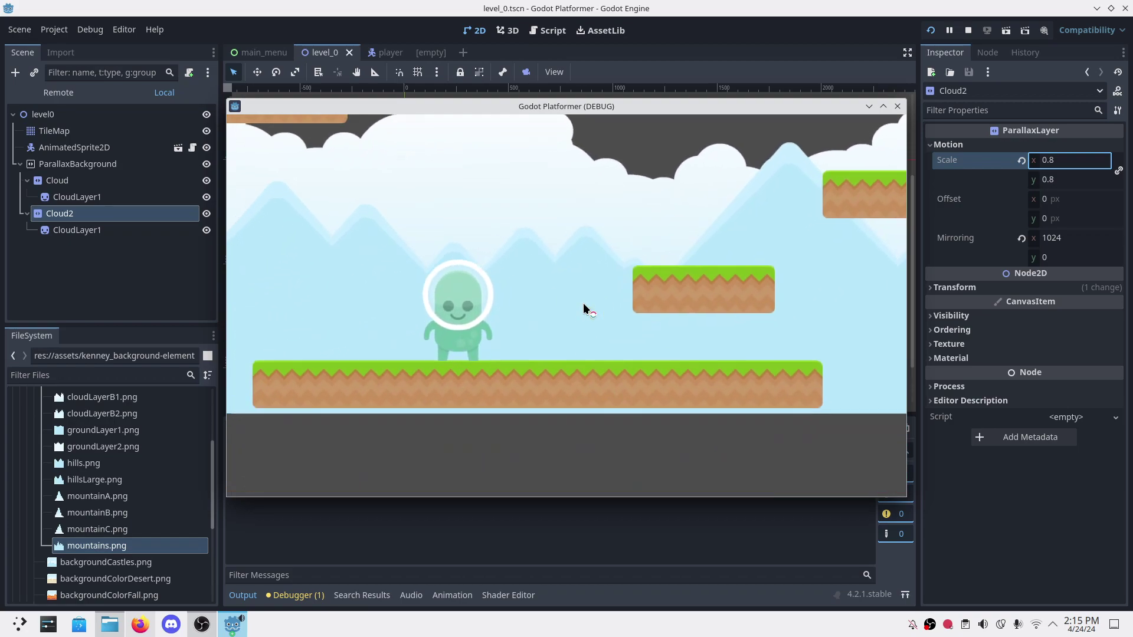
pyautogui.press('space')
pyautogui.press('Left')
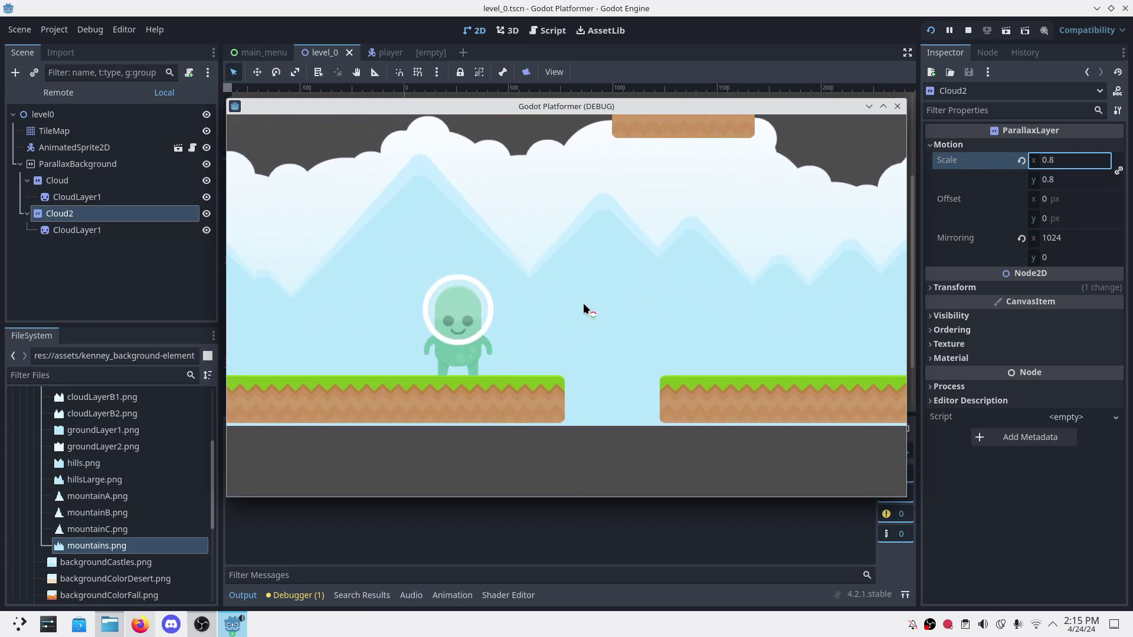
# Step: Run and jump right and left to watch the slower clouds, then close the game
pyautogui.press('Right')
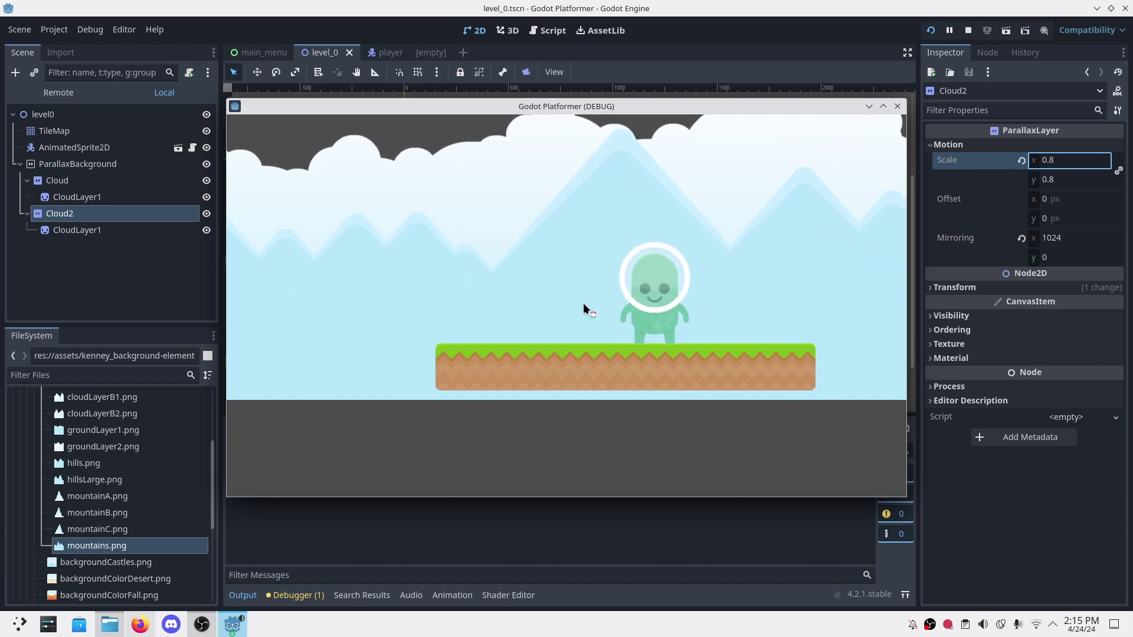
pyautogui.press('space')
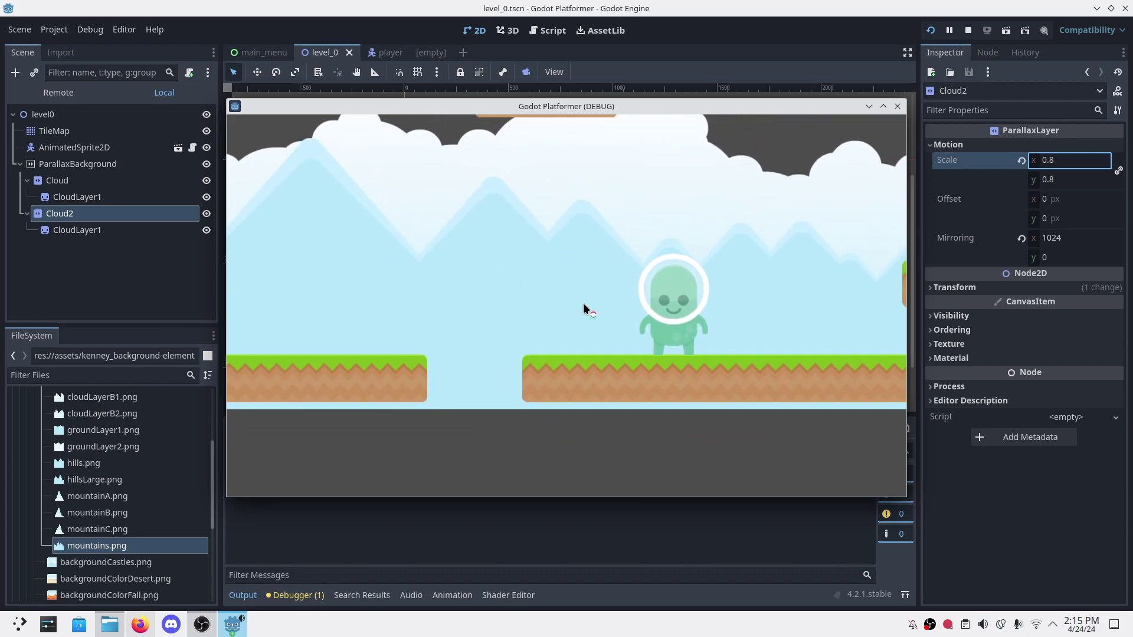
pyautogui.press('space')
pyautogui.press('Left')
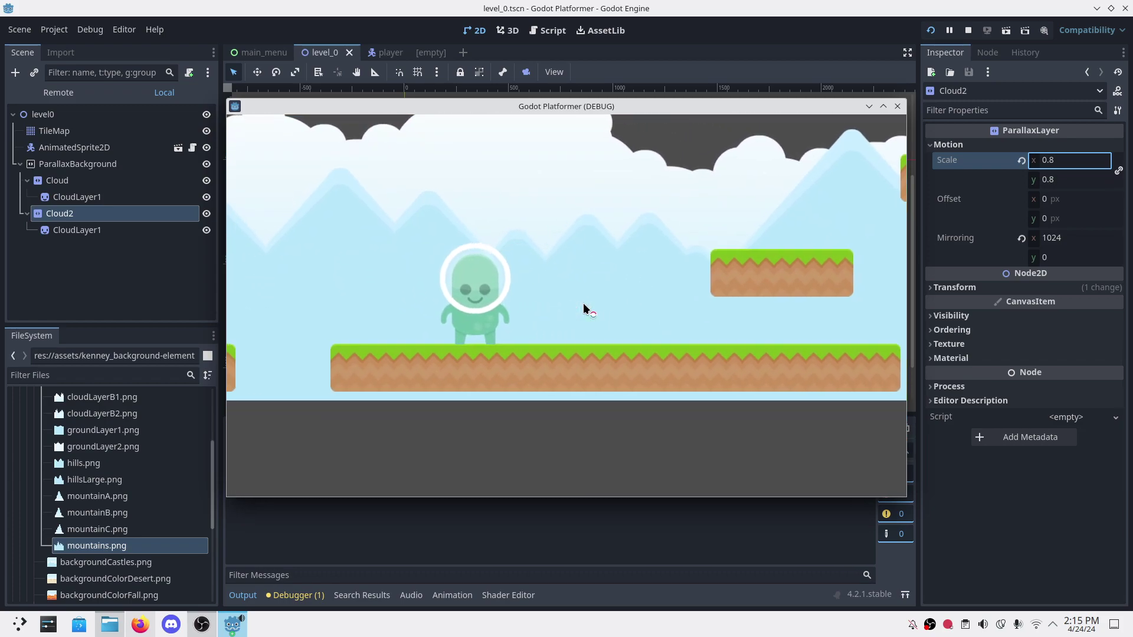
pyautogui.press('space')
pyautogui.press('space')
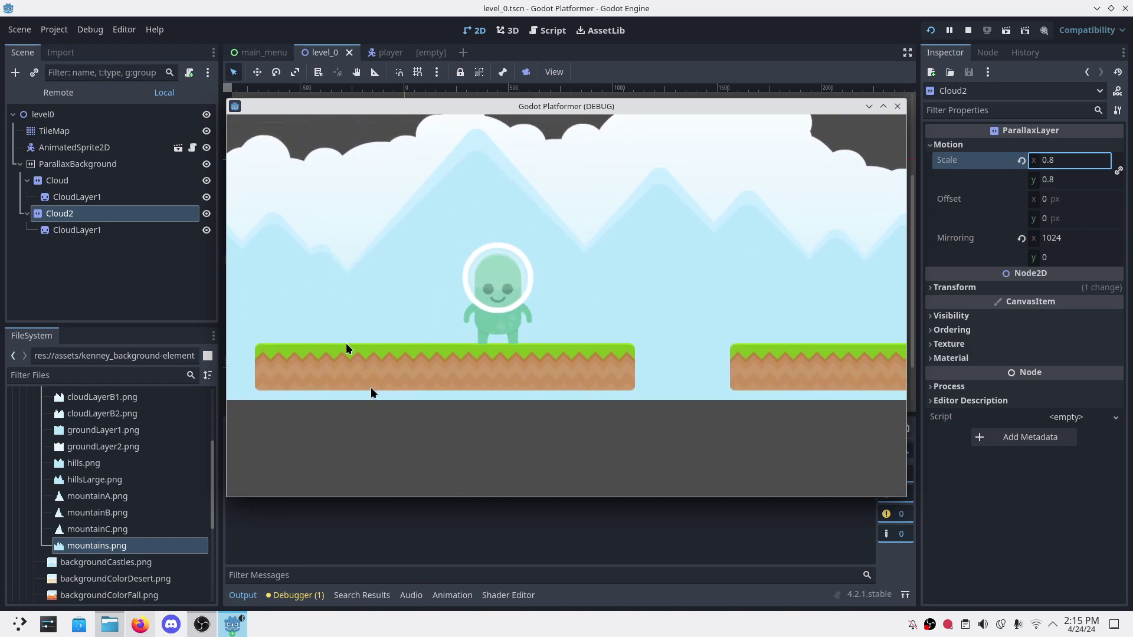
pyautogui.click(898, 107)
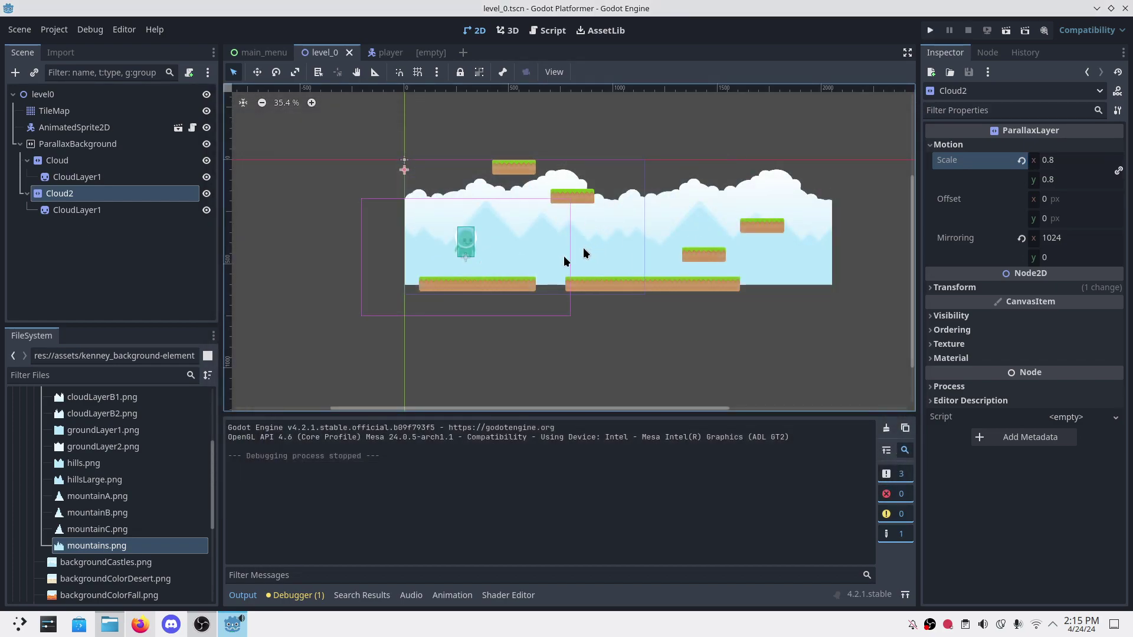
# Step: Open Project Settings and browse the Application Config, Run and Boot Splash pages
pyautogui.click(51, 30)
pyautogui.click(69, 47)
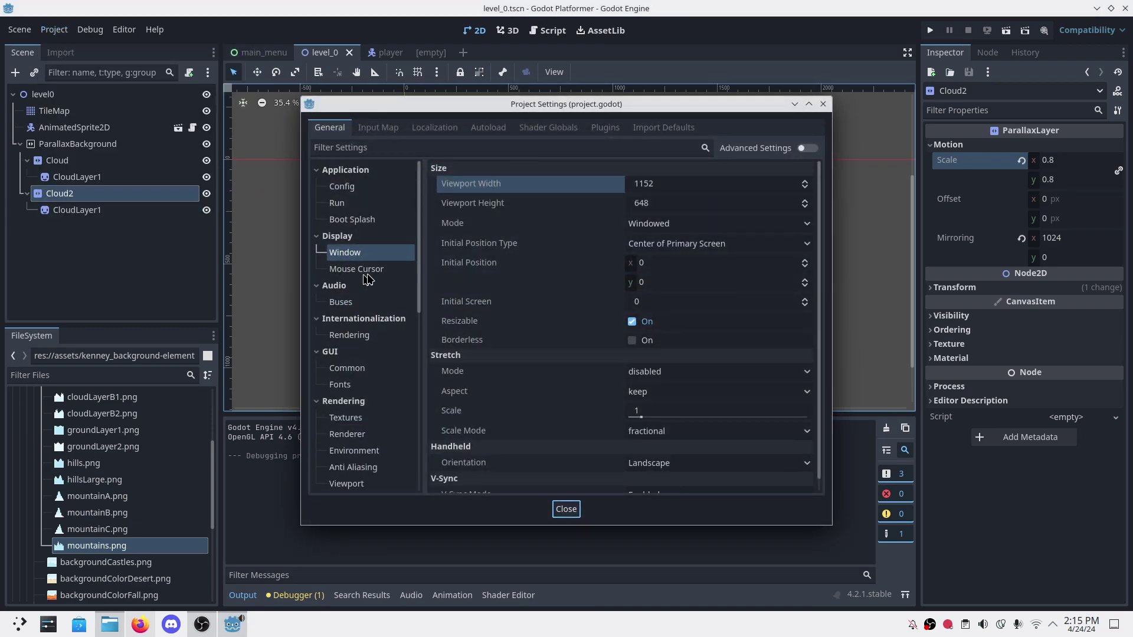
pyautogui.click(354, 187)
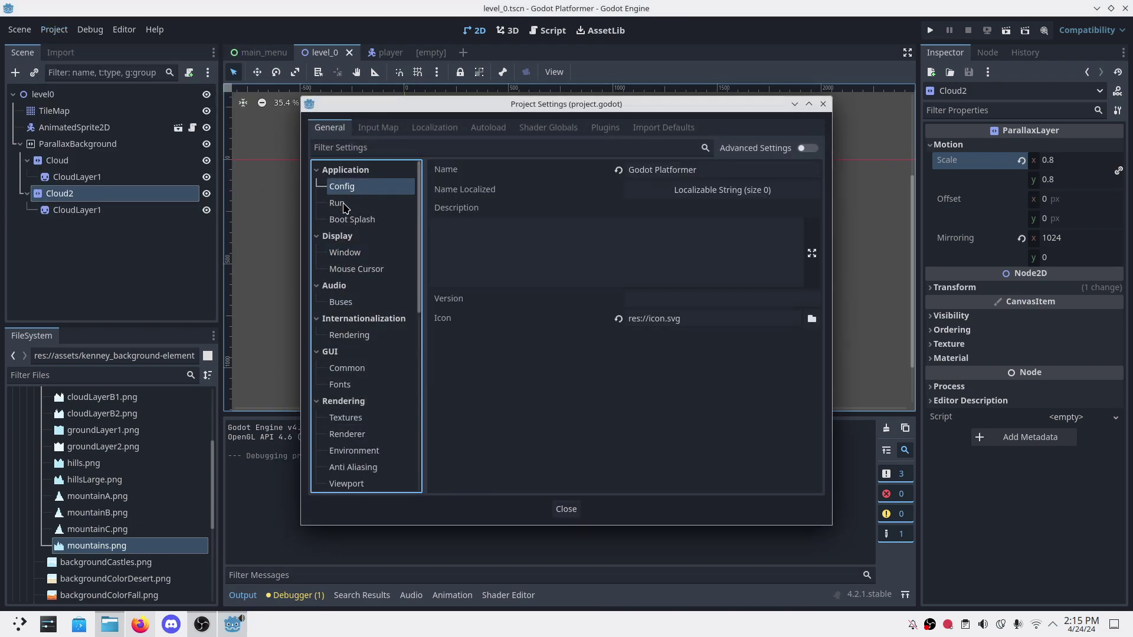
pyautogui.click(345, 206)
pyautogui.click(355, 220)
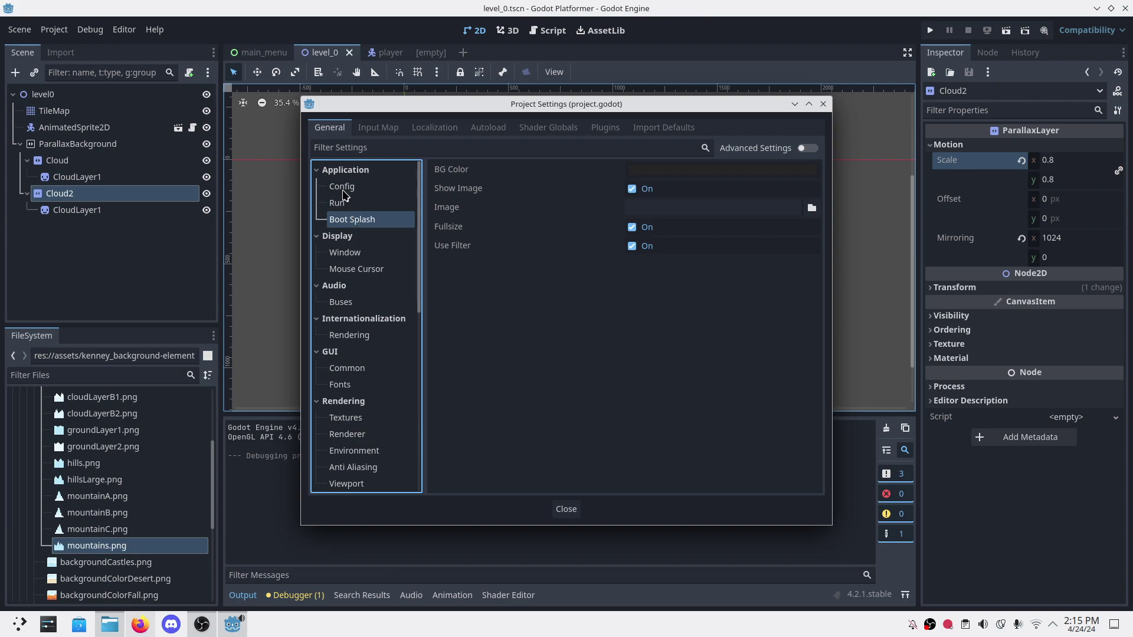
pyautogui.click(342, 191)
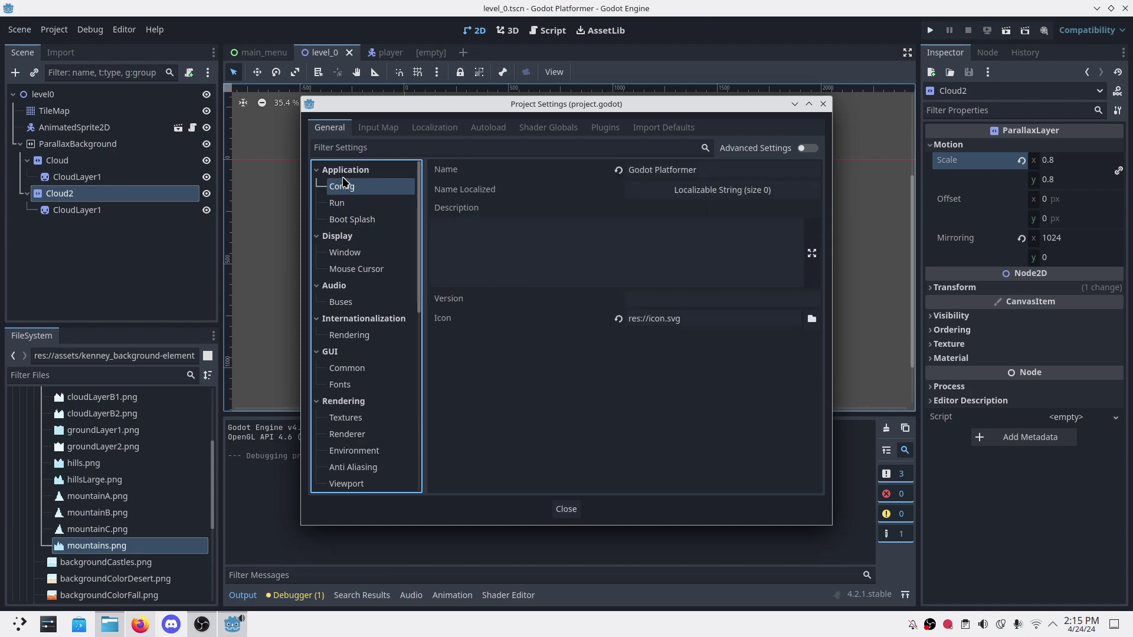
pyautogui.click(347, 204)
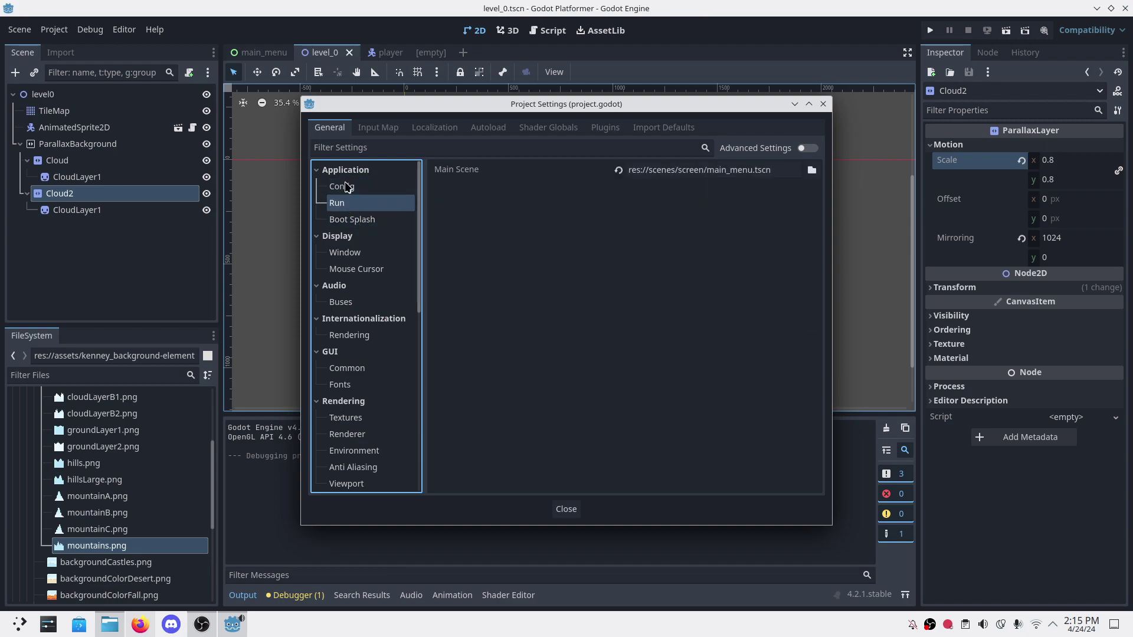
pyautogui.click(347, 186)
# Step: Filter settings for 'color' and locate Rendering > Environment Default Clear Color
pyautogui.click(357, 148)
pyautogui.write('color')
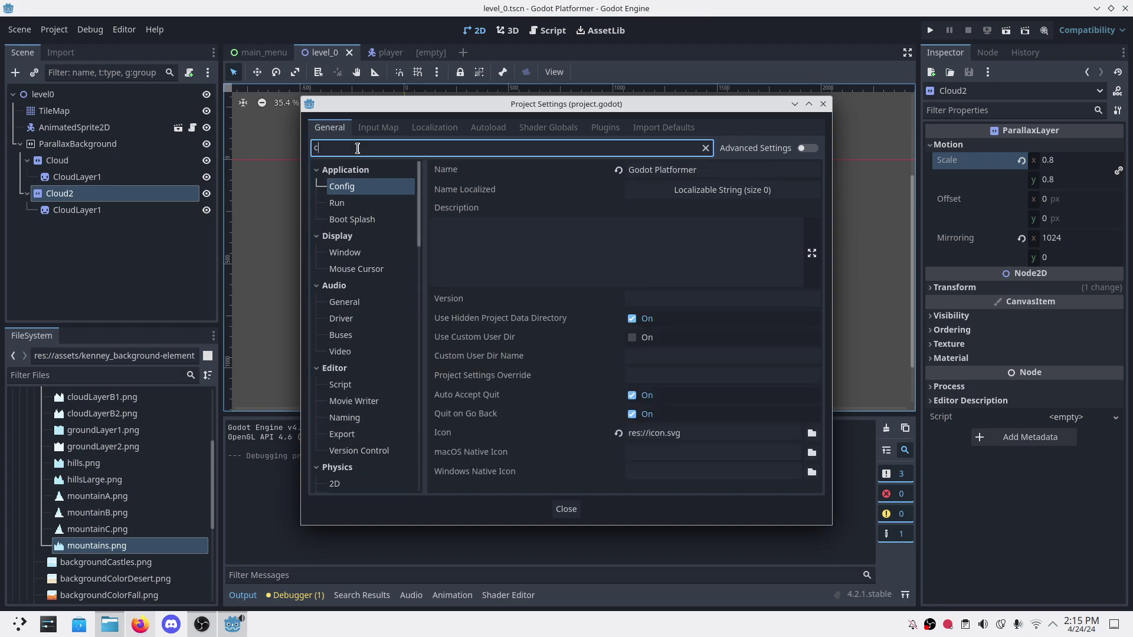
pyautogui.click(370, 187)
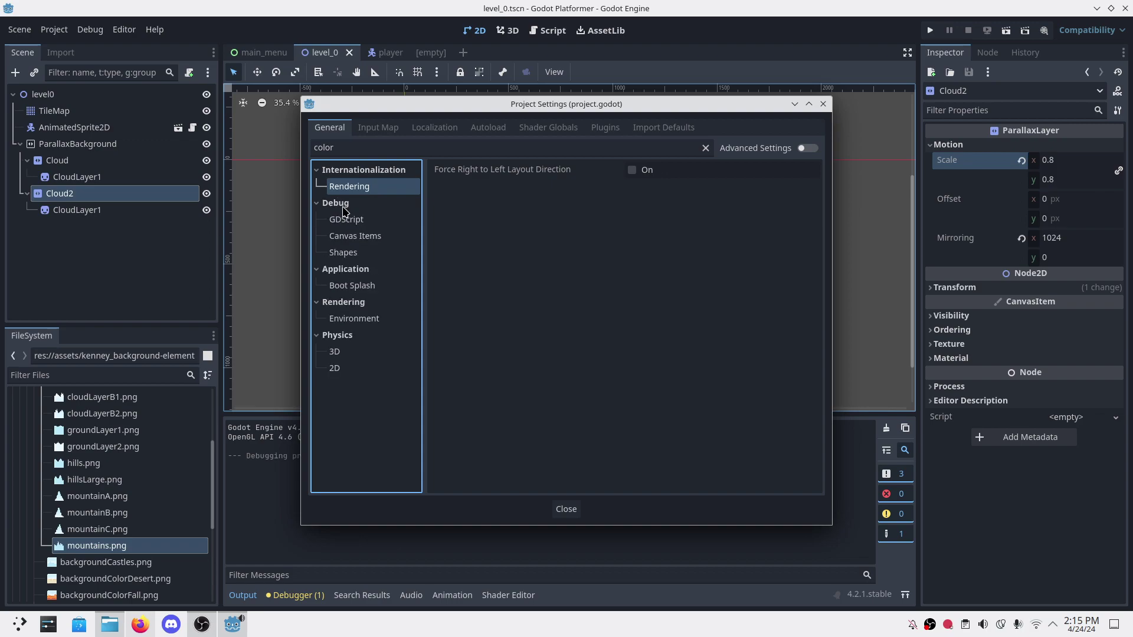
pyautogui.click(357, 224)
pyautogui.click(356, 288)
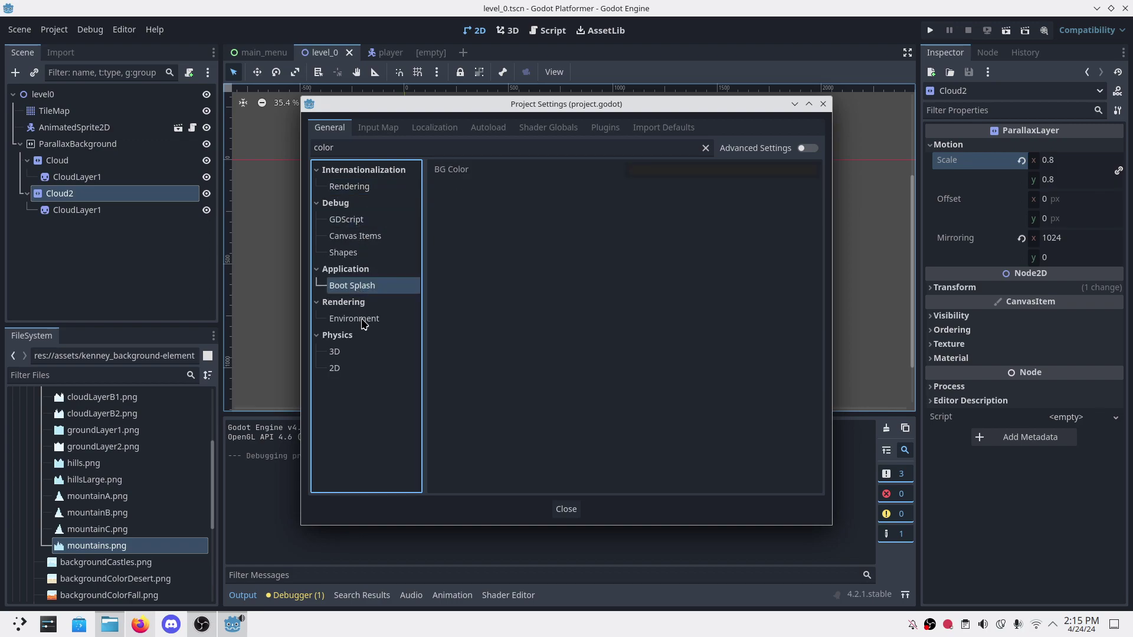
pyautogui.click(362, 321)
# Step: Set Default Clear Color to light blue b9ccf8 and close Project Settings
pyautogui.click(740, 186)
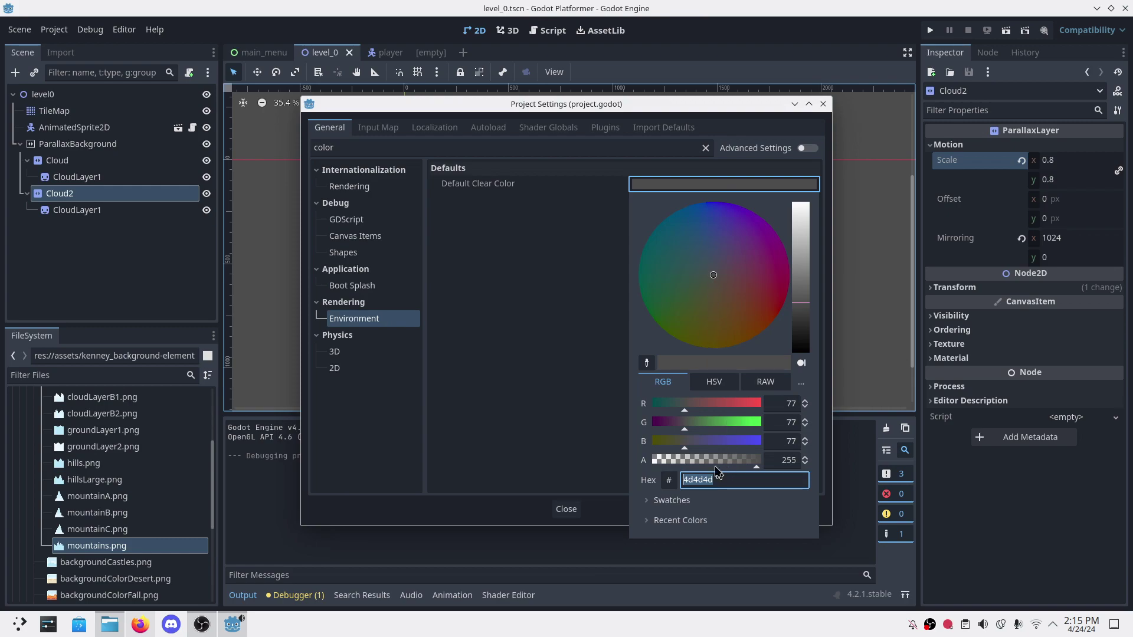
pyautogui.moveTo(709, 271); pyautogui.dragTo(711, 217)
pyautogui.moveTo(805, 303); pyautogui.dragTo(802, 237)
pyautogui.click(843, 225)
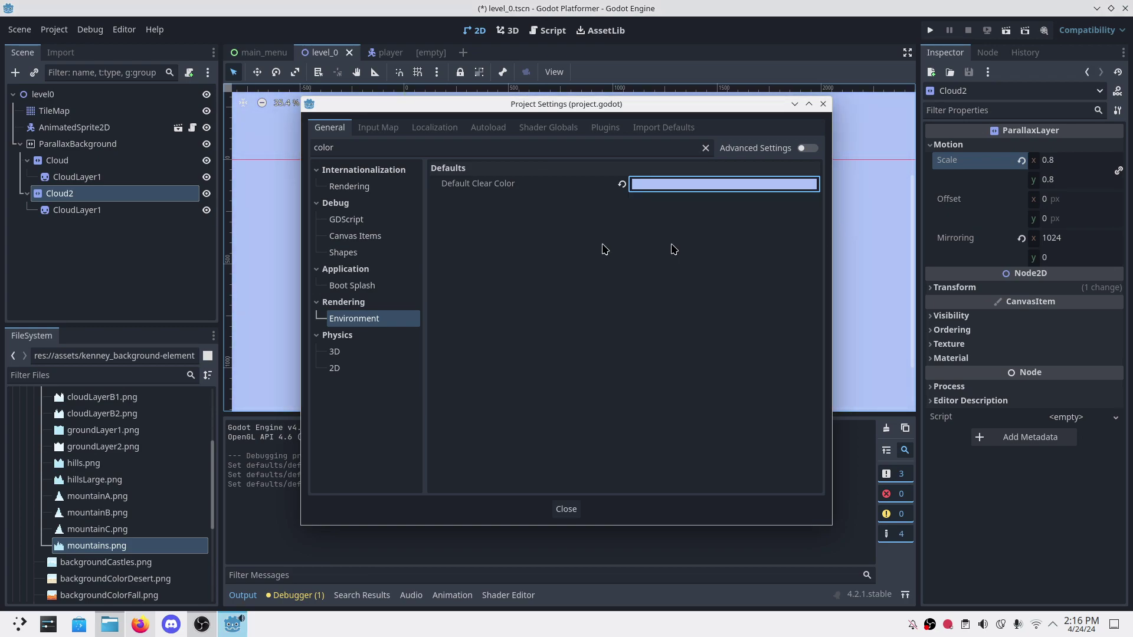
pyautogui.click(566, 508)
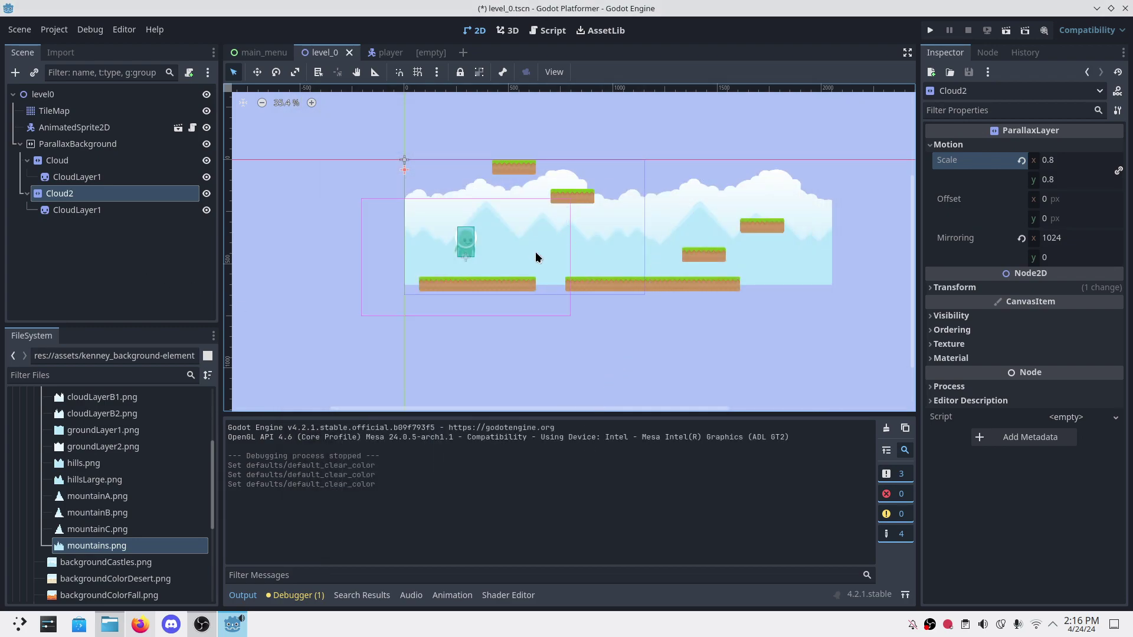
pyautogui.hotkey('alt', 'Tab')
pyautogui.hotkey('alt', 'Tab')
pyautogui.hotkey('alt', 'Tab')
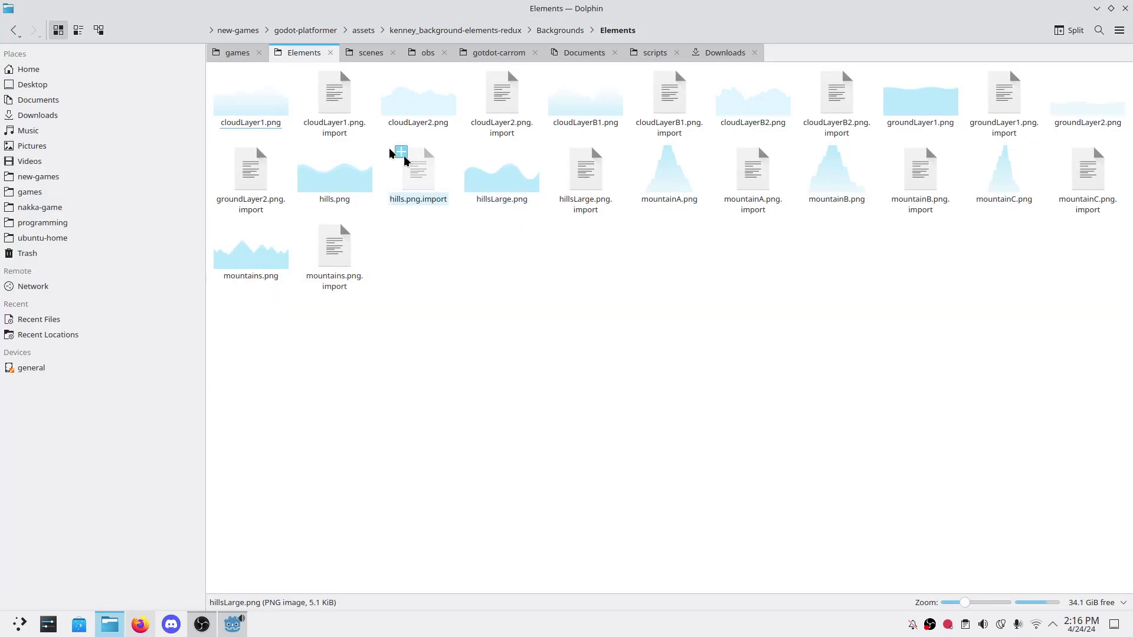
# Step: Open hillsLarge.png from the background elements folder in GIMP
pyautogui.click(247, 102)
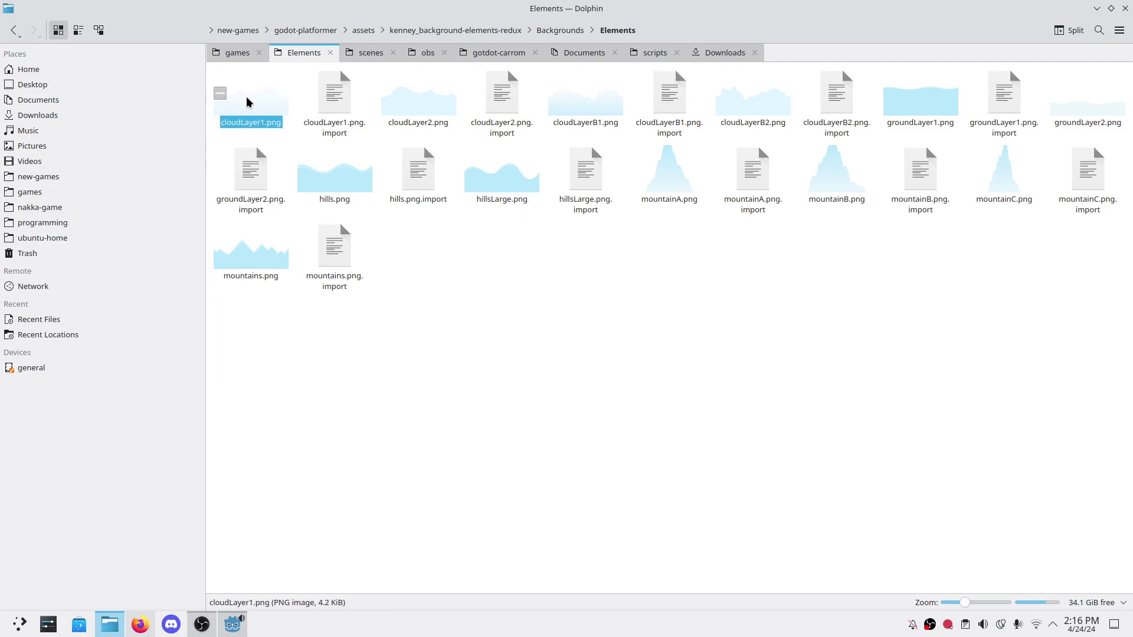
pyautogui.click(592, 336)
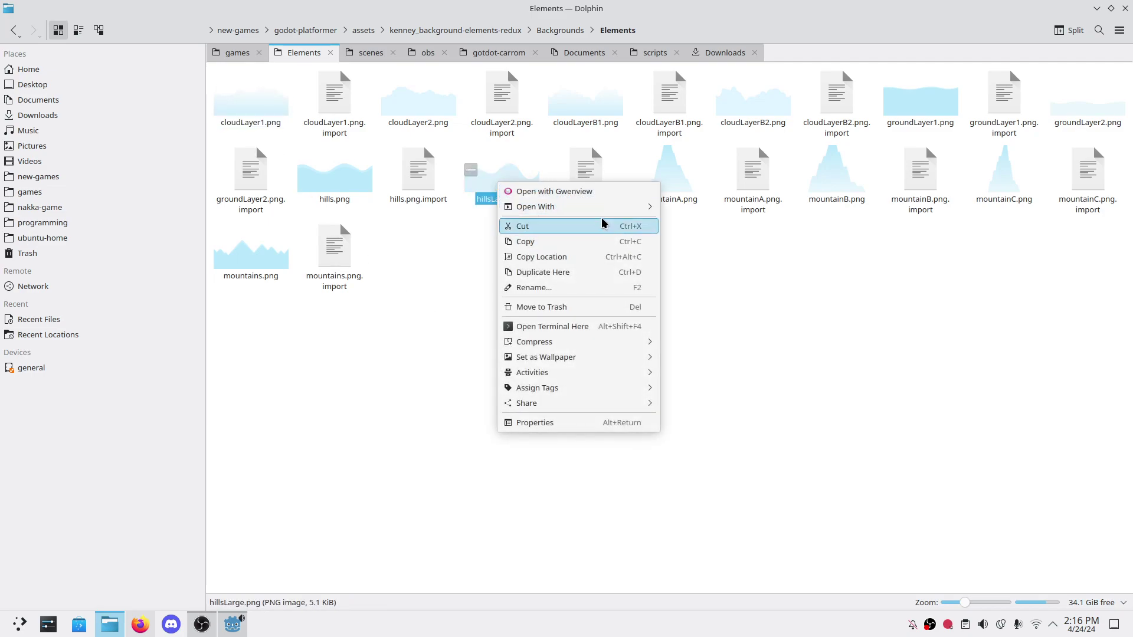
pyautogui.moveTo(602, 210)
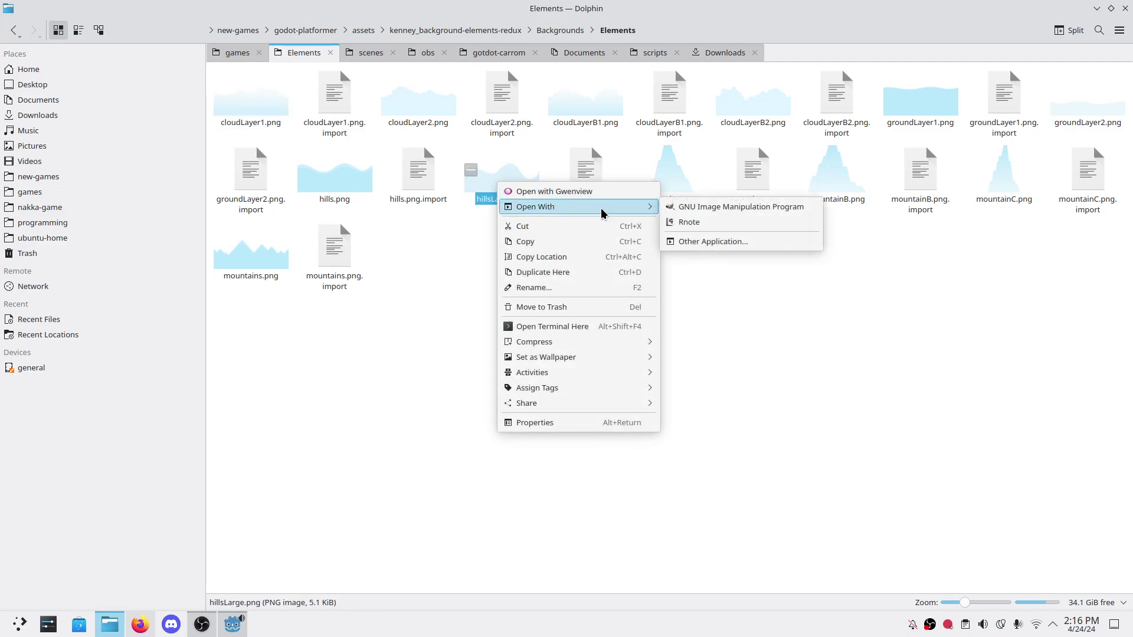
pyautogui.click(687, 207)
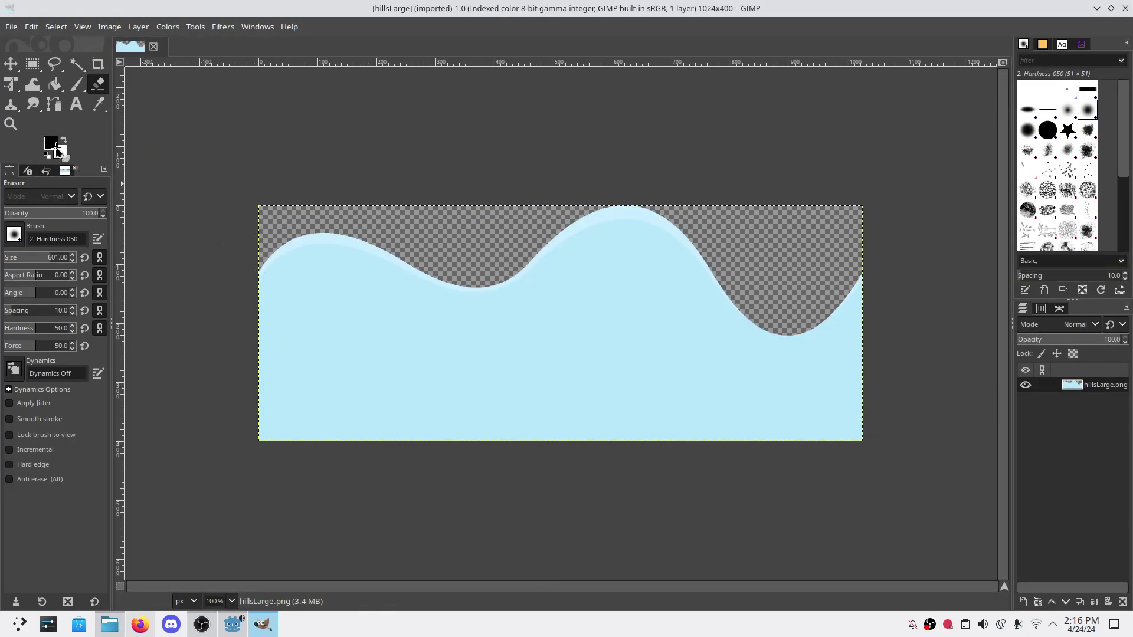
# Step: Sample the hills' light blue into GIMP's background swatch and select its hex code
pyautogui.click(62, 148)
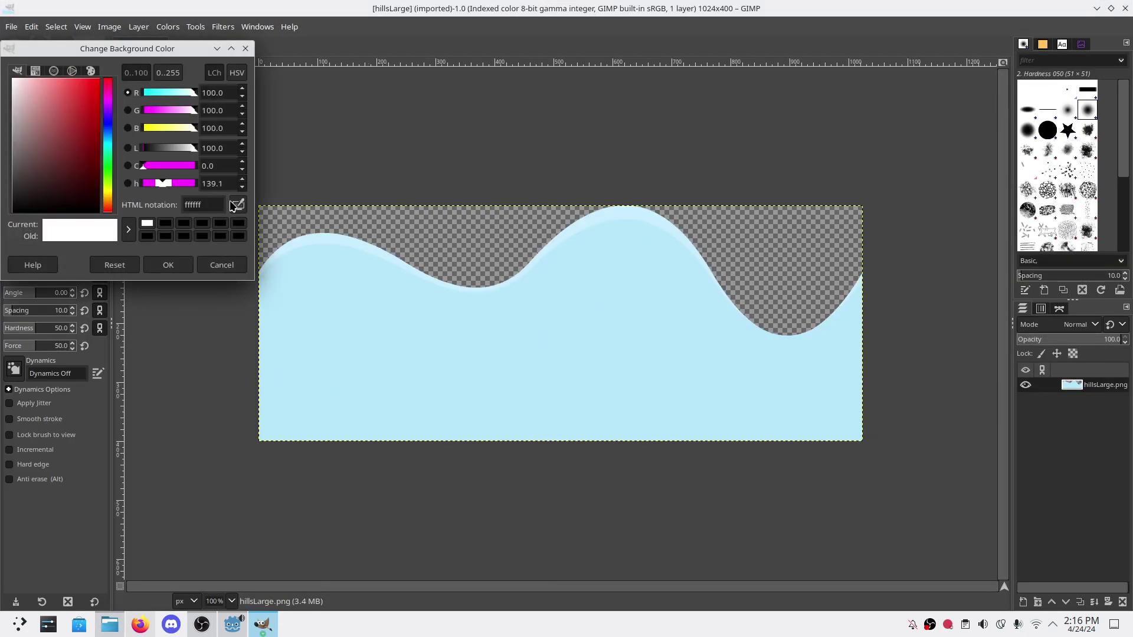
pyautogui.click(464, 378)
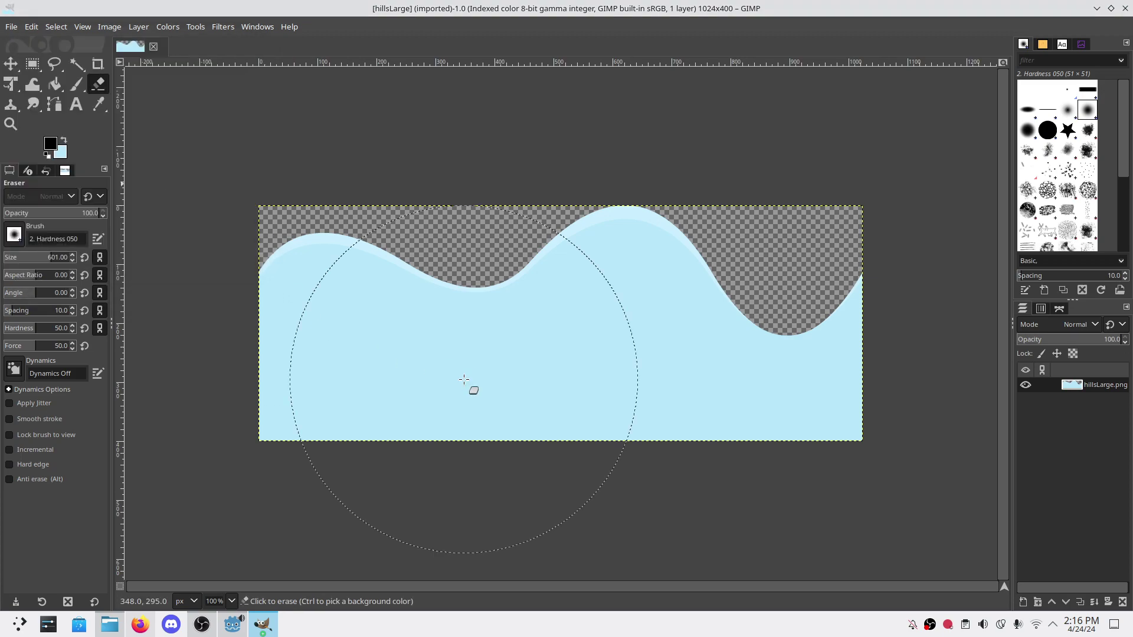
pyautogui.click(61, 152)
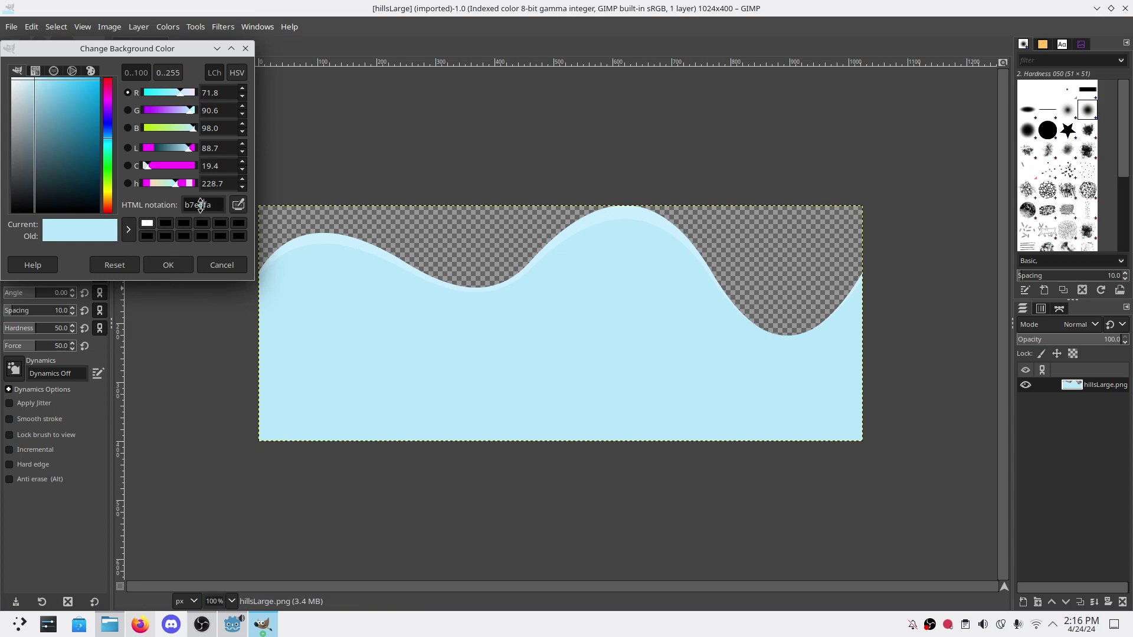
pyautogui.doubleClick(201, 205)
pyautogui.hotkey('alt', 'Tab')
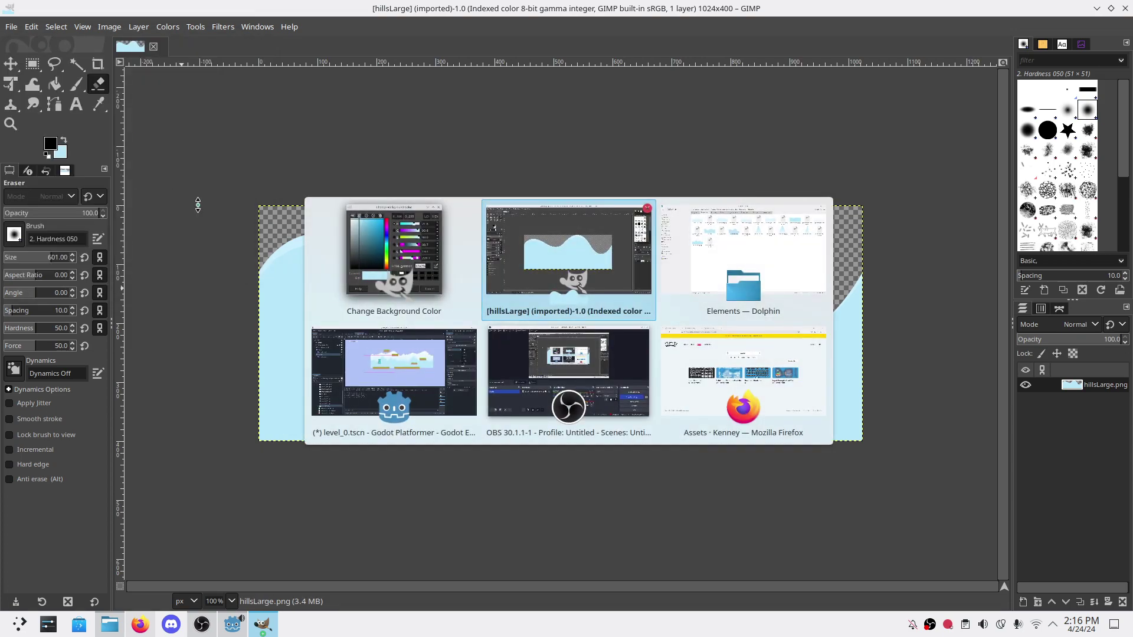
pyautogui.press('Tab')
pyautogui.press('Tab')
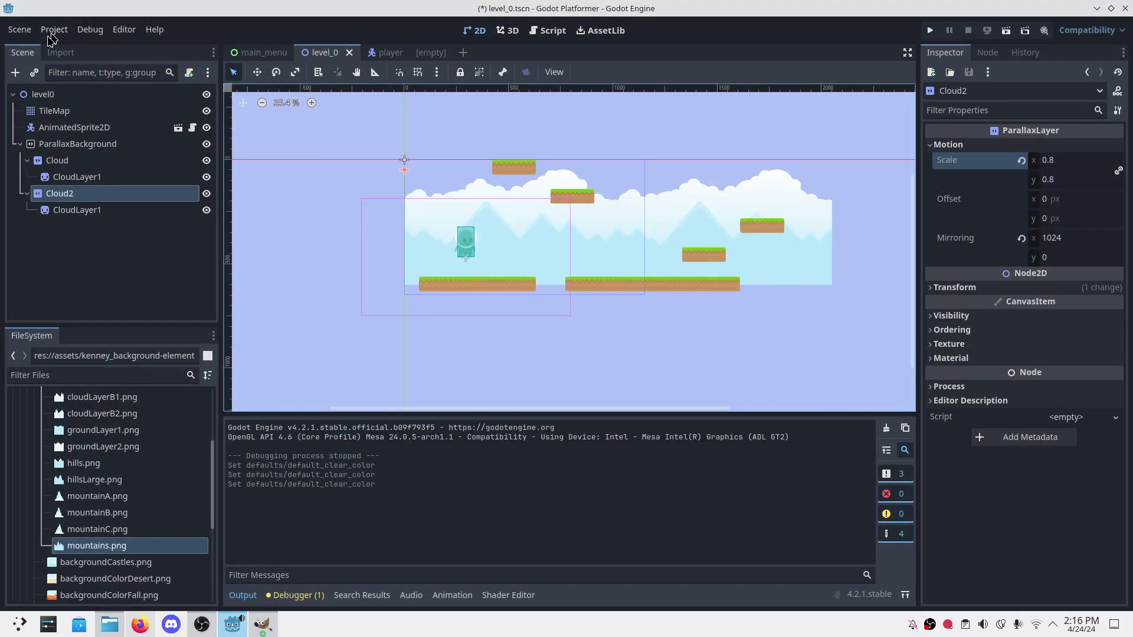
# Step: Change the project's Default Clear Color to hex b7e7fa in Project Settings
pyautogui.click(53, 32)
pyautogui.click(71, 47)
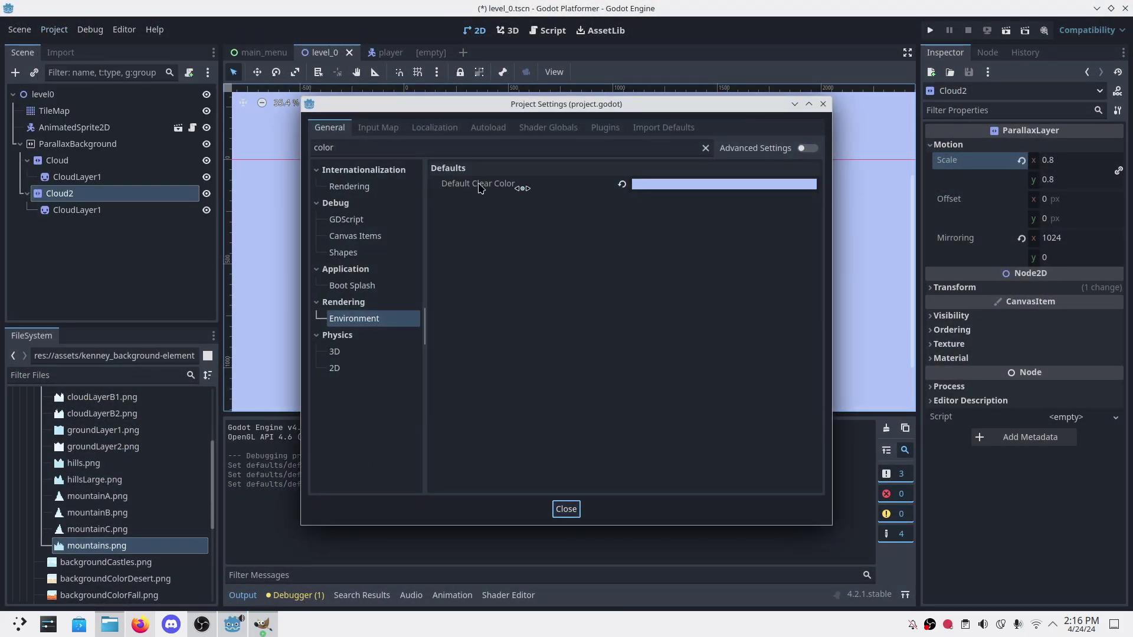
pyautogui.click(669, 185)
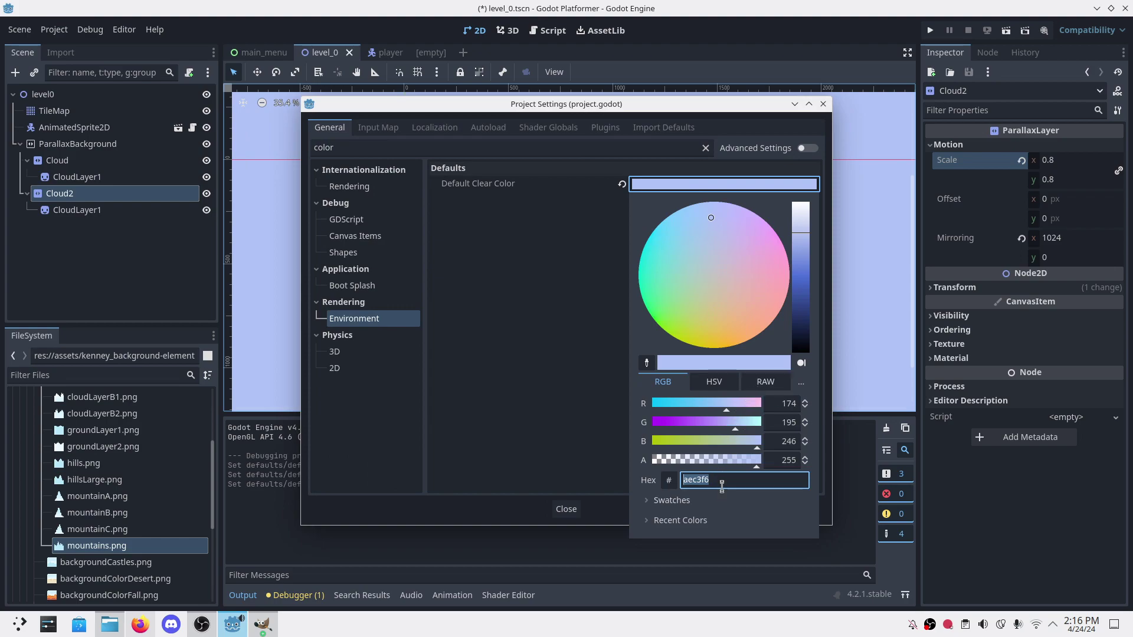
pyautogui.write('b7e7fa')
pyautogui.press('Return')
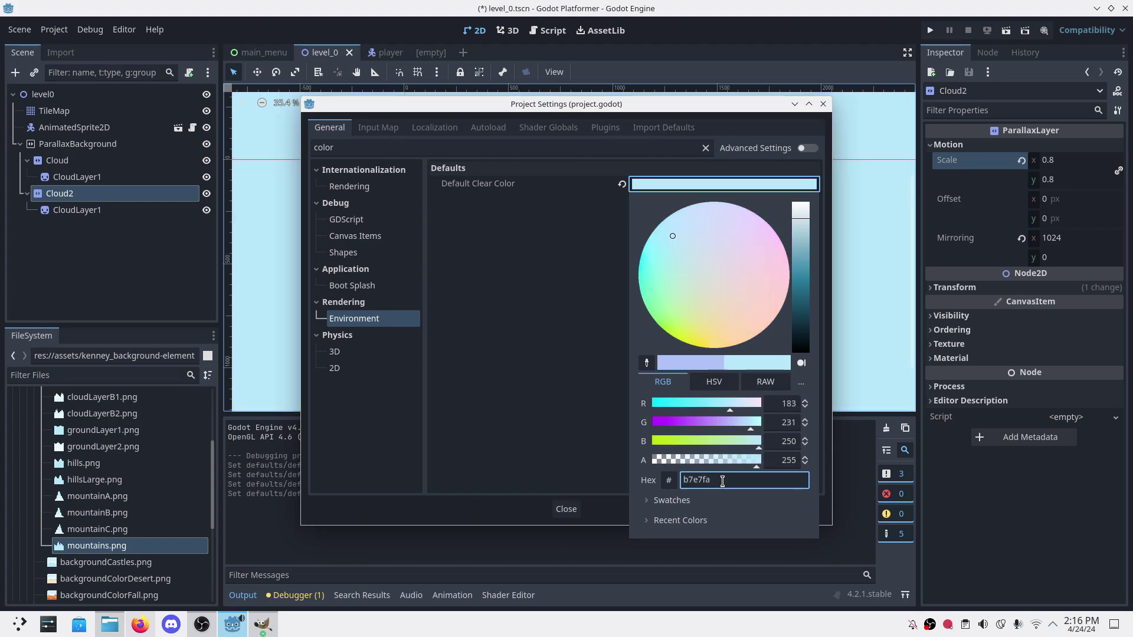
# Step: Save the scene, run the project and play Level 0 briefly, then close the game
pyautogui.click(823, 105)
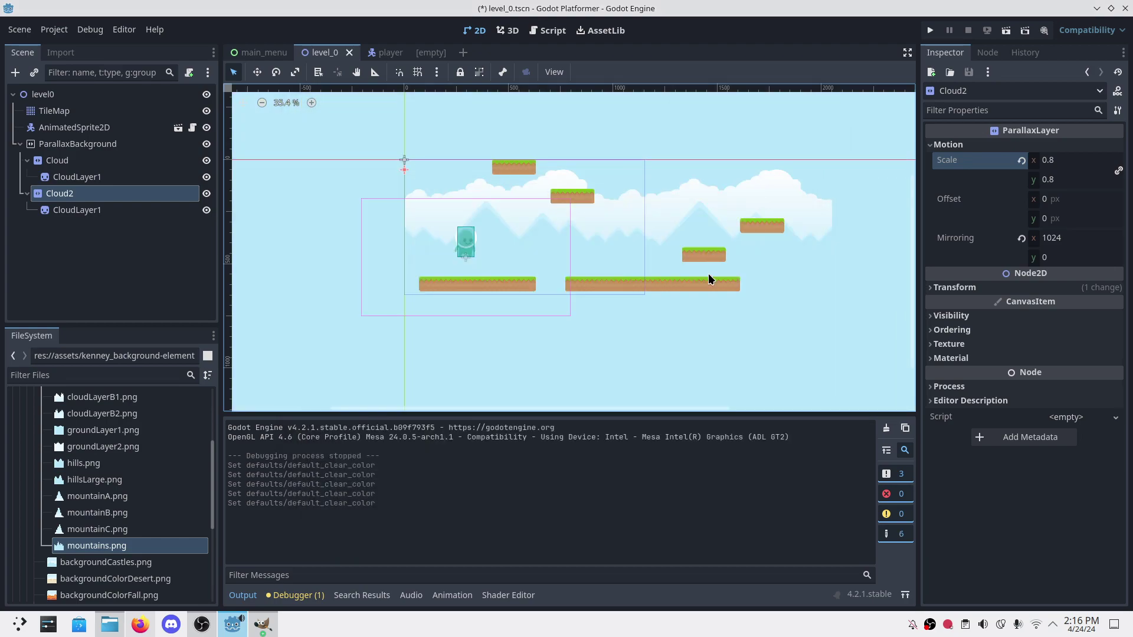
pyautogui.hotkey('ctrl', 's')
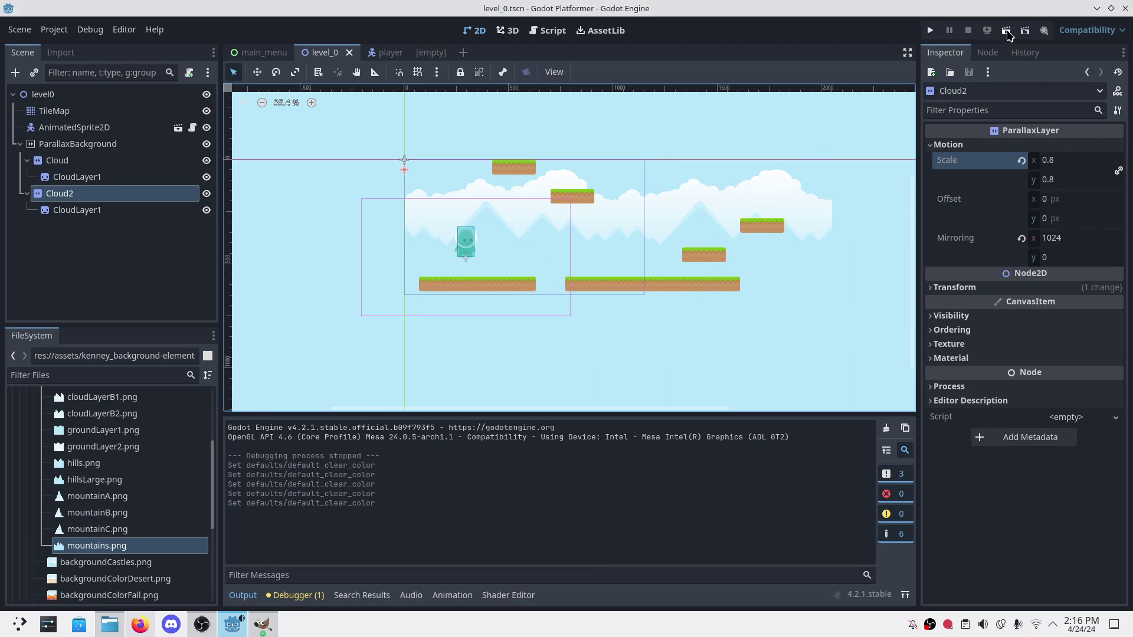
pyautogui.click(930, 31)
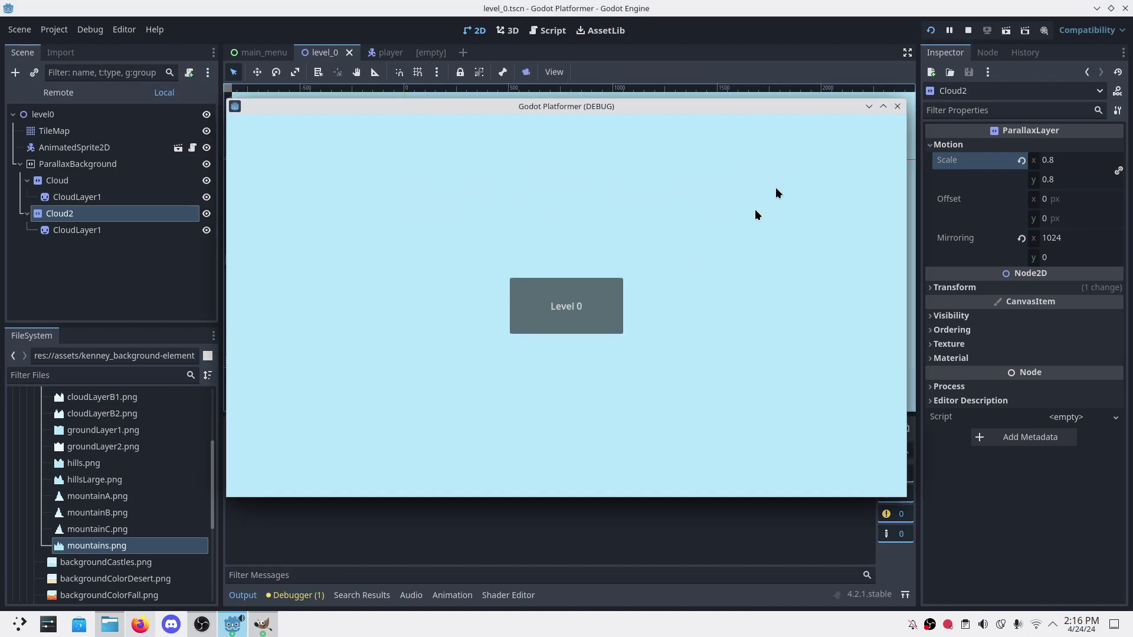
pyautogui.click(575, 298)
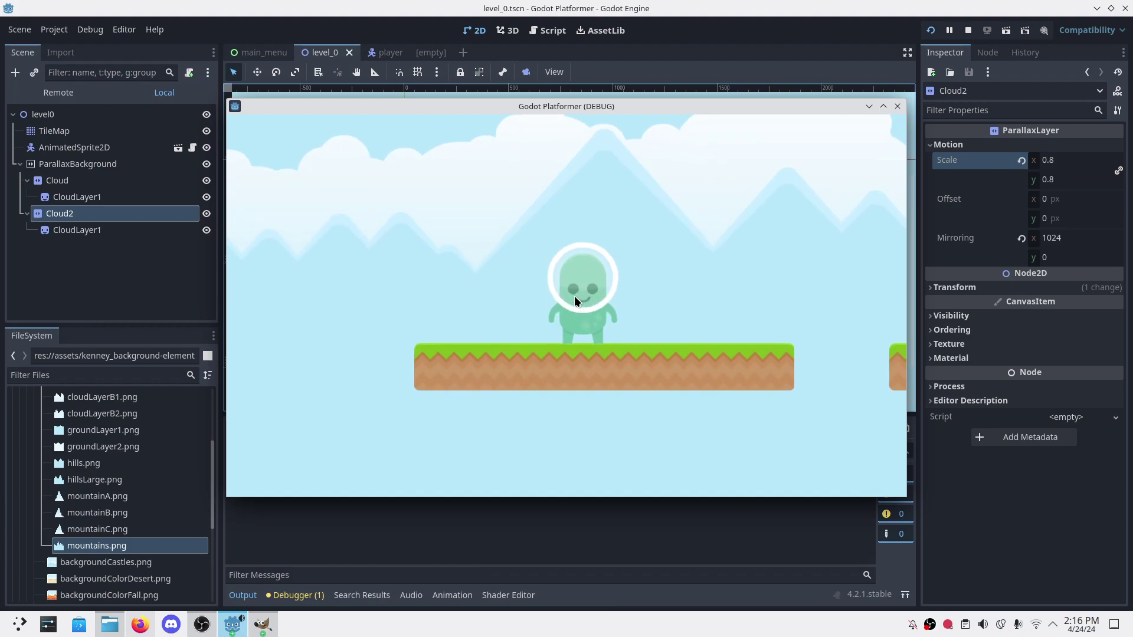
pyautogui.press('Right')
pyautogui.press('space')
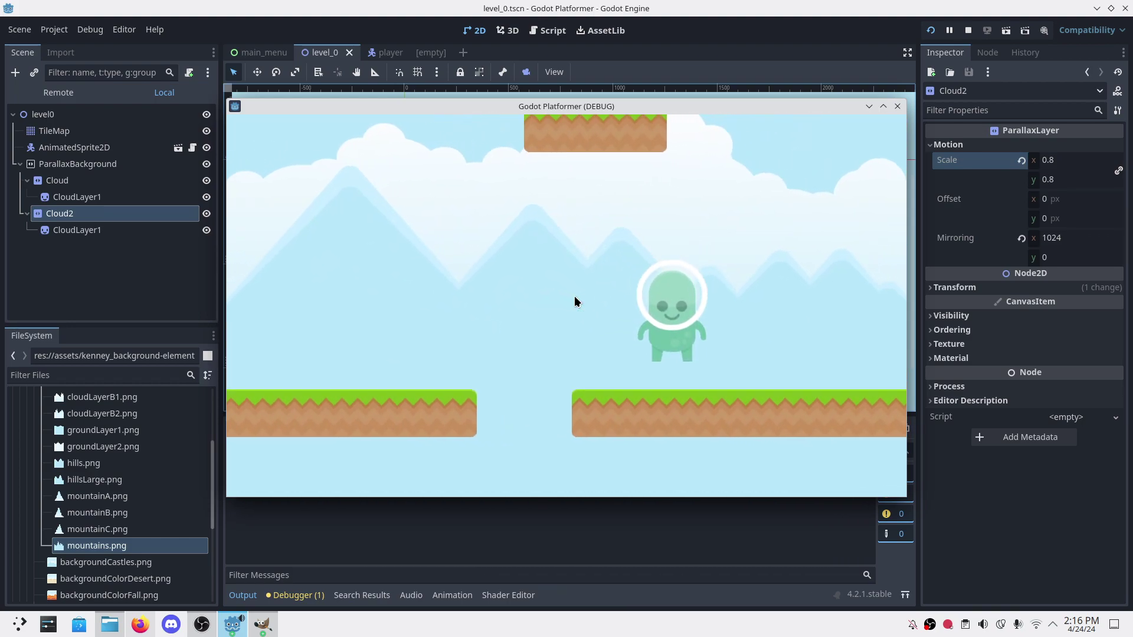
pyautogui.click(898, 107)
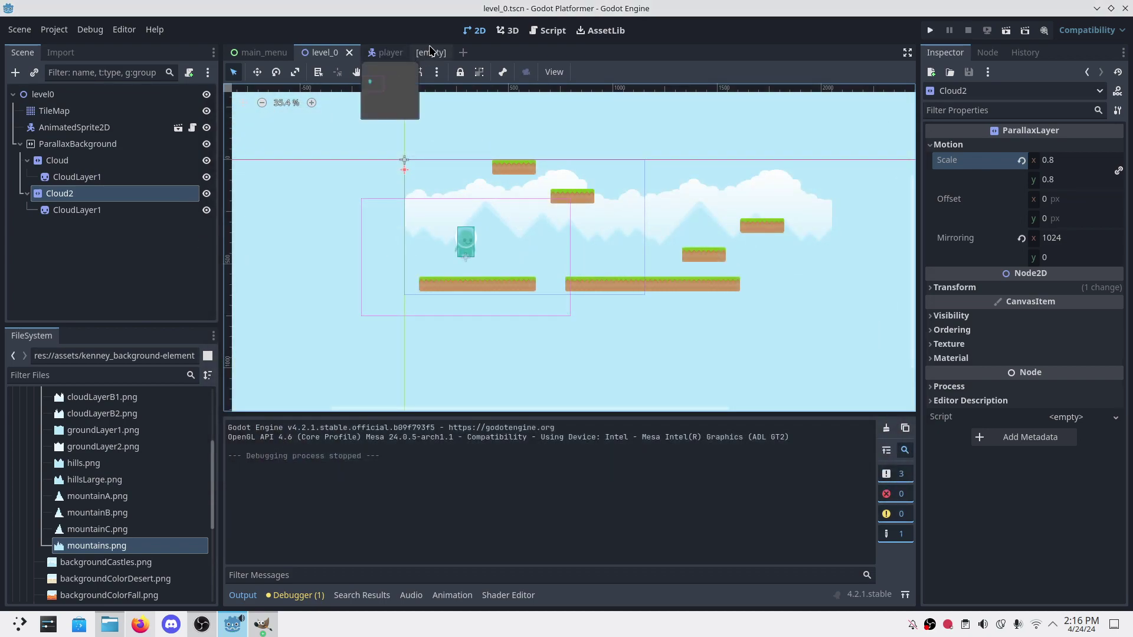
# Step: Cut Camera2D from player.tscn and paste it under level_0's AnimatedSprite2D
pyautogui.click(387, 52)
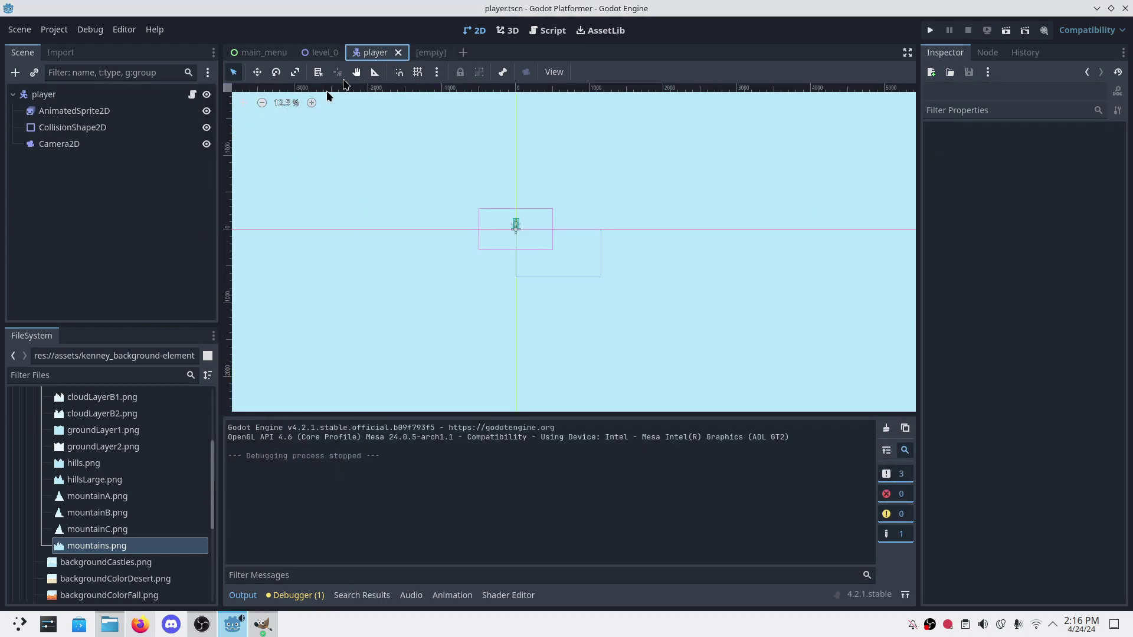
pyautogui.click(73, 147)
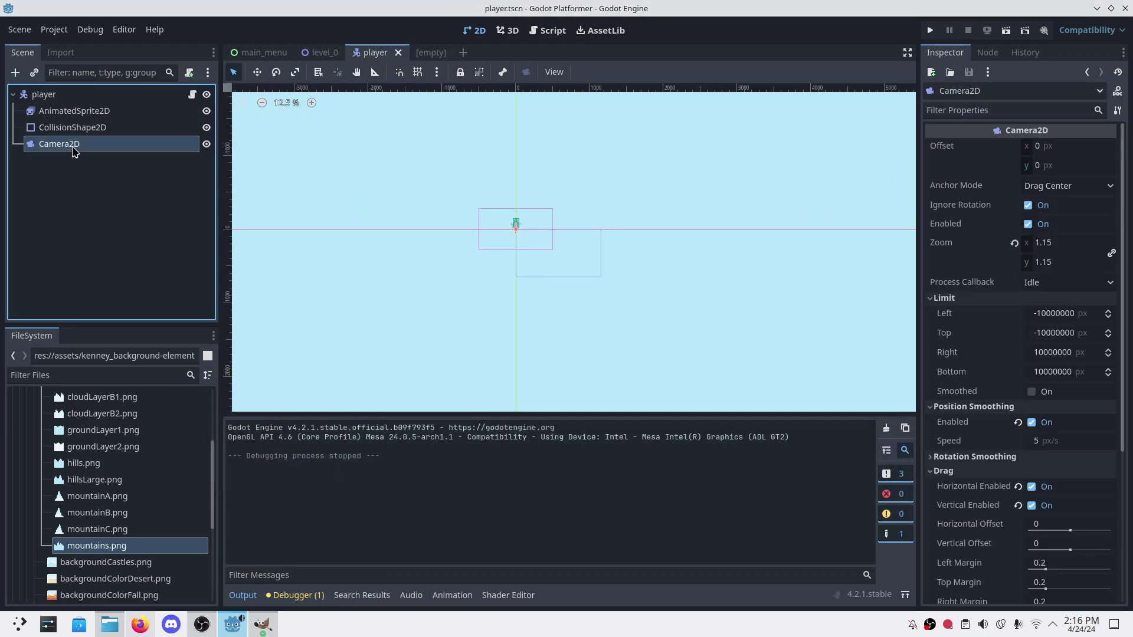
pyautogui.click(321, 52)
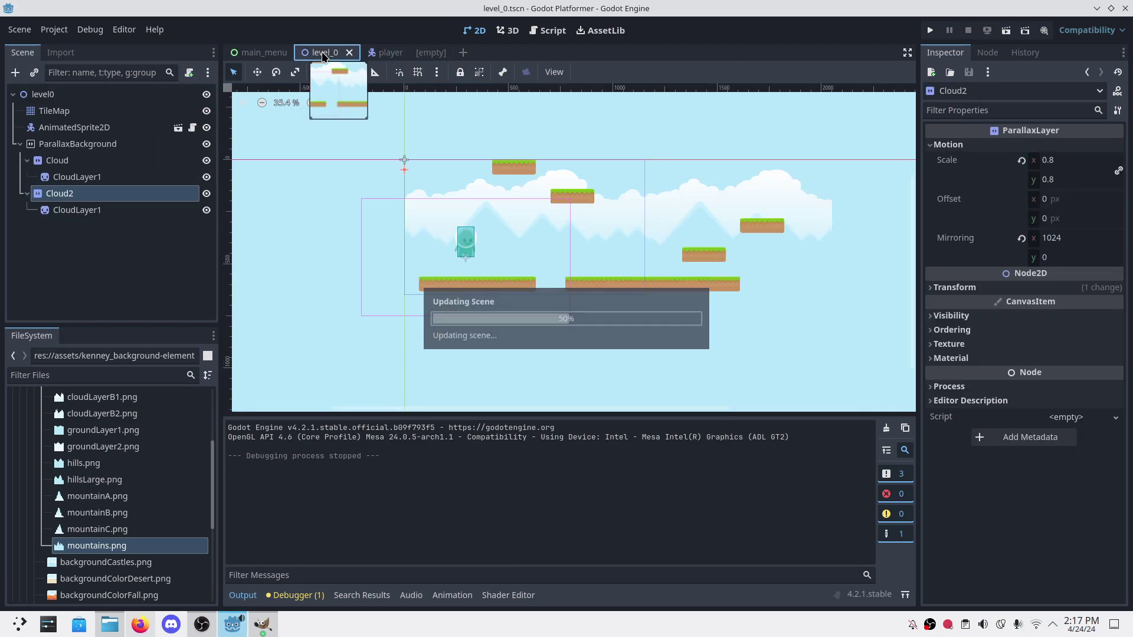
pyautogui.click(386, 54)
pyautogui.click(76, 151)
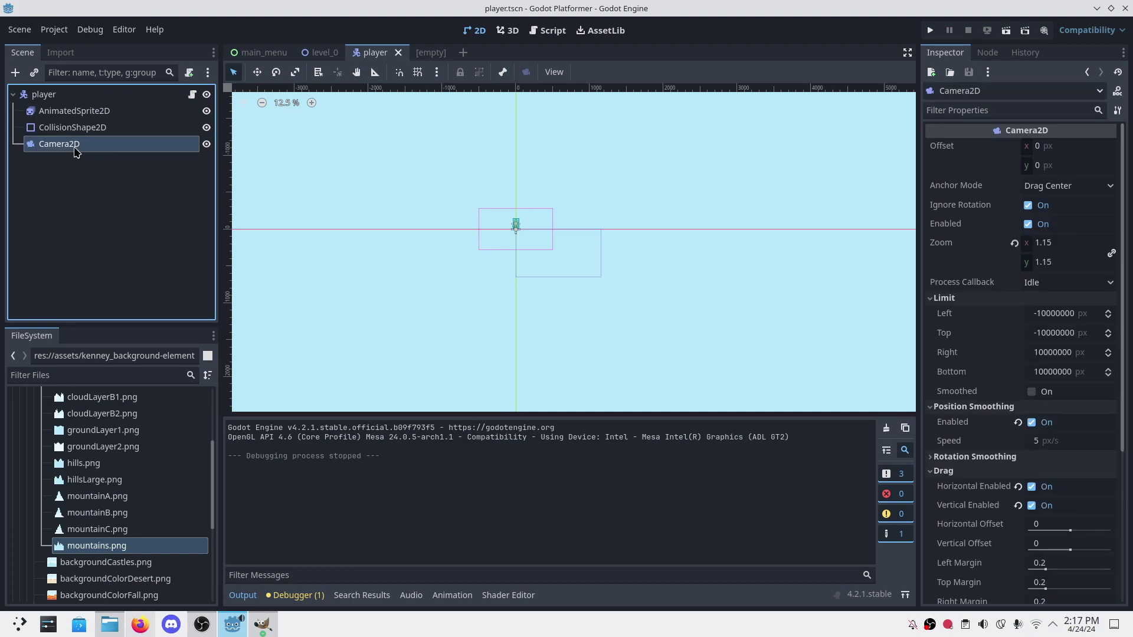
pyautogui.hotkey('ctrl', 'x')
pyautogui.click(321, 52)
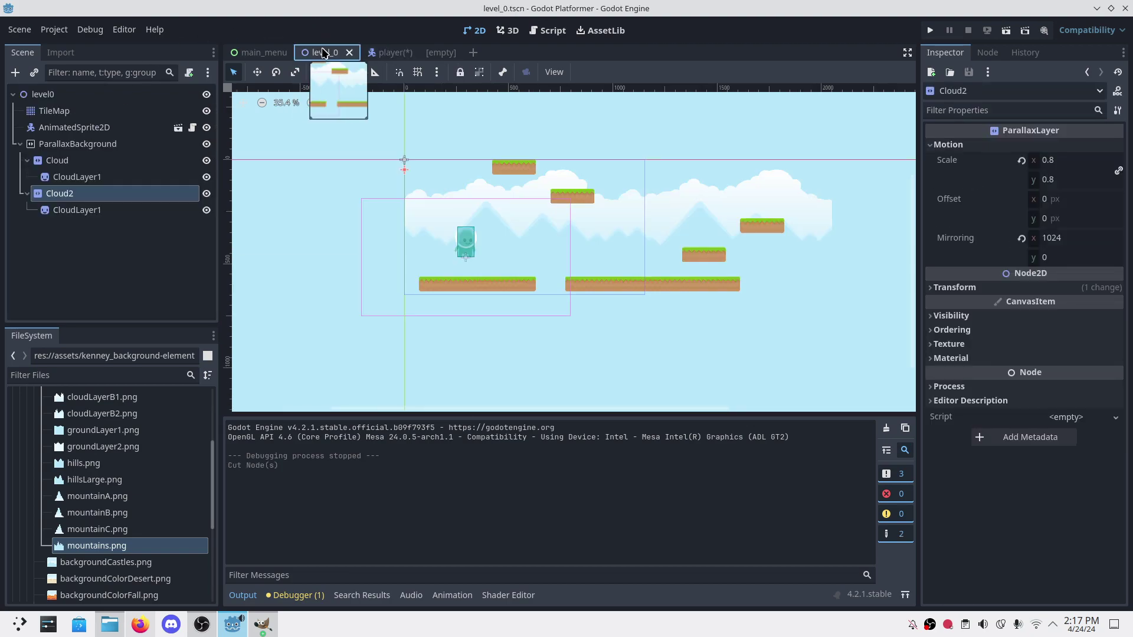
pyautogui.click(69, 129)
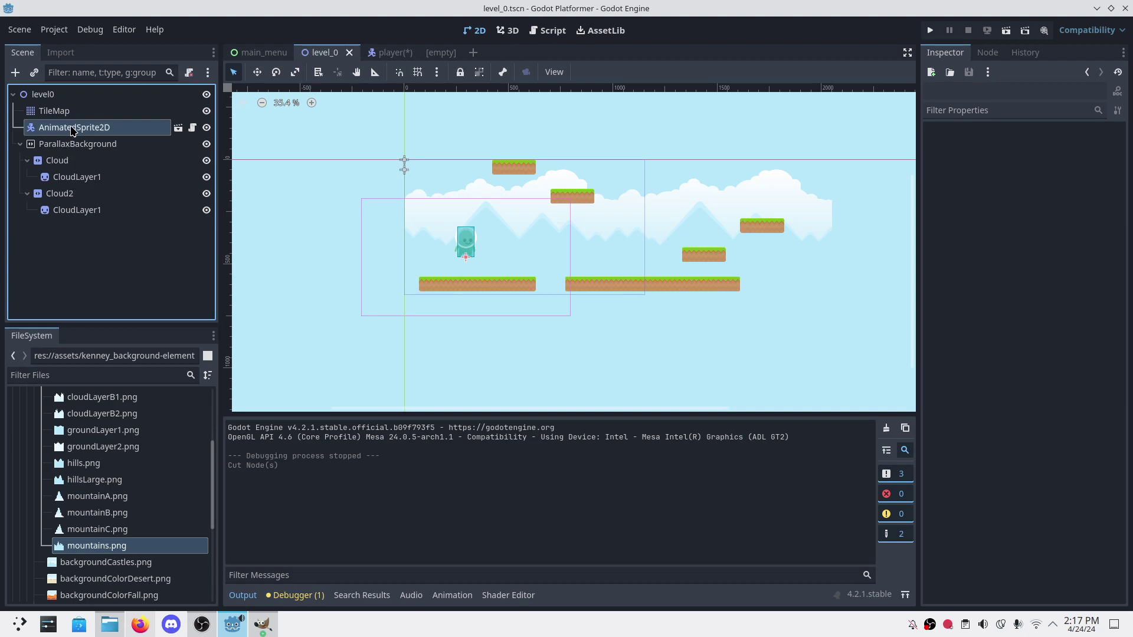
pyautogui.hotkey('ctrl', 'v')
# Step: Save both edited scenes and begin renaming Camera2D2 in level_0
pyautogui.click(394, 52)
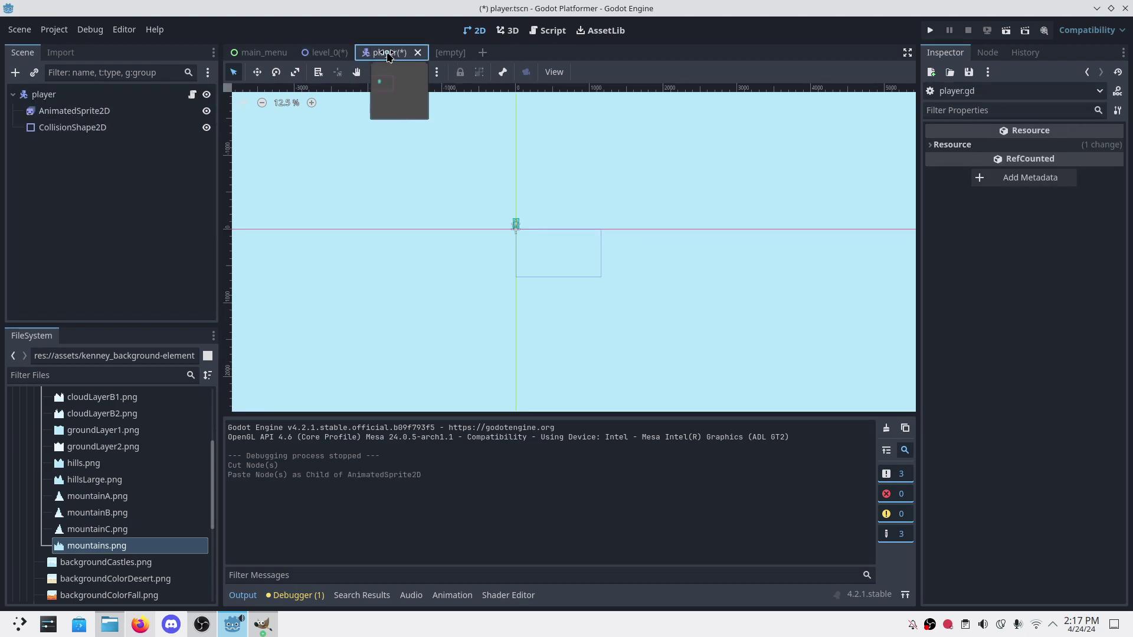
pyautogui.click(104, 195)
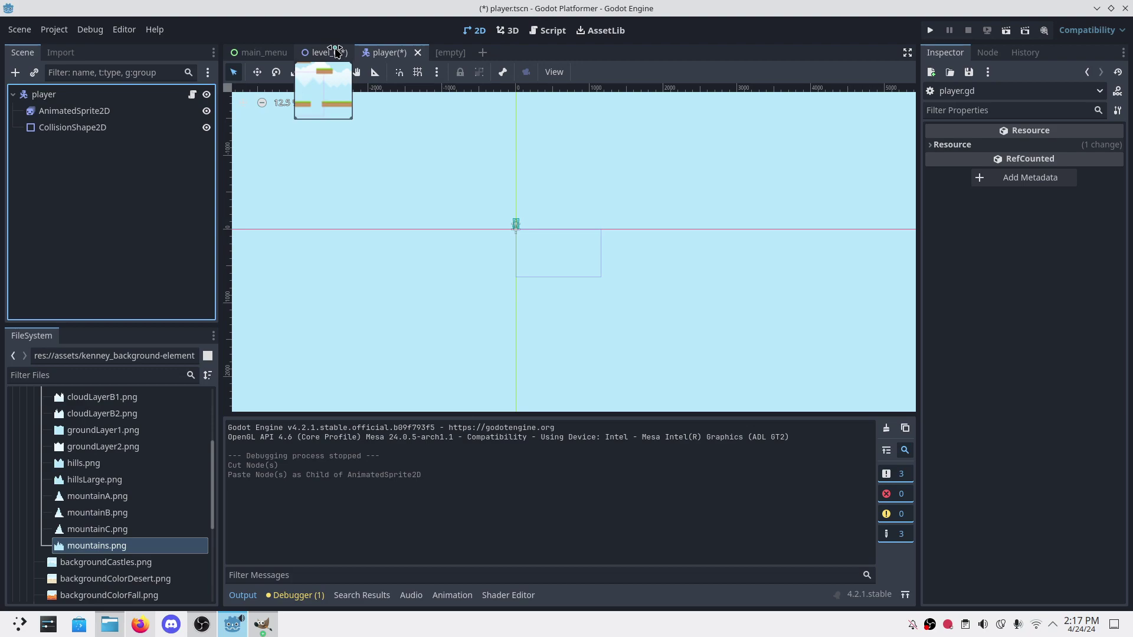
pyautogui.hotkey('ctrl', 's')
pyautogui.click(336, 52)
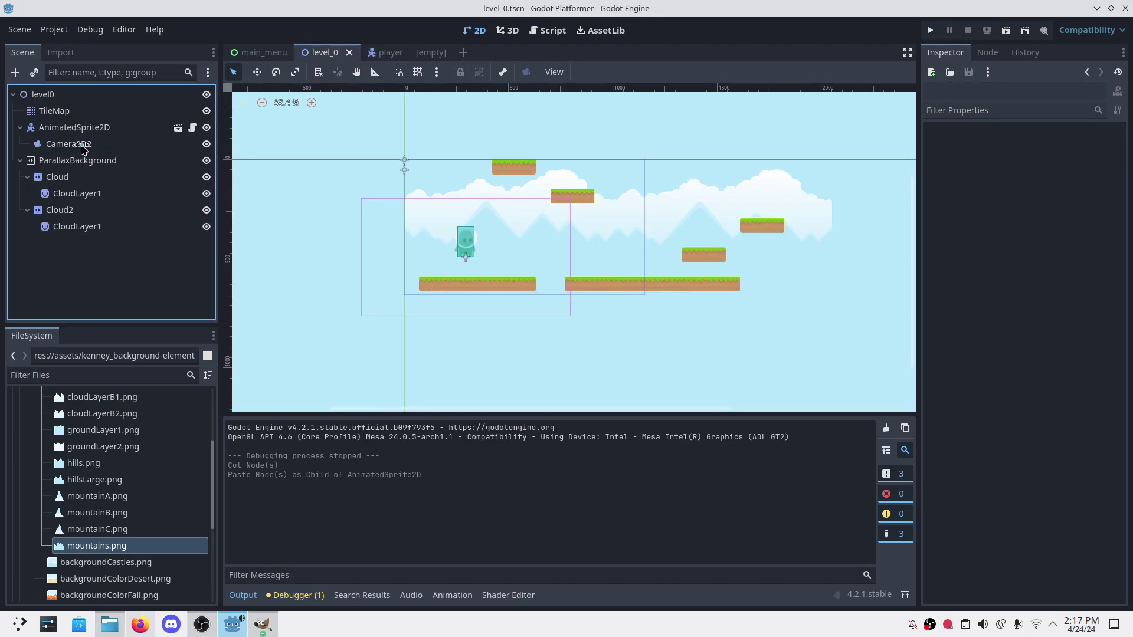
pyautogui.doubleClick(94, 144)
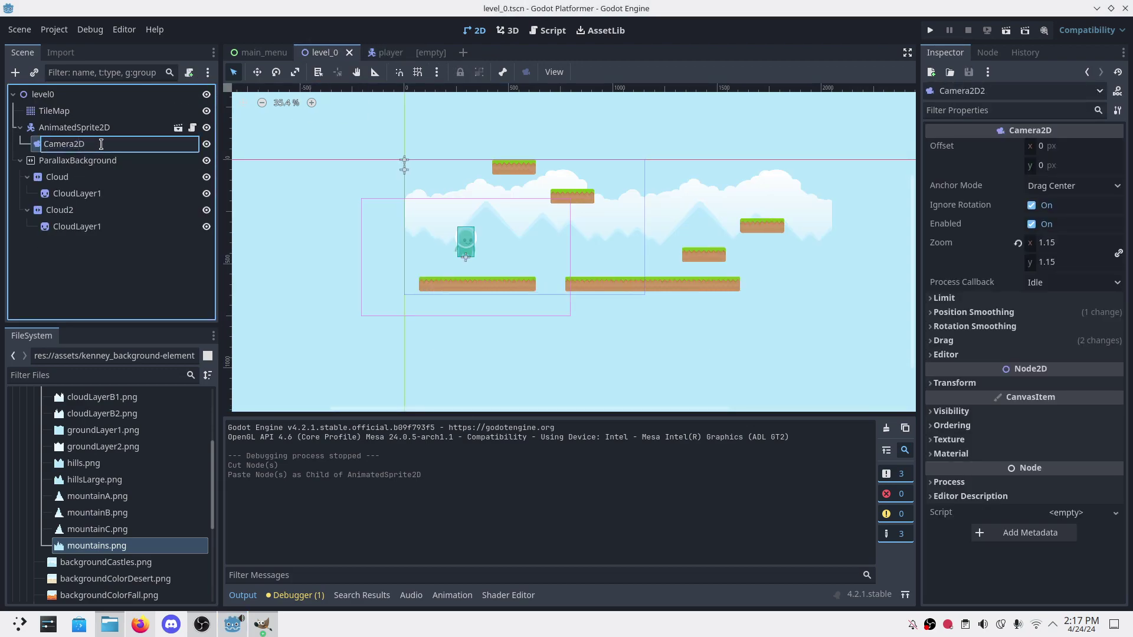
# Step: Name the node Camera2D, set its Limit Left to 0, and save
pyautogui.press('Return')
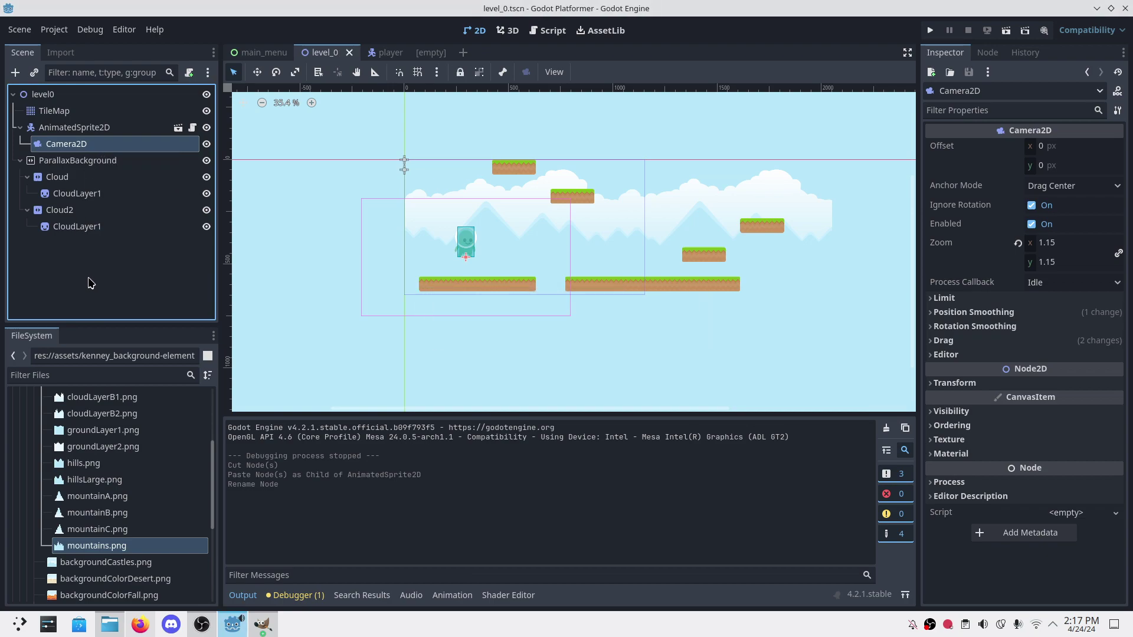
pyautogui.click(1001, 299)
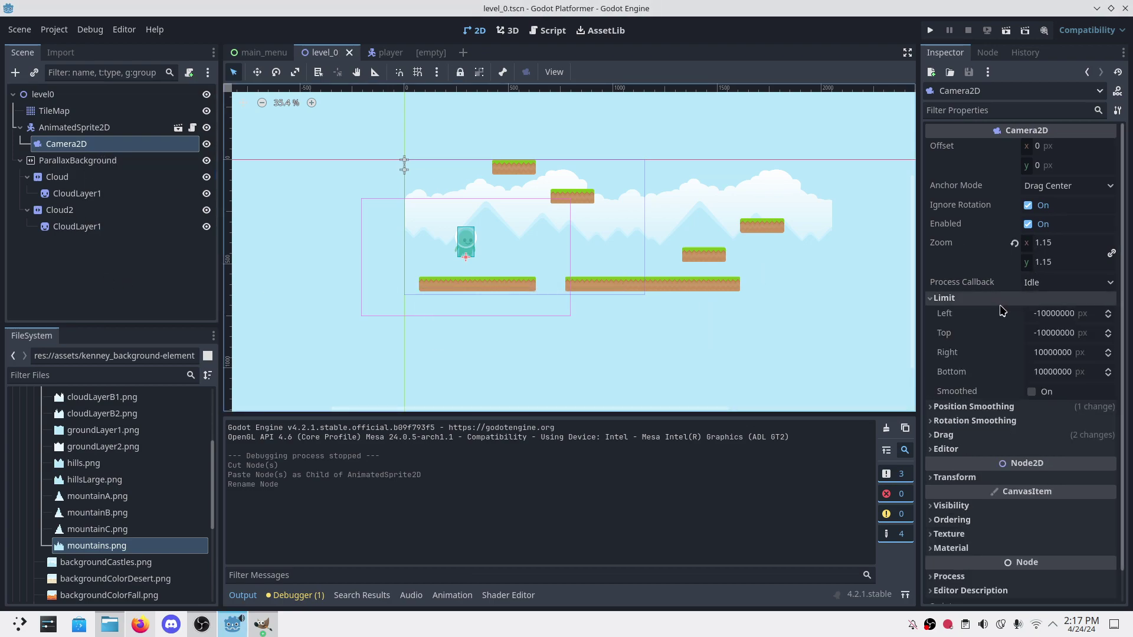
pyautogui.click(1071, 314)
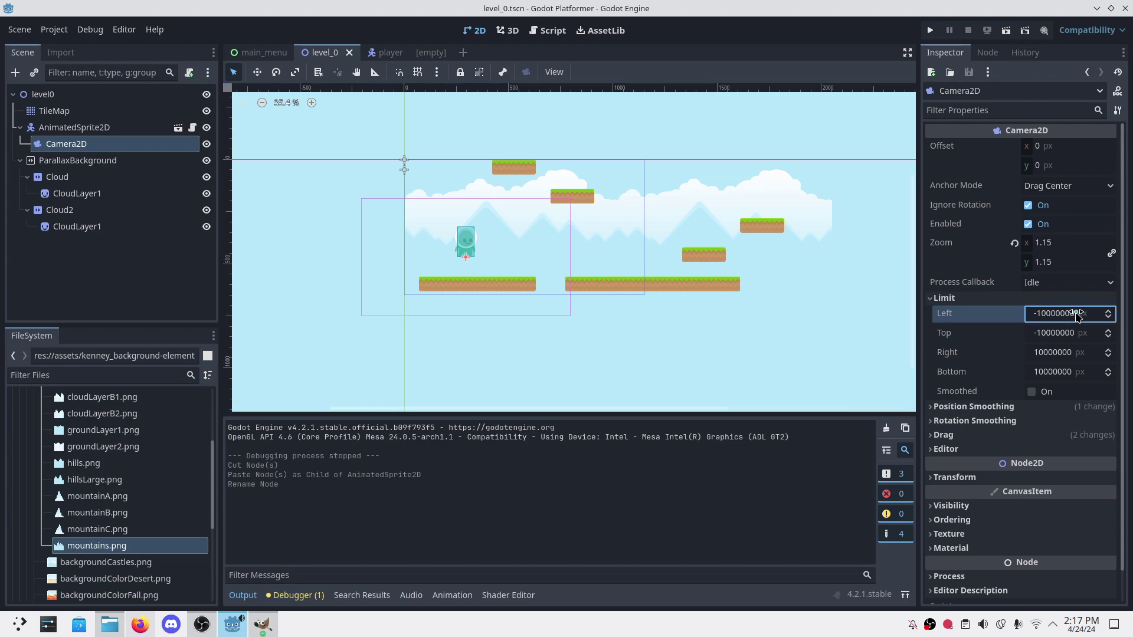
pyautogui.write('0')
pyautogui.press('Return')
pyautogui.hotkey('ctrl', 's')
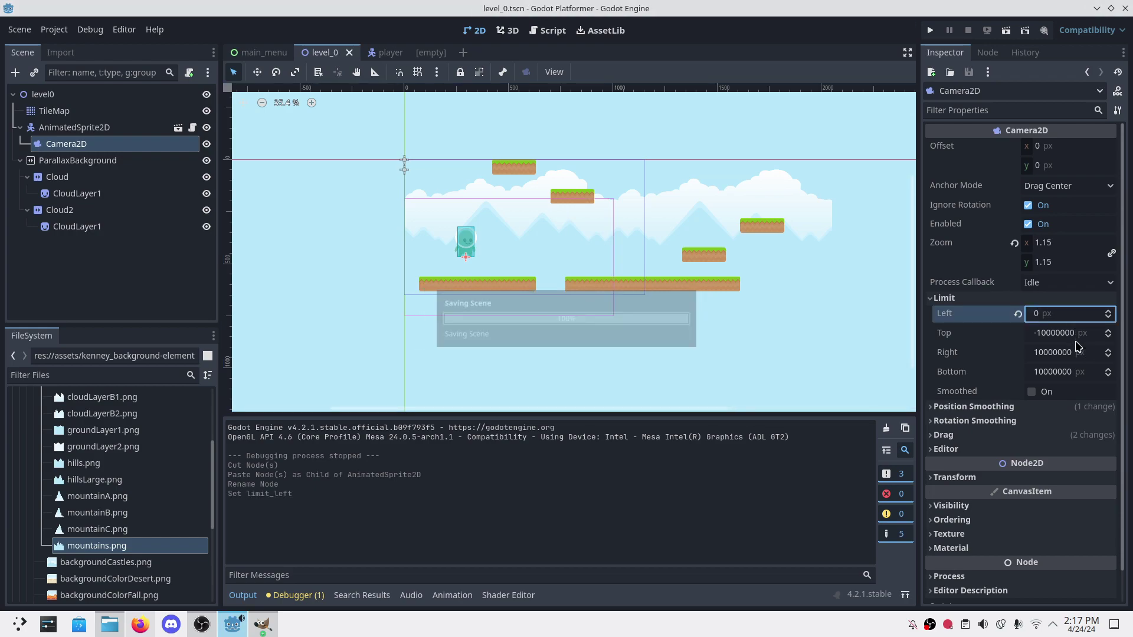
# Step: Set Limit Bottom to 630 after trying 600 and 650, save, and run the game
pyautogui.click(1067, 372)
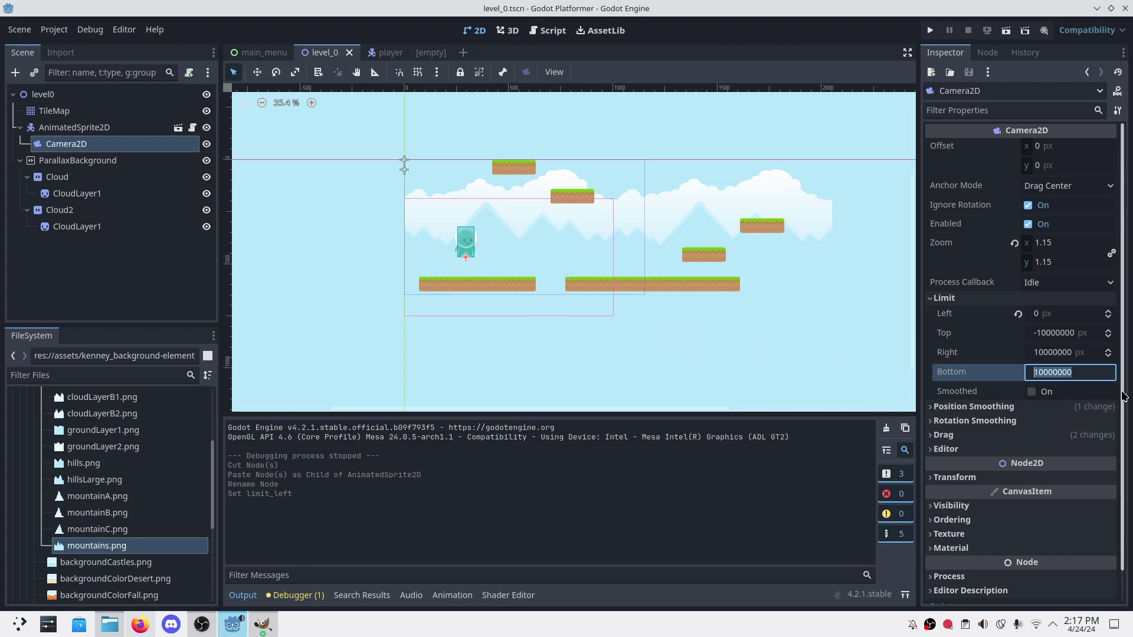
pyautogui.write('600')
pyautogui.press('Return')
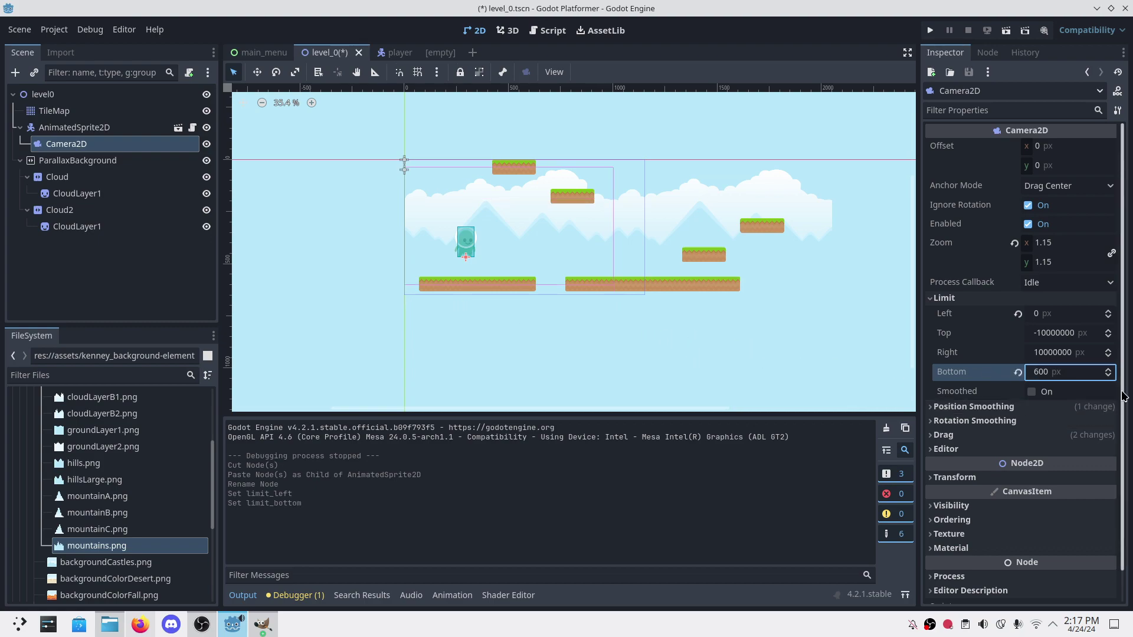
pyautogui.click(1063, 379)
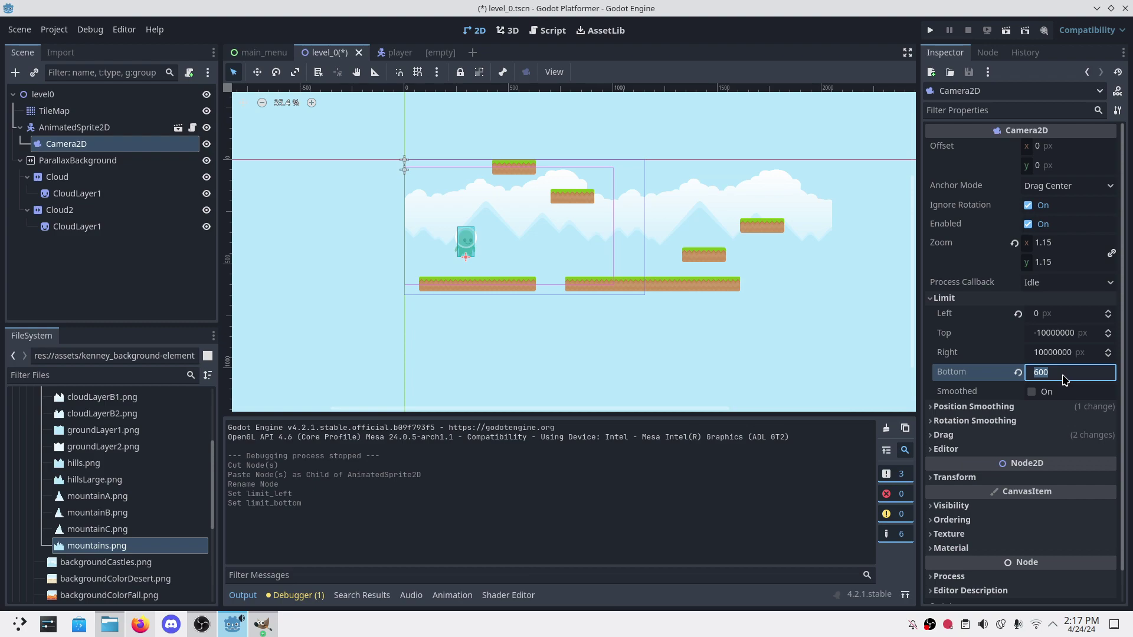
pyautogui.write('650')
pyautogui.press('Return')
pyautogui.hotkey('ctrl', 's')
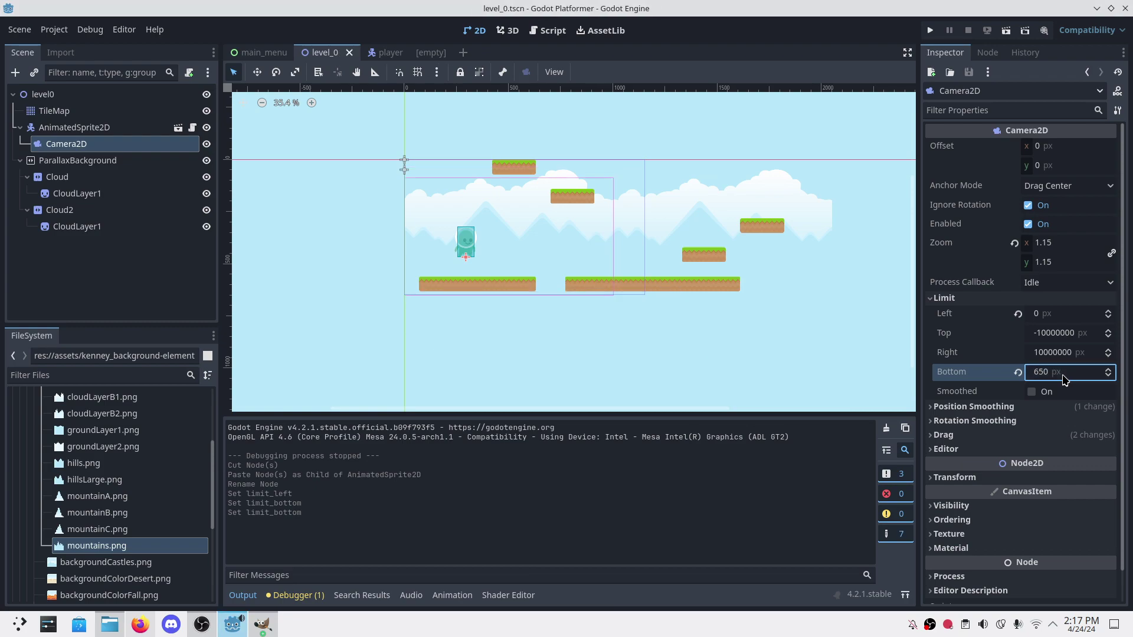
pyautogui.click(1064, 379)
pyautogui.write('630')
pyautogui.press('Return')
pyautogui.hotkey('ctrl', 's')
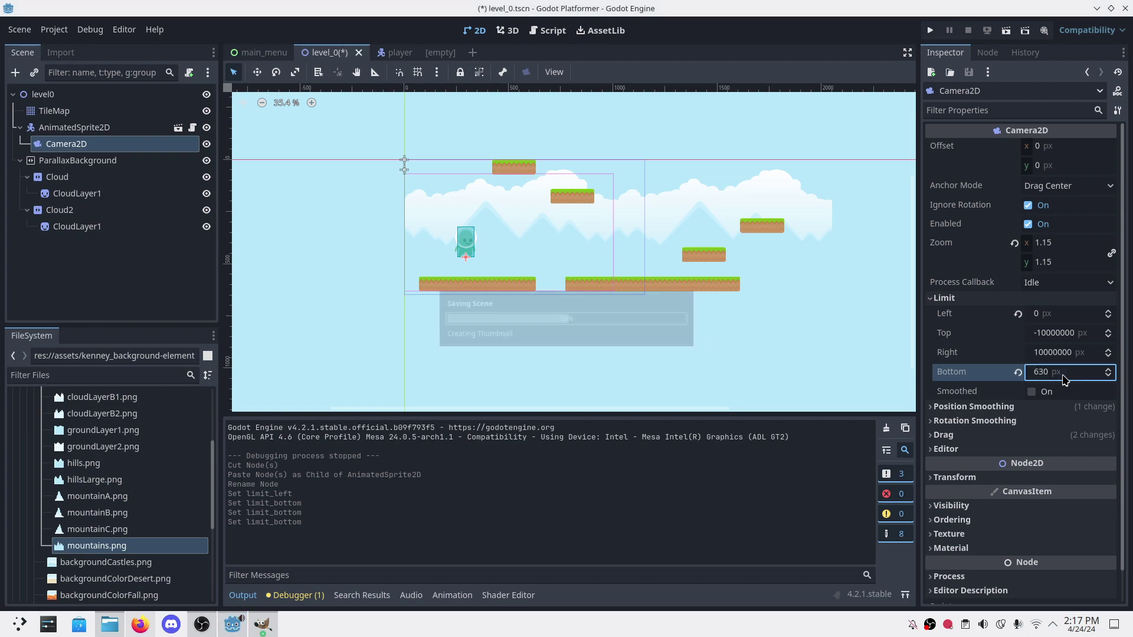
pyautogui.click(930, 30)
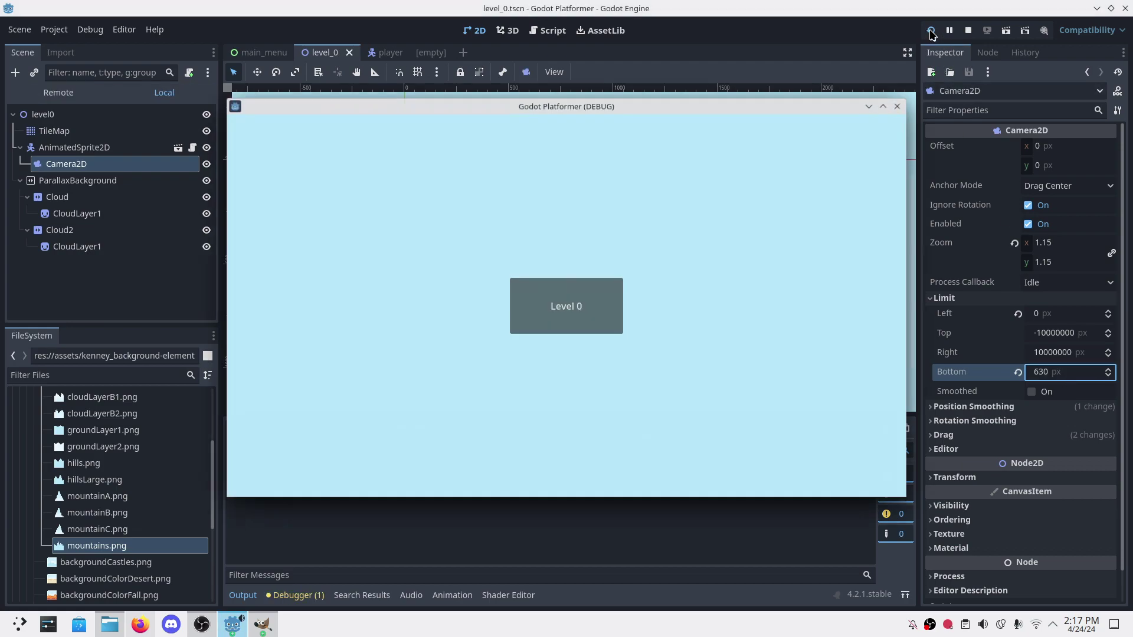
# Step: Start Level 0, walk left to the level edge, then run right jumping
pyautogui.click(577, 313)
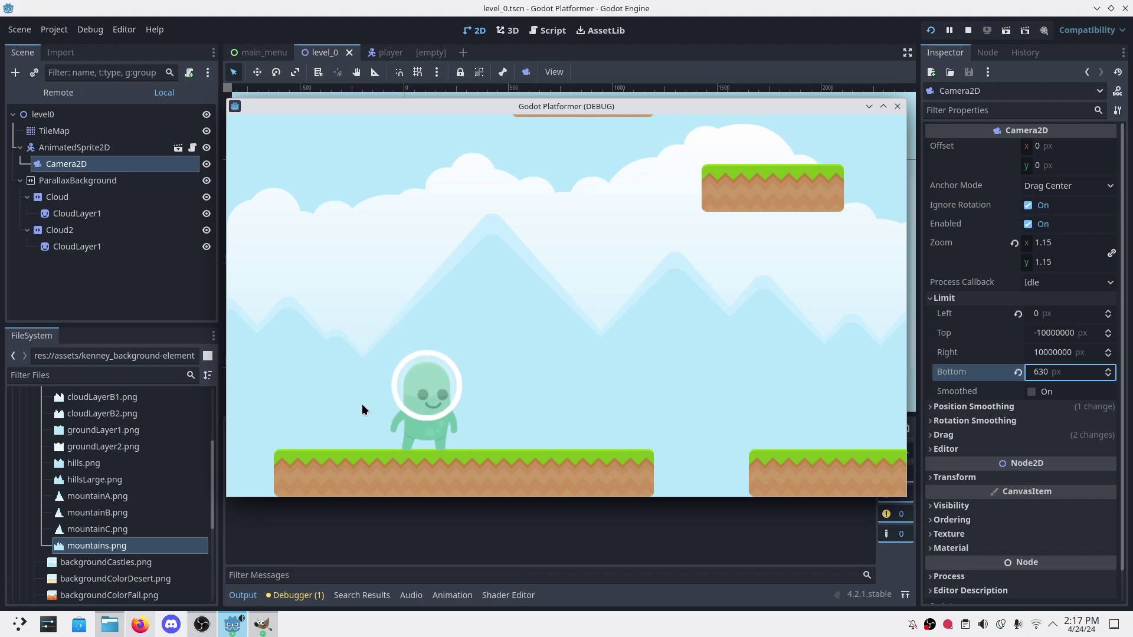
pyautogui.press('Left')
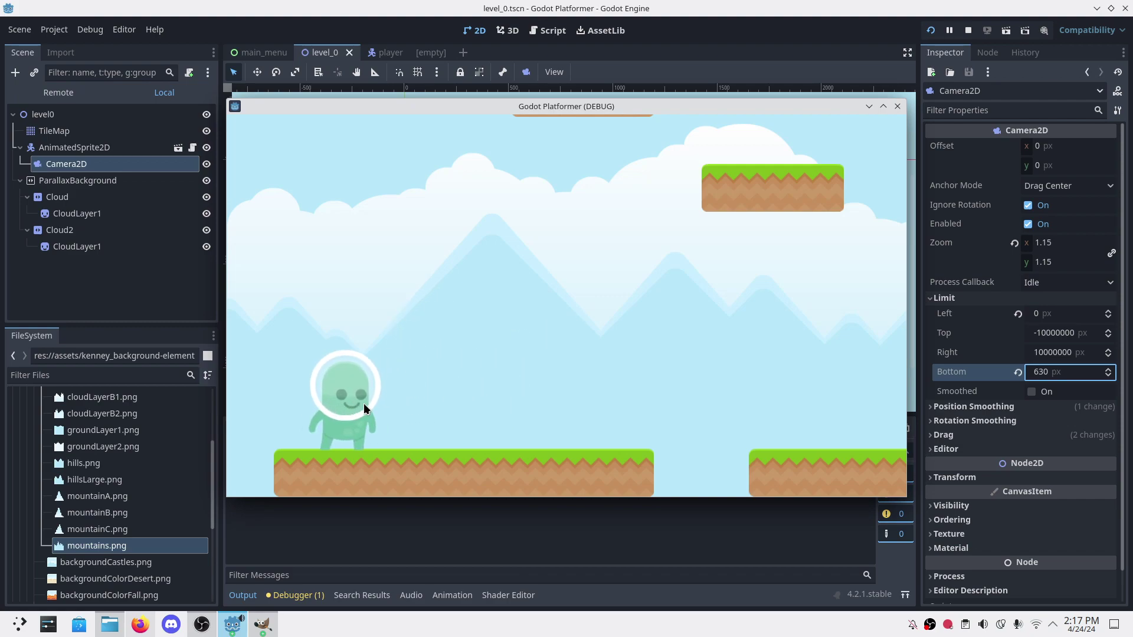
pyautogui.press('Right')
pyautogui.press('Right')
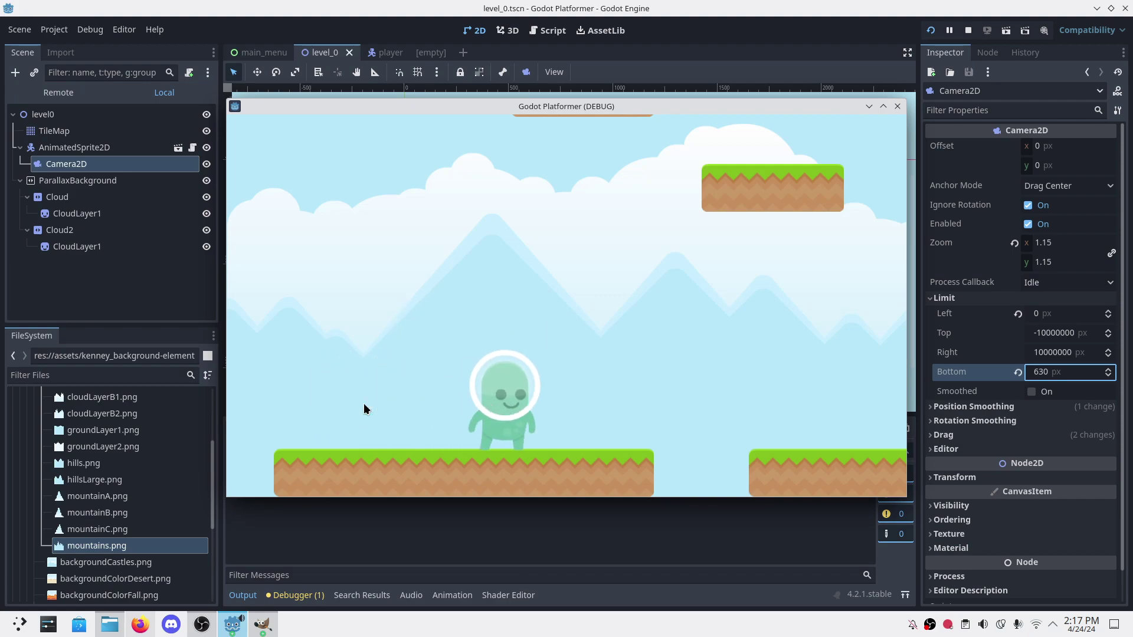
pyautogui.press('Right')
pyautogui.press('space')
pyautogui.press('Right')
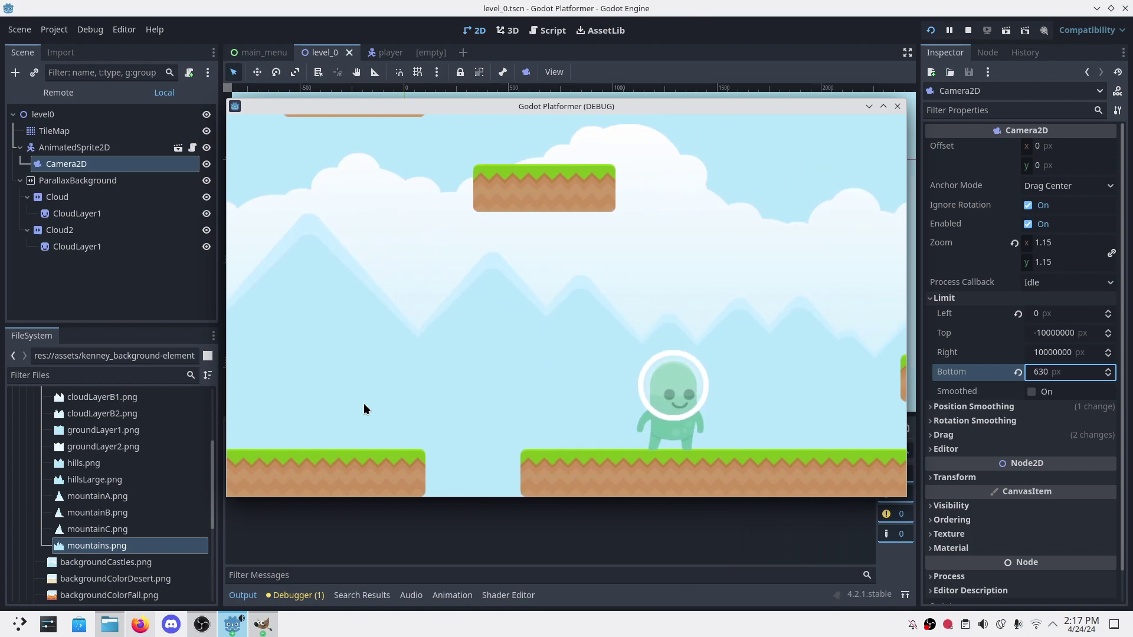
pyautogui.press('space')
pyautogui.press('Right')
pyautogui.press('space')
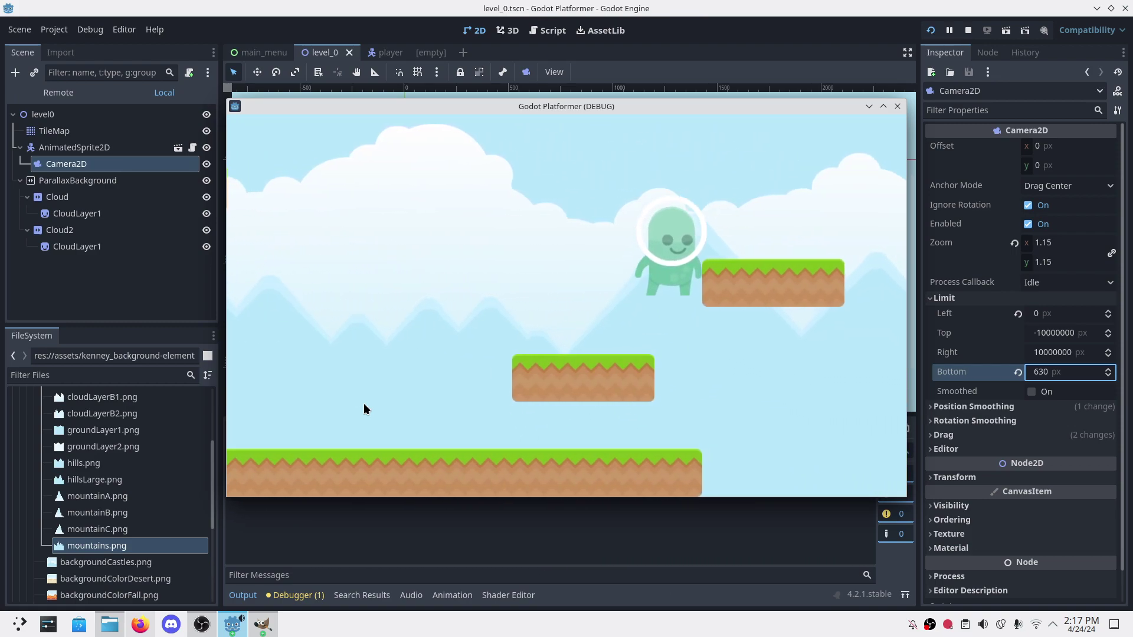
# Step: Move left and right jumping onto raised platforms to check the camera's bottom limit
pyautogui.press('Left')
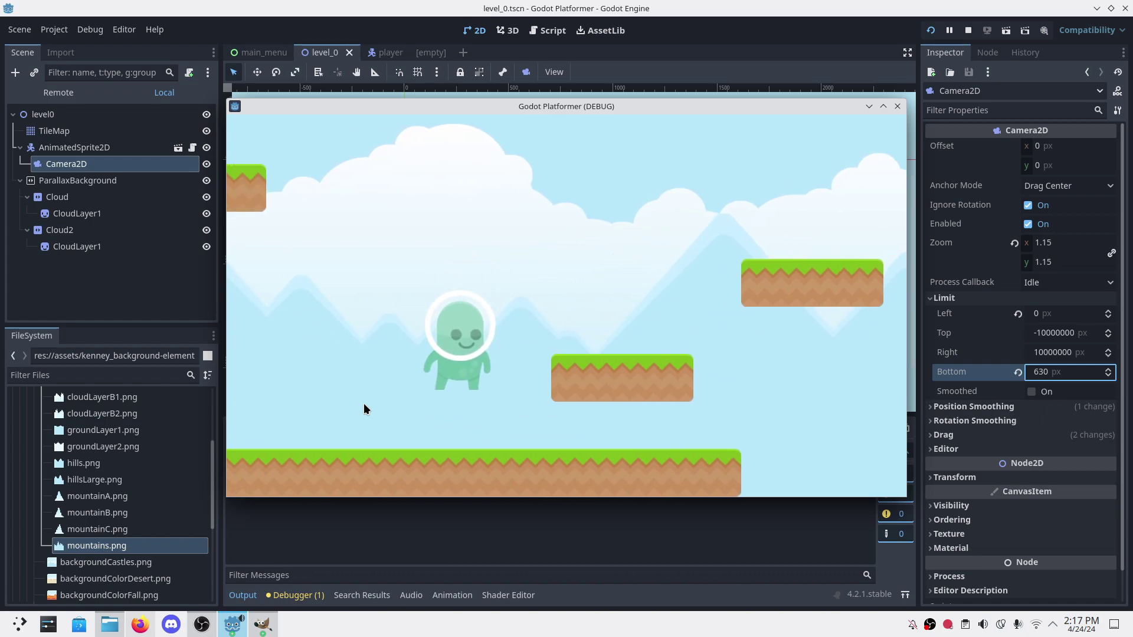
pyautogui.press('Left')
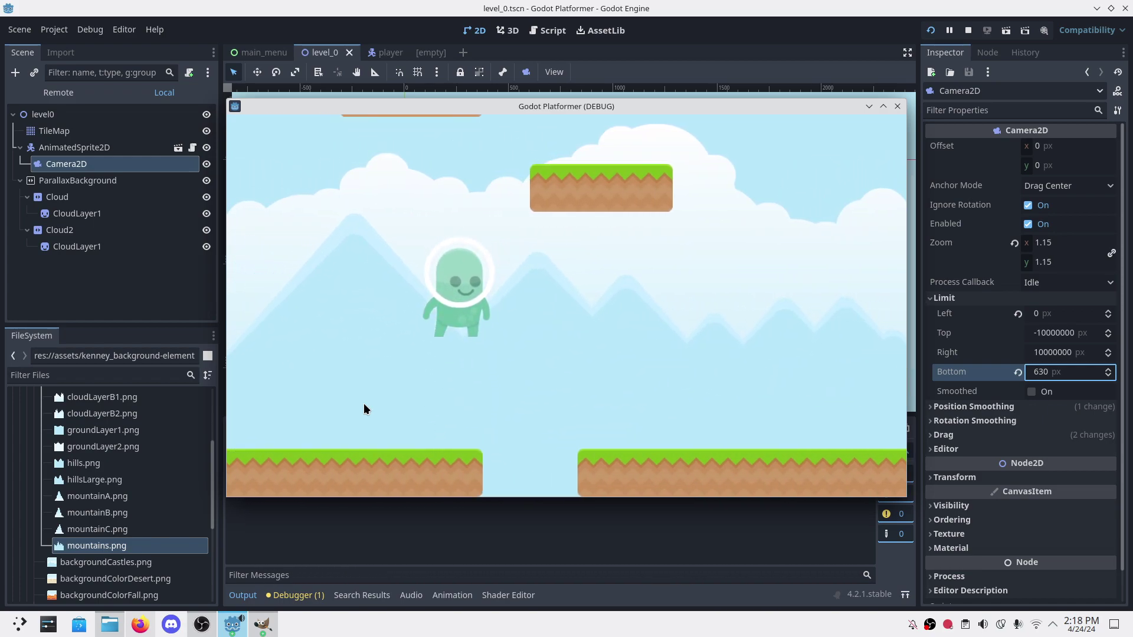
pyautogui.press('Right')
pyautogui.press('space')
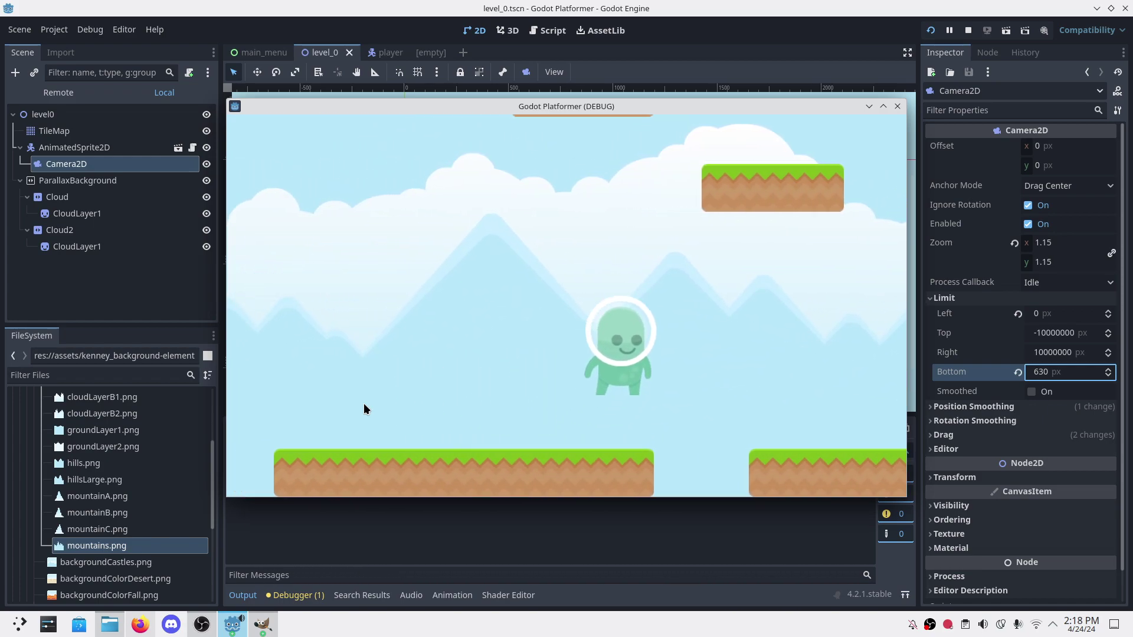
pyautogui.press('Right')
pyautogui.press('space')
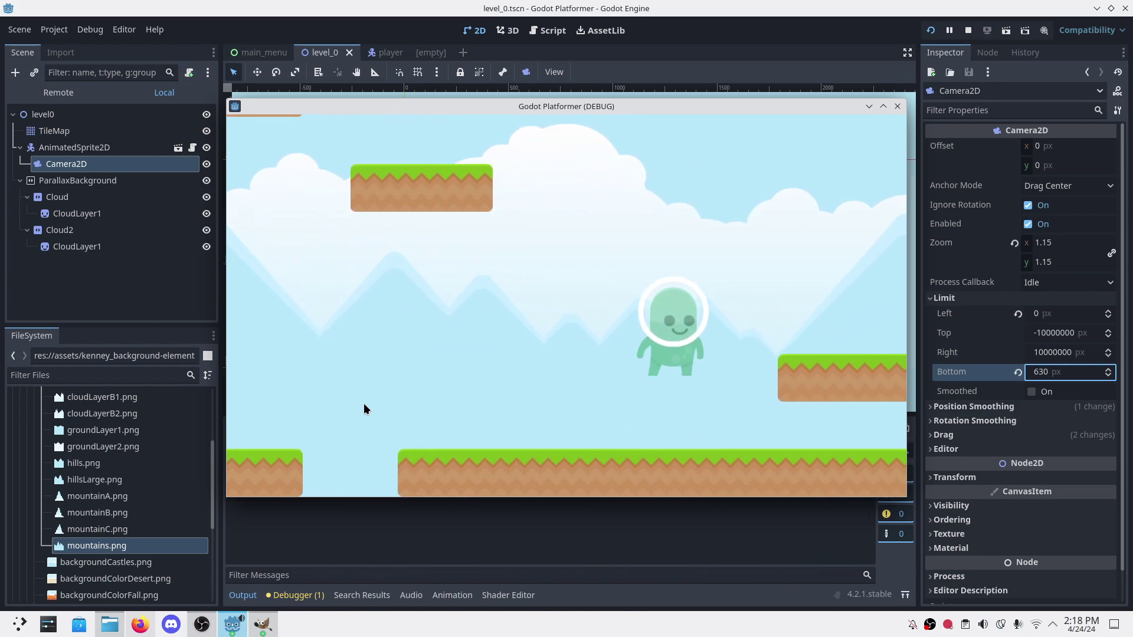
pyautogui.press('space')
pyautogui.press('Right')
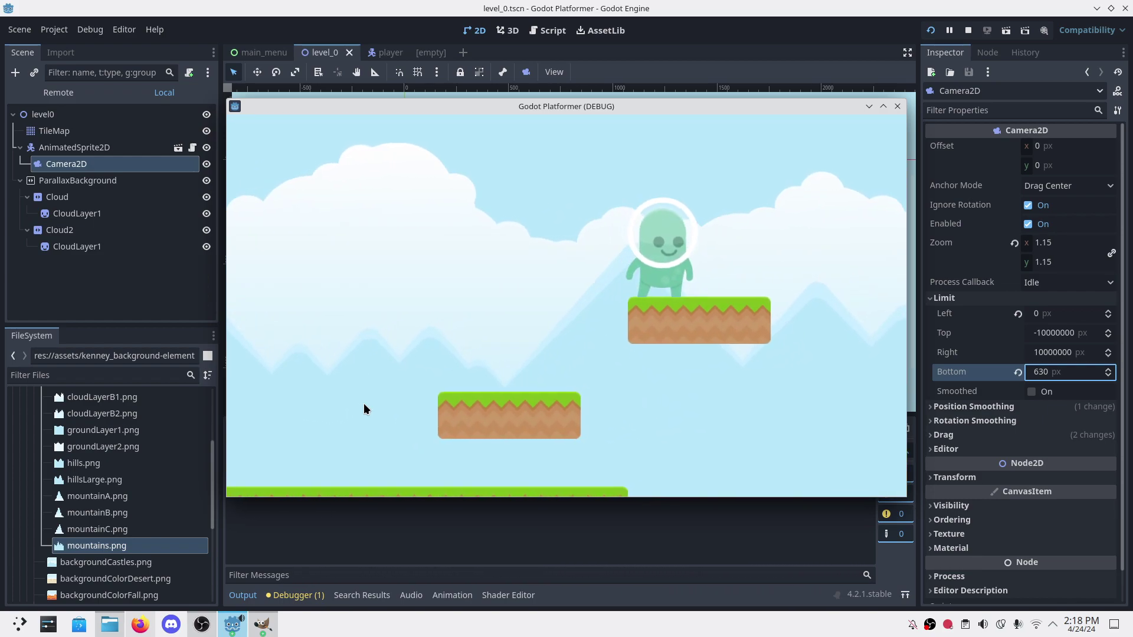
pyautogui.press('Left')
pyautogui.press('Right')
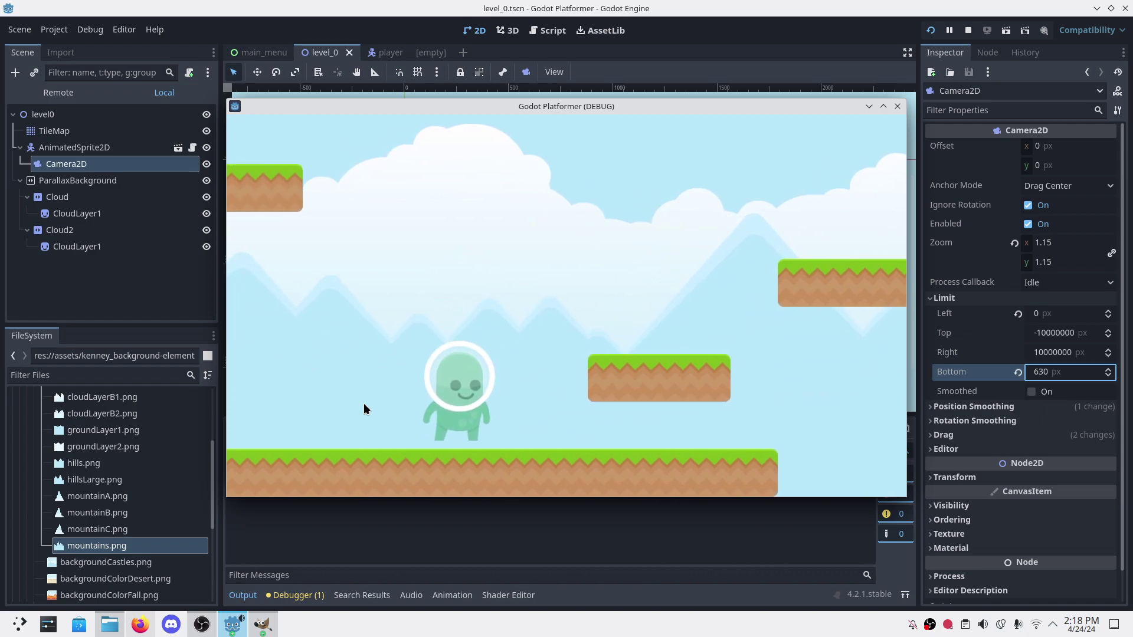
pyautogui.press('Right')
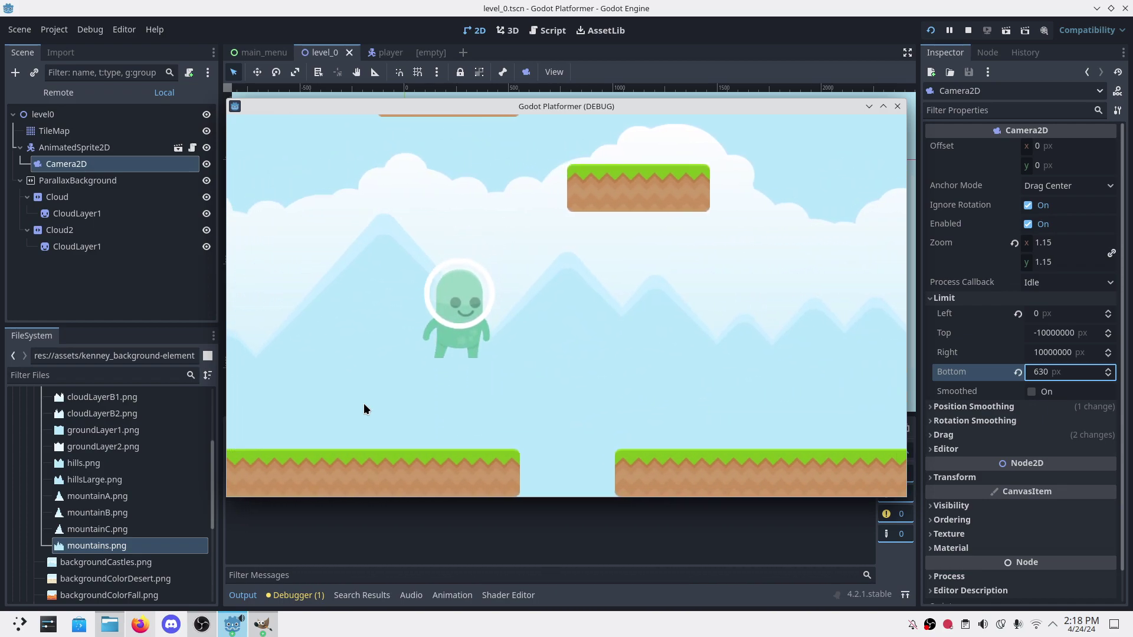
pyautogui.press('Right')
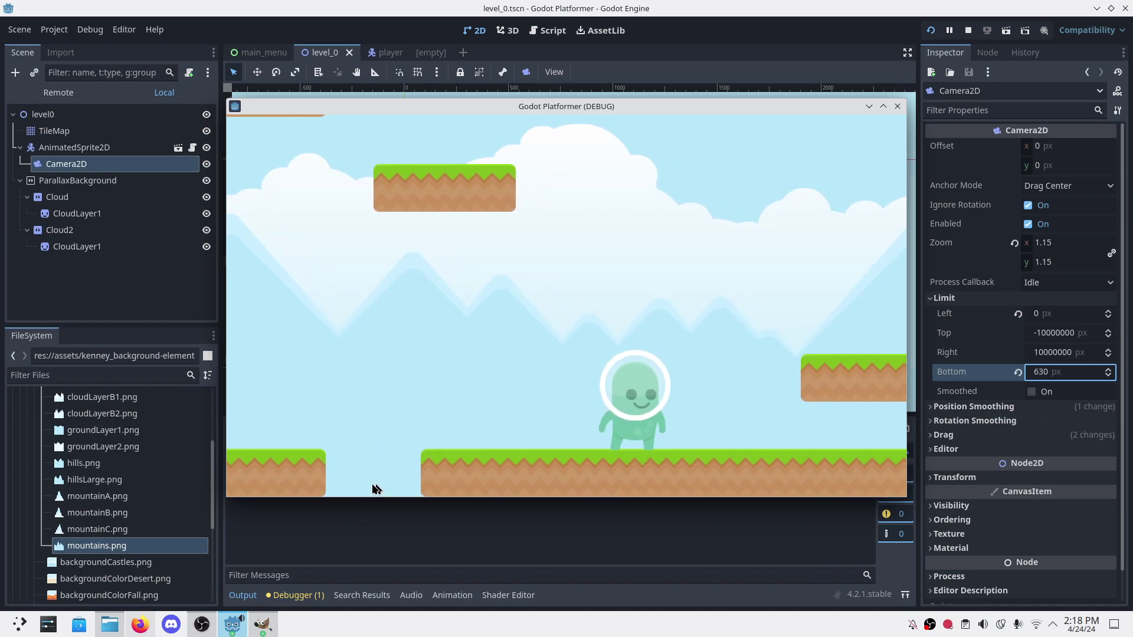
pyautogui.click(201, 624)
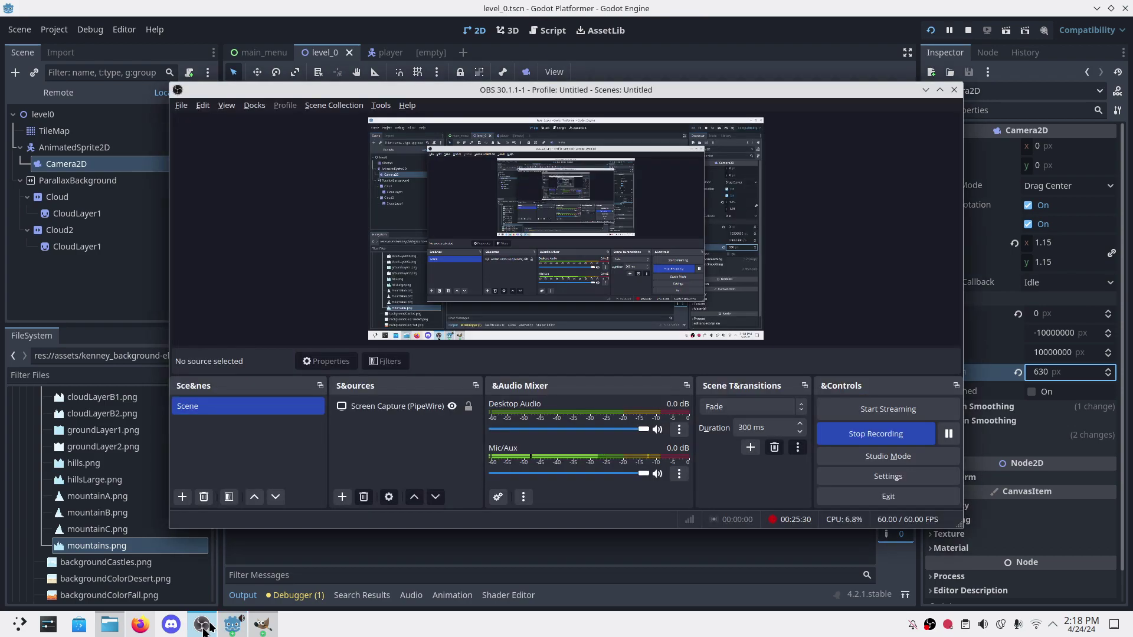